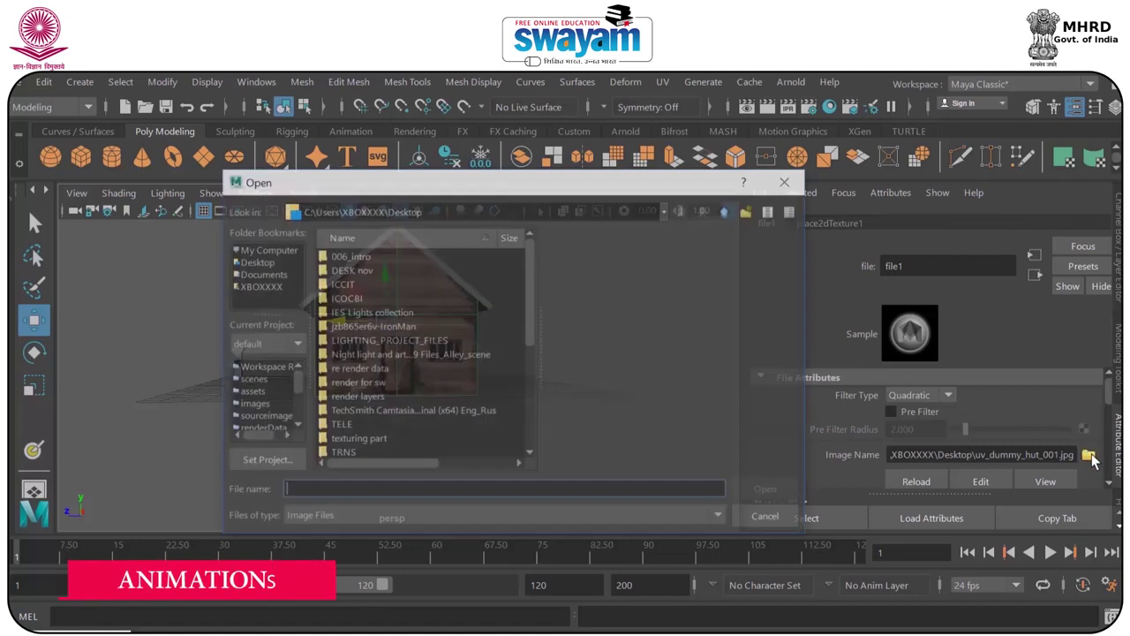
Load uv_dummy_hut_001.jpg from the Desktop as the image of the hut's file texture.
click(254, 262)
drag(522, 296, 529, 403)
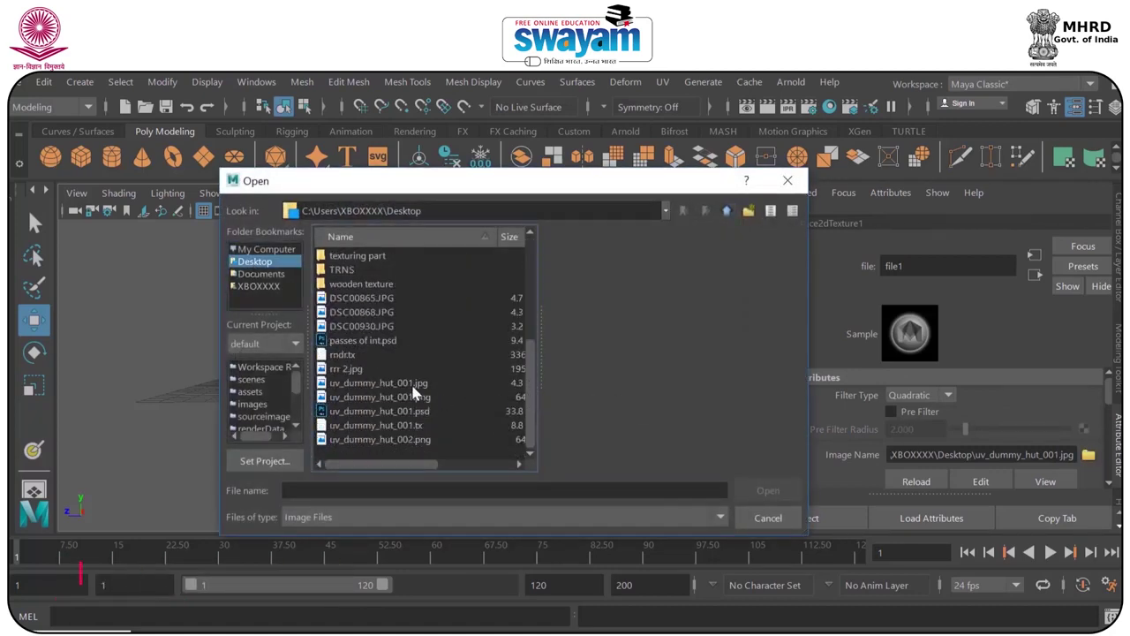
click(380, 398)
key(Up)
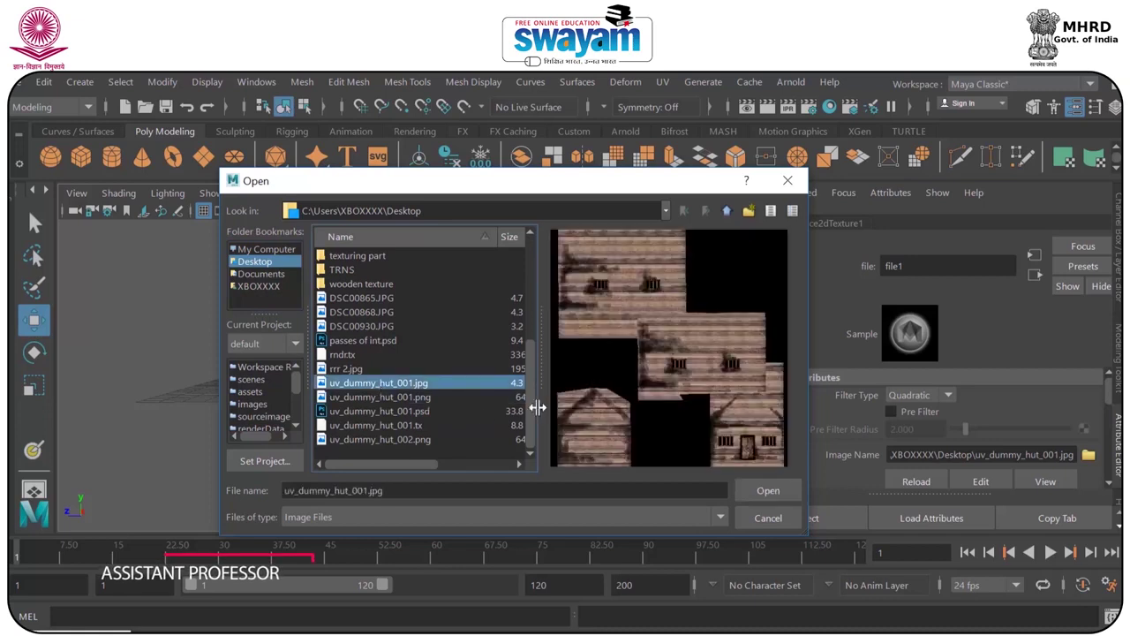
click(782, 491)
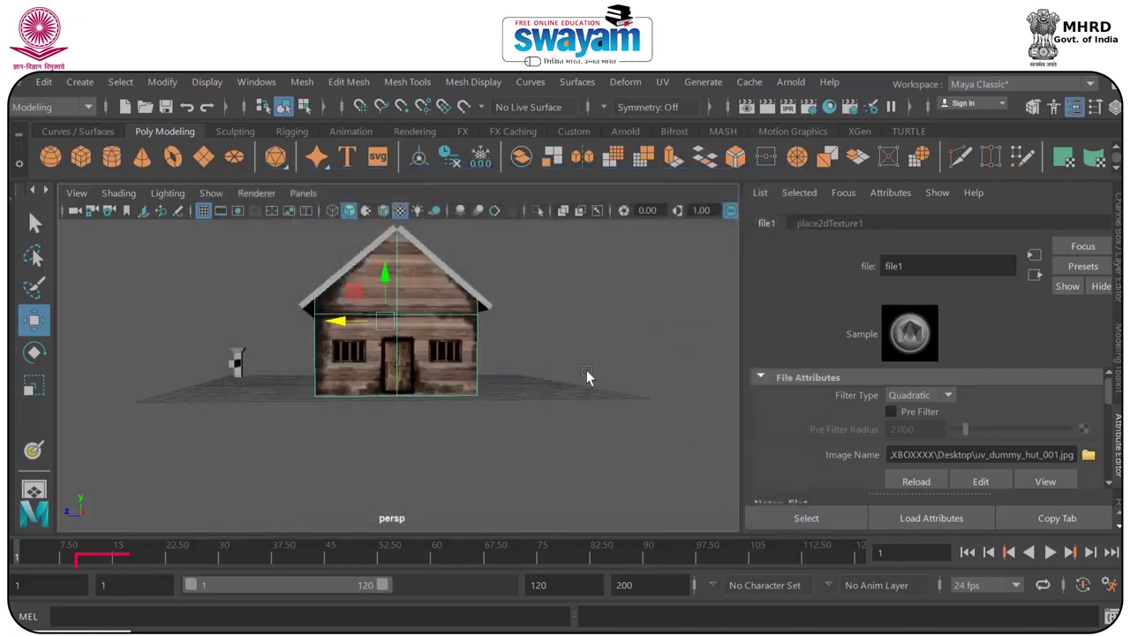
Select the roof panel on the hut's window side and open its UVs in the UV Editor.
alt+drag(422, 386, 386, 312)
click(370, 425)
click(384, 326)
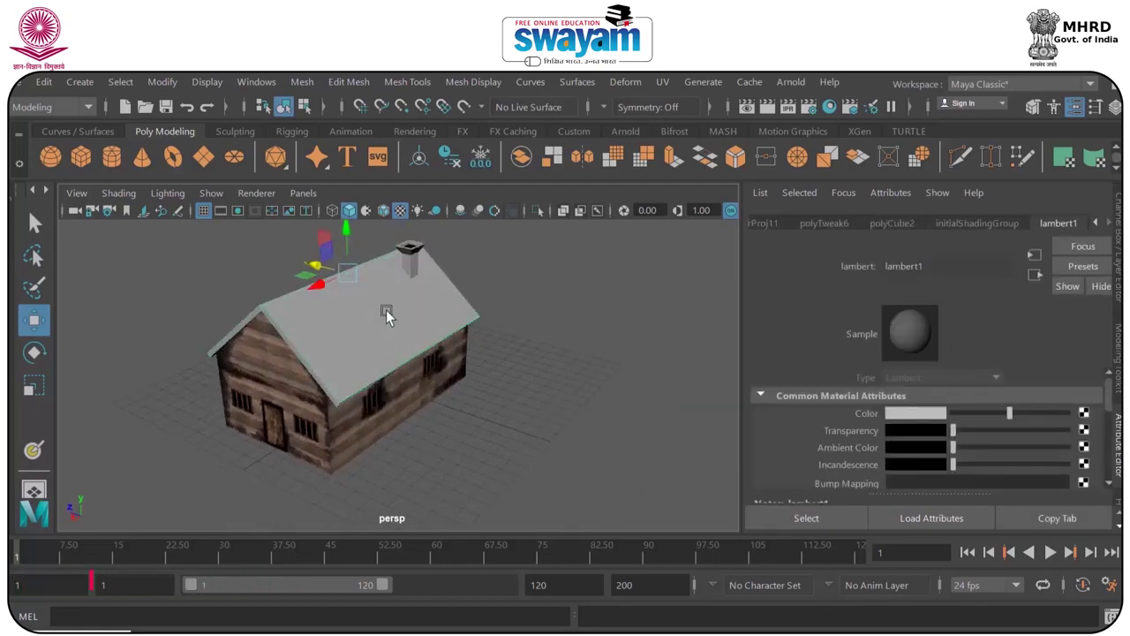
click(662, 83)
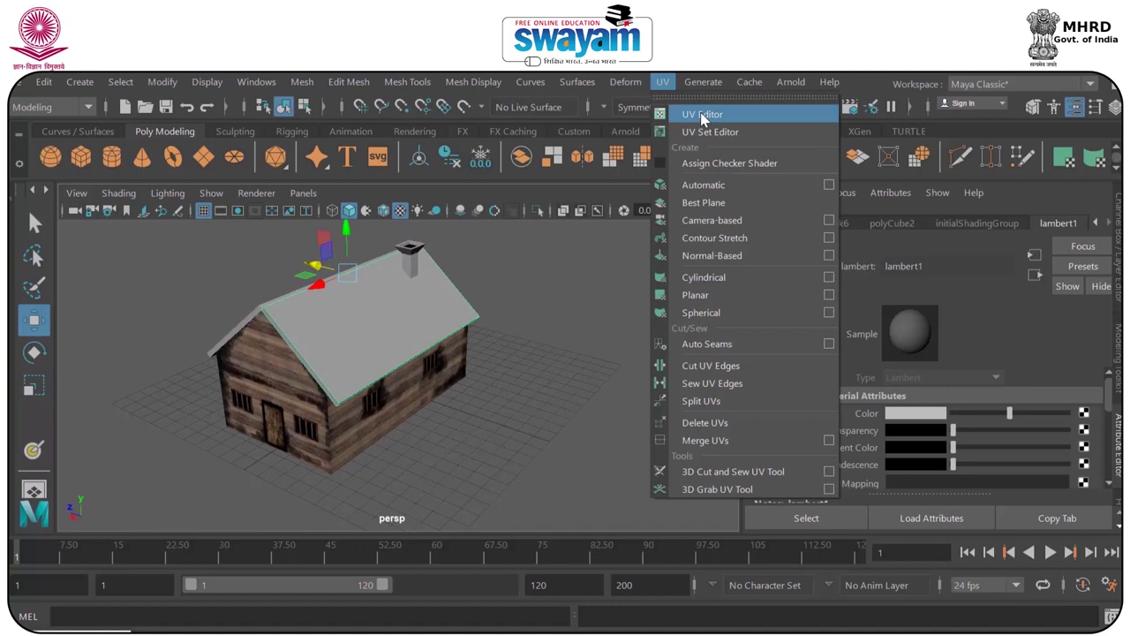
click(702, 114)
scroll(945, 422, up, 7)
scroll(948, 418, down, 1)
alt+middle_drag(949, 417, 939, 371)
scroll(939, 370, down, 3)
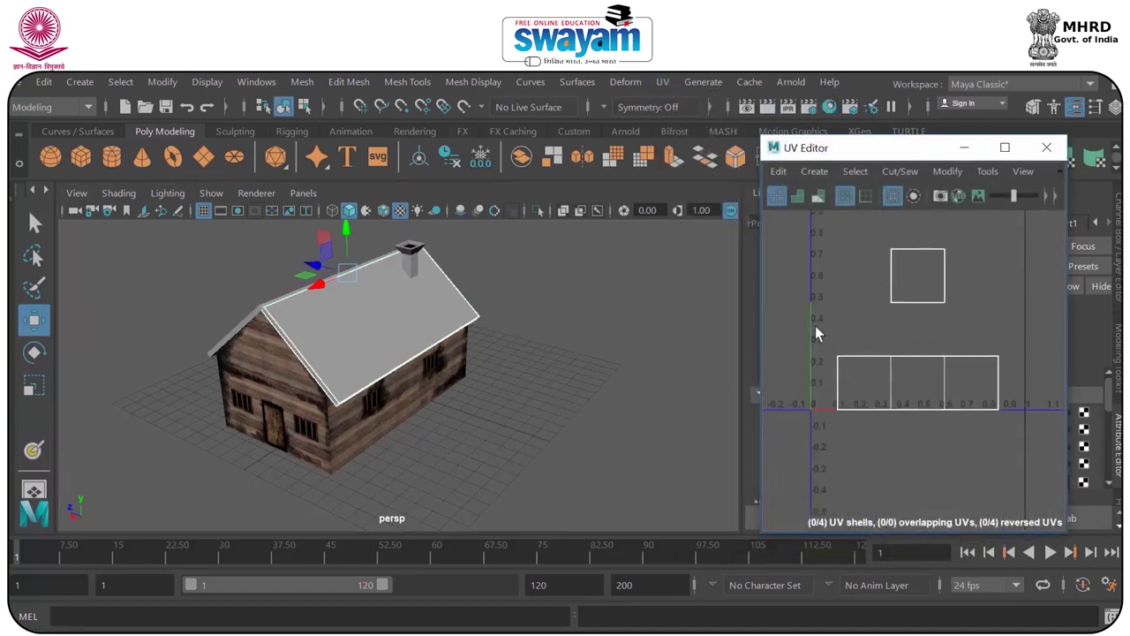
Move the roof panel's lower three-face UV strip slightly upward in the UV layout.
right_drag(949, 408, 1031, 410)
drag(1038, 463, 1038, 463)
mouse_move(918, 338)
mouse_down()
mouse_move(916, 321)
mouse_move(904, 326)
mouse_up()
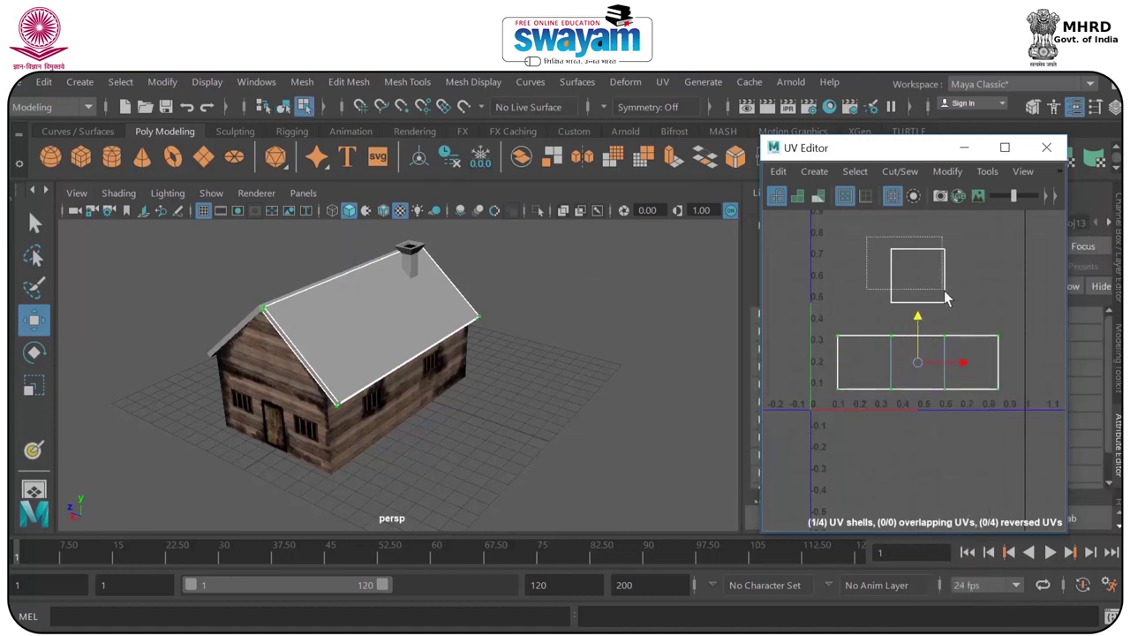
scroll(418, 279, up, 3)
Select individual faces of the roof panel and its UV strip to identify which part of the roof each one covers.
right_drag(419, 279, 429, 222)
click(377, 276)
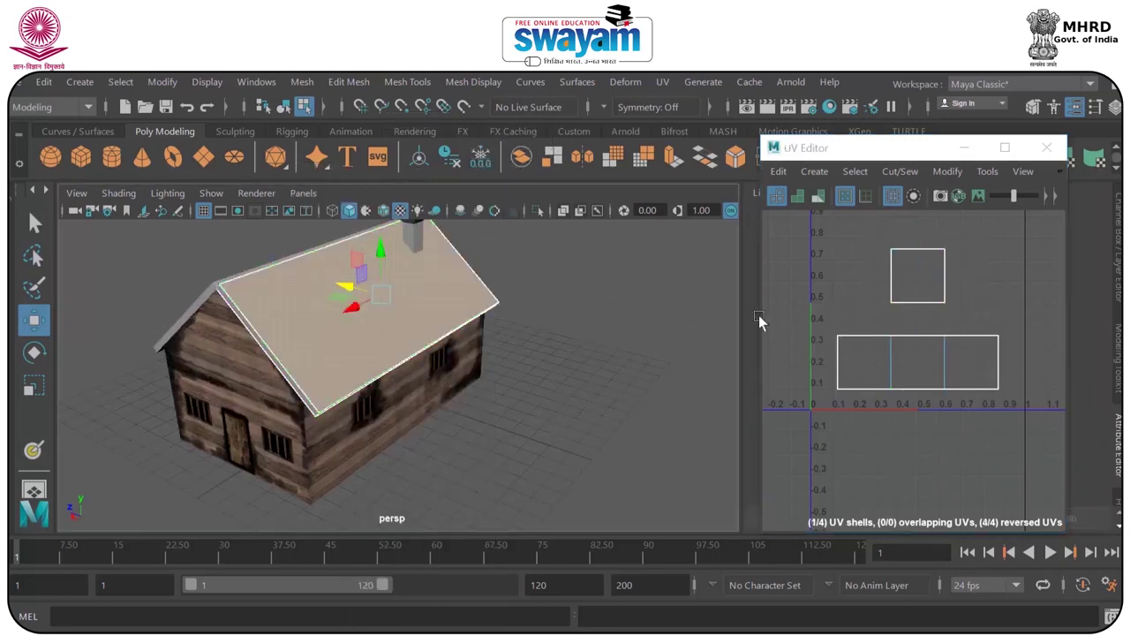
right_click(319, 307)
right_drag(330, 296, 406, 143)
right_drag(944, 353, 941, 402)
click(915, 363)
alt+drag(287, 346, 380, 344)
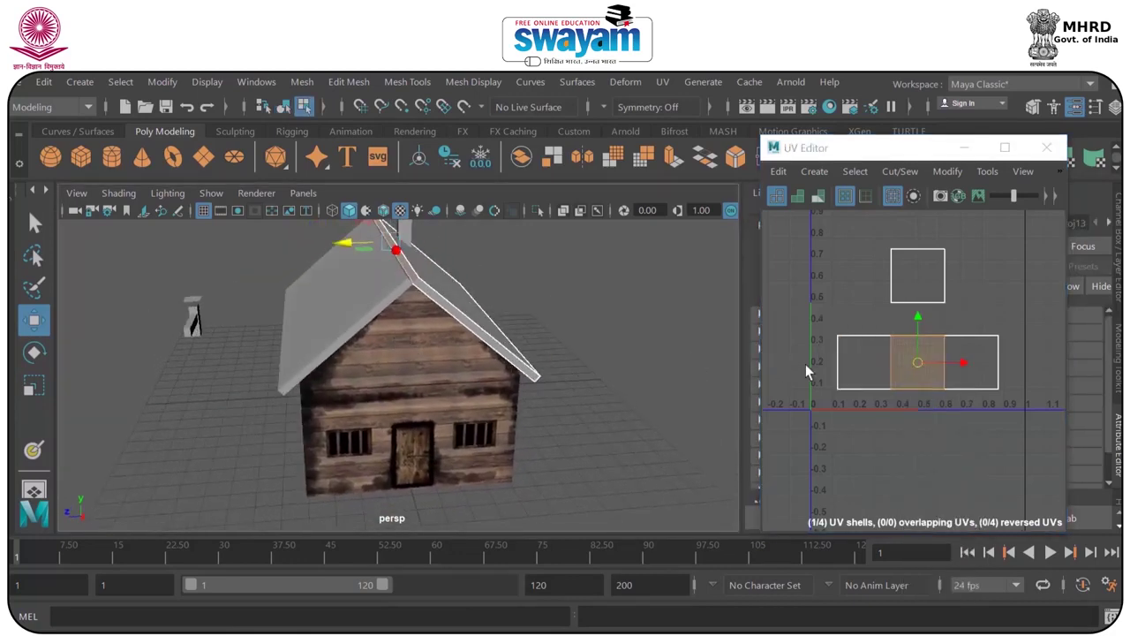
click(865, 369)
alt+drag(689, 363, 484, 342)
click(968, 364)
Show the opposite roof panel's UVs and select the face in the layout that covers its large sloping surface.
right_drag(342, 304, 415, 145)
alt+drag(316, 291, 460, 353)
alt+middle_drag(779, 344, 757, 398)
right_drag(872, 318, 950, 316)
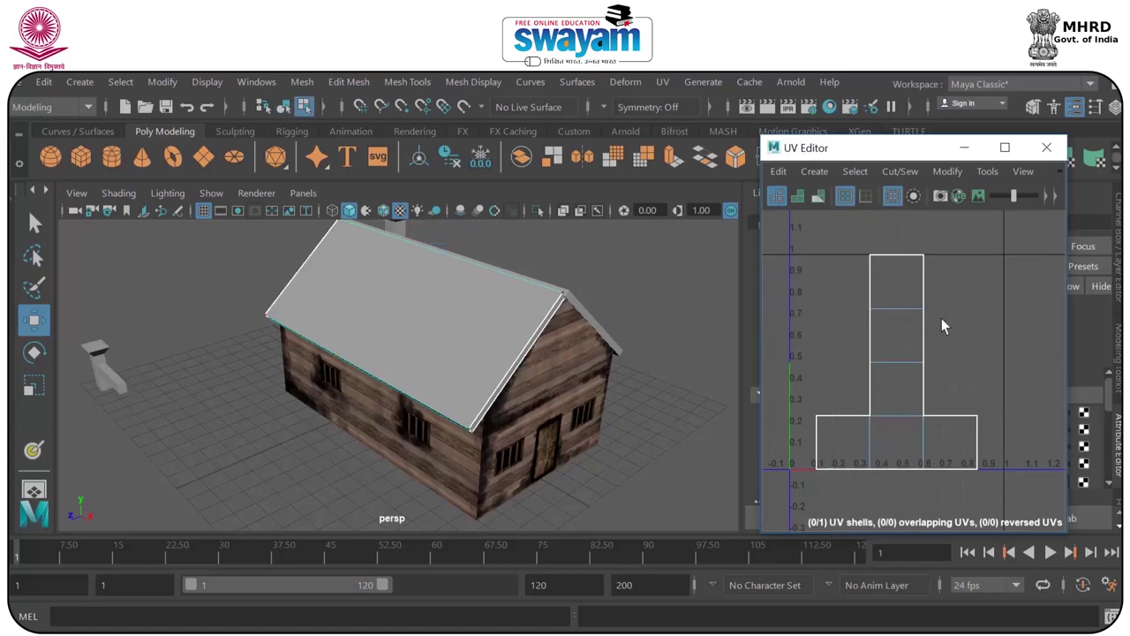
right_drag(896, 351, 899, 402)
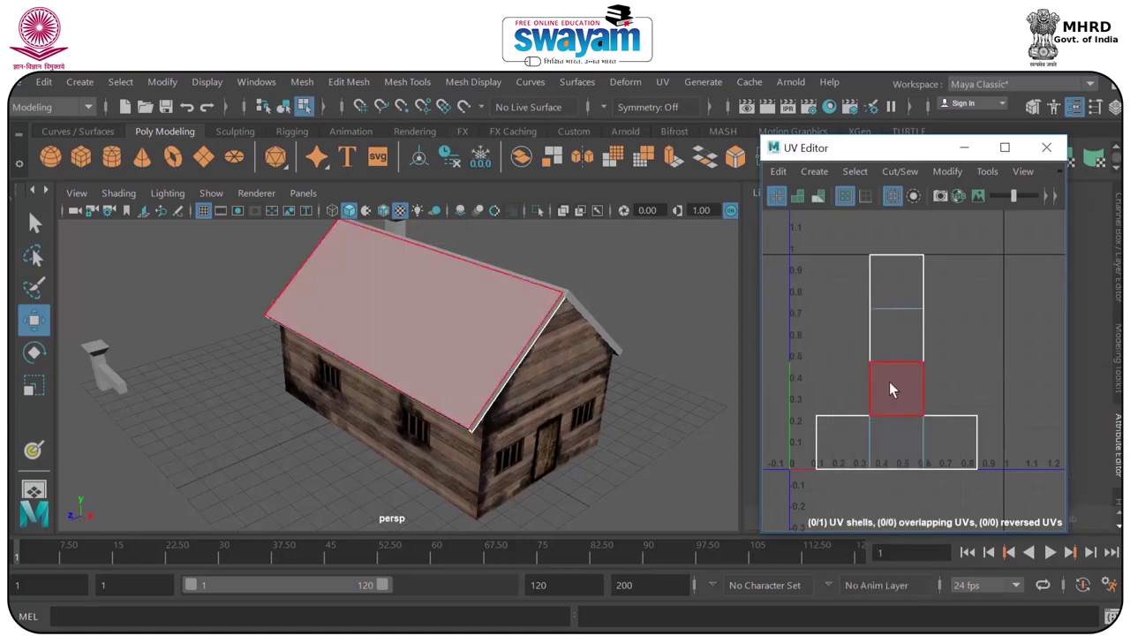
click(890, 384)
Apply a planar UV projection to the large roof face, fitted to the bounding box and projected from the Y axis.
scroll(482, 361, up, 5)
alt+drag(482, 361, 521, 366)
alt+middle_drag(521, 365, 437, 438)
alt+drag(512, 386, 462, 376)
click(662, 81)
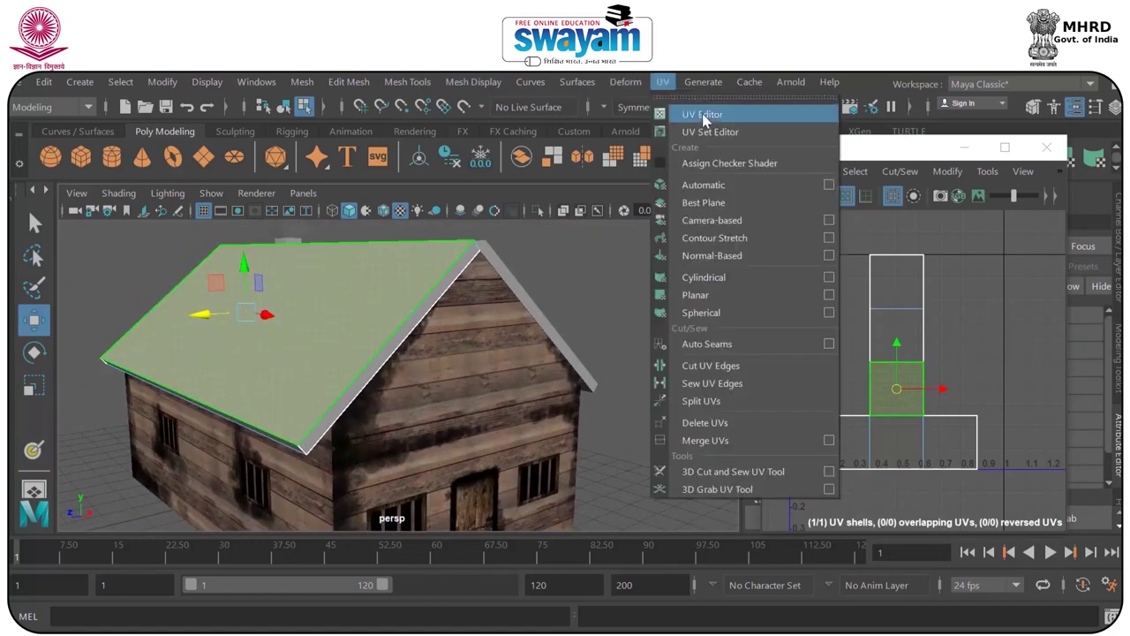
click(829, 299)
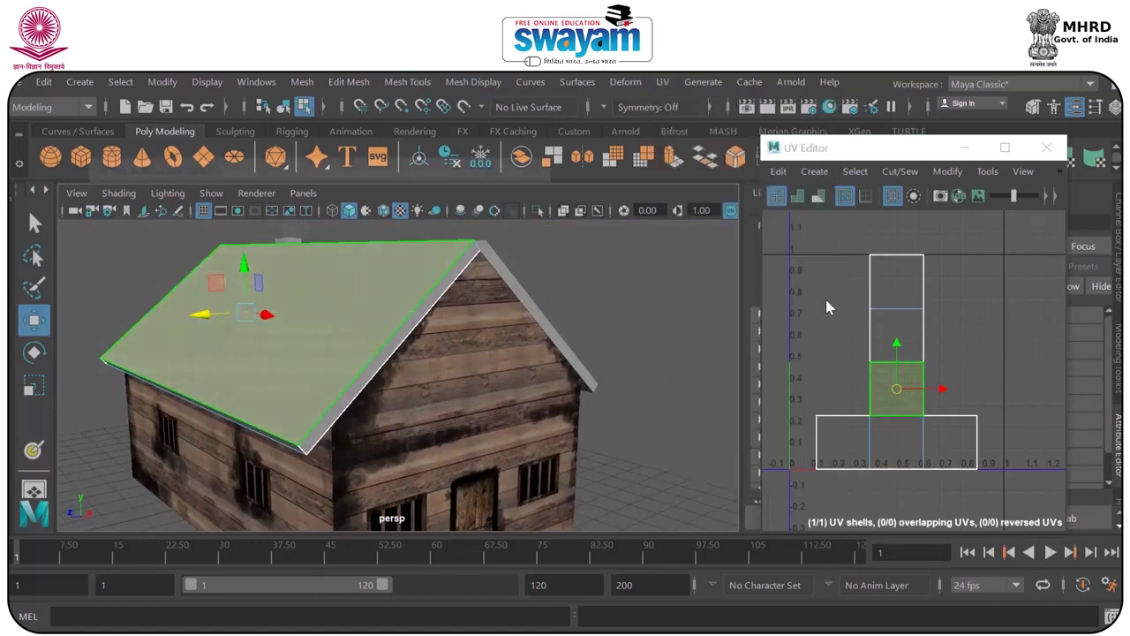
drag(260, 179, 633, 177)
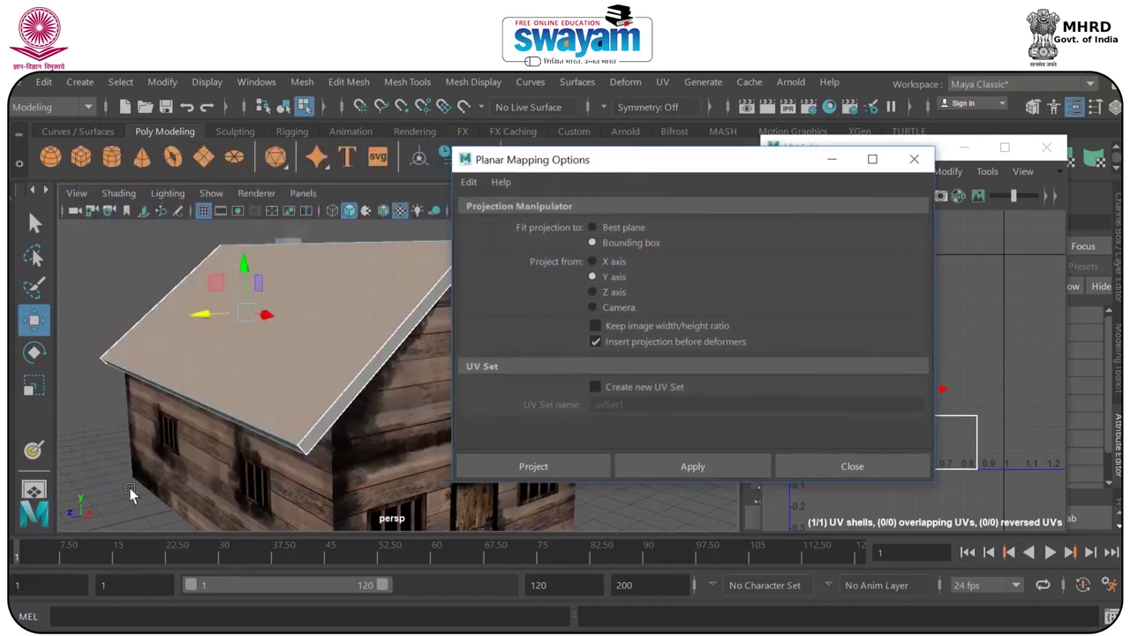
alt+drag(236, 432, 265, 438)
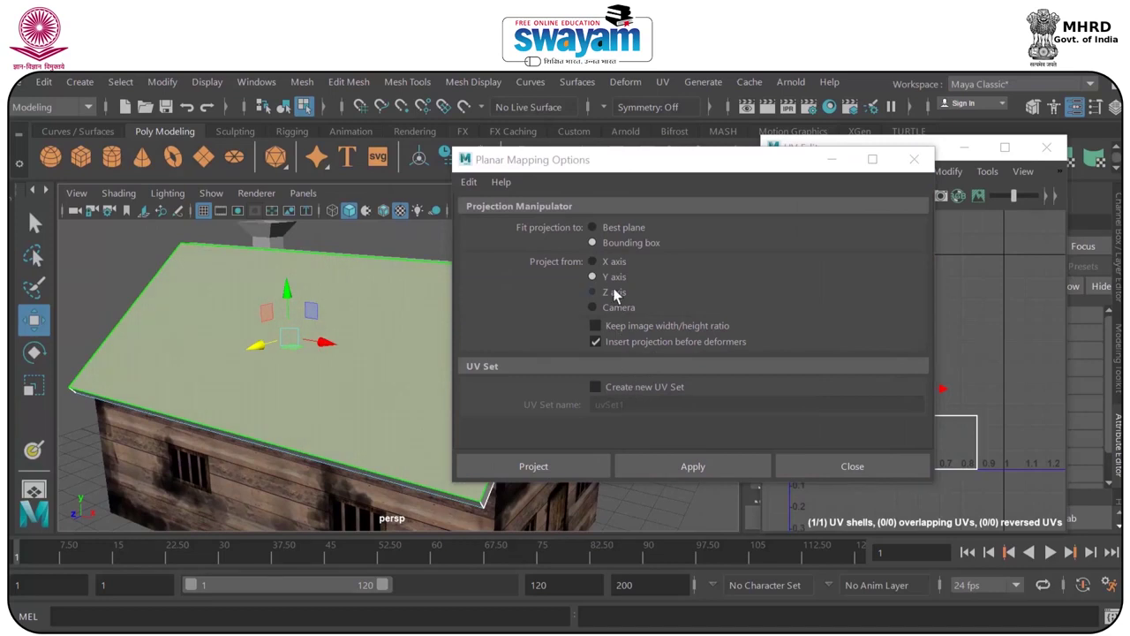
click(693, 466)
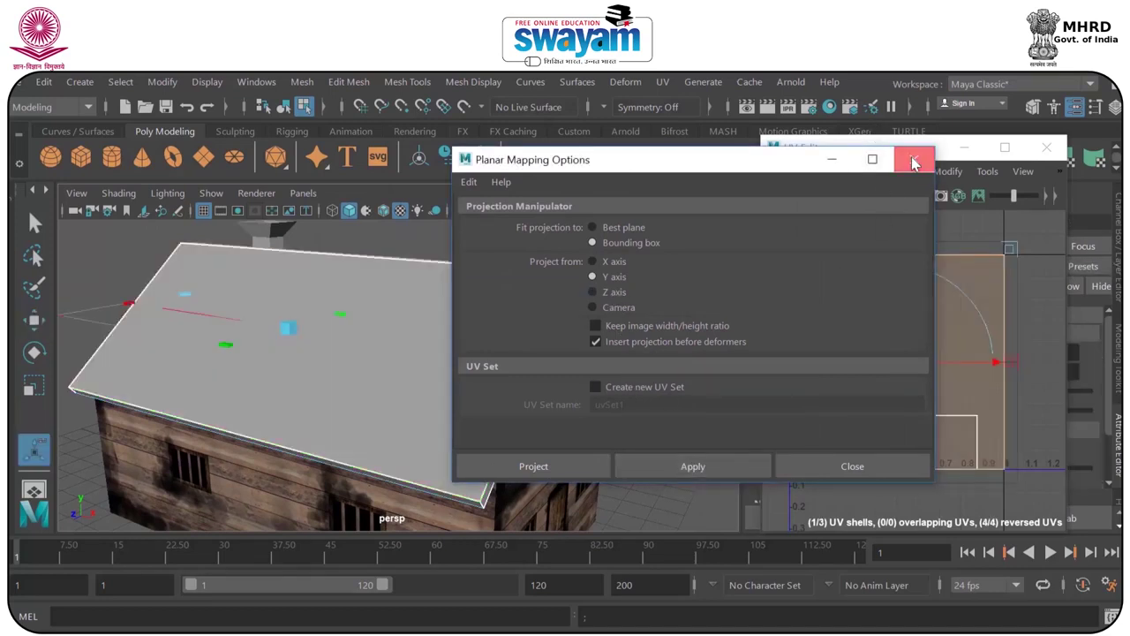
click(914, 159)
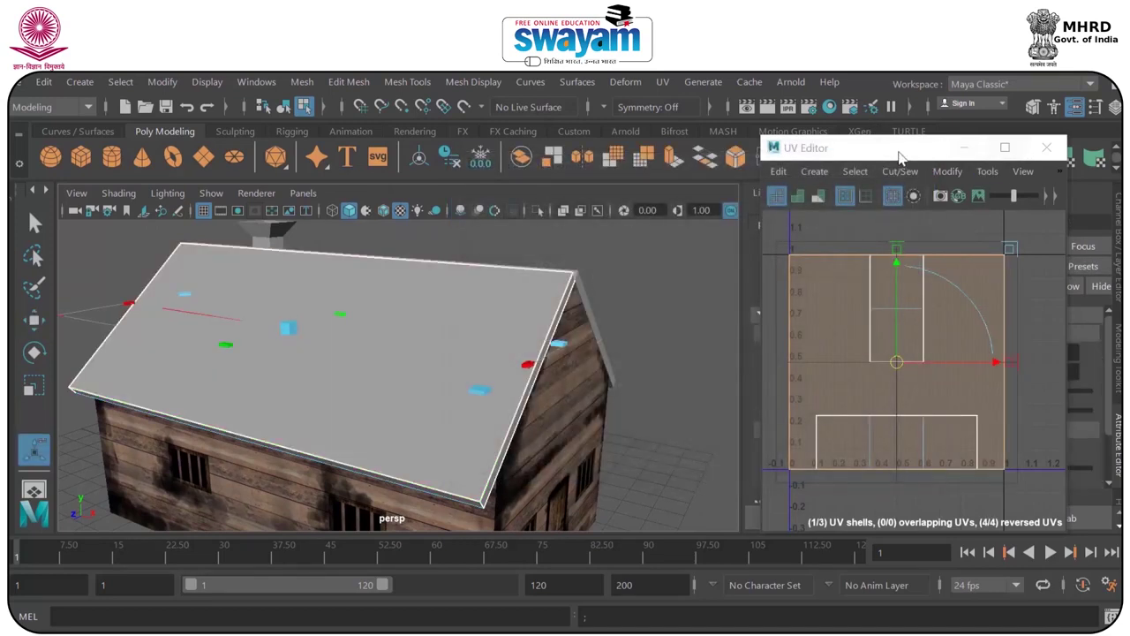
Show the checker pattern on the roof and scale the projected UV shell into a wide rectangle with roughly square checks.
drag(758, 207, 527, 206)
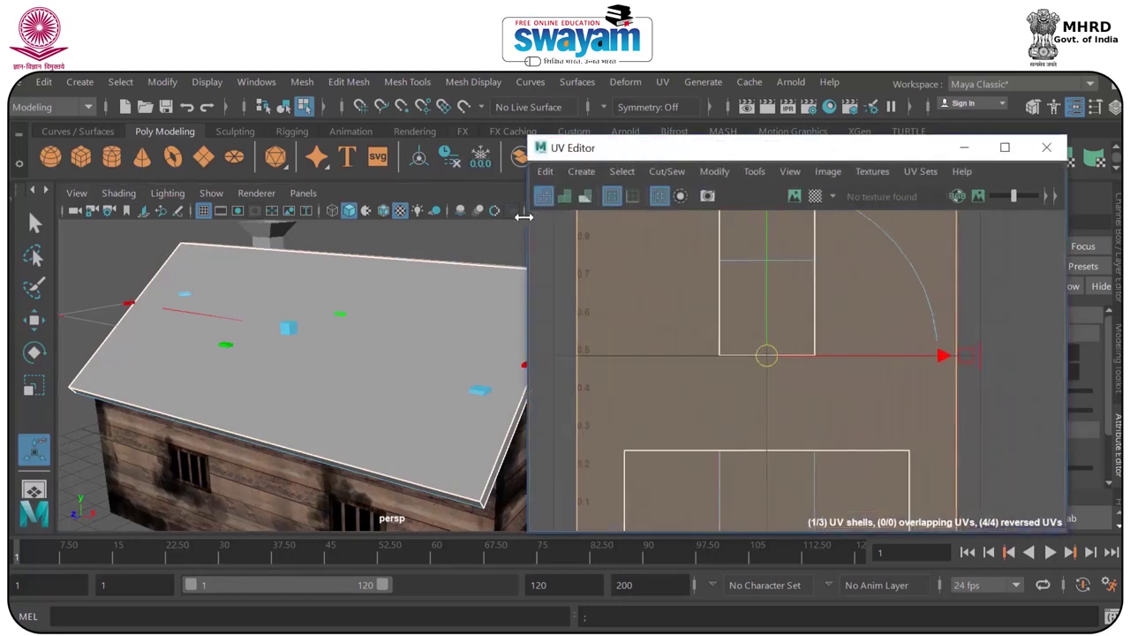
click(818, 199)
mouse_move(423, 417)
alt+mouse_down()
mouse_move(411, 434)
mouse_move(424, 418)
alt+mouse_up()
scroll(775, 358, down, 2)
key(r)
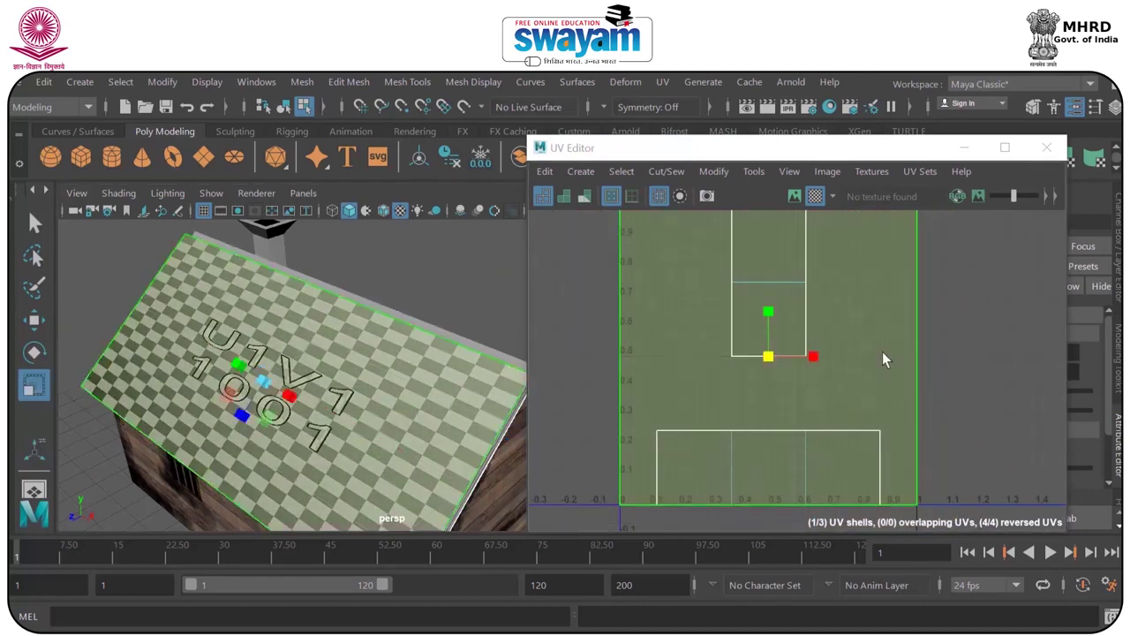
drag(812, 355, 742, 379)
scroll(801, 270, down, 1)
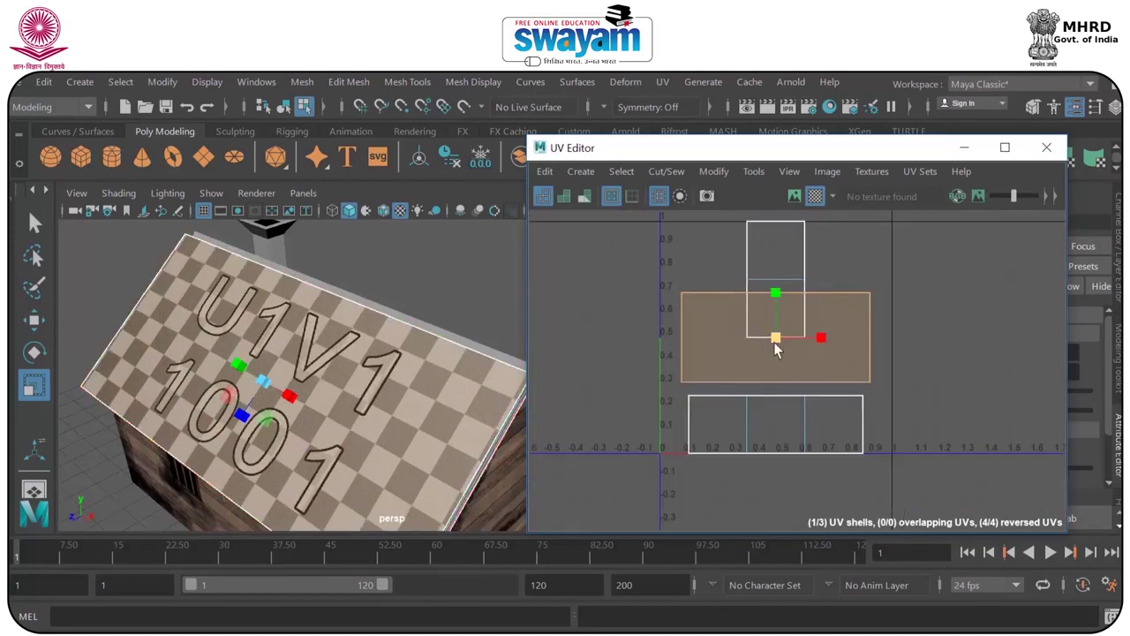
Shrink the roof panel's two-face UV shell and place it clear of the large shell, near the UV tile's upper-left corner.
click(796, 274)
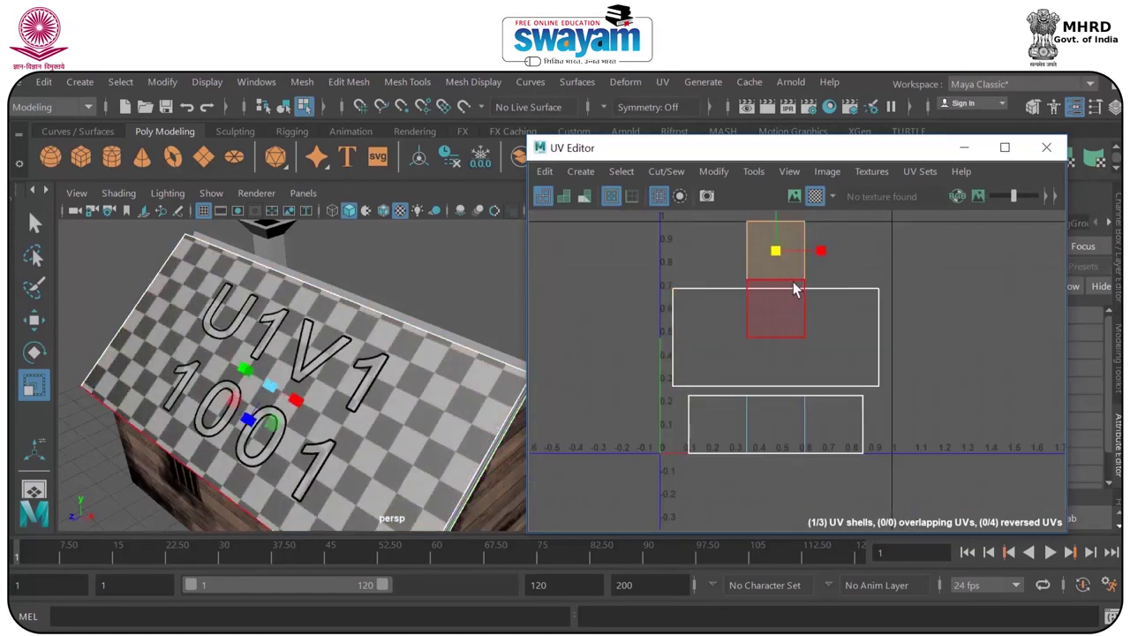
shift+click(785, 283)
drag(775, 279, 707, 251)
key(w)
key(e)
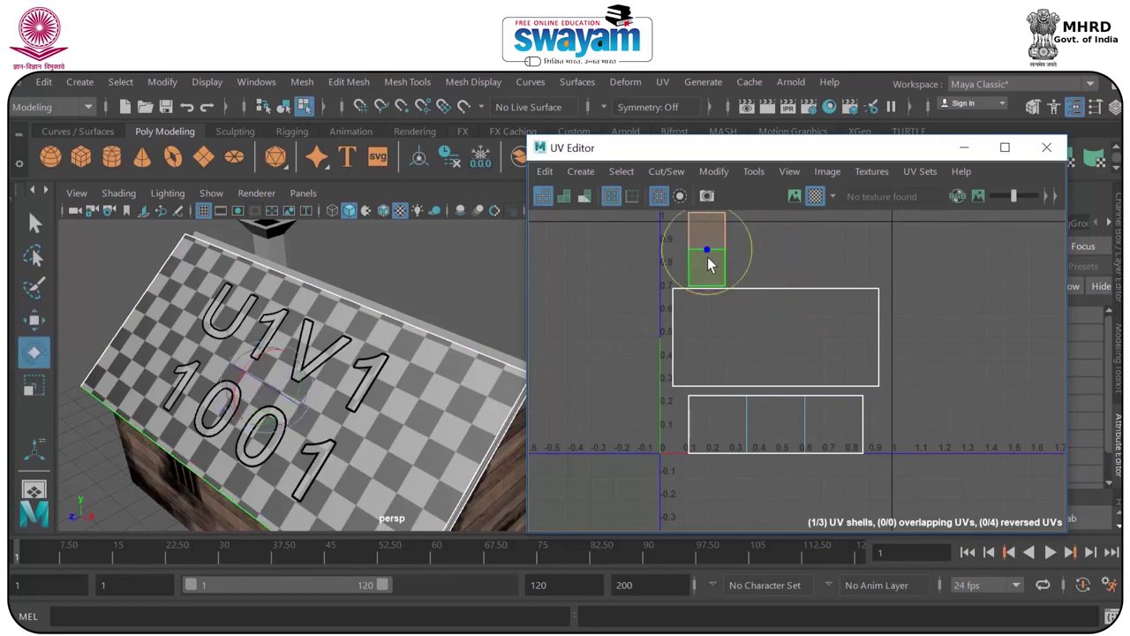
key(r)
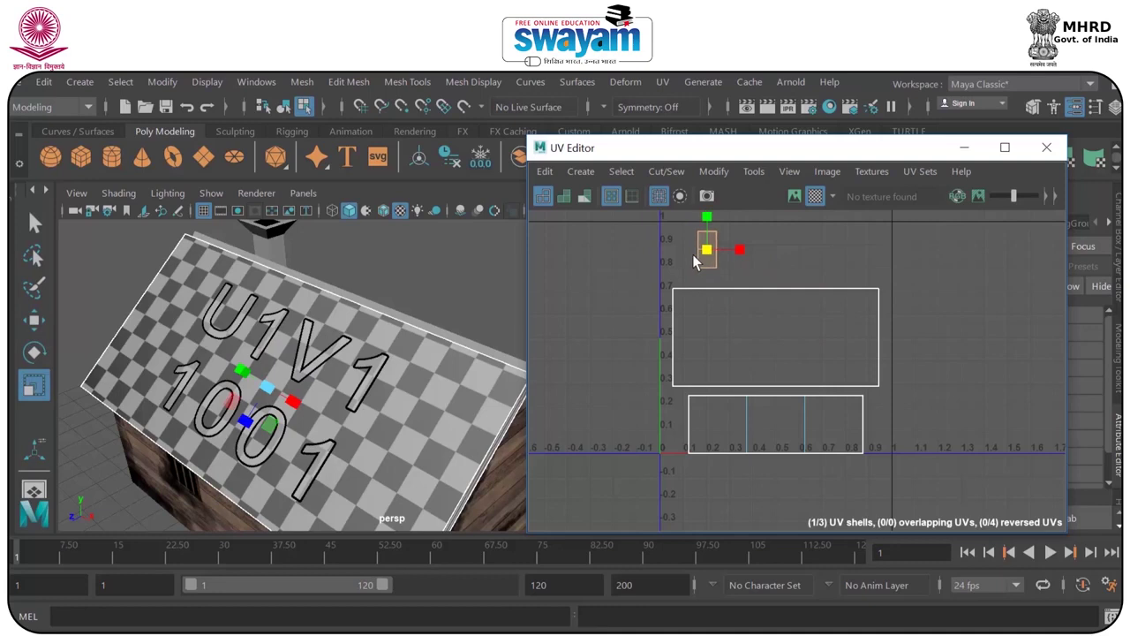
Select the whole three-face UV strip and scale it down below the large roof shell.
click(735, 424)
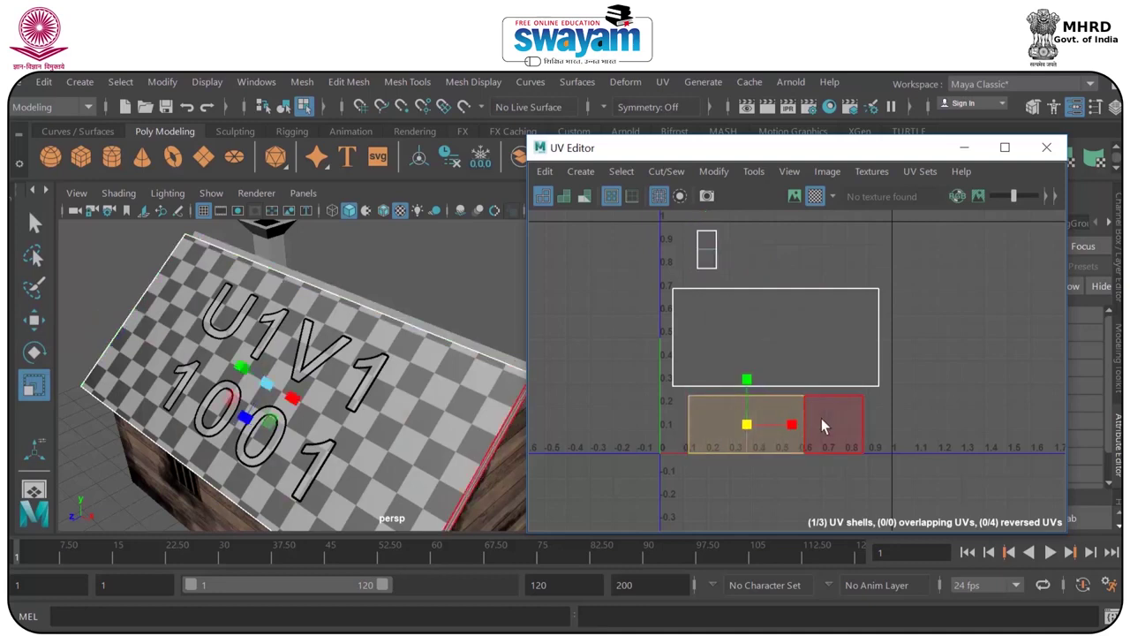
shift+click(822, 427)
drag(770, 429, 764, 433)
key(w)
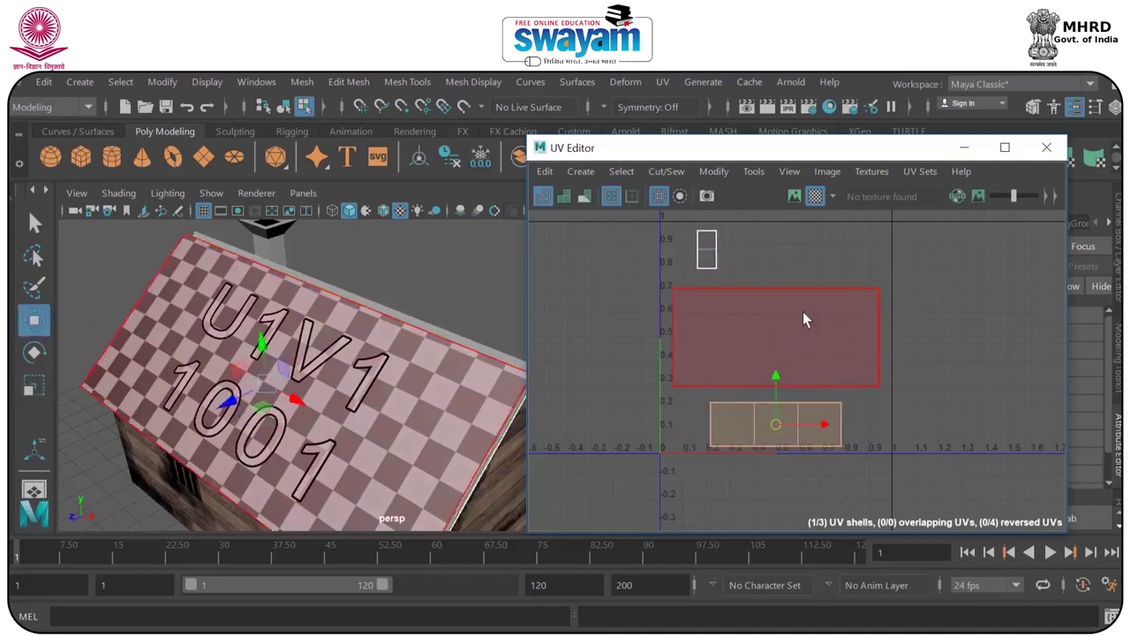
Select all of the roof panel's UVs and save a PNG UV snapshot named upper roof_001 on the Desktop.
click(790, 245)
right_drag(828, 285, 927, 253)
drag(927, 225, 593, 512)
click(827, 173)
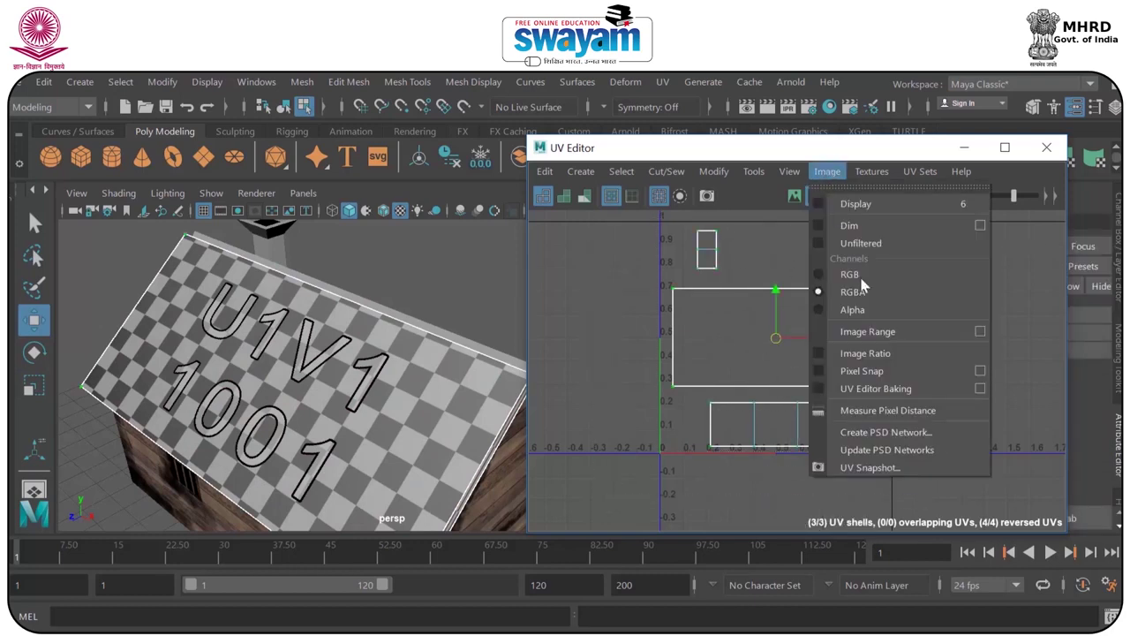
click(867, 470)
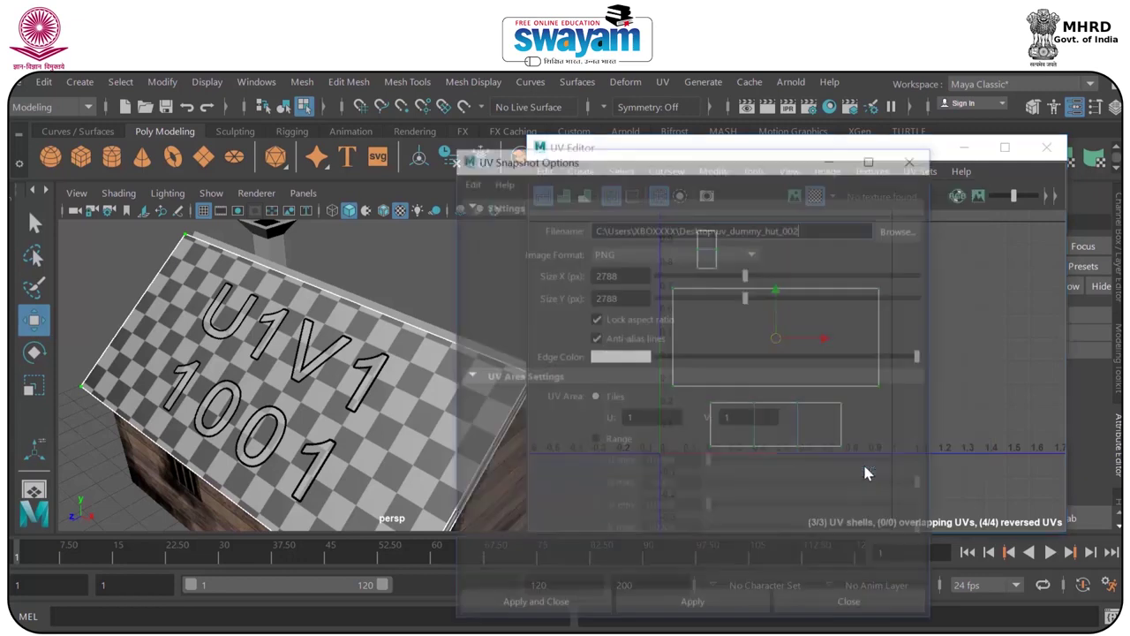
click(901, 230)
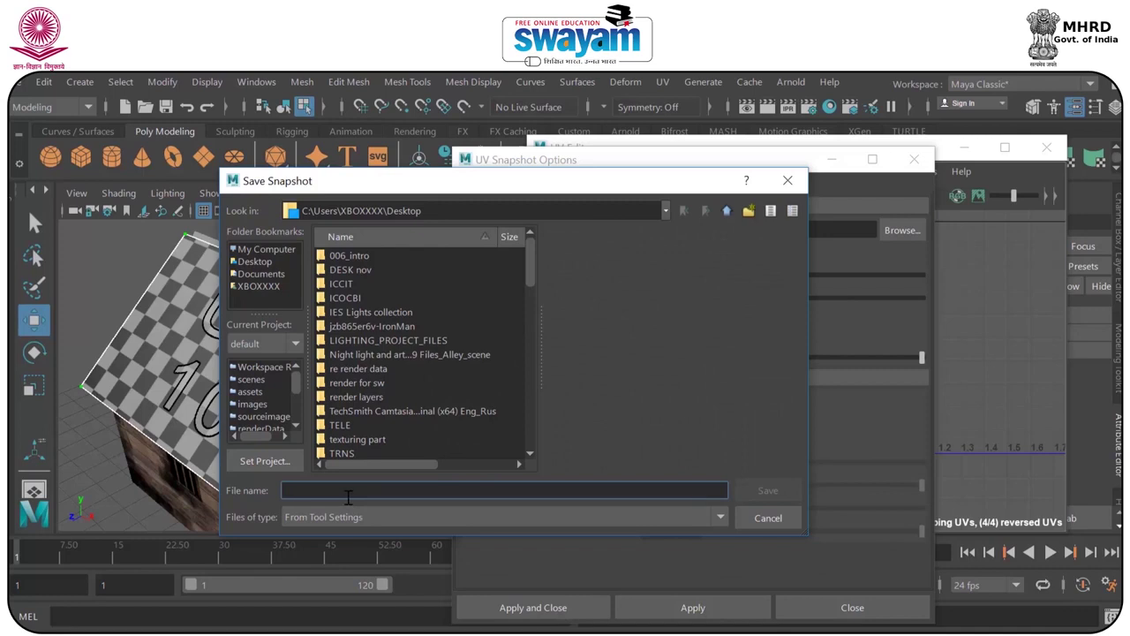
text(upper roof_001)
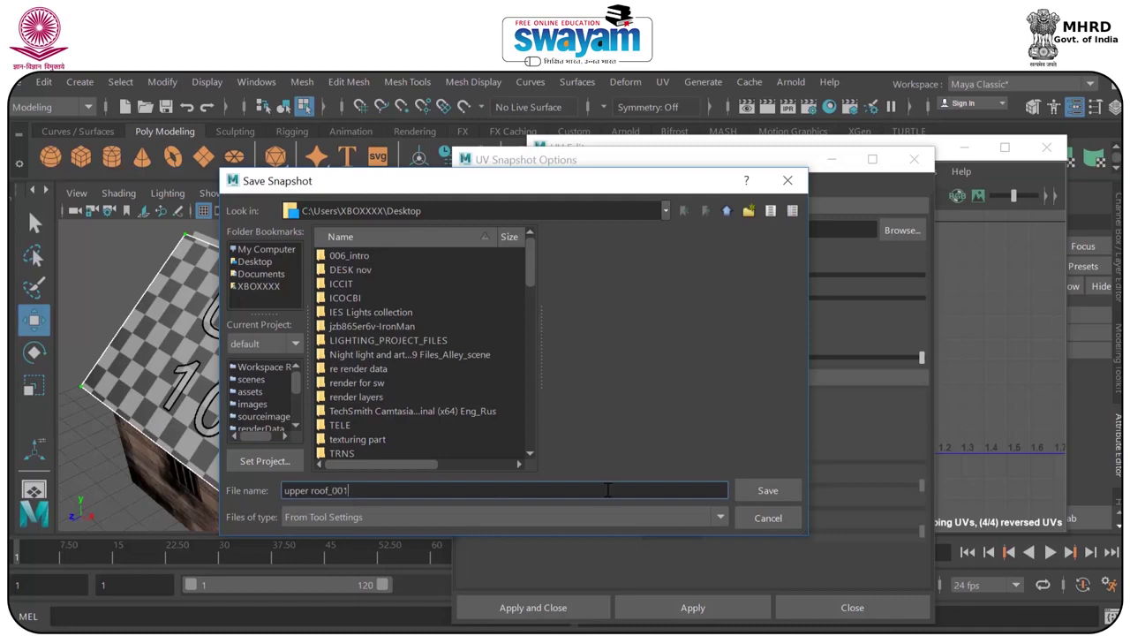
click(770, 494)
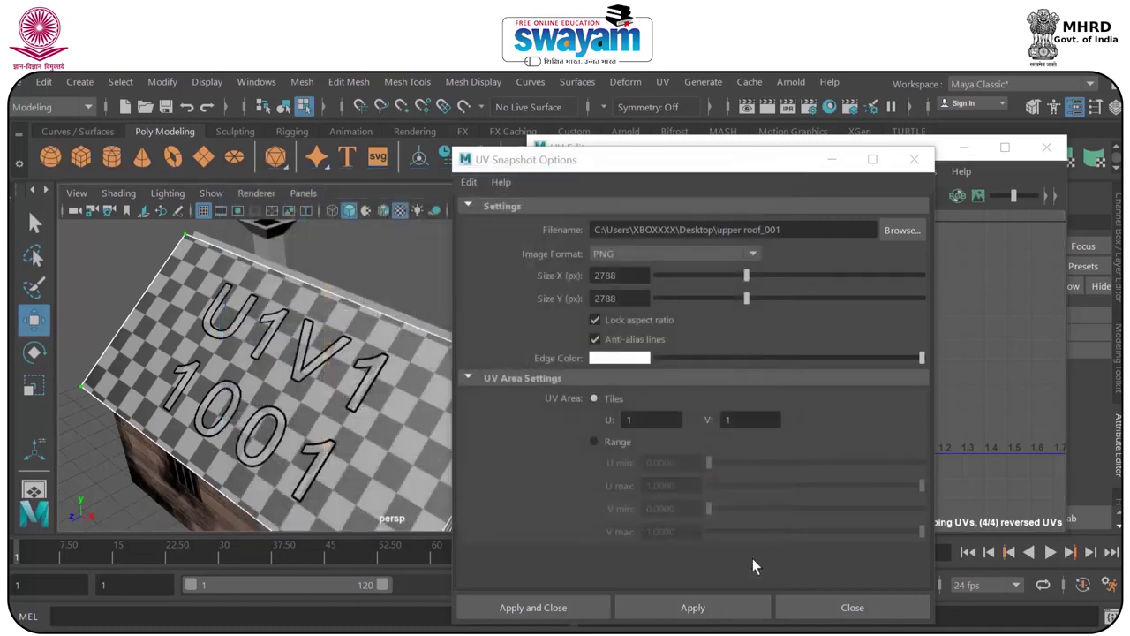
click(572, 617)
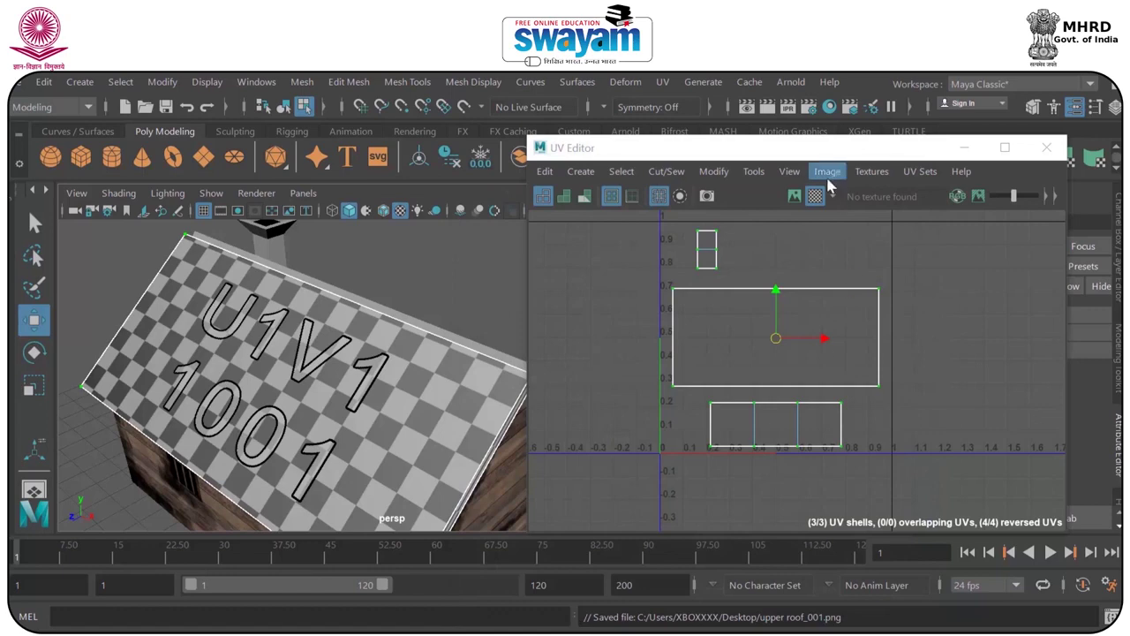
Save the scene, continuing past the Student Version notice, and minimize the UV Editor.
key(ctrl+s)
click(519, 380)
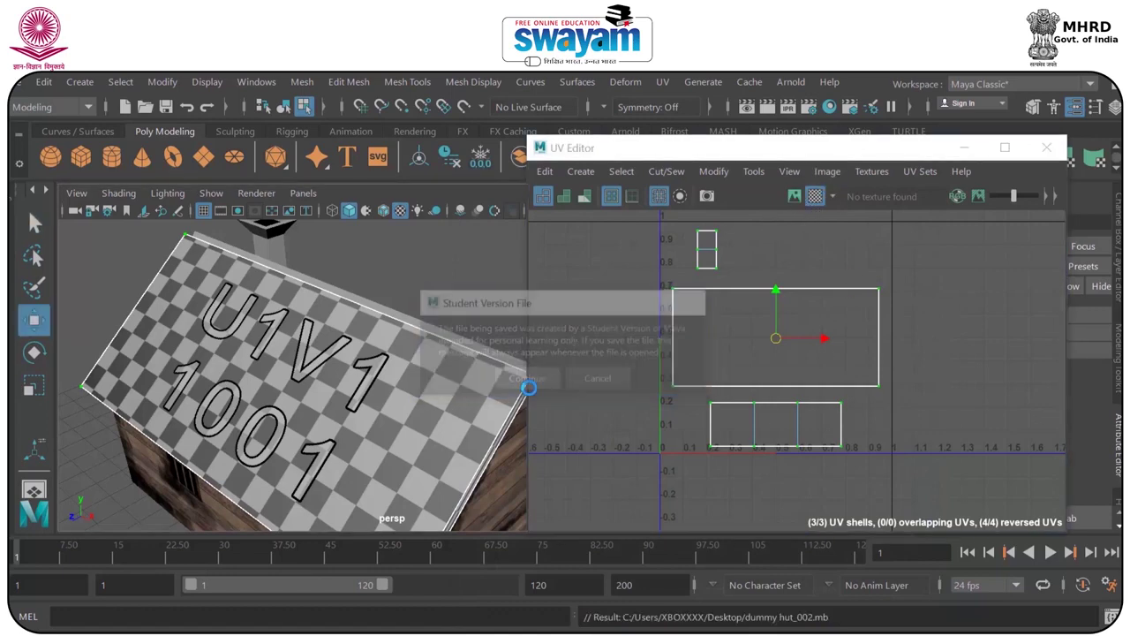
click(964, 147)
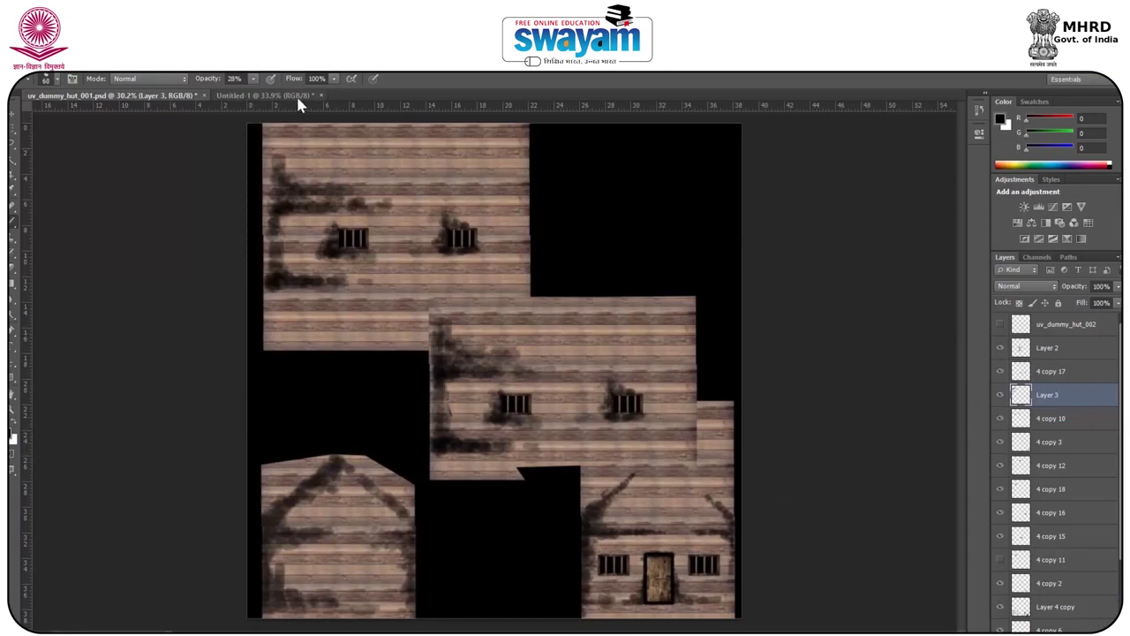
Switch to Photoshop and try to close the Untitled-1 document.
click(321, 96)
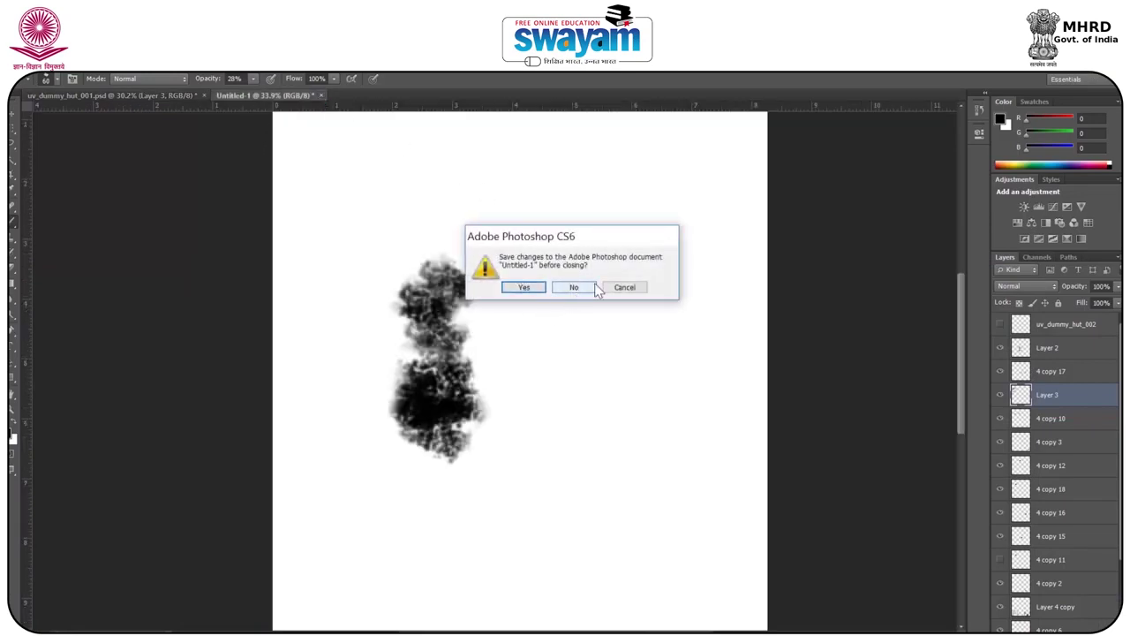
click(622, 288)
Open the upper roof_001 PNG from the Desktop folder as a separate document in Photoshop.
click(453, 633)
scroll(331, 467, down, 1)
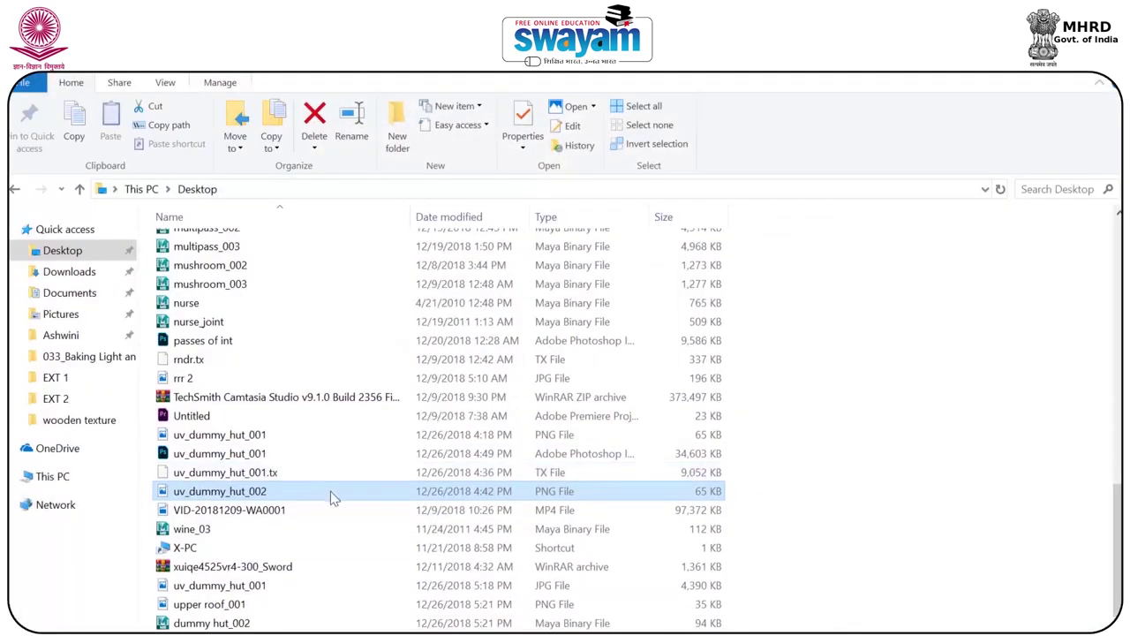
click(234, 607)
drag(268, 605, 634, 631)
drag(556, 618, 411, 99)
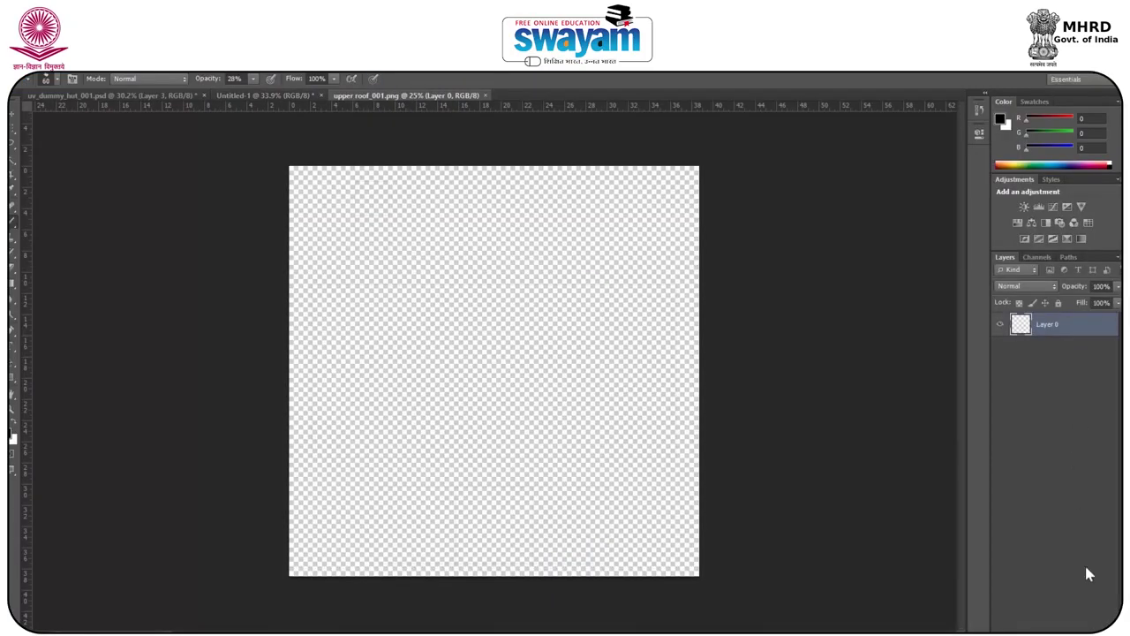
Add a black-filled layer beneath the UV outline layer, and create an empty layer between the two.
click(1085, 632)
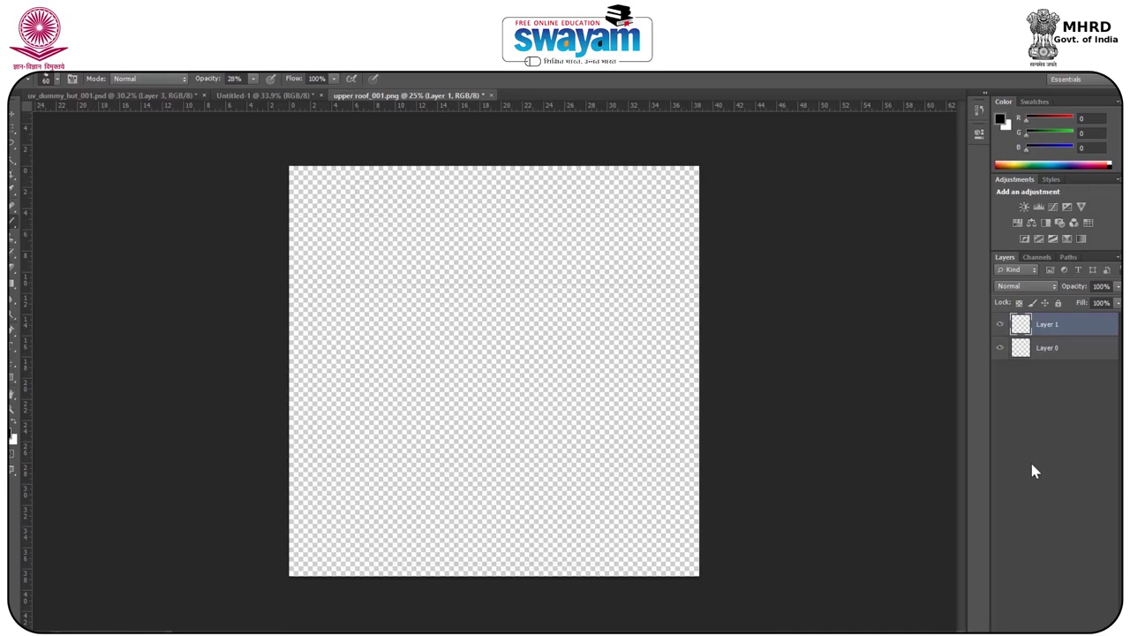
key(alt+BackSpace)
drag(1051, 323, 1045, 380)
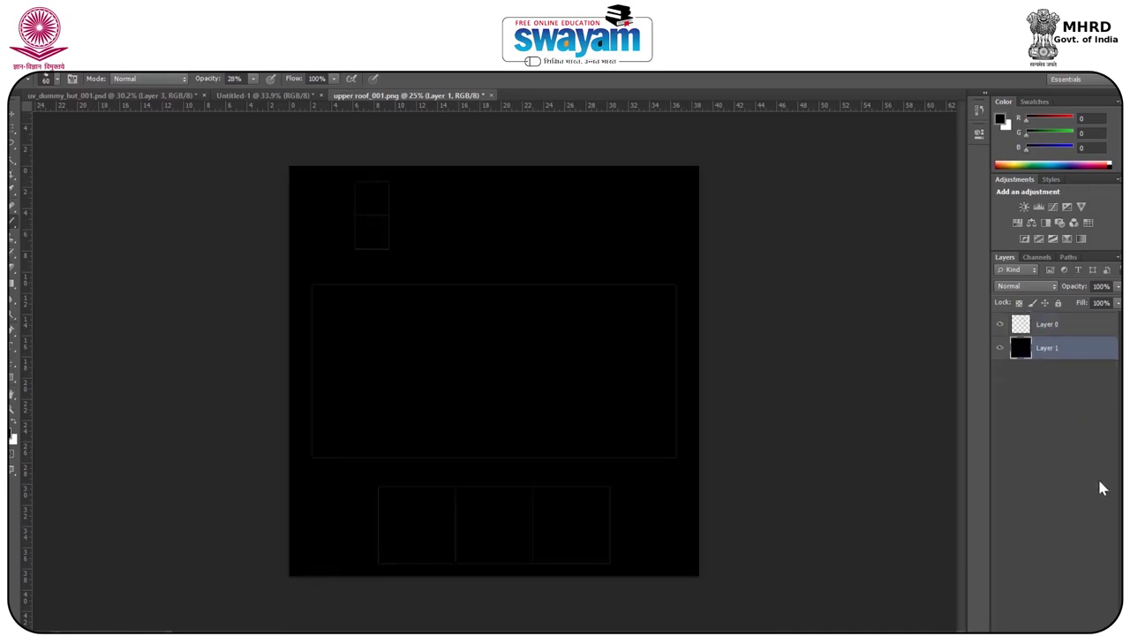
key(ctrl+shift+alt+n)
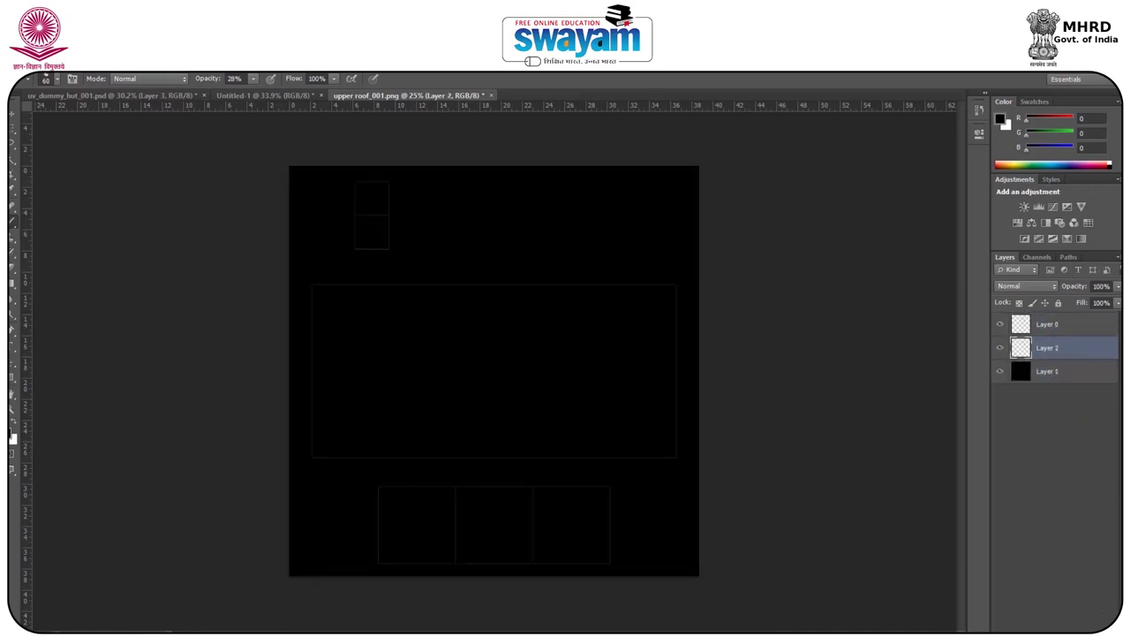
Switch to File Explorer and place image 8 from the Desktop's wooden texture folder into the upper roof_001 document.
key(alt+Tab)
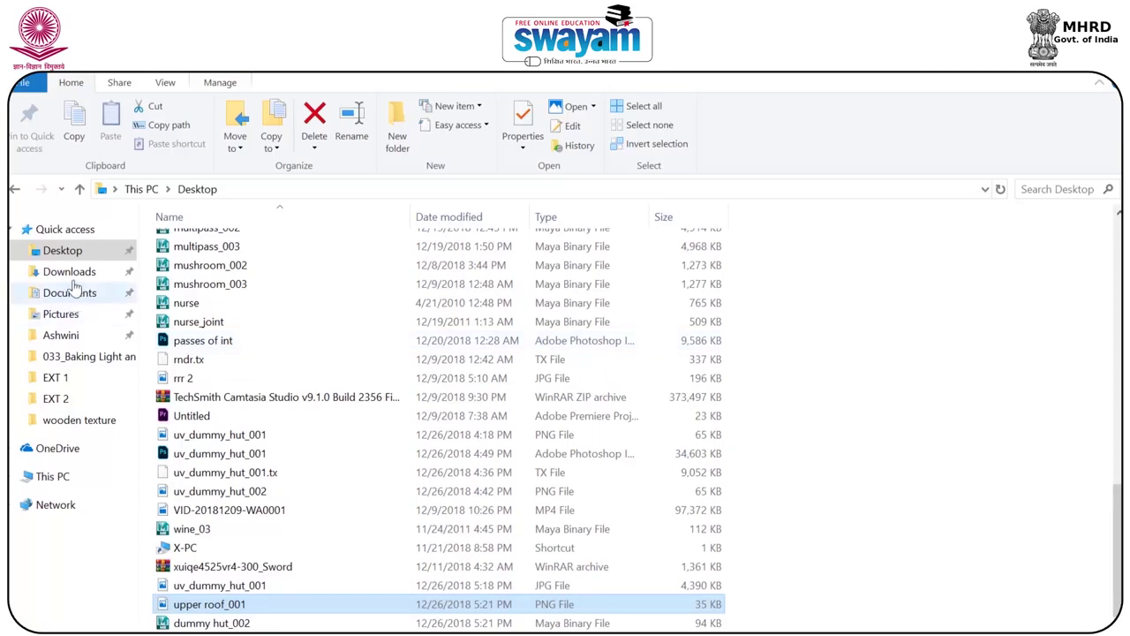
scroll(372, 431, up, 1)
scroll(370, 430, up, 10)
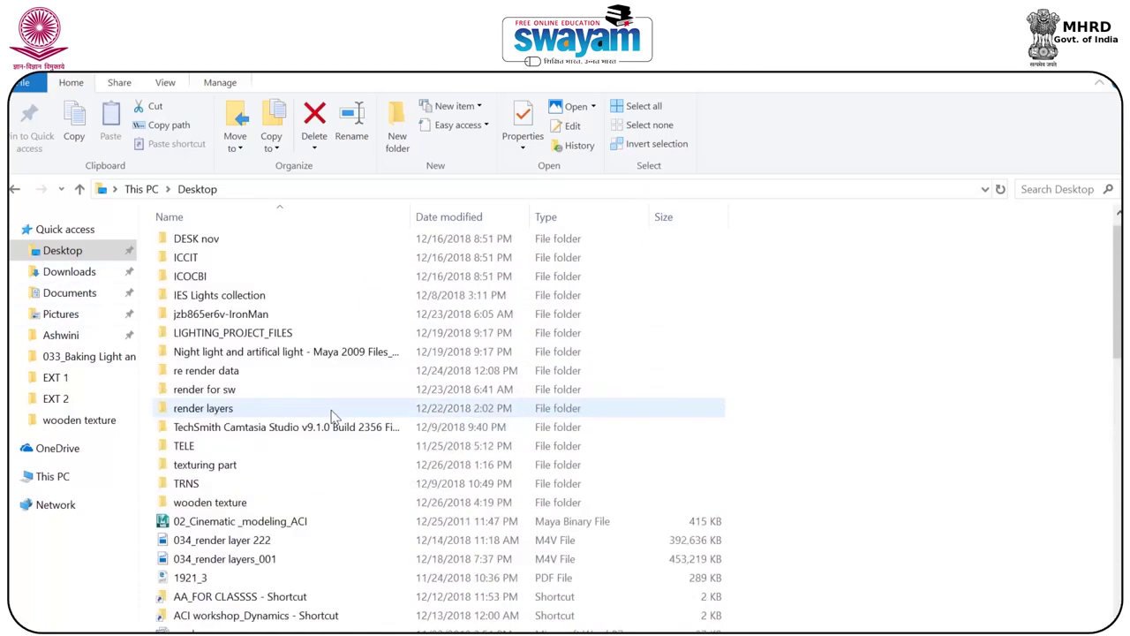
double_click(335, 502)
click(878, 282)
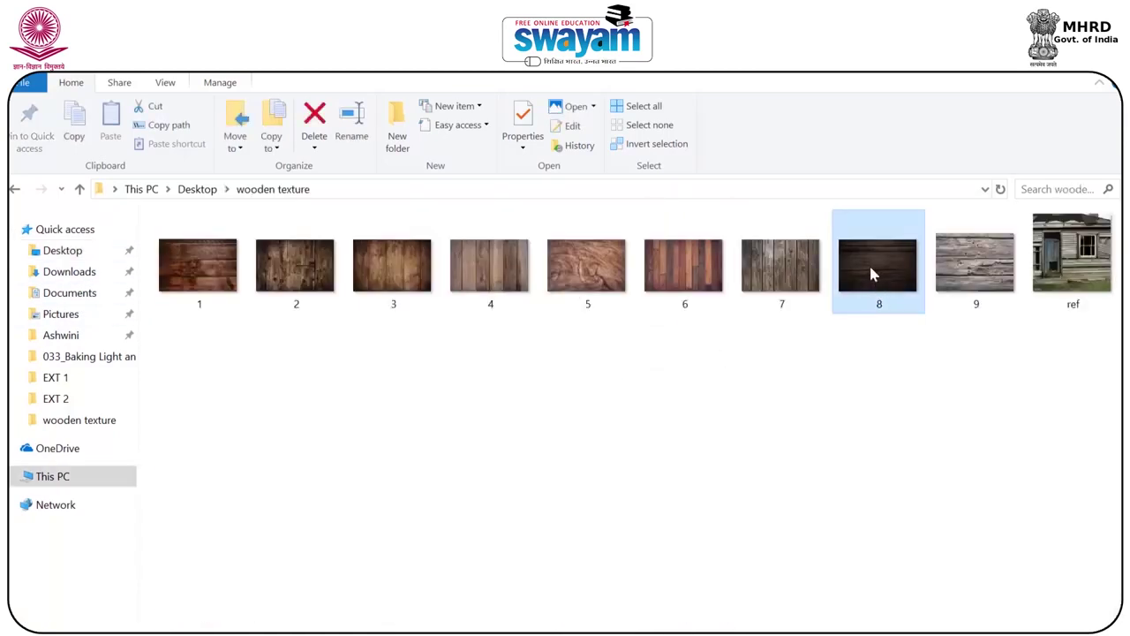
mouse_move(872, 266)
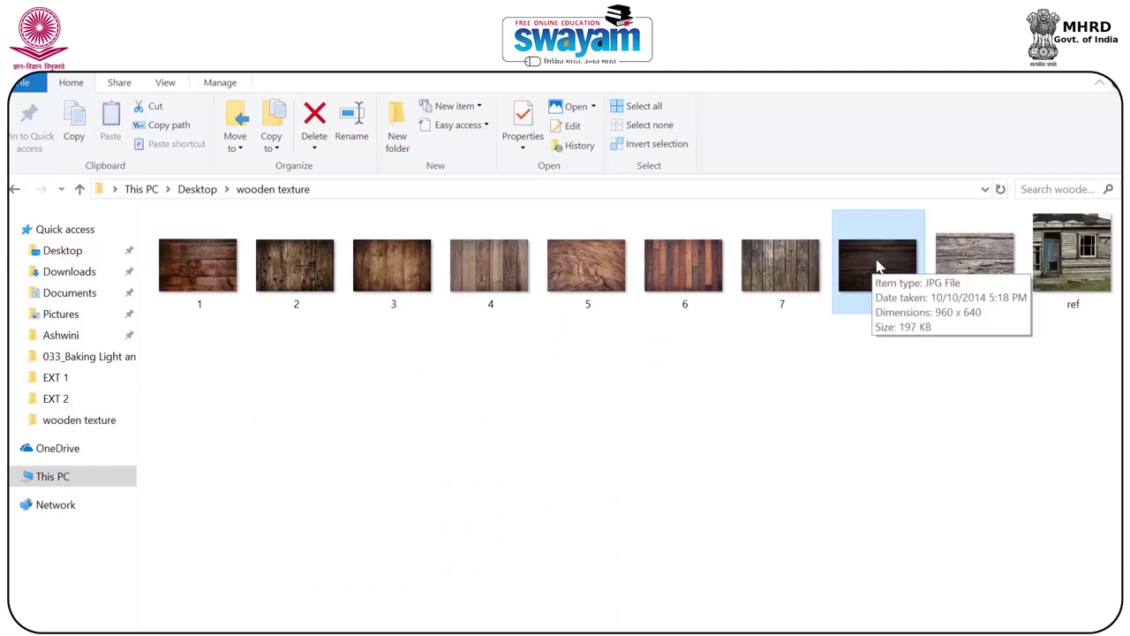
drag(878, 267, 362, 283)
Rotate the placed wood image -90 degrees and fit it into the upper-left corner of the large roof shell.
drag(399, 314, 387, 333)
drag(508, 269, 356, 264)
text(-90)
drag(419, 330, 353, 323)
key(Return)
Scale the wood image up proportionally so it spans the full height of the large roof shell.
key(b)
alt+scroll(379, 325, up, 2)
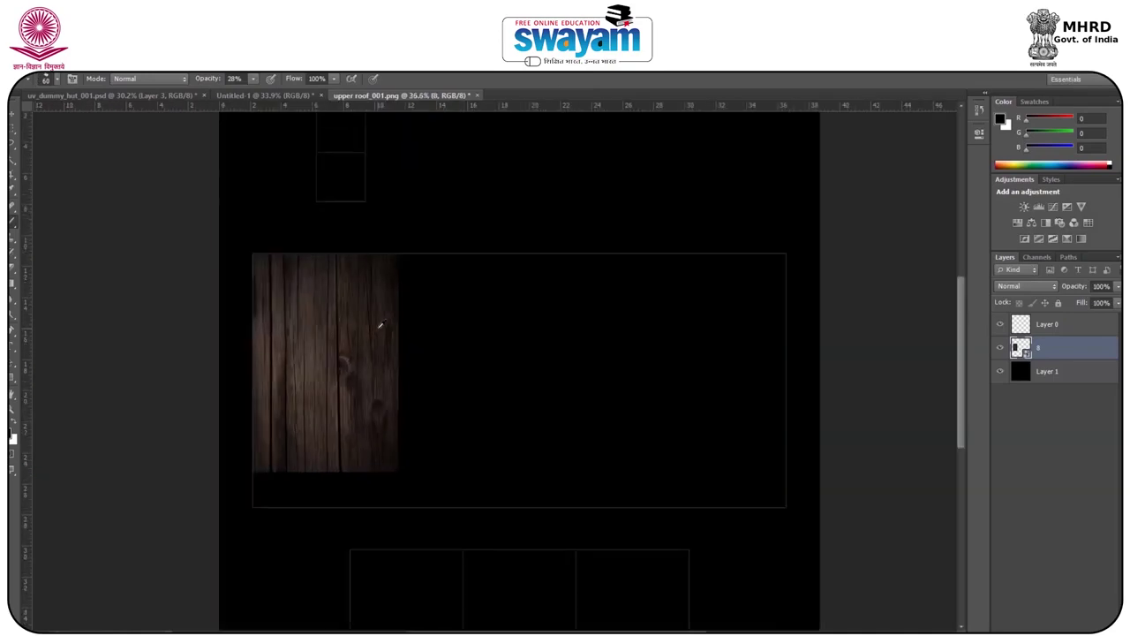
key(ctrl+t)
shift+drag(399, 473, 438, 499)
key(Return)
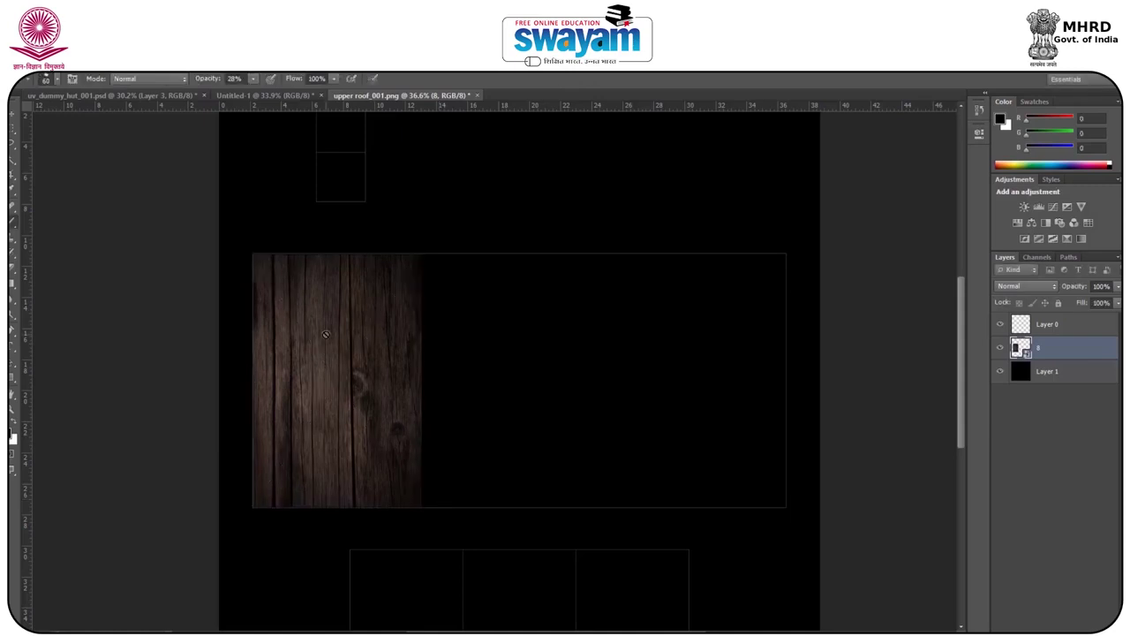
Rasterize the wood layer and place duplicates side by side until they cover the large roof shell's width.
key(v)
key(alt+v)
right_click(1087, 362)
right_click(1111, 345)
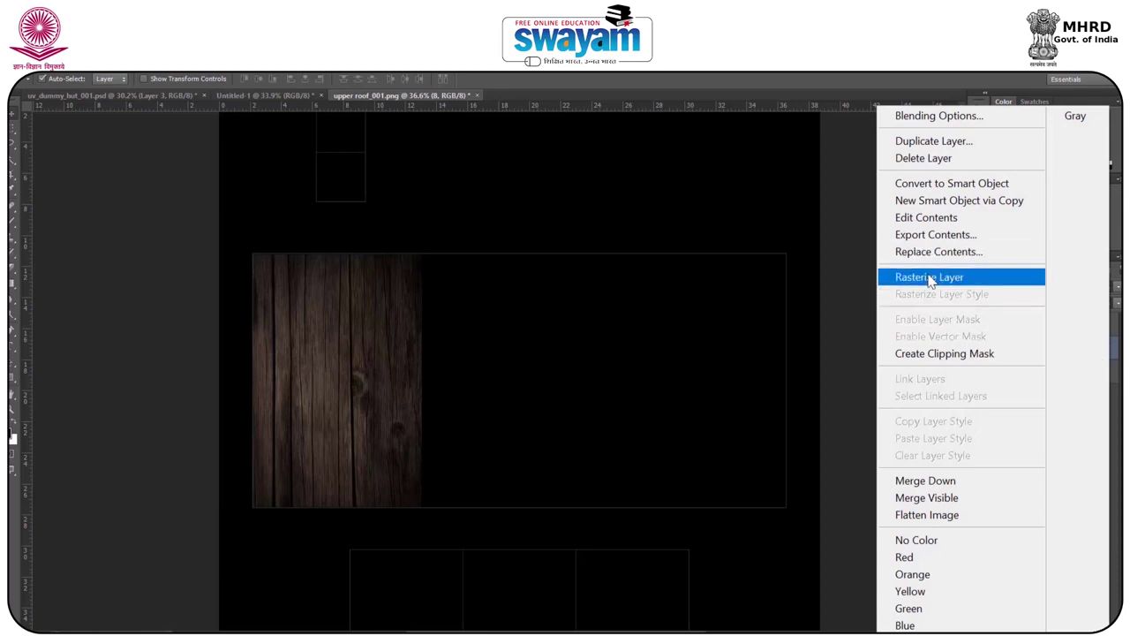
click(930, 277)
alt+drag(382, 342, 649, 370)
alt+drag(685, 373, 681, 369)
Select the wood layer together with all its copies and merge them into one layer.
shift+click(1047, 445)
right_click(1047, 445)
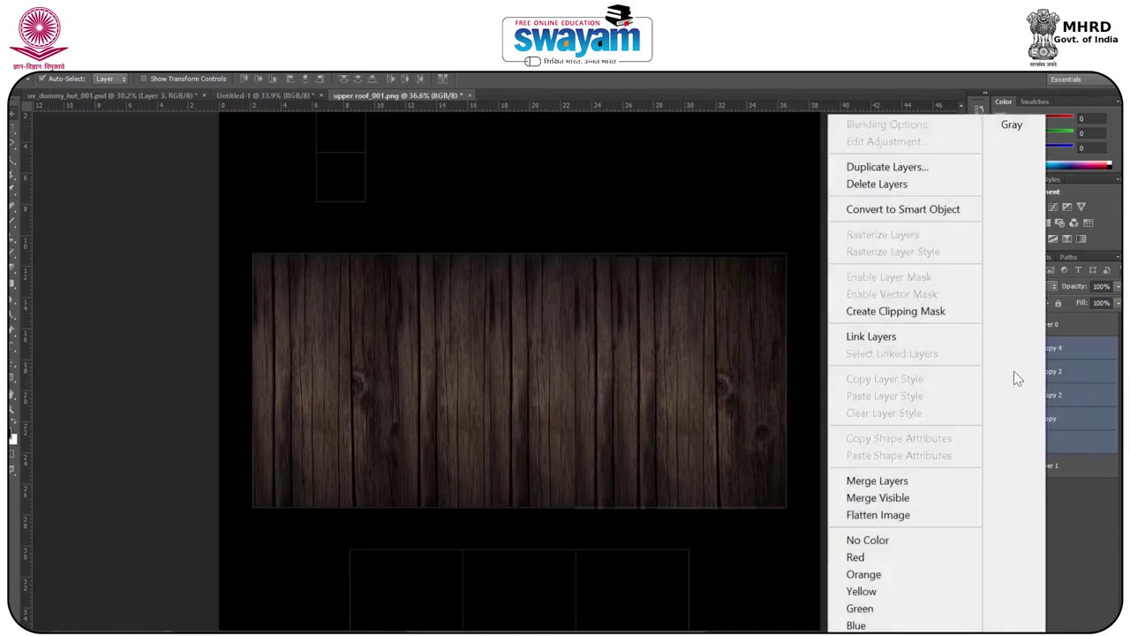
click(870, 480)
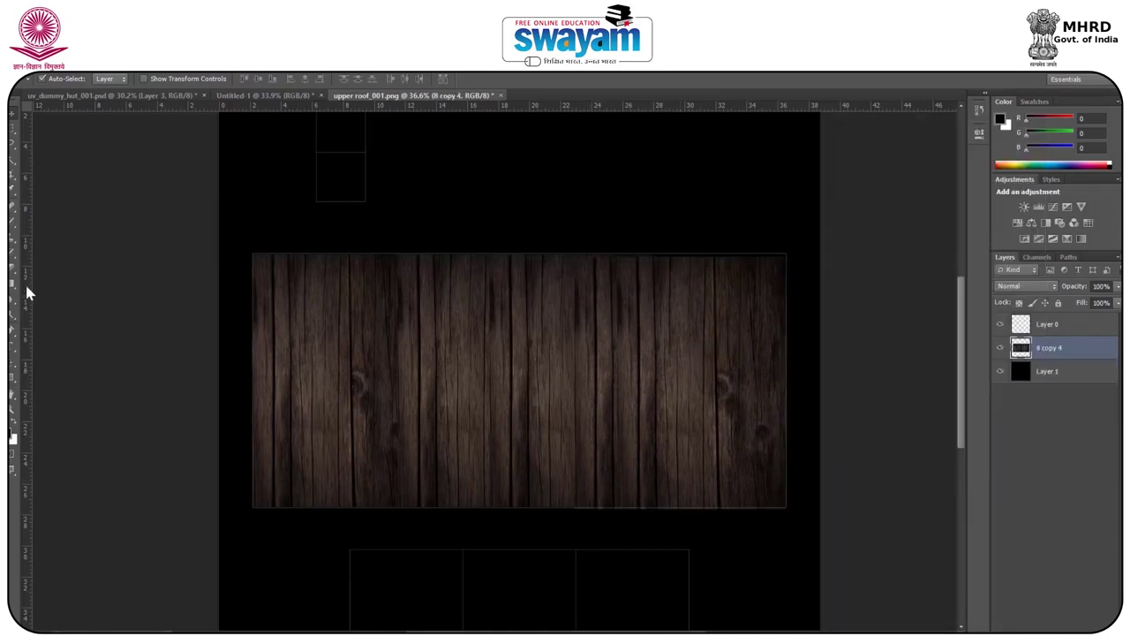
Paint black brush strokes at 28% opacity on a new layer, darkening the wood along the shell's upper and left edges.
click(11, 258)
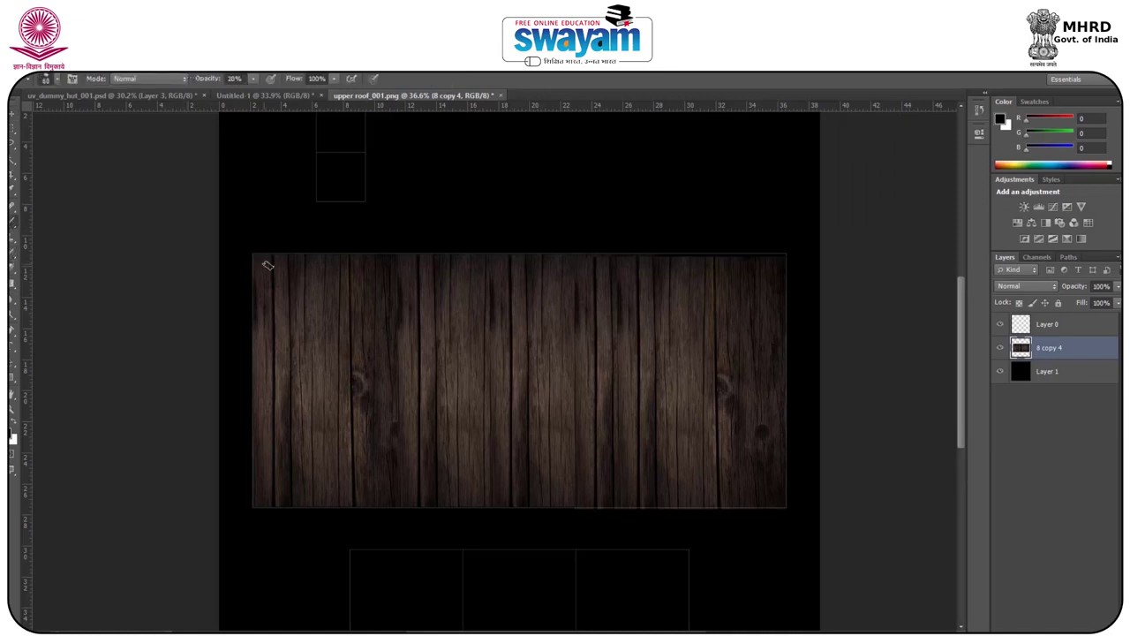
alt+scroll(304, 263, up, 4)
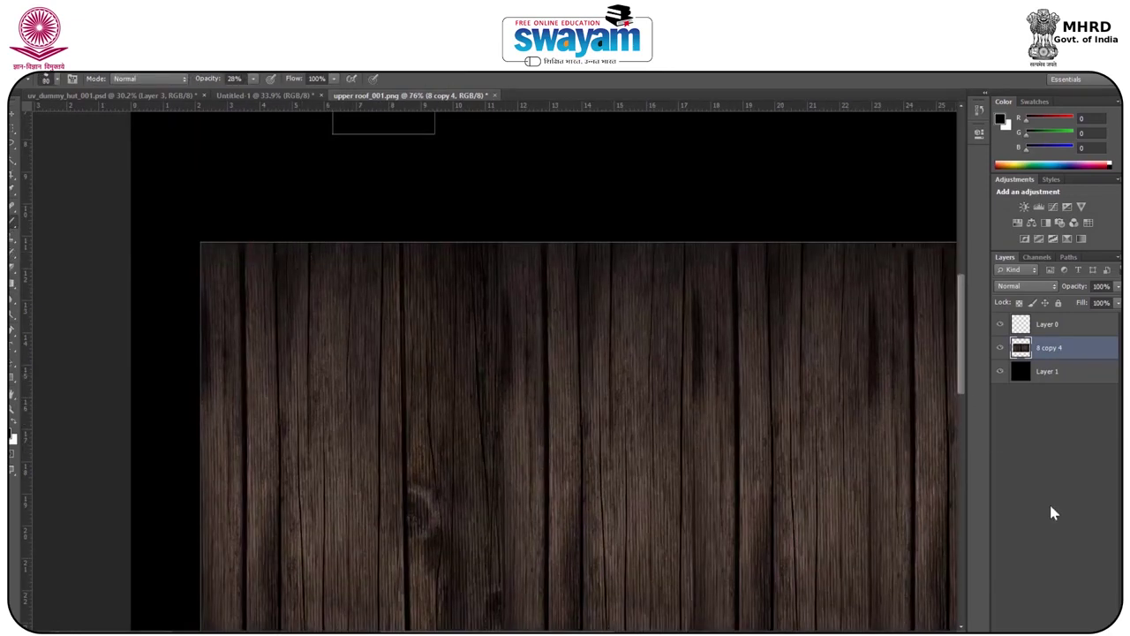
key(ctrl+shift+alt+n)
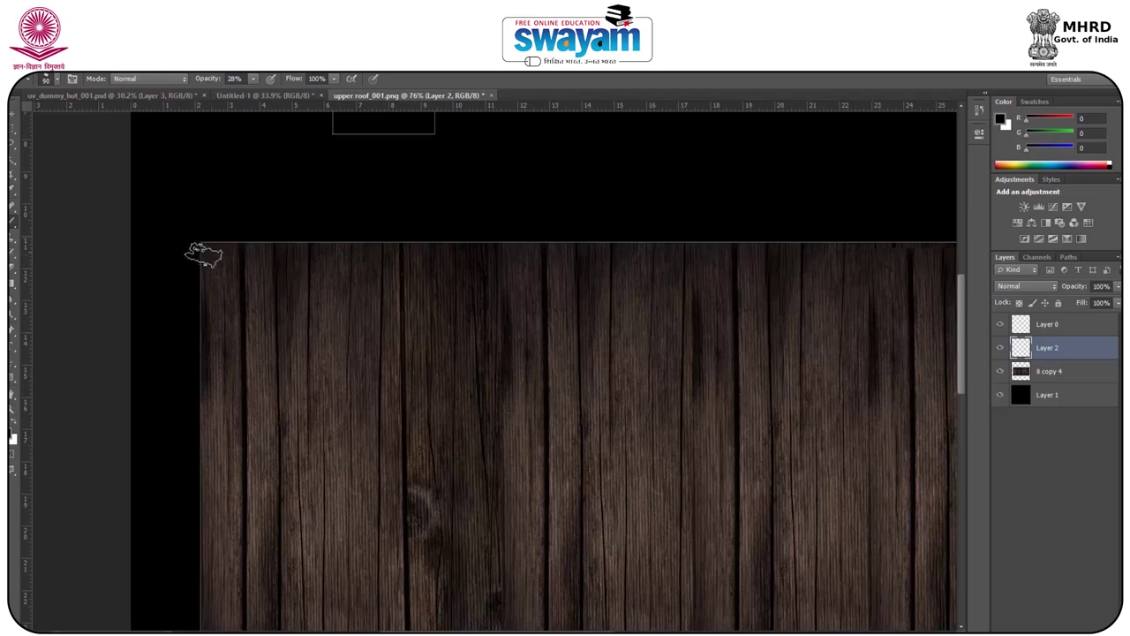
mouse_move(285, 256)
mouse_down()
mouse_move(252, 240)
mouse_move(239, 251)
mouse_up()
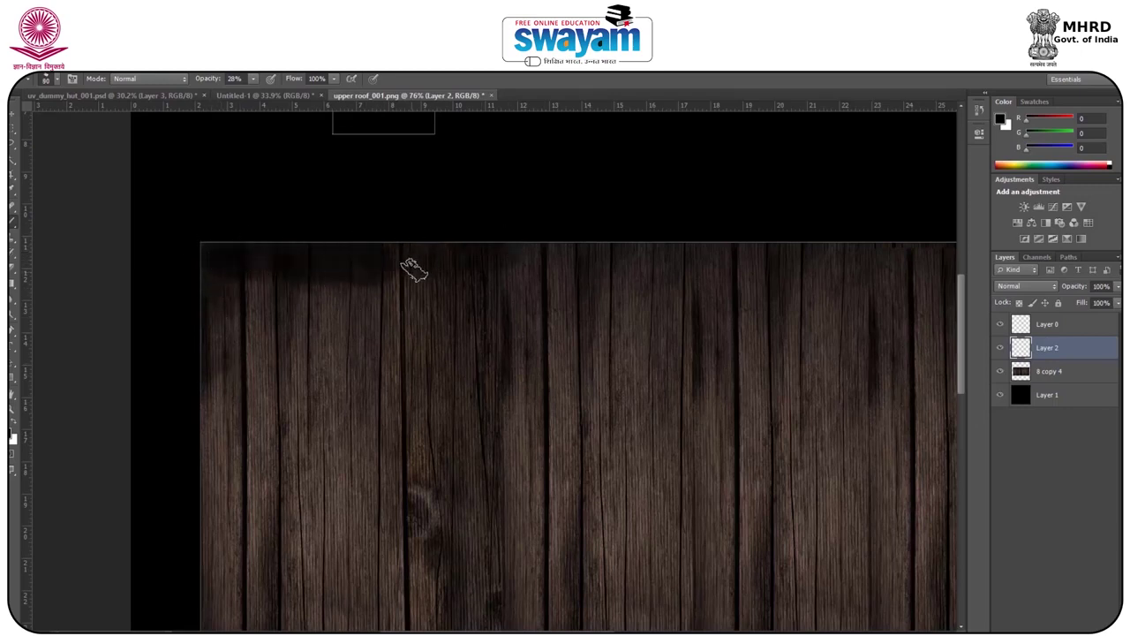
mouse_move(259, 603)
mouse_down()
mouse_move(239, 452)
mouse_move(215, 433)
mouse_move(214, 603)
mouse_up()
mouse_move(255, 354)
mouse_down()
mouse_move(345, 293)
mouse_move(522, 289)
mouse_up()
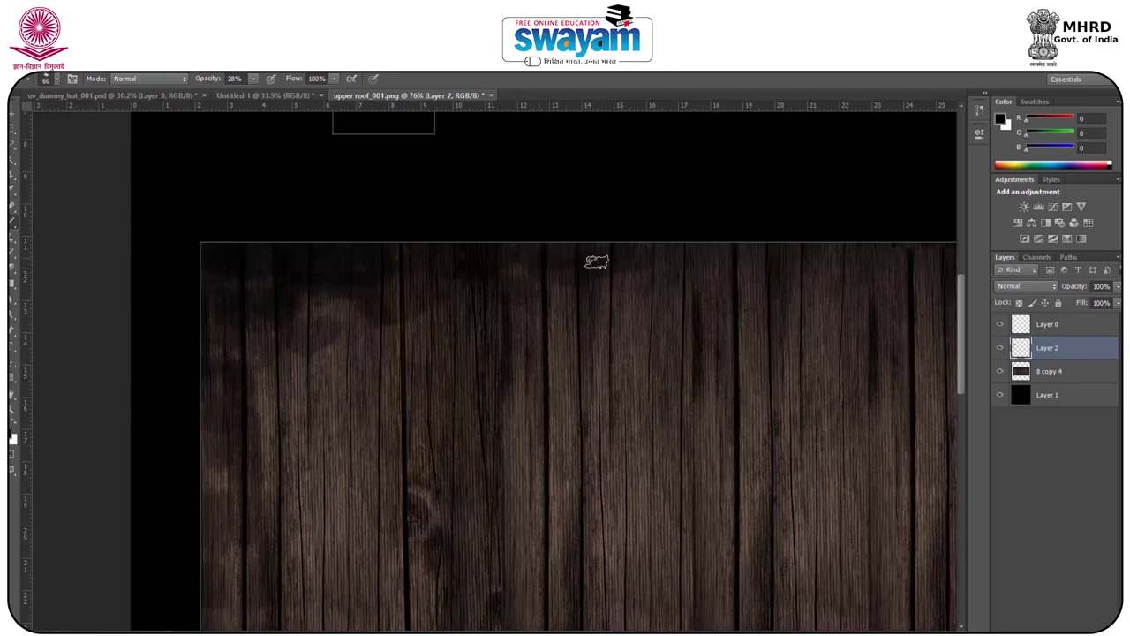
mouse_move(326, 306)
mouse_down()
mouse_move(348, 341)
mouse_move(298, 361)
mouse_move(247, 565)
mouse_up()
Try different blending modes, including Screen, on the layer with the dark brush strokes.
key(ctrl+0)
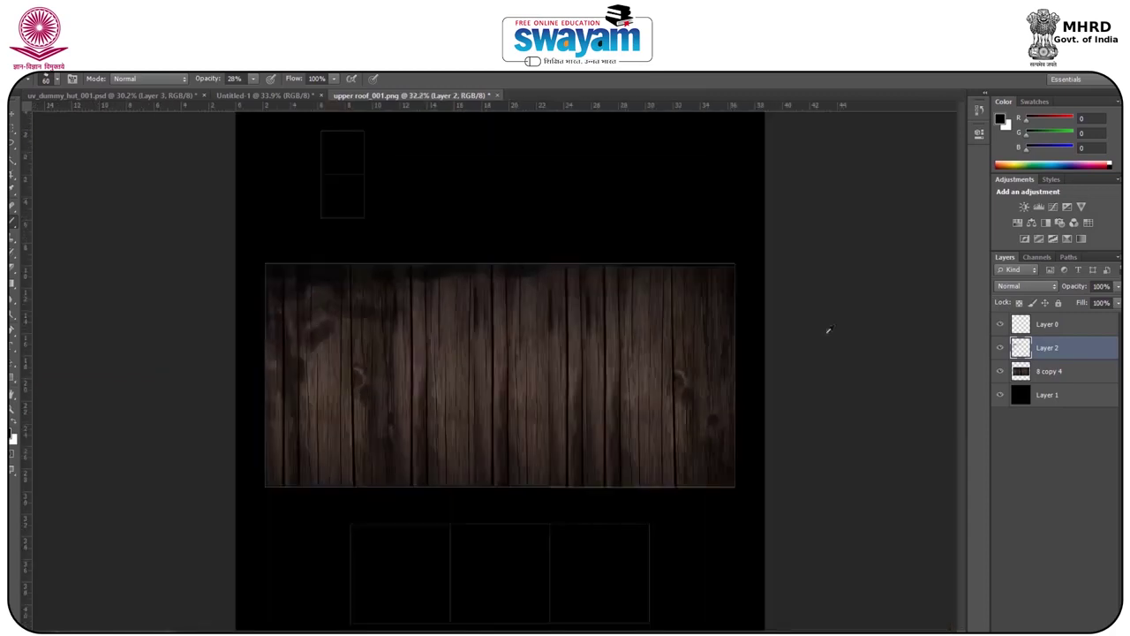
click(1035, 287)
click(1034, 285)
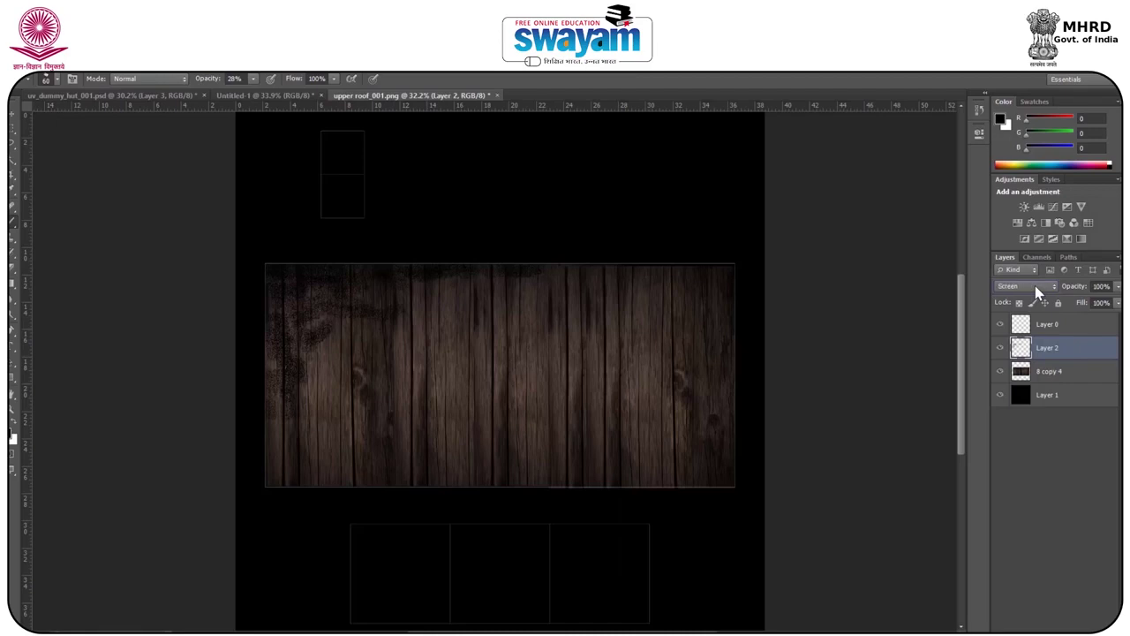
scroll(1034, 285, down, 1)
scroll(1035, 286, down, 2)
Hide the UV outline layer and save the roof texture to the Desktop as a JPEG named upper roof_001.
click(1059, 410)
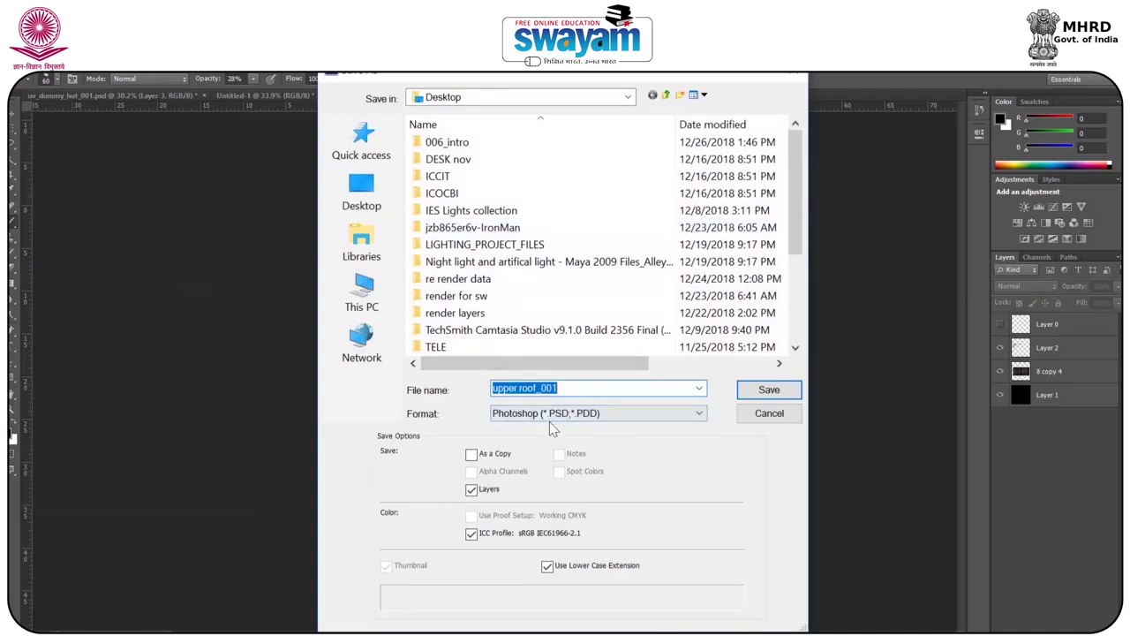
click(549, 415)
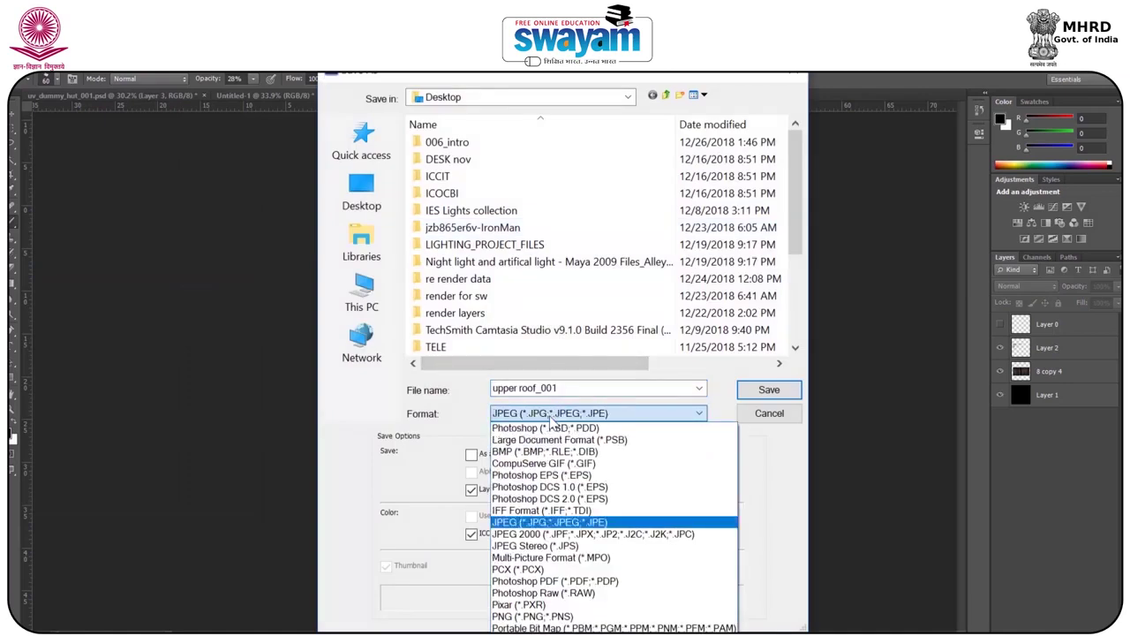
click(541, 522)
click(769, 389)
key(Return)
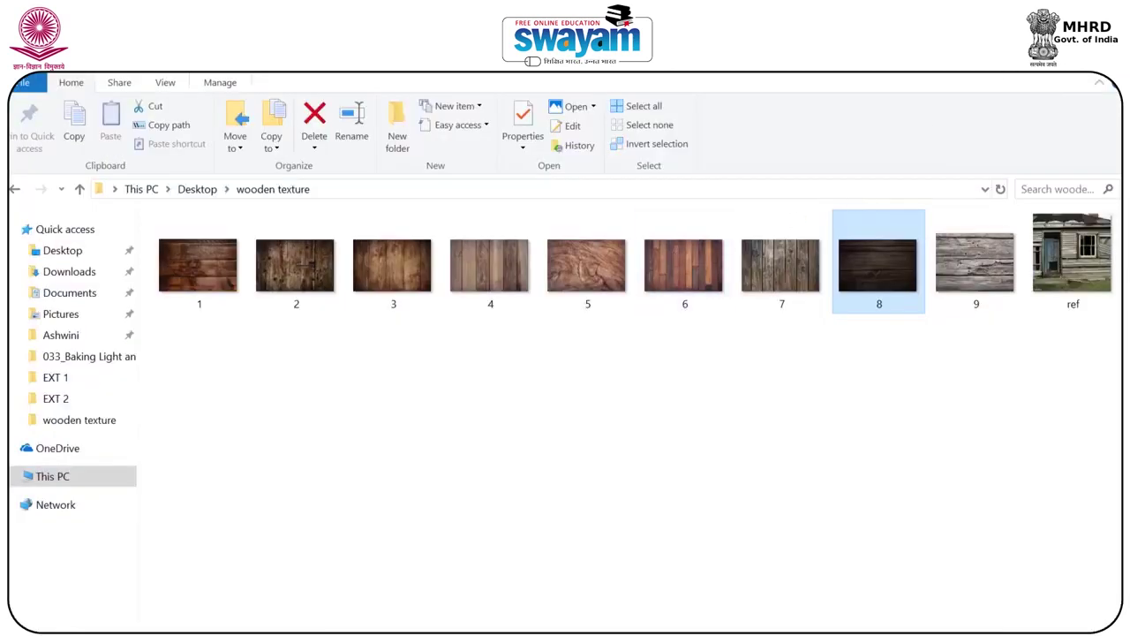
Switch to Maya and minimize the UV Editor to uncover the hut's roof in the perspective view.
key(super+d)
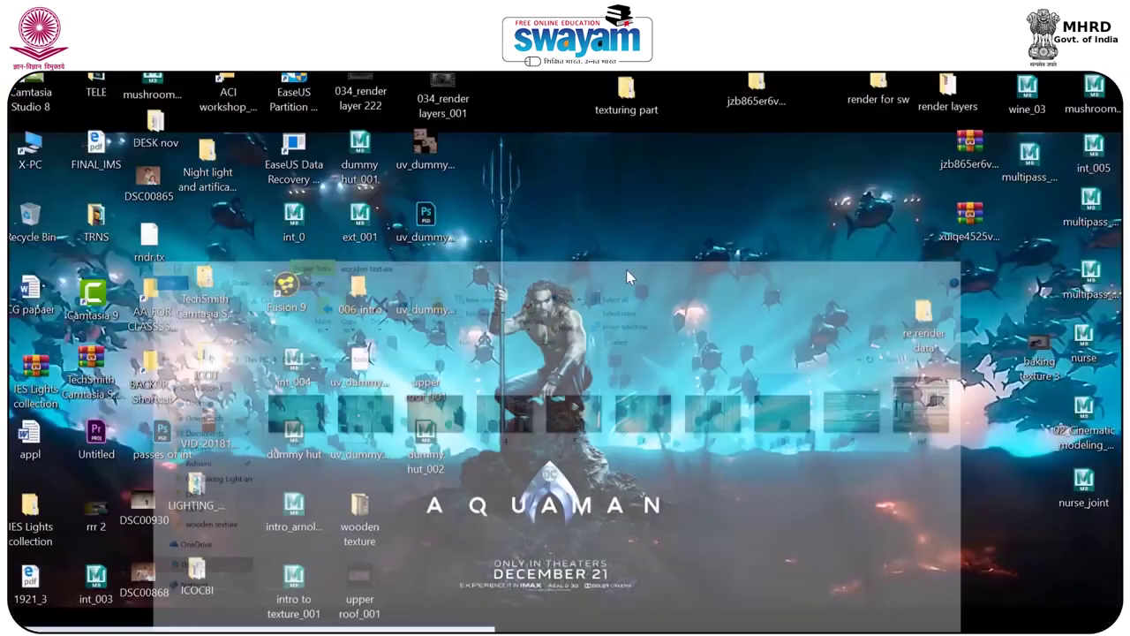
mouse_move(632, 632)
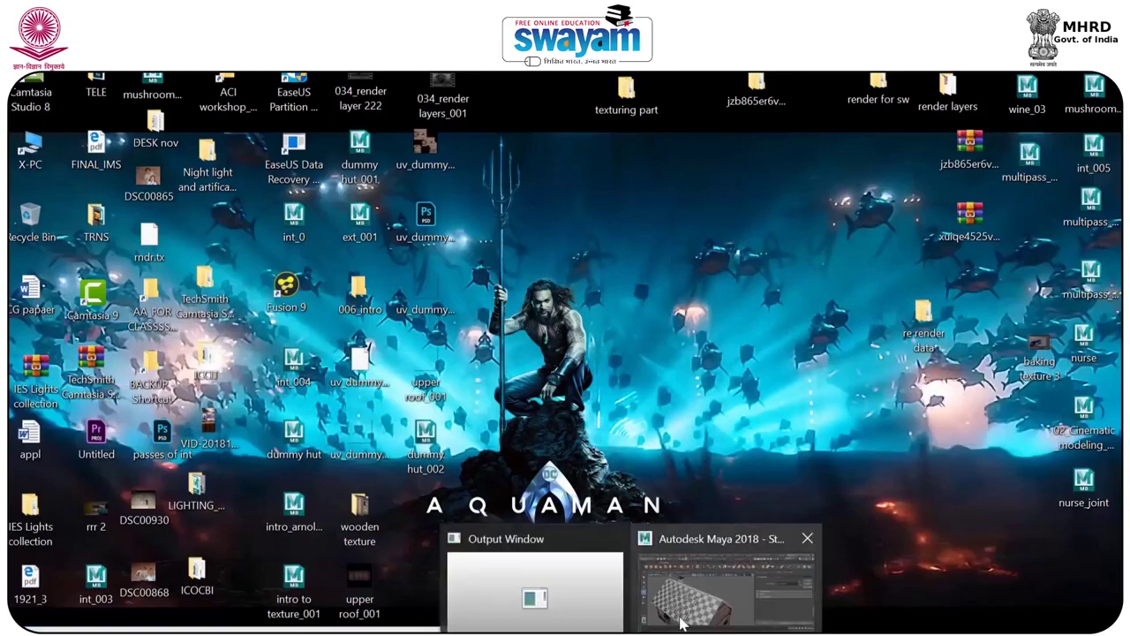
click(684, 619)
alt+drag(451, 360, 355, 355)
click(964, 148)
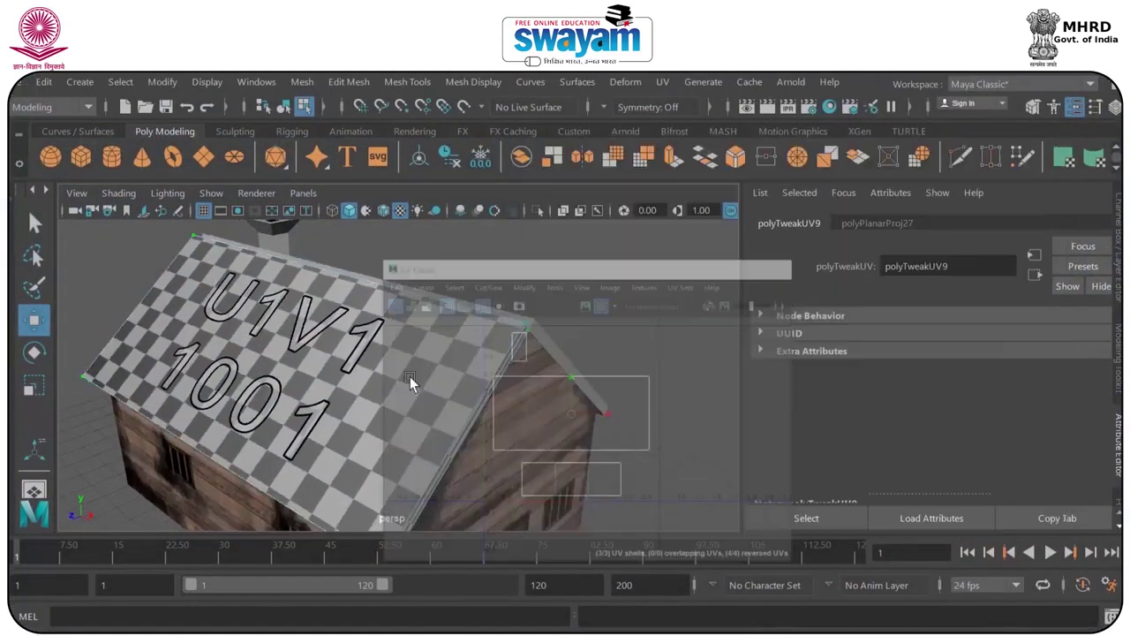
Return the roof panel to object mode and assign a new Lambert material to it.
right_drag(377, 172, 468, 148)
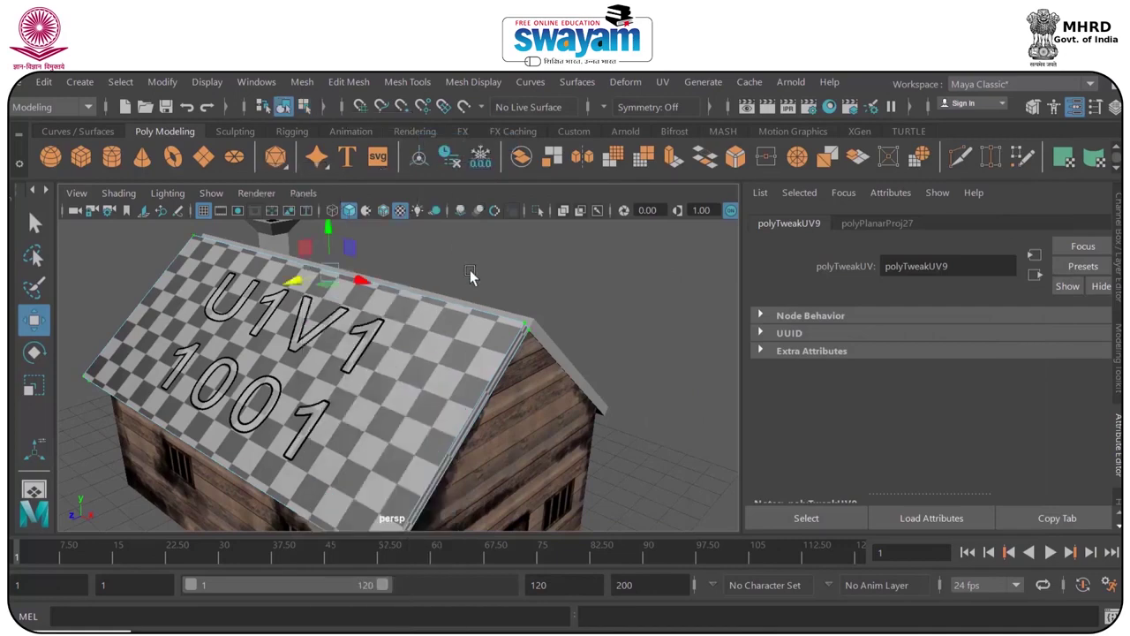
right_drag(371, 172, 380, 617)
click(681, 209)
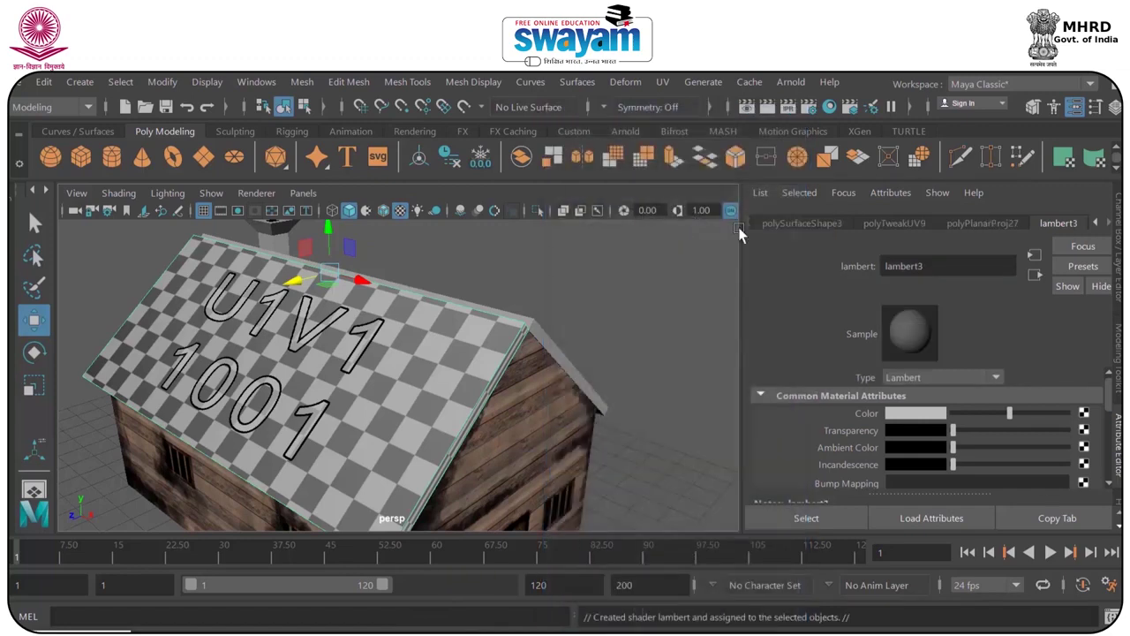
Connect a File texture to the new Lambert's Color, load upper roof_001.jpg from the Desktop, and inspect the textured roof.
click(1083, 413)
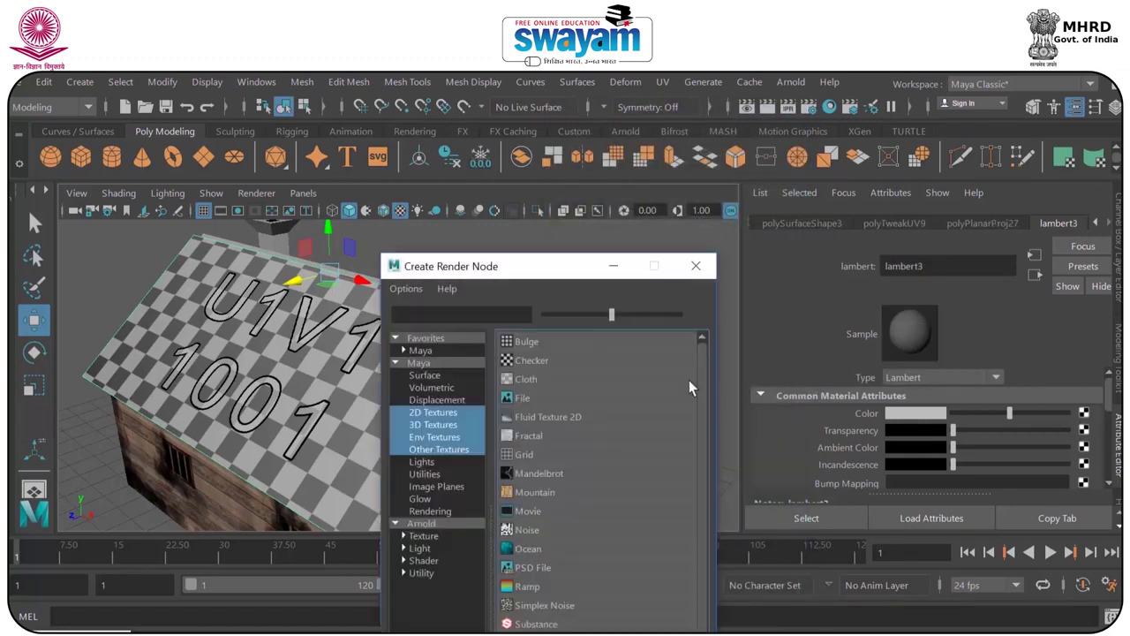
click(525, 397)
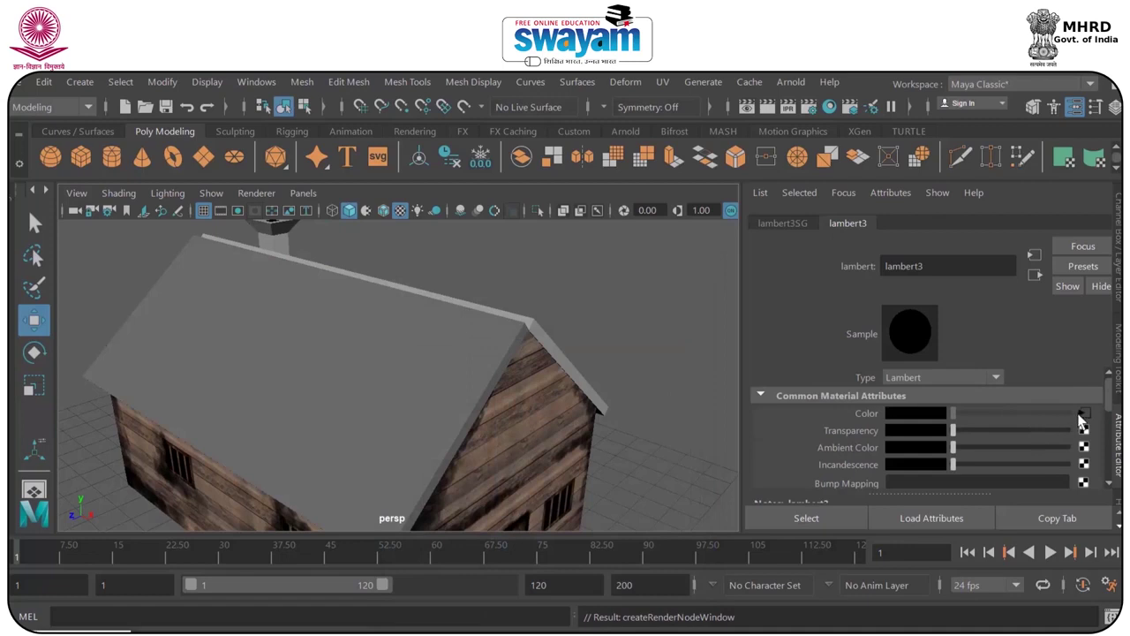
click(1088, 456)
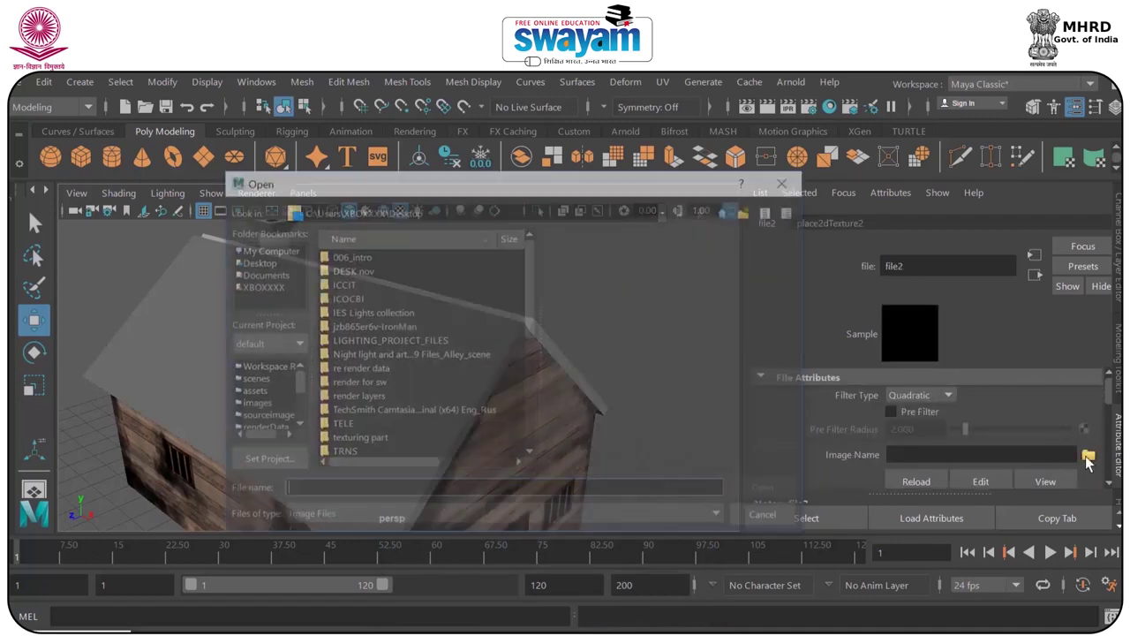
scroll(353, 336, down, 5)
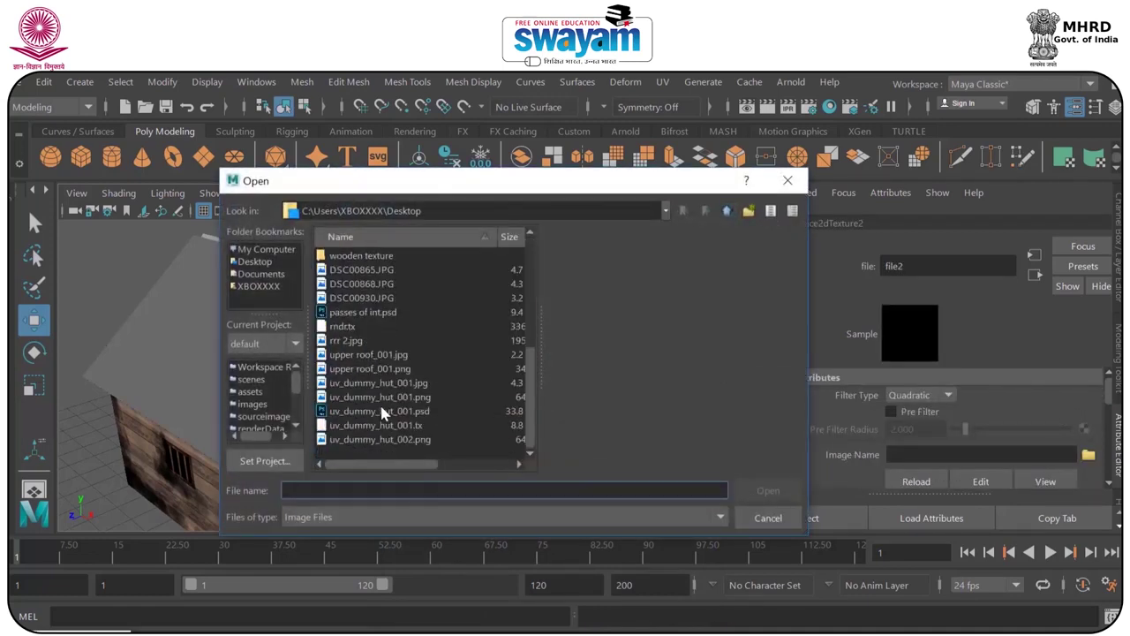
click(375, 354)
click(766, 491)
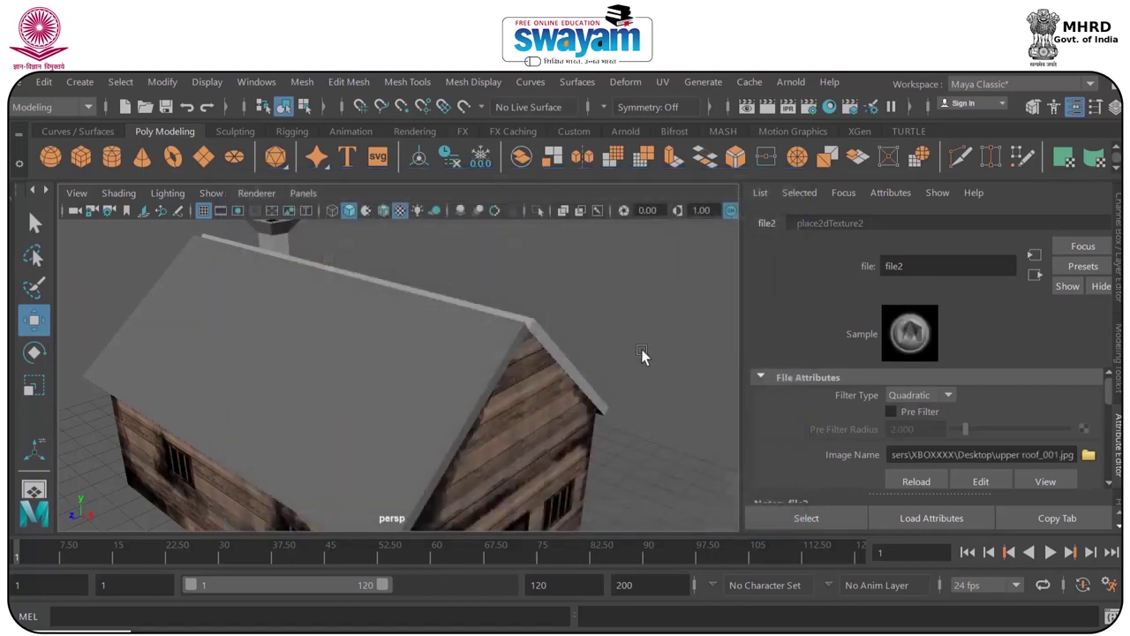
alt+right_drag(626, 353, 474, 338)
alt+drag(474, 338, 369, 343)
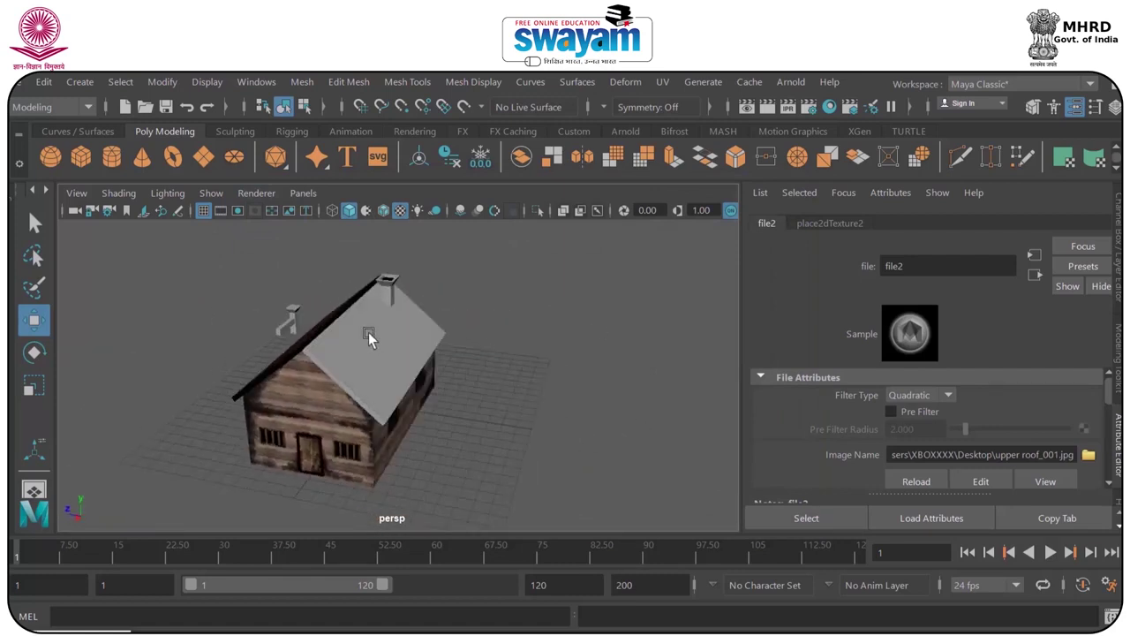
Delete the untextured roof panel on the chimney side of the hut and select the textured panel opposite.
click(369, 333)
key(Delete)
click(319, 329)
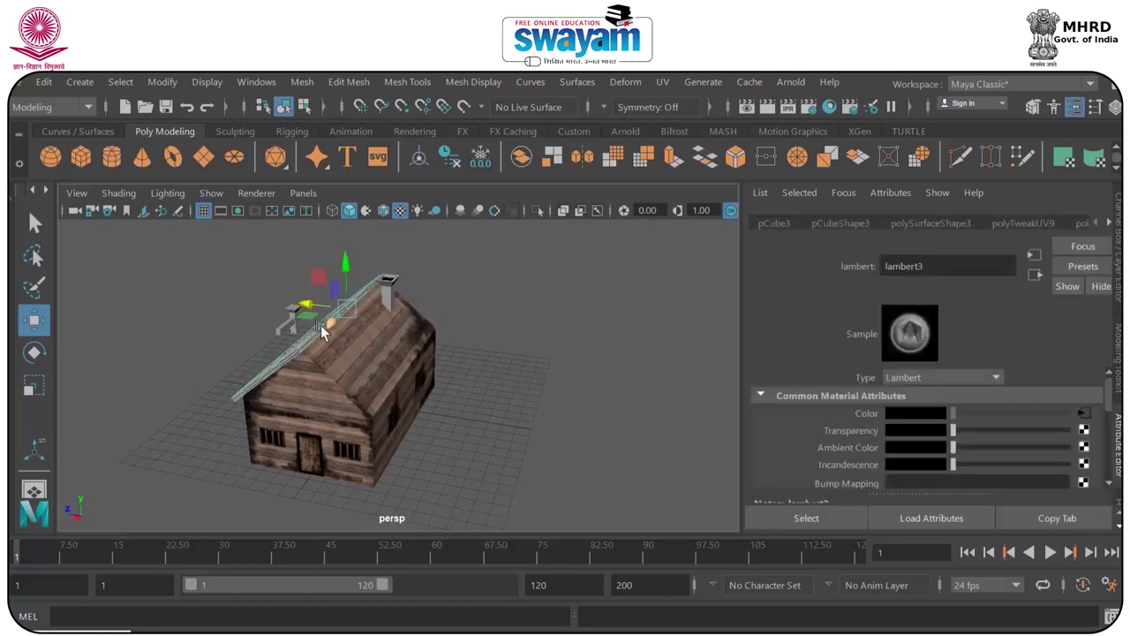
scroll(327, 341, up, 5)
alt+drag(352, 327, 429, 307)
key(Delete)
key(ctrl+z)
In the side view, make one mirrored copy of the textured roof panel with Duplicate Special, using a Z scale of -1.
scroll(298, 343, down, 5)
alt+drag(344, 362, 290, 341)
scroll(320, 306, up, 2)
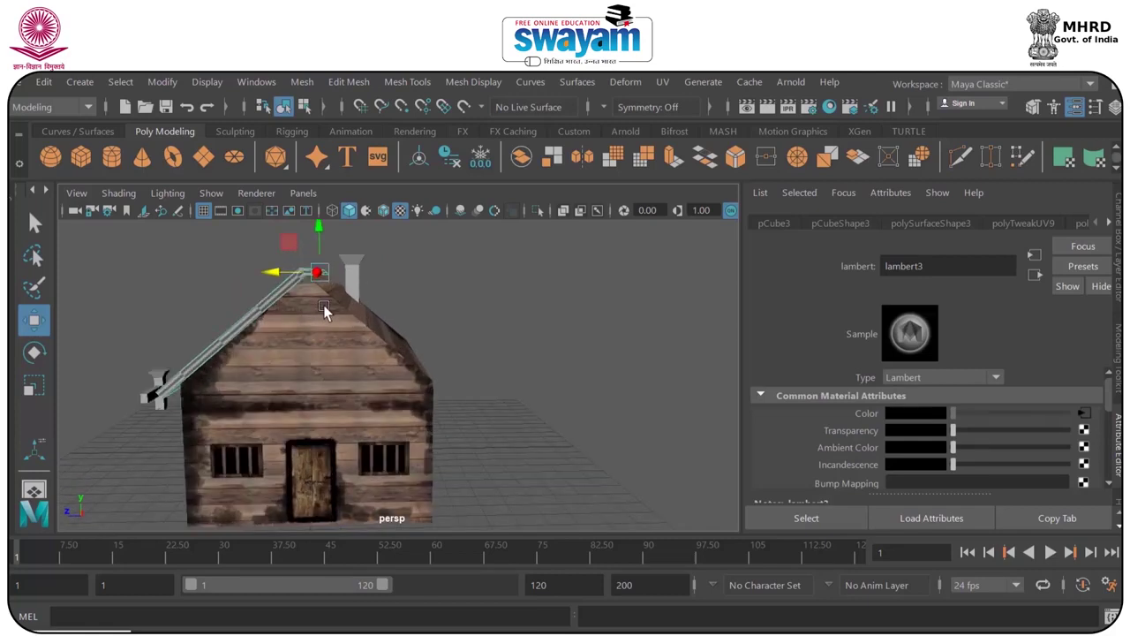
key(space)
key(space)
alt+middle_drag(487, 345, 448, 461)
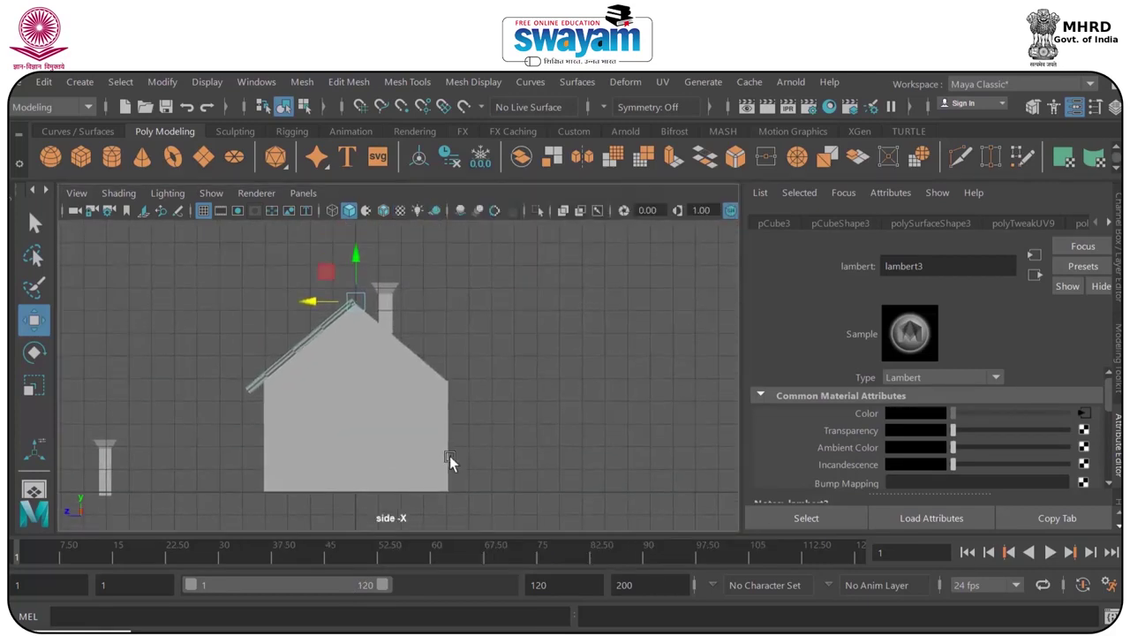
scroll(372, 279, up, 5)
alt+middle_drag(373, 292, 396, 331)
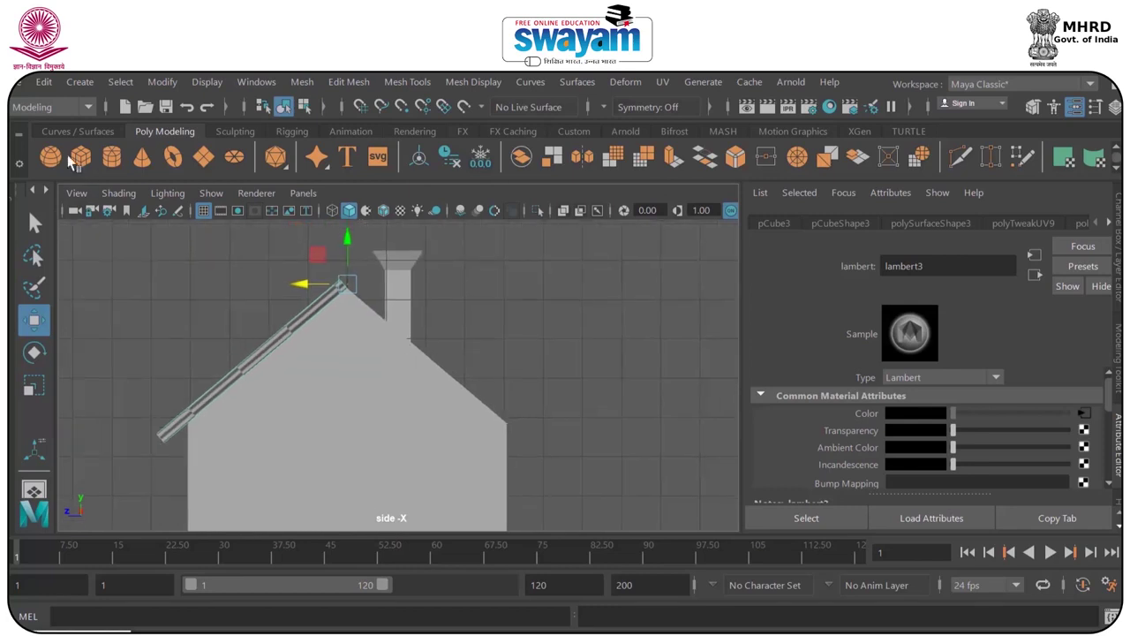
click(51, 85)
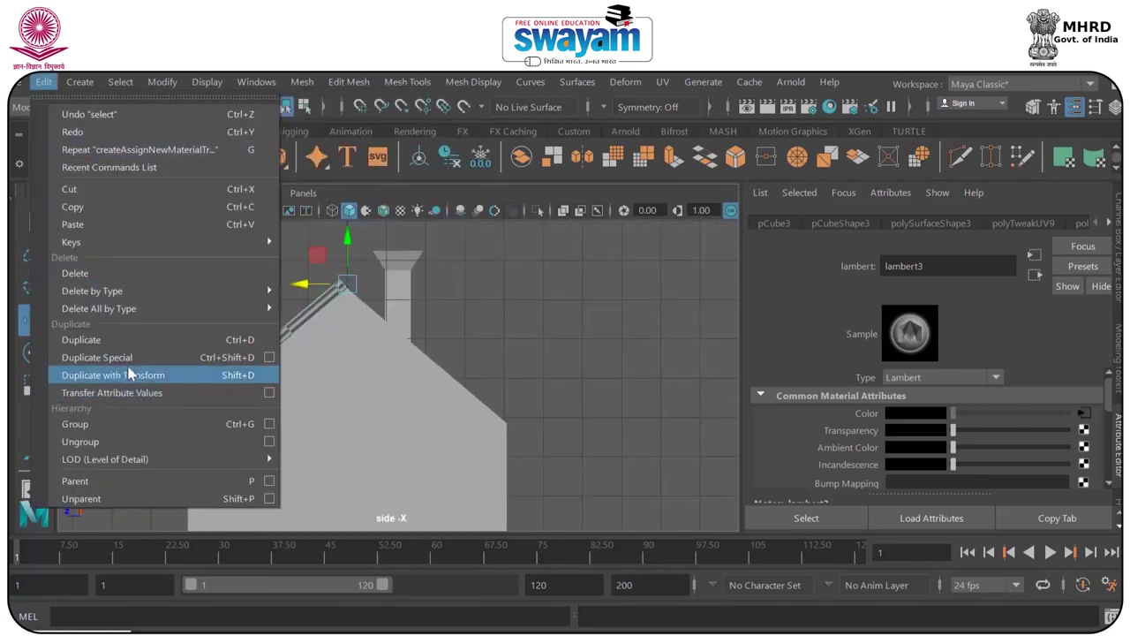
click(269, 358)
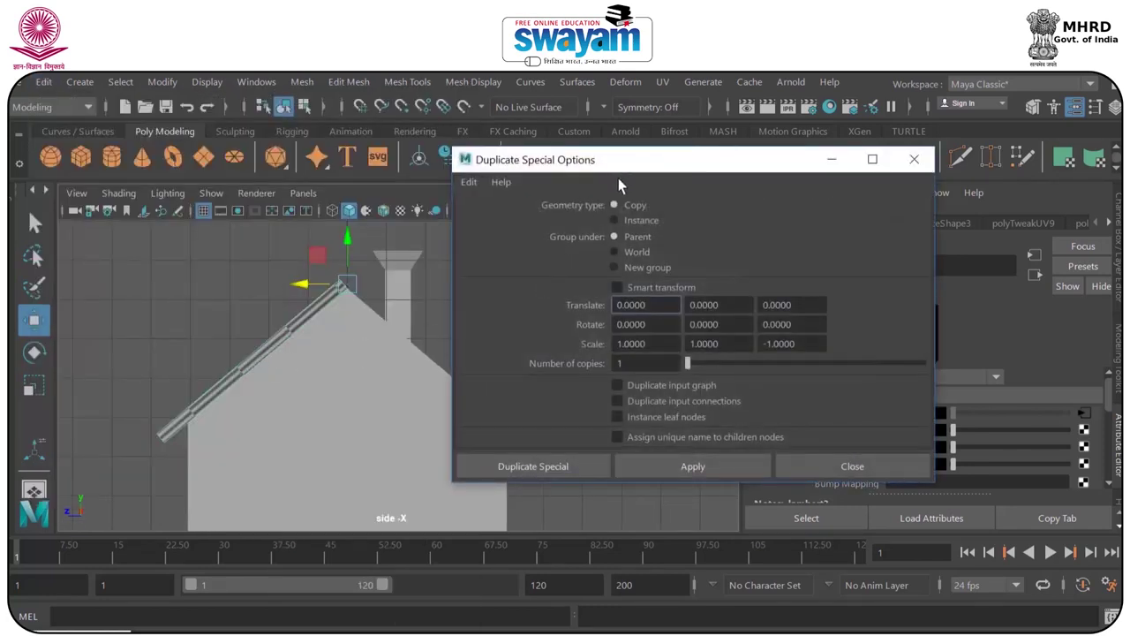
drag(619, 165, 657, 166)
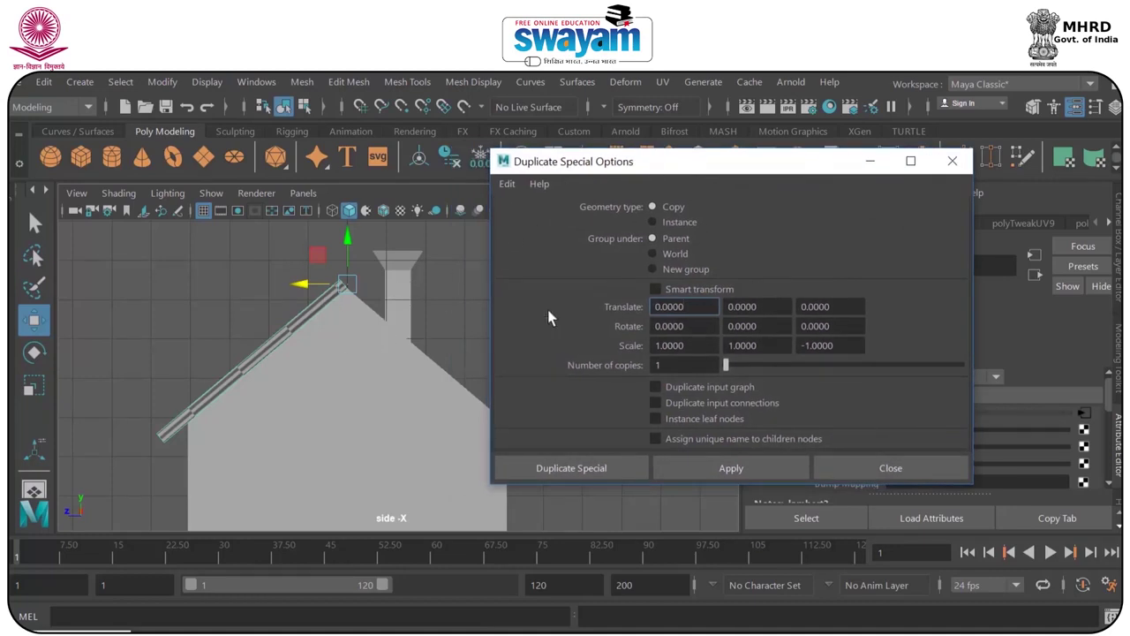
click(731, 468)
Rotate the duplicated roof panel onto the hut's opposite slope and fine-tune its angle to follow the roof line.
alt+middle_drag(388, 296, 300, 331)
key(e)
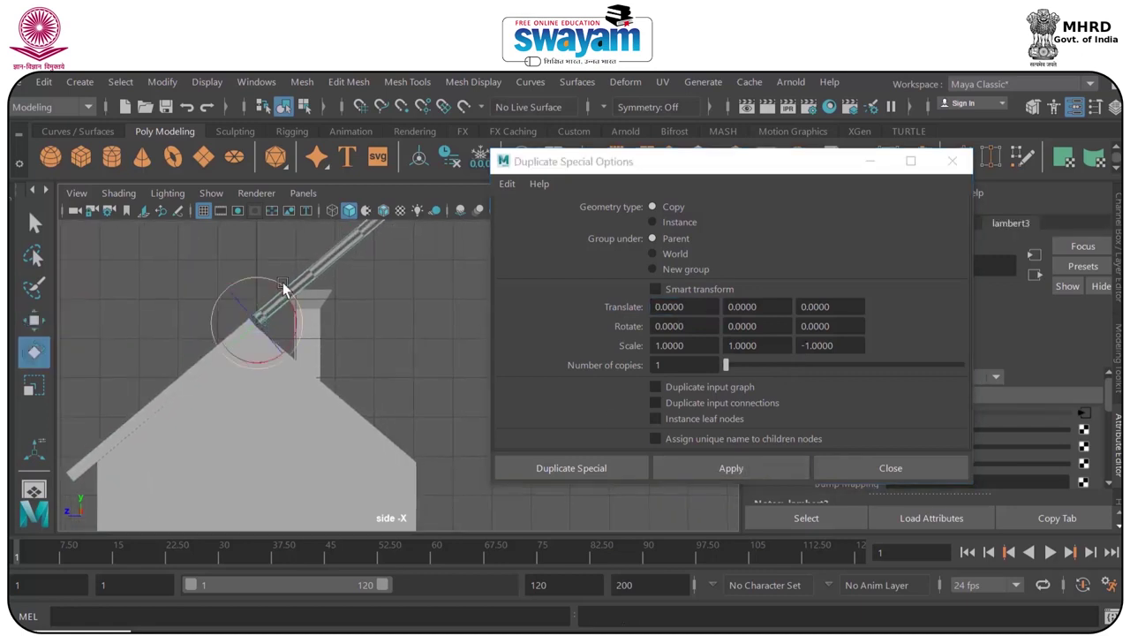
drag(280, 295, 294, 346)
key(q)
click(386, 303)
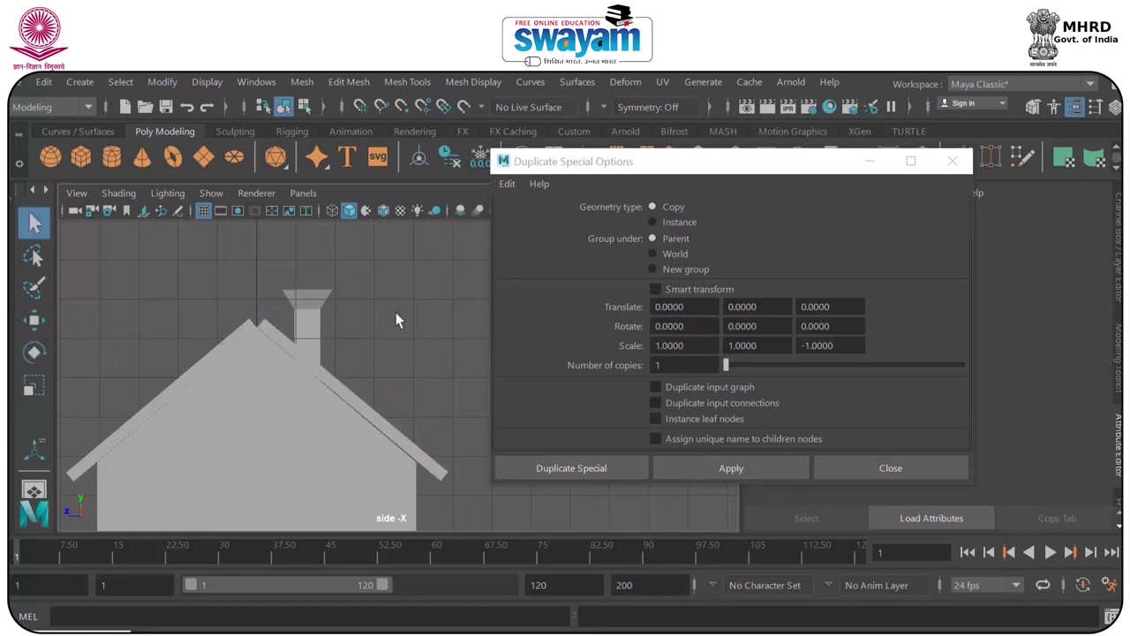
scroll(331, 378, up, 3)
click(231, 320)
key(e)
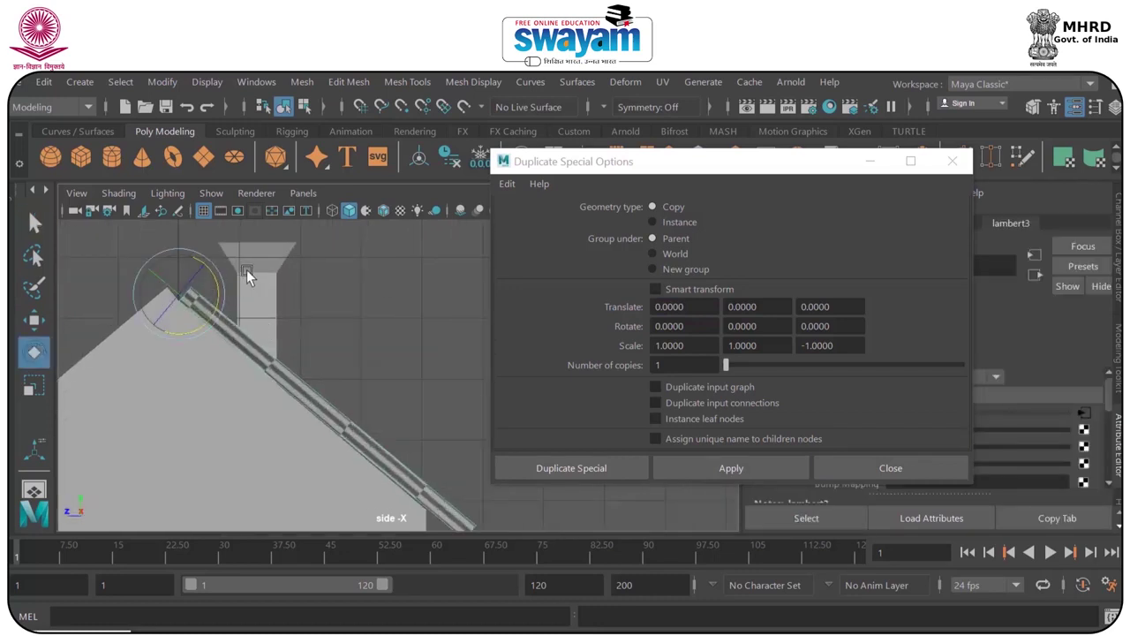
drag(209, 274, 205, 278)
key(w)
click(323, 291)
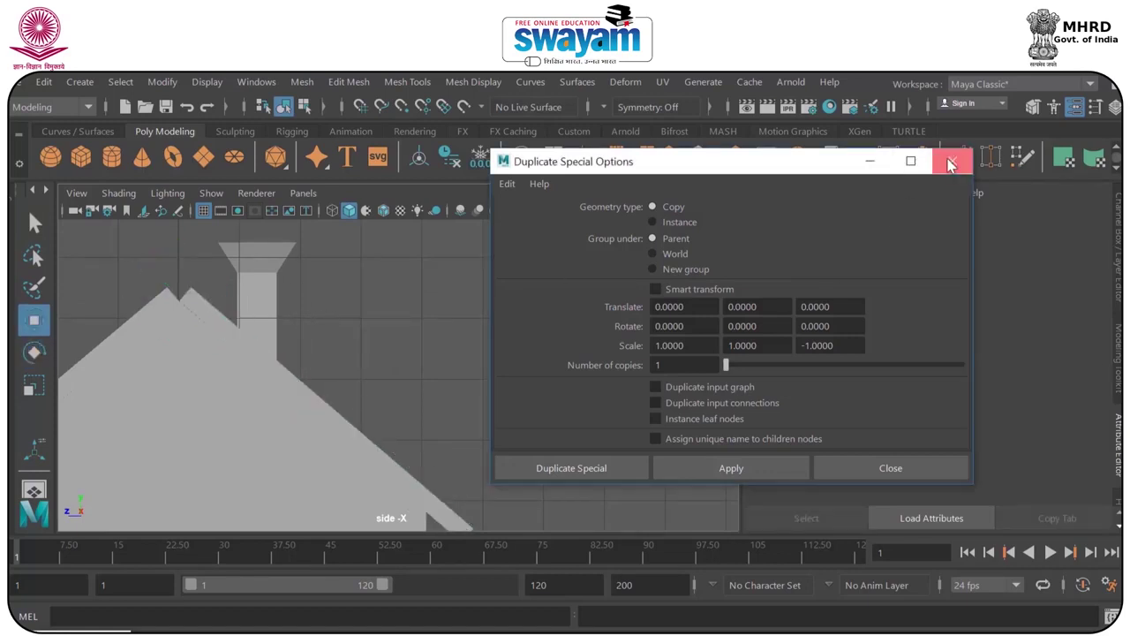
Close the Duplicate Special options, return to the perspective view, save the scene and inspect the completed roof.
click(951, 162)
key(space)
key(space)
scroll(441, 344, down, 3)
key(q)
key(ctrl+s)
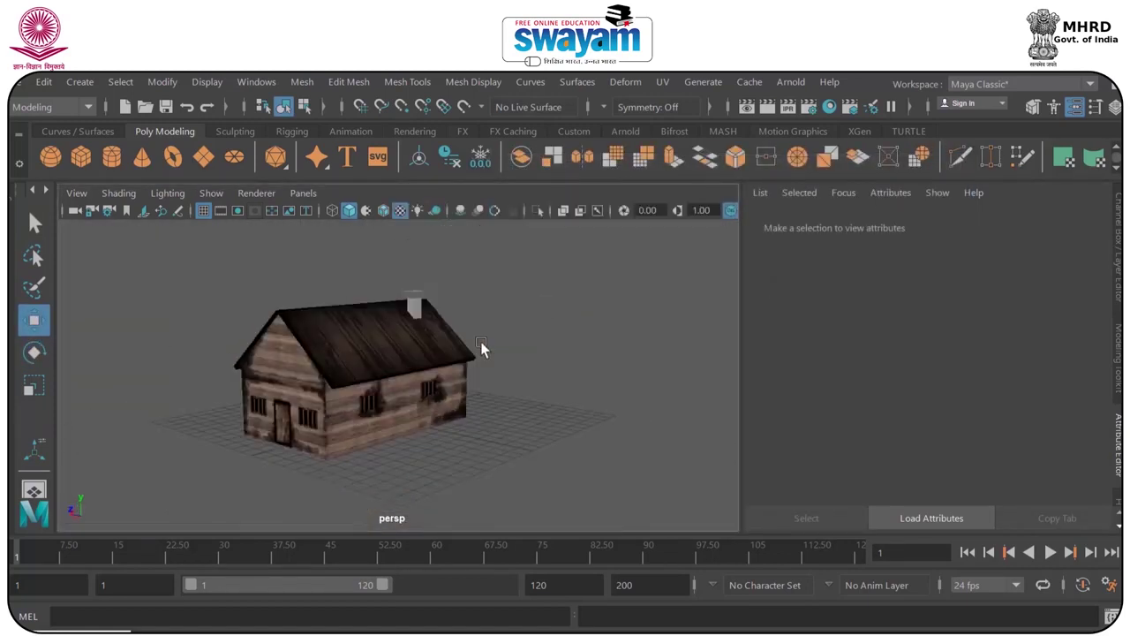
click(534, 381)
key(w)
alt+drag(373, 379, 234, 373)
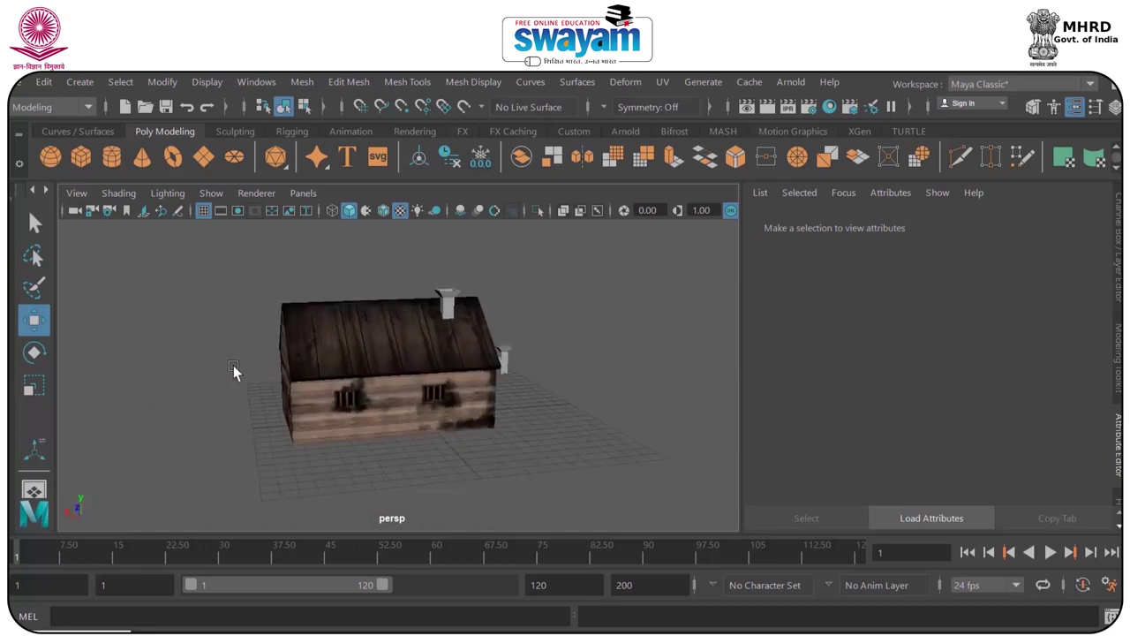
Select the chimney on the roof and open its UVs in the UV Editor.
alt+right_drag(235, 373, 454, 297)
click(509, 232)
alt+middle_drag(506, 278, 415, 406)
alt+right_drag(415, 406, 441, 368)
alt+drag(441, 369, 439, 366)
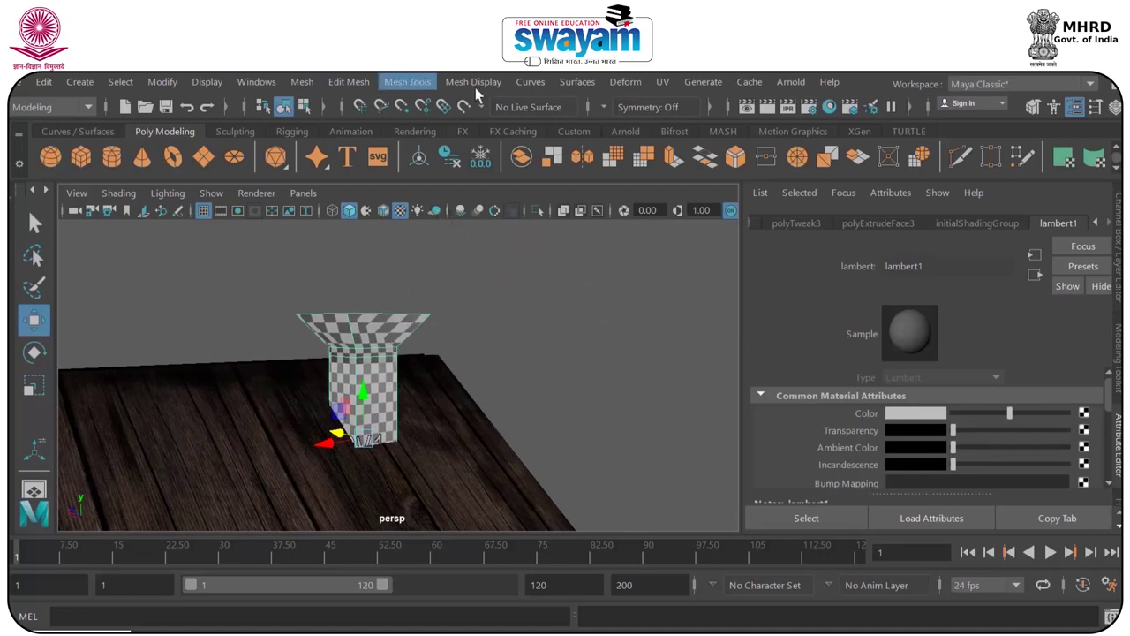
click(662, 82)
click(699, 115)
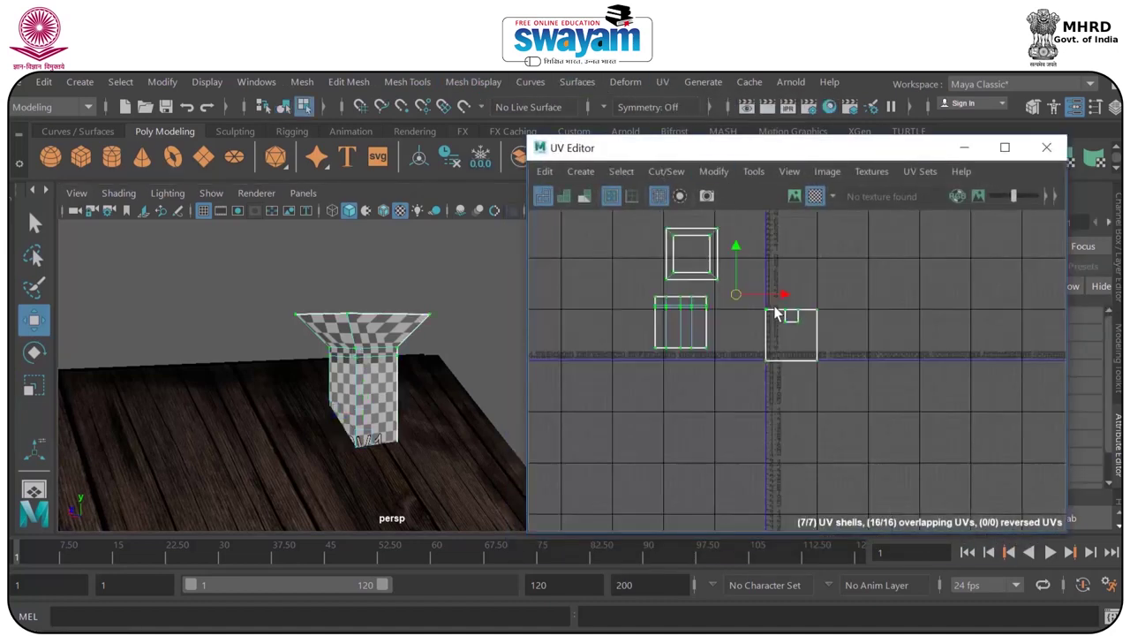
Scale down the chimney's UV shells, move them into the 0–1 tile and bring the lone square shell closer to the others.
key(r)
drag(733, 298, 795, 333)
key(w)
scroll(795, 334, up, 3)
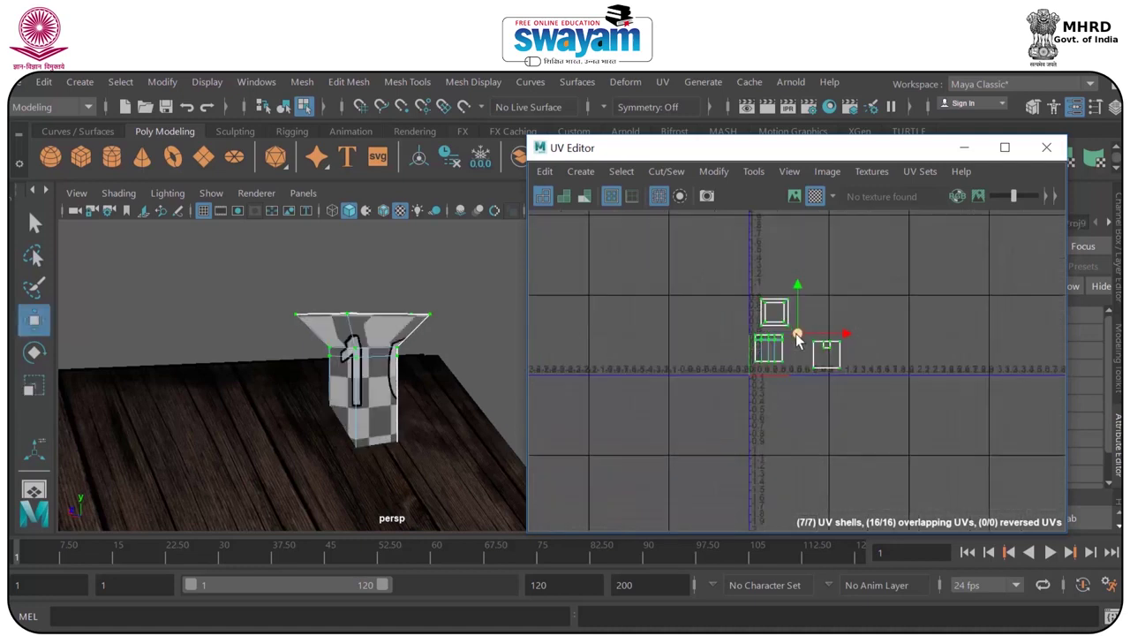
scroll(797, 340, up, 3)
click(857, 408)
drag(858, 380, 792, 384)
Raise the top-edge UVs of the chimney's body shell and spread them horizontally to match the flared top.
alt+drag(405, 372, 265, 364)
scroll(654, 358, up, 5)
right_drag(666, 343, 684, 397)
click(618, 361)
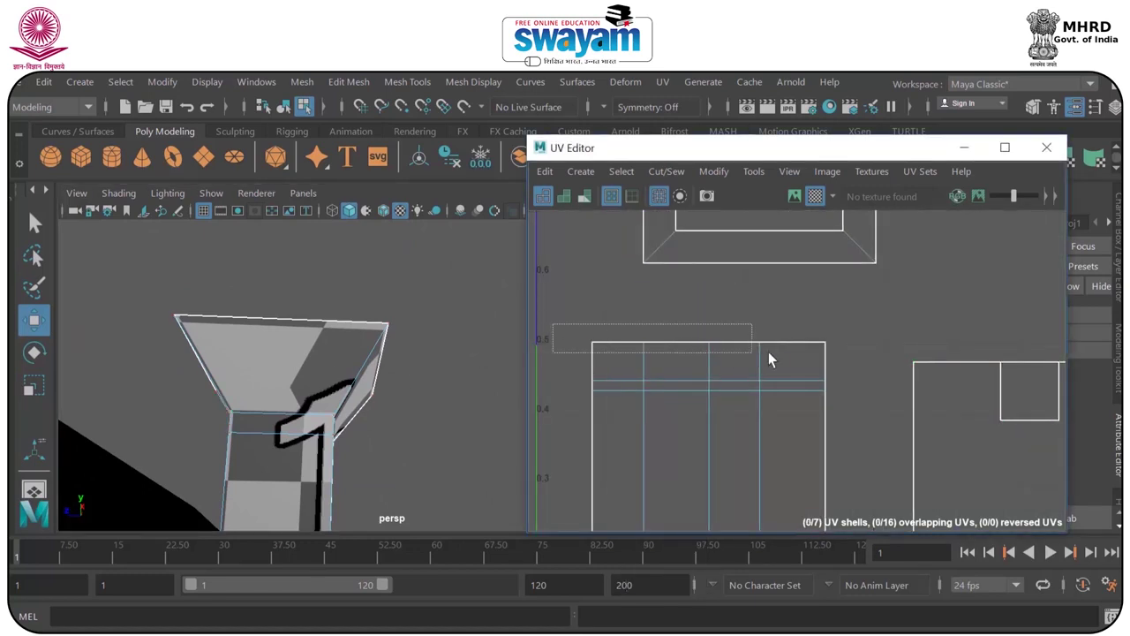
drag(768, 354, 837, 359)
alt+drag(474, 390, 422, 411)
right_drag(640, 352, 704, 354)
drag(853, 359, 853, 359)
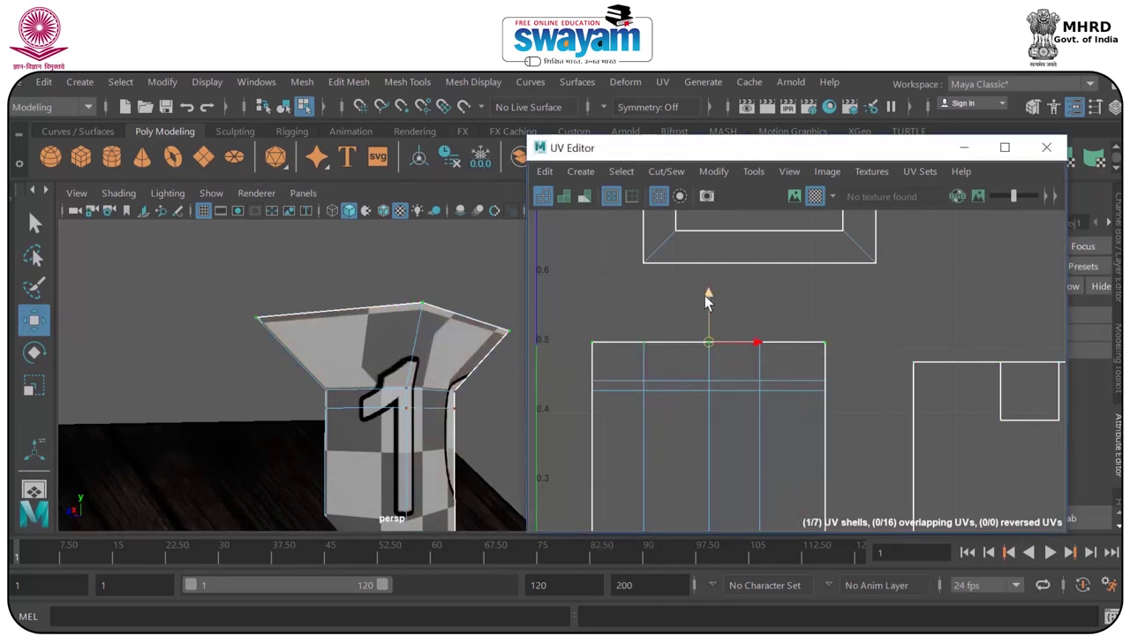
drag(709, 301, 709, 281)
key(r)
mouse_move(711, 326)
mouse_down()
mouse_move(734, 324)
mouse_move(724, 331)
mouse_up()
alt+drag(419, 353, 646, 361)
right_drag(665, 357, 757, 357)
Select all the chimney UVs and set the UV Snapshot file to chimney_001 on the Desktop.
scroll(822, 234, down, 5)
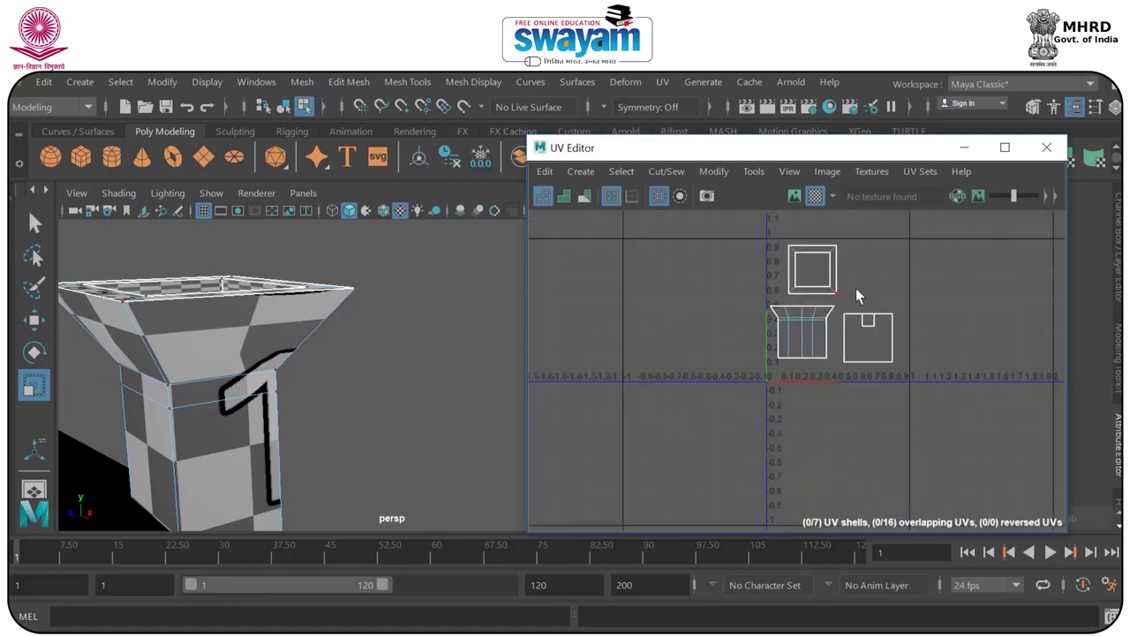
alt+middle_drag(856, 295, 816, 323)
drag(882, 240, 694, 447)
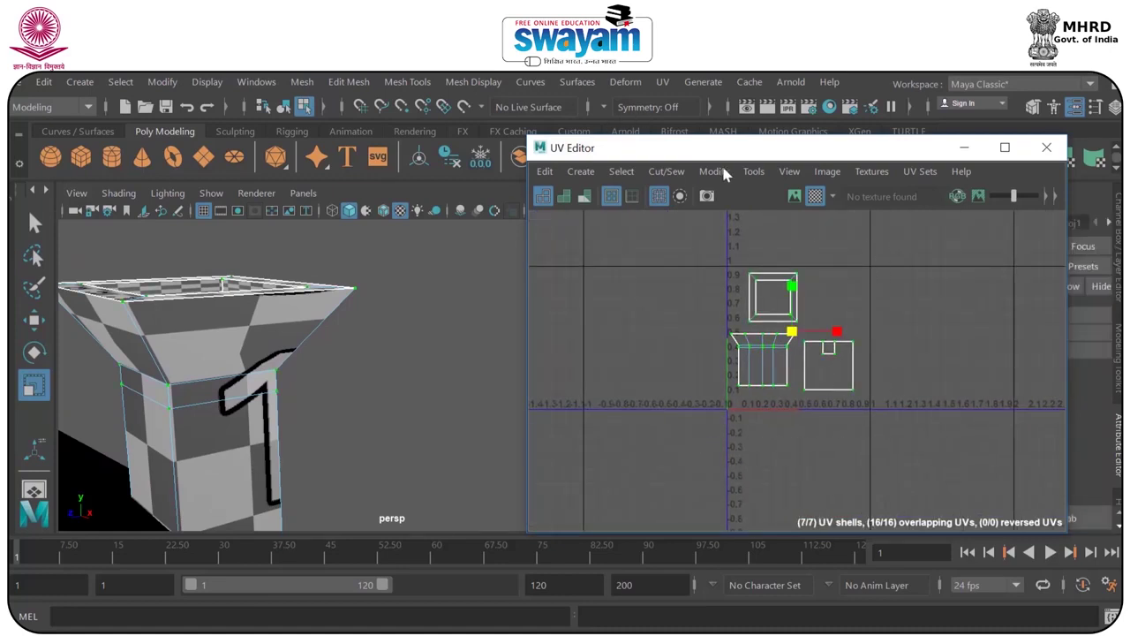
click(818, 174)
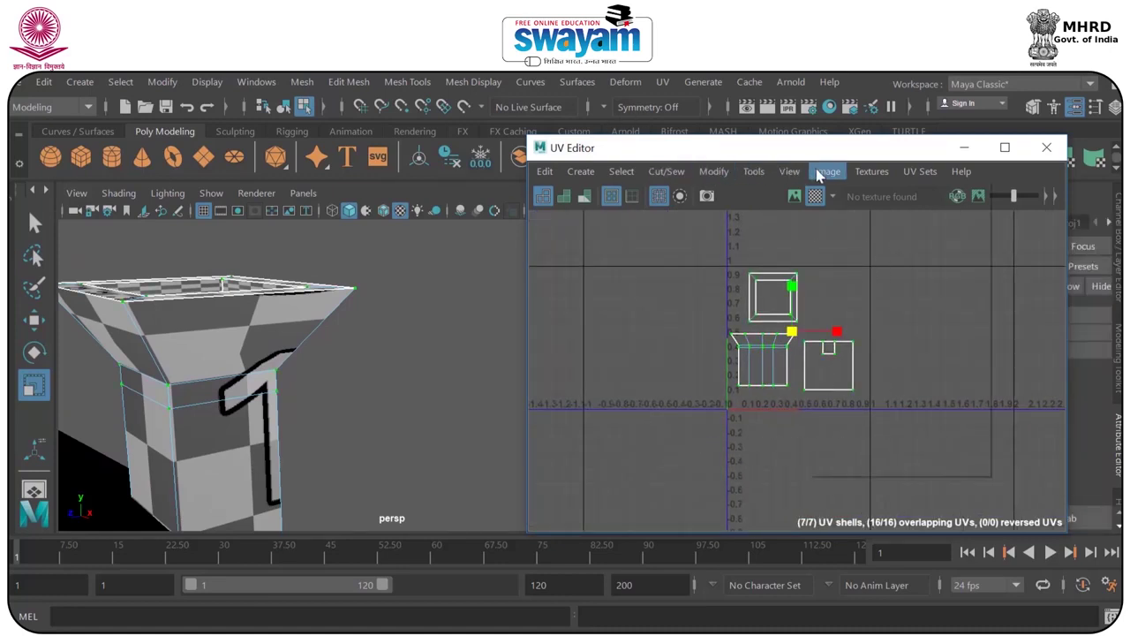
click(855, 468)
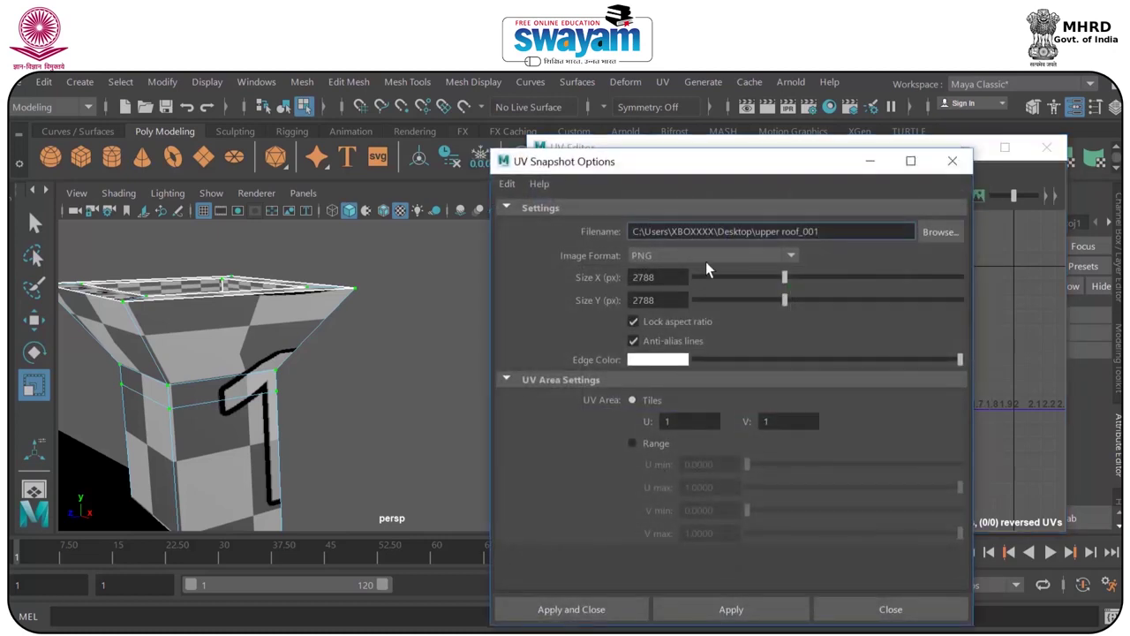
click(936, 234)
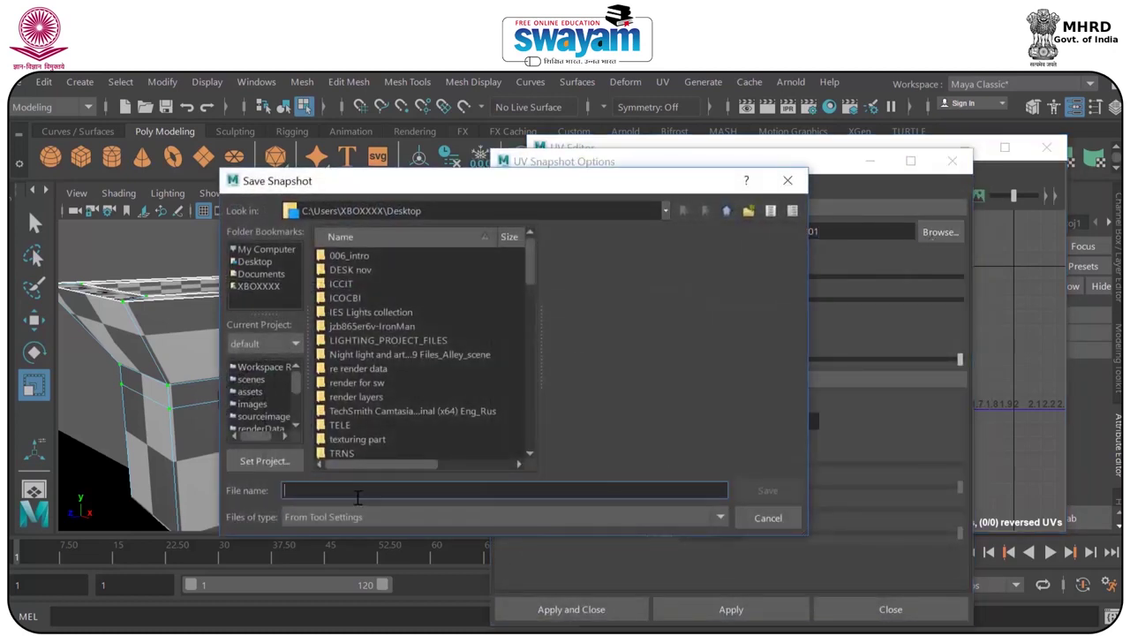
text(chimney_001)
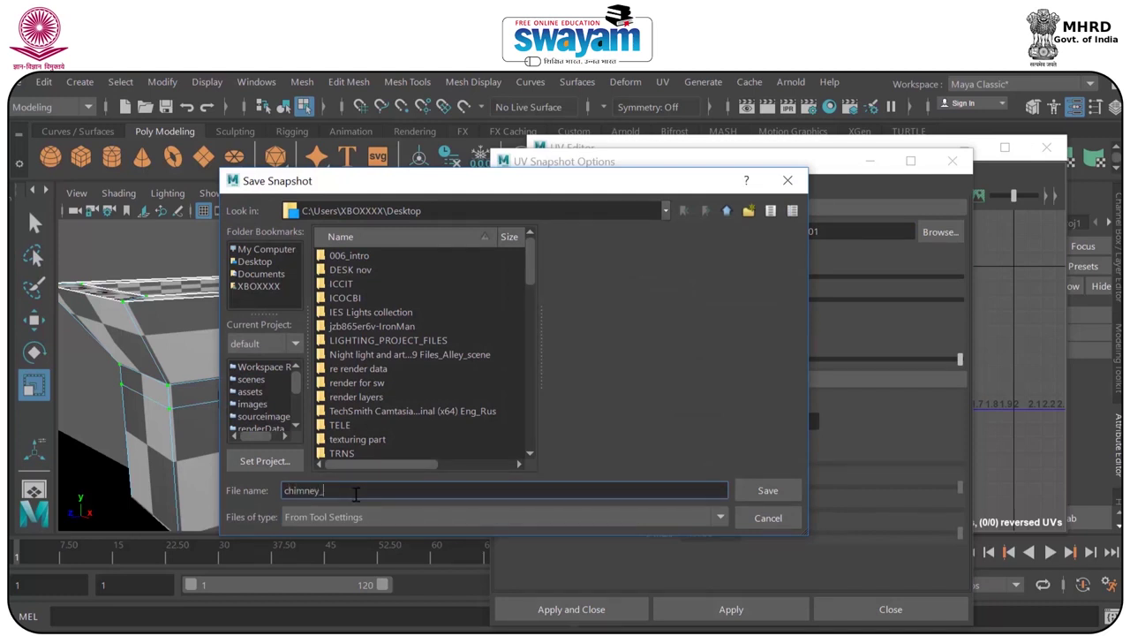
click(768, 491)
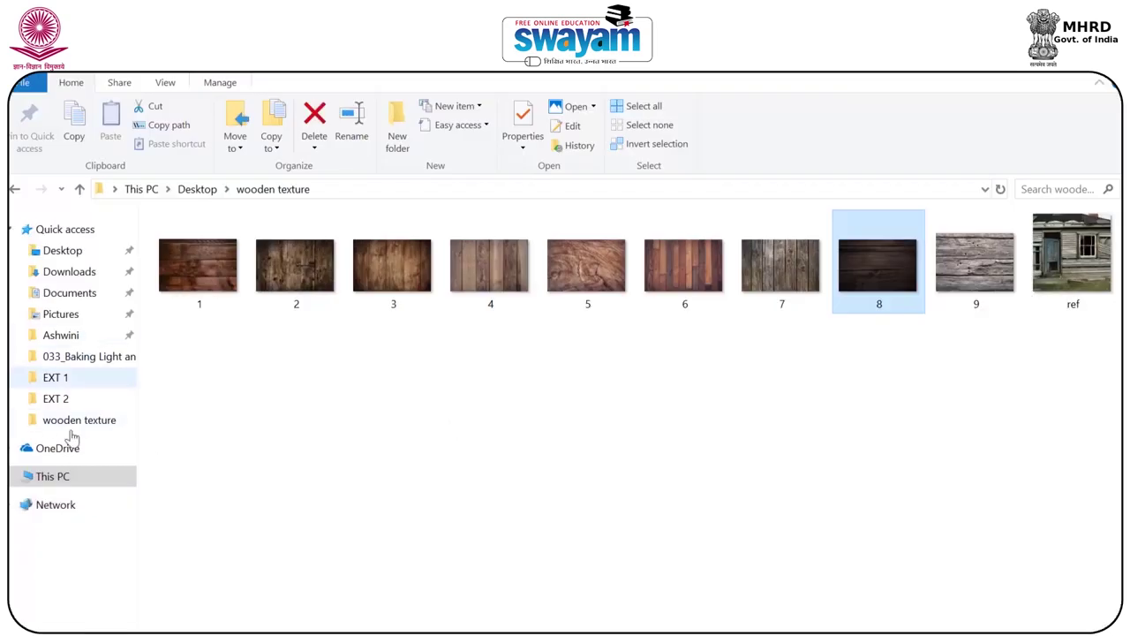
Look for the chimney UV snapshot in the Desktop folder in File Explorer.
click(55, 477)
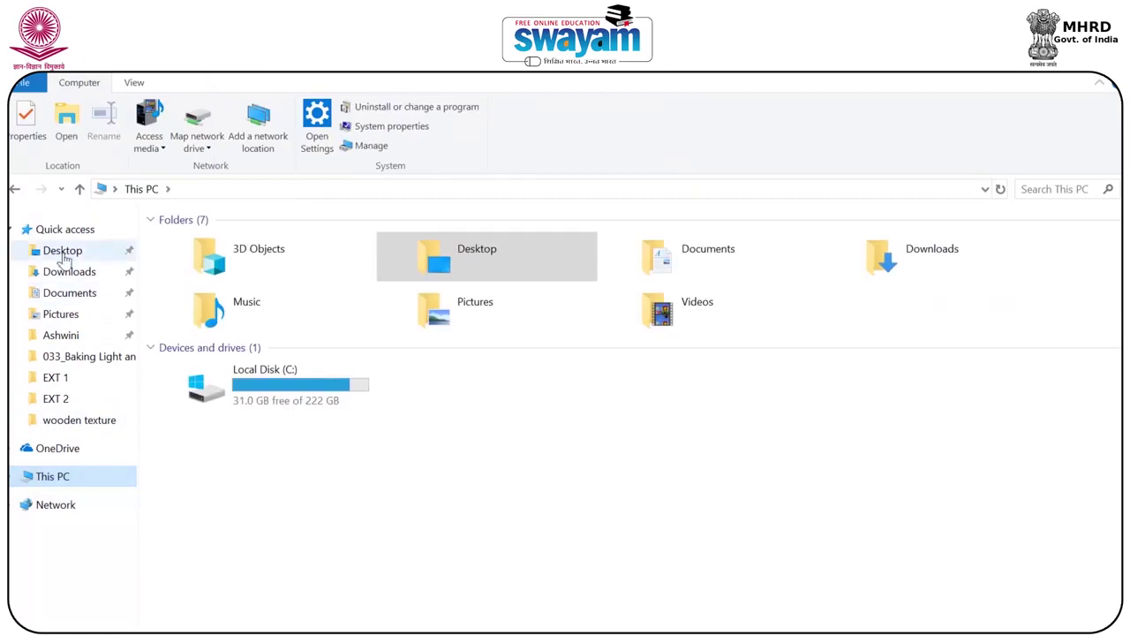
click(51, 254)
scroll(499, 328, down, 10)
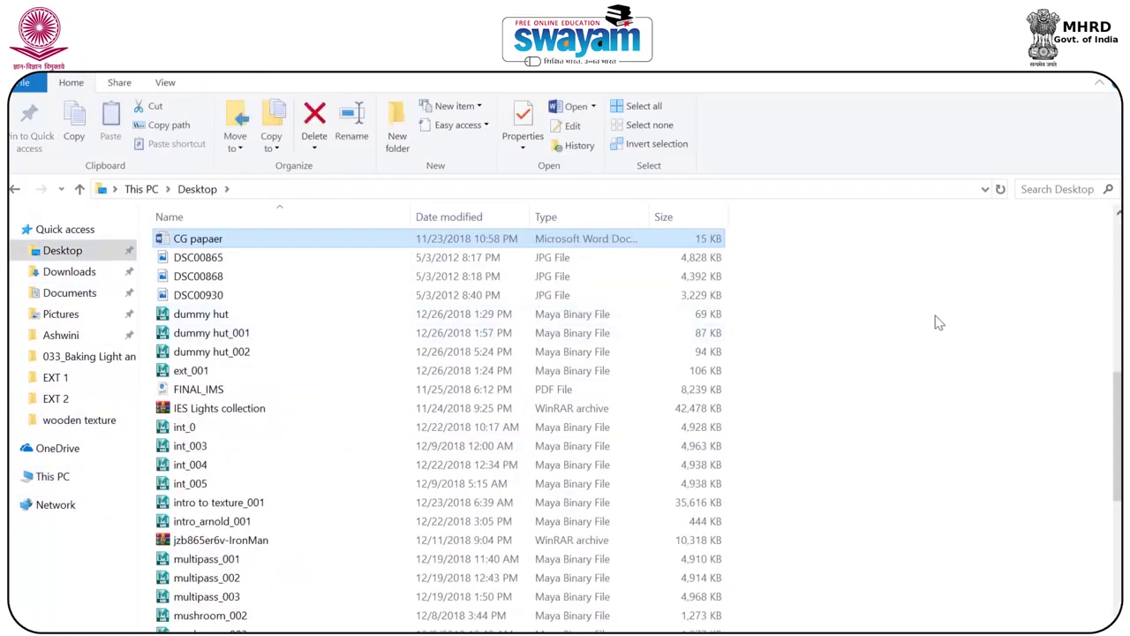
scroll(935, 321, down, 7)
click(894, 419)
scroll(891, 418, up, 14)
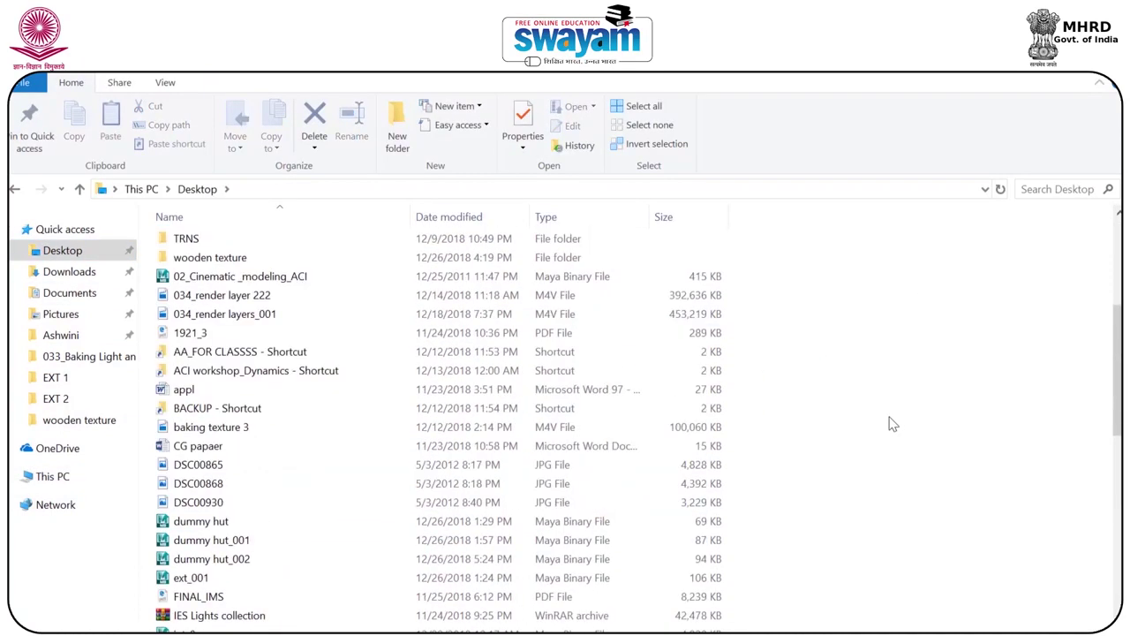
scroll(890, 431, down, 14)
Return to Maya and export the chimney's UV snapshot to the Desktop as chimneY_001.
click(741, 609)
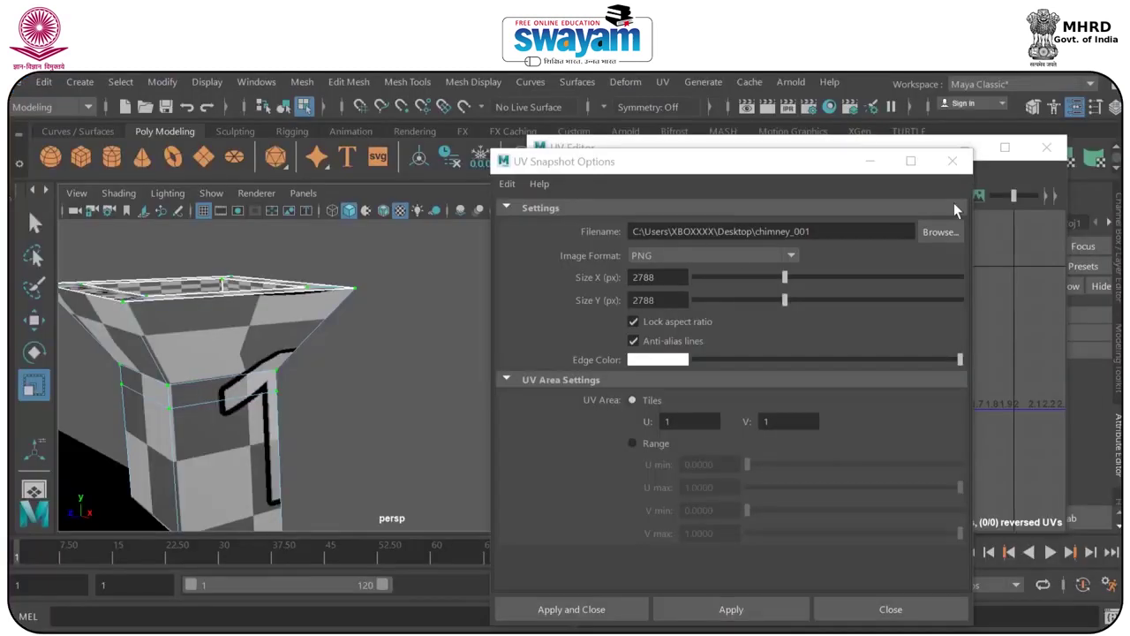
click(940, 231)
click(654, 499)
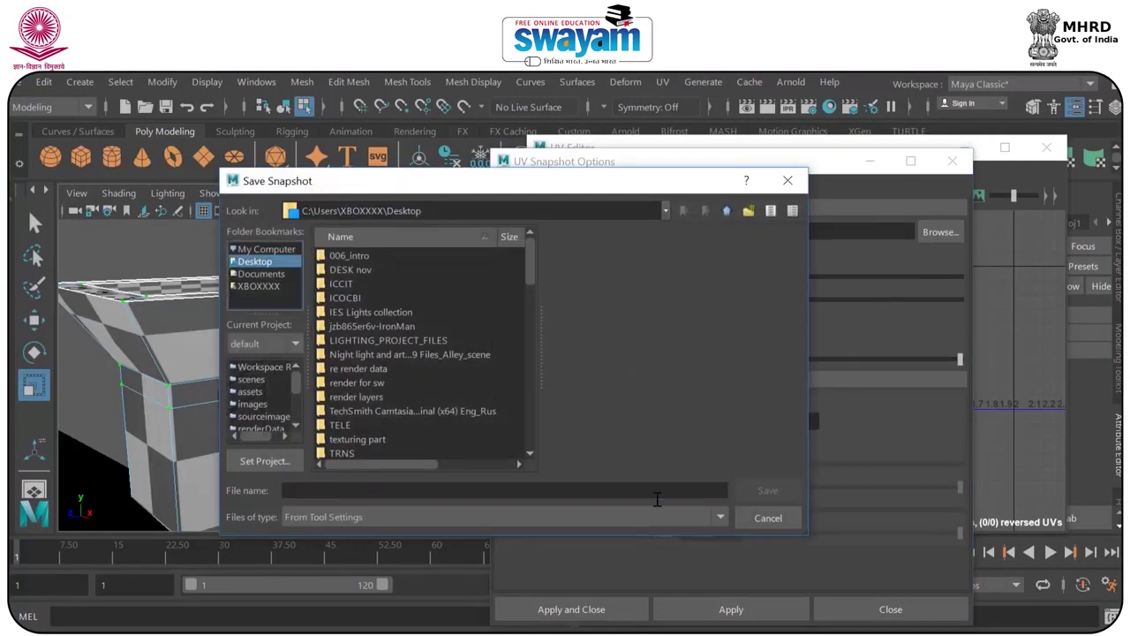
text(chi)
text(mneY_UV)
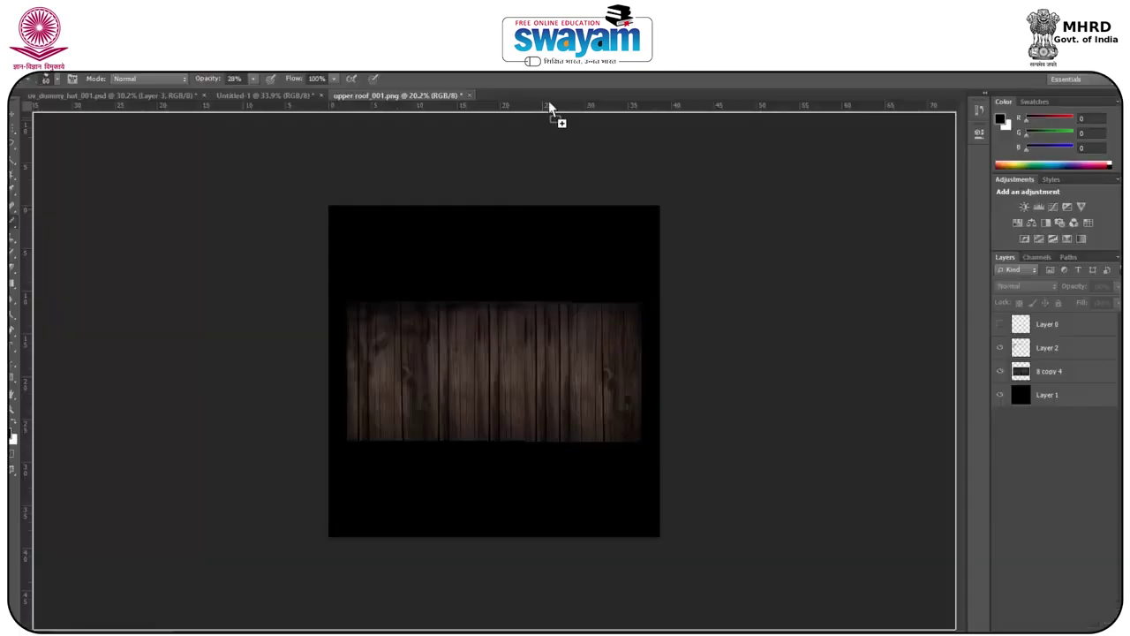
Open chimneY_001.png in Photoshop, add a new layer beneath the UV outlines and fill it with black.
drag(548, 100, 590, 130)
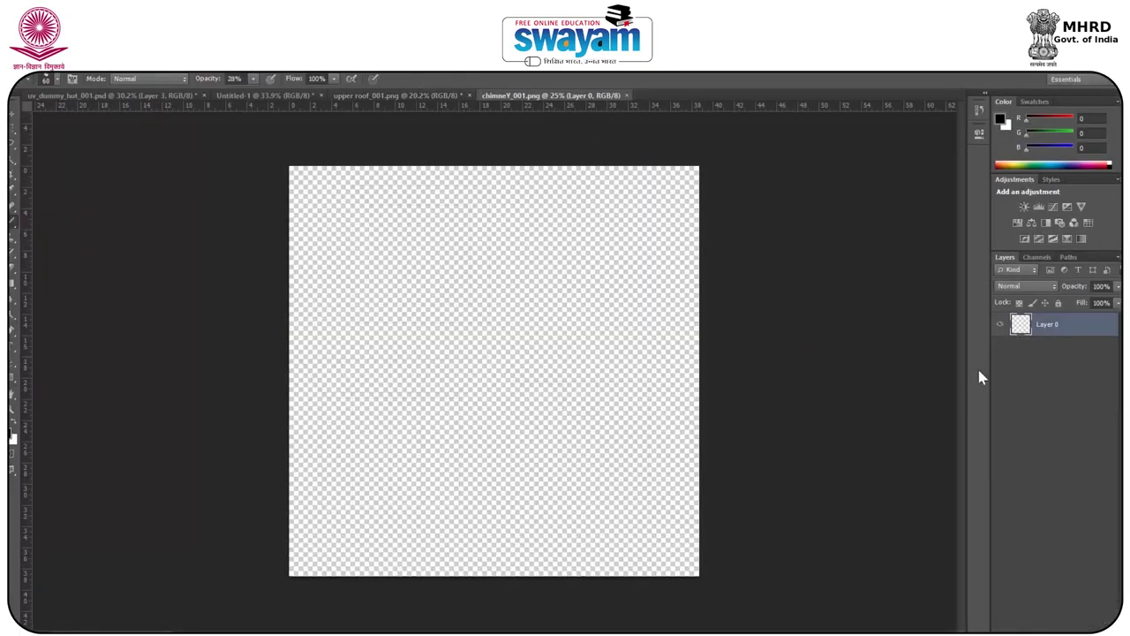
click(1094, 631)
drag(1068, 325, 1066, 370)
key(alt+BackSpace)
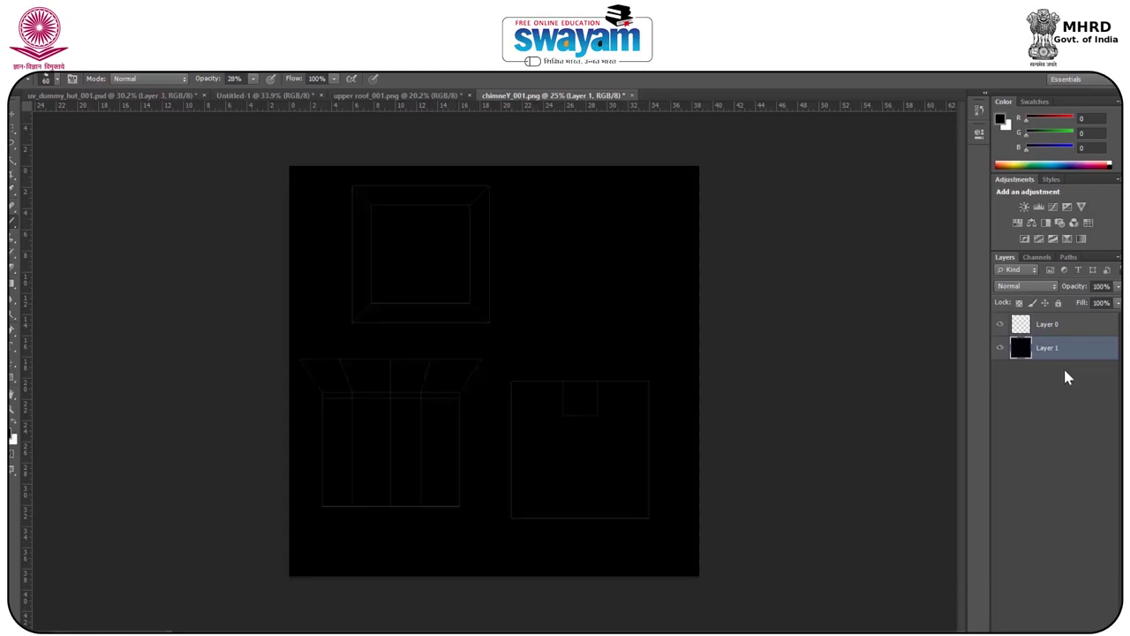
Bring pexels-photo-921776 from the cement texture folder in Downloads in File Explorer into the chimney document in Photoshop.
alt+scroll(391, 398, up, 3)
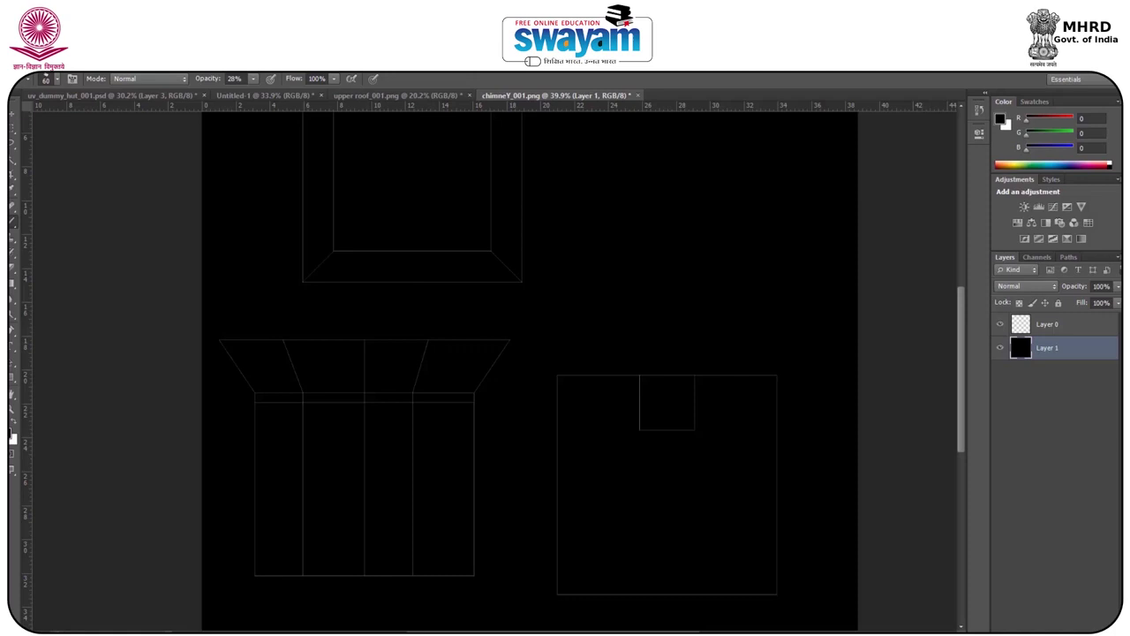
key(alt+Tab)
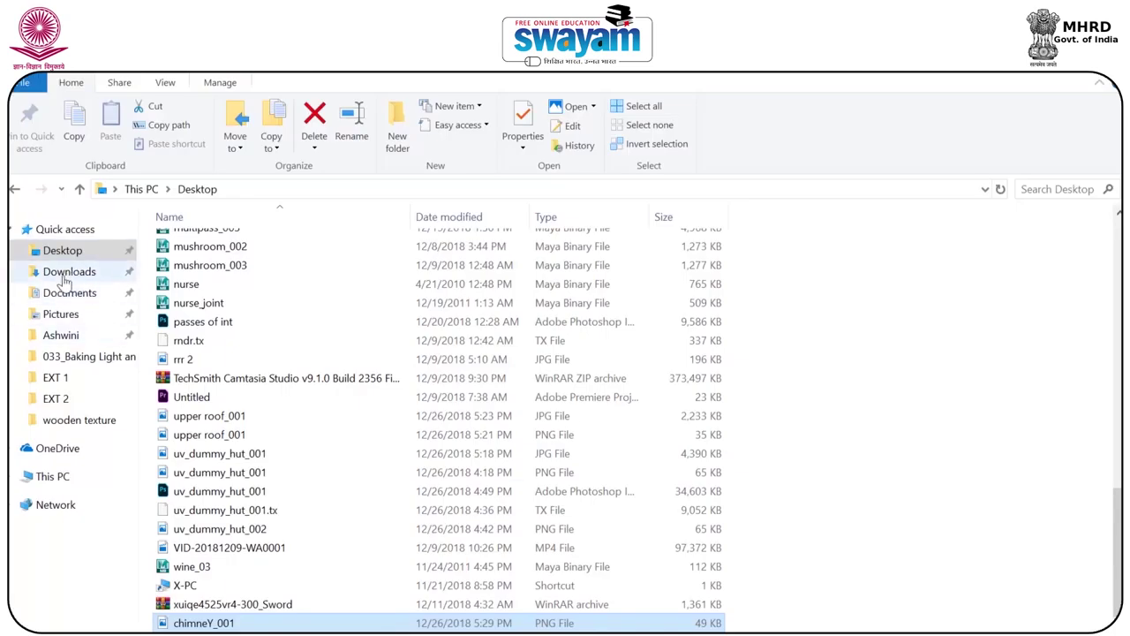
click(63, 274)
double_click(203, 270)
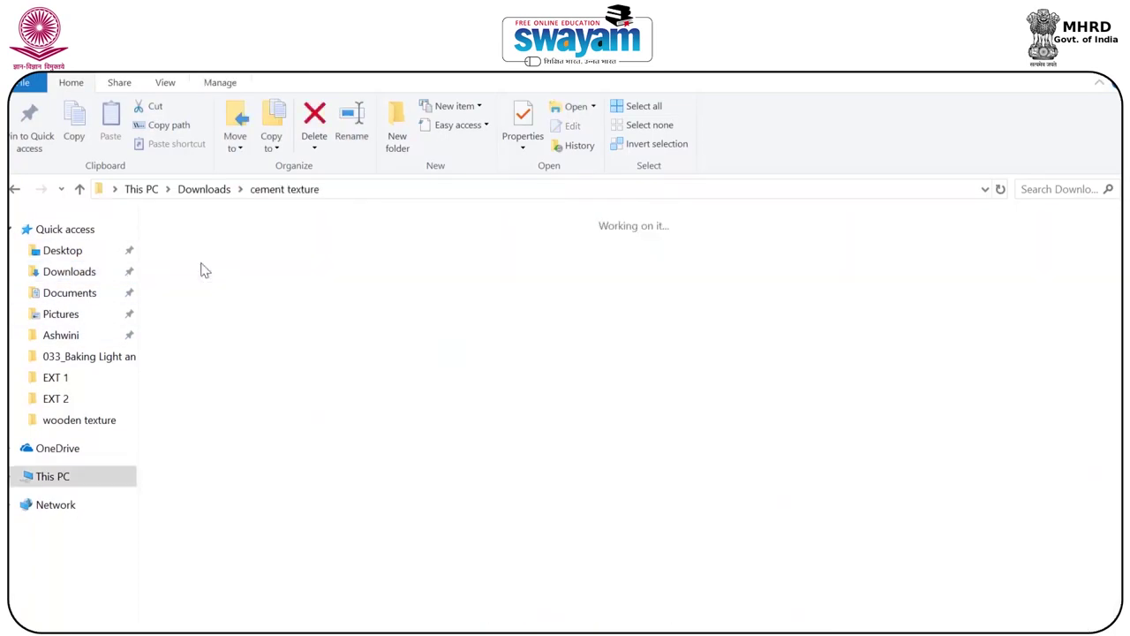
drag(222, 295, 393, 462)
drag(459, 413, 323, 527)
Enlarge and position the placed marble-like cement image so it covers the whole chimney side UV shell.
drag(236, 566, 222, 583)
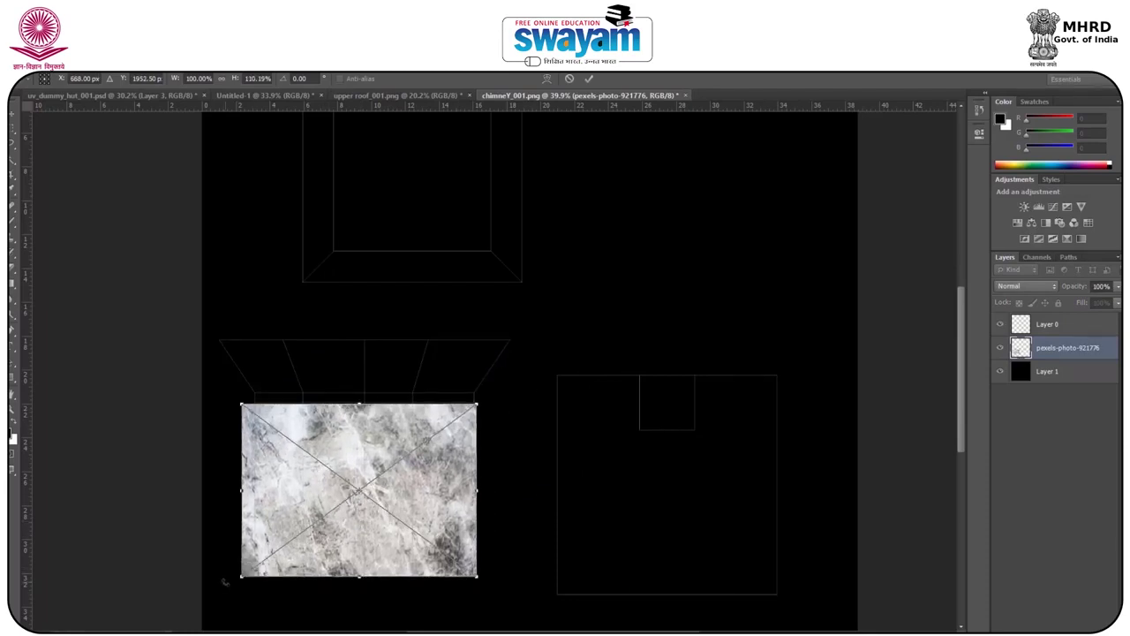
key(ctrl+z)
drag(237, 397, 128, 349)
drag(343, 404, 397, 401)
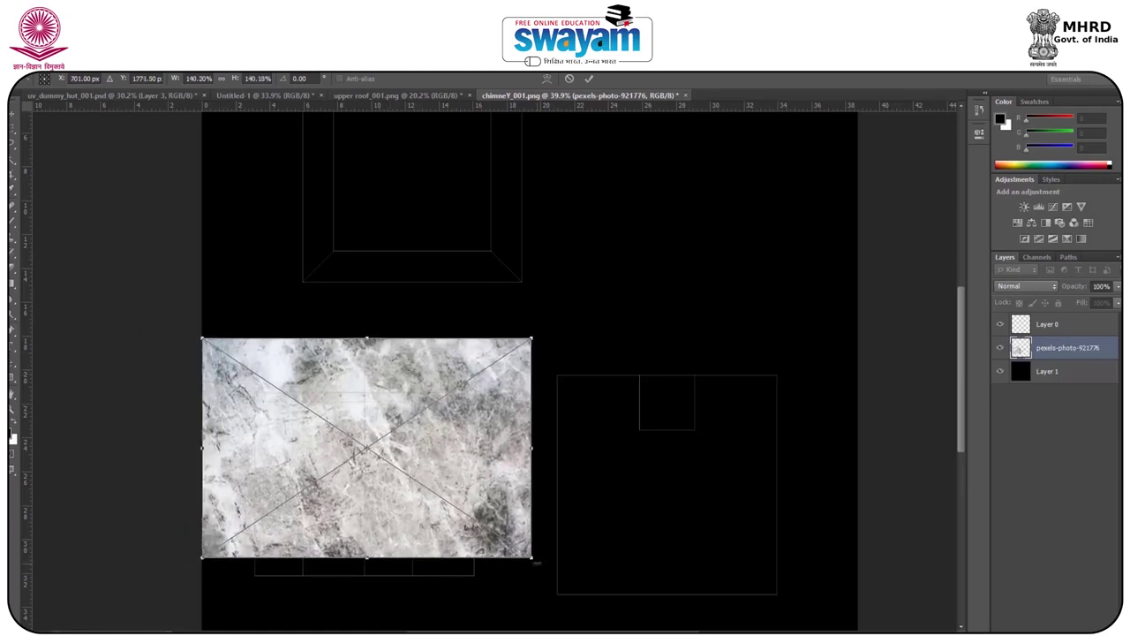
drag(532, 560, 562, 585)
key(Return)
Rasterize the pexels-photo-921776 layer and lasso and delete its edge where it overlaps the neighbouring square UV shell.
click(14, 143)
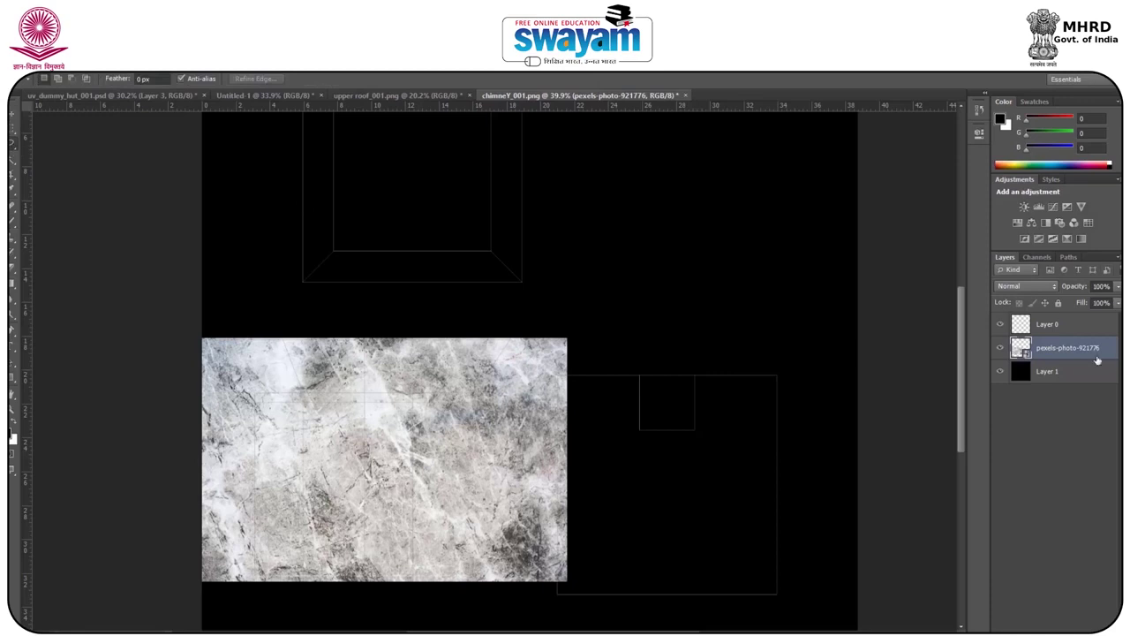
right_click(1055, 347)
click(914, 277)
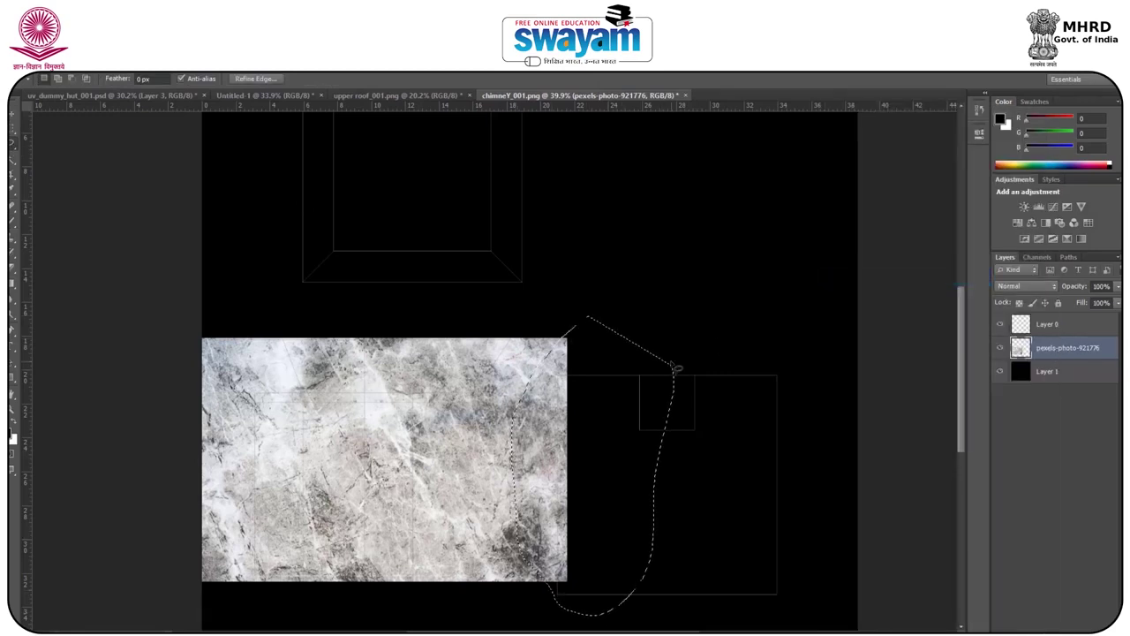
key(Delete)
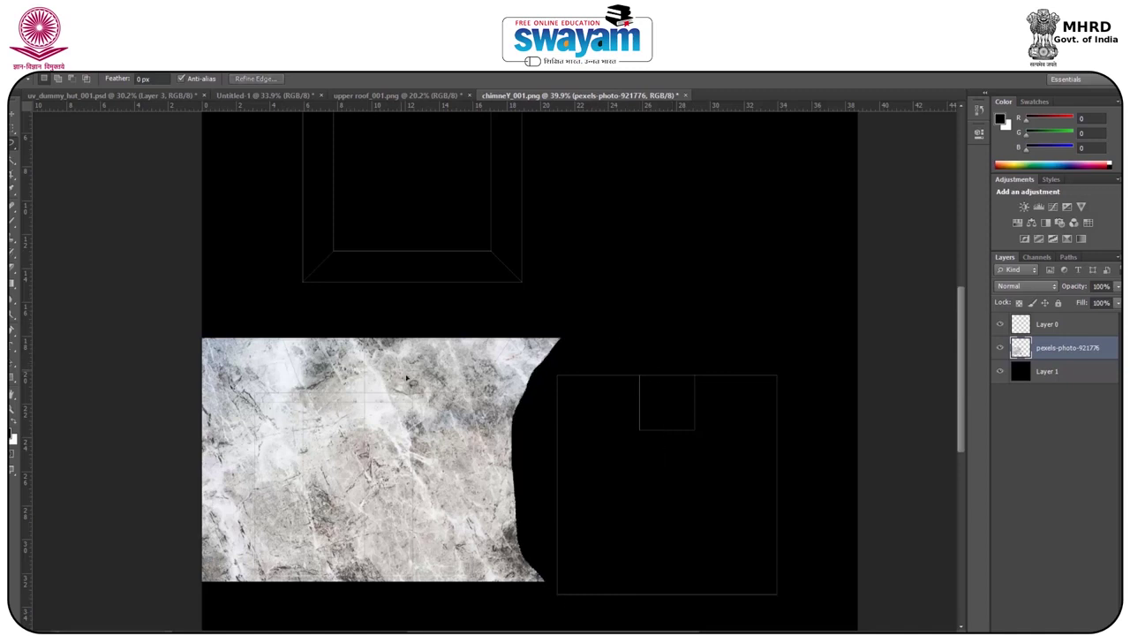
Place pexels-photo-1461662 from File Explorer over the cement texture on the chimney side UVs in Photoshop.
alt+scroll(446, 340, up, 5)
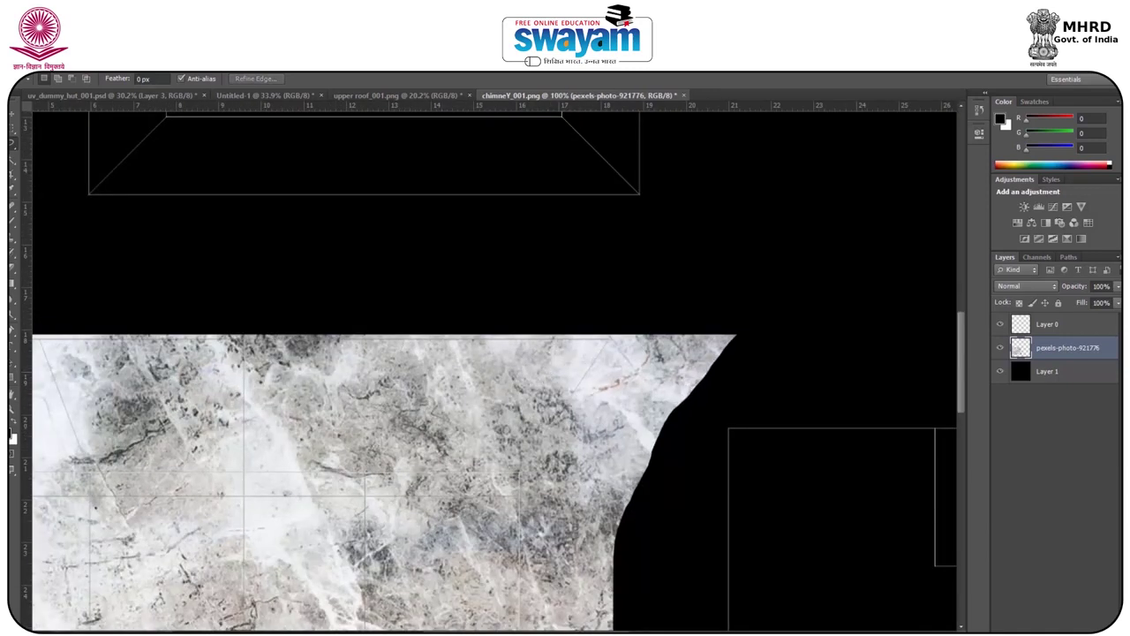
key(v)
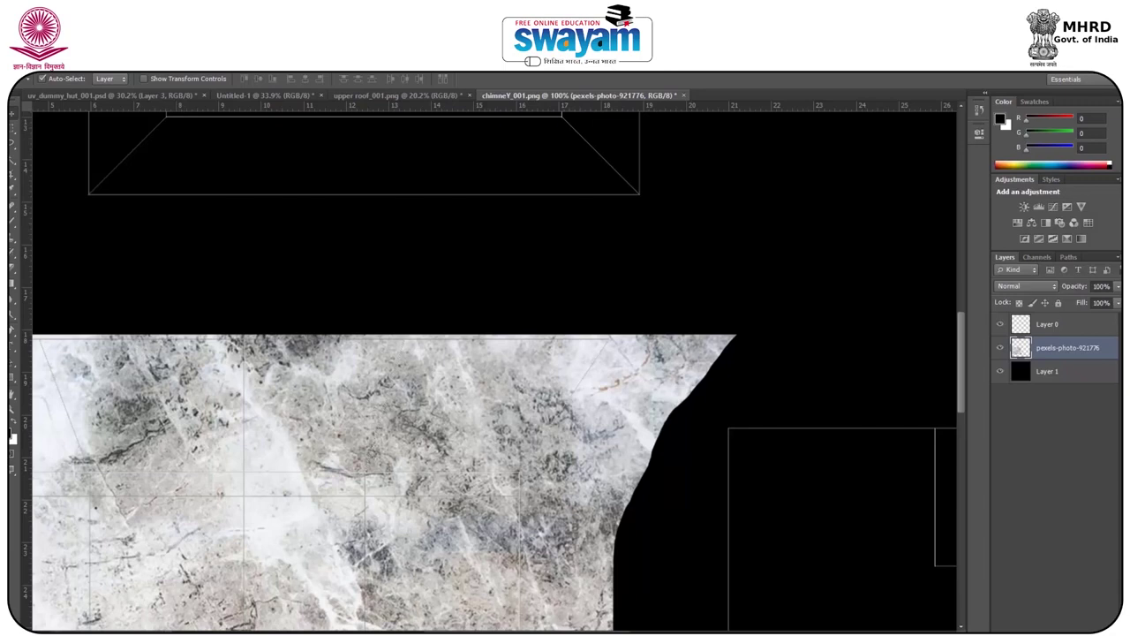
key(alt+Tab)
drag(817, 300, 407, 551)
alt+scroll(430, 417, down, 3)
key(Return)
alt+scroll(470, 450, up, 1)
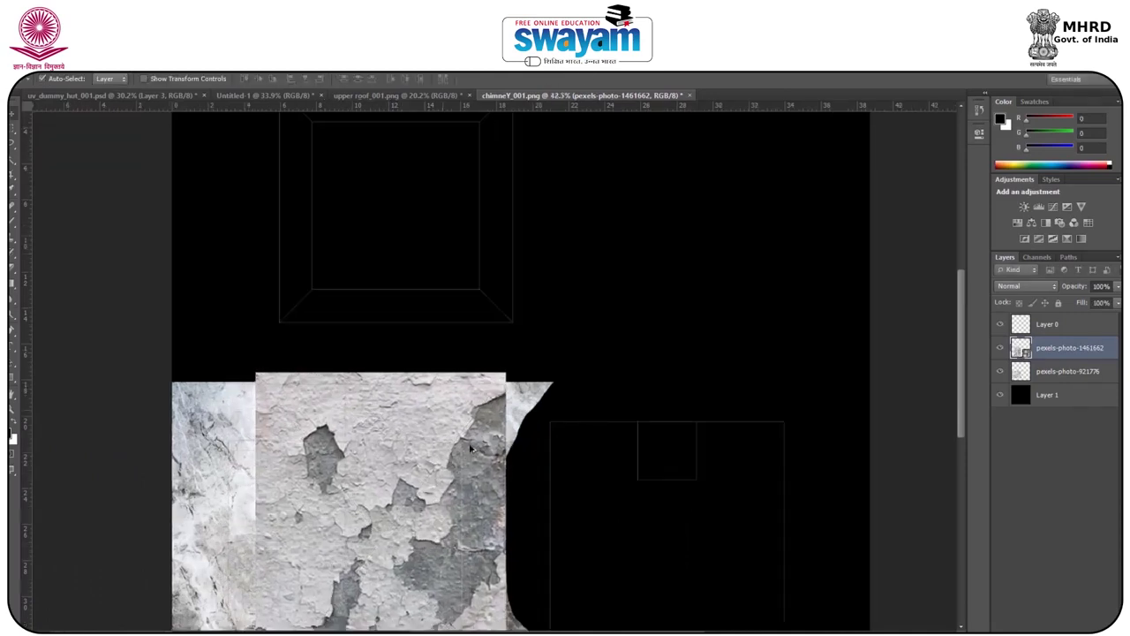
Set the blend mode of the pexels-photo-1461662 layer to Linear Burn.
alt+scroll(470, 451, up, 3)
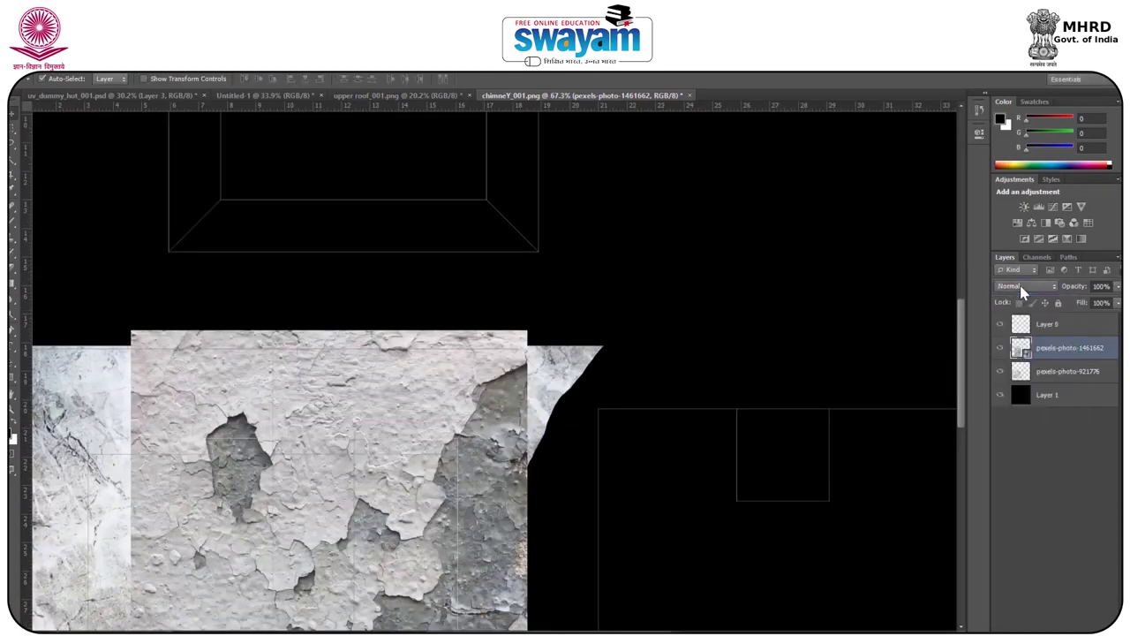
scroll(1022, 291, down, 4)
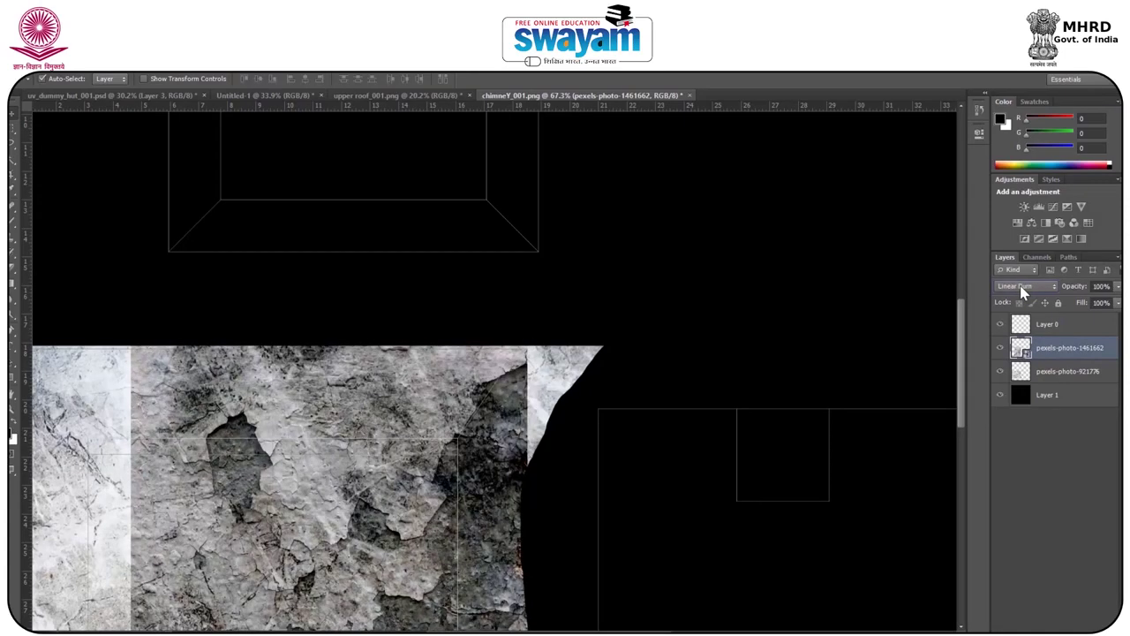
scroll(1022, 291, down, 2)
scroll(1021, 292, up, 2)
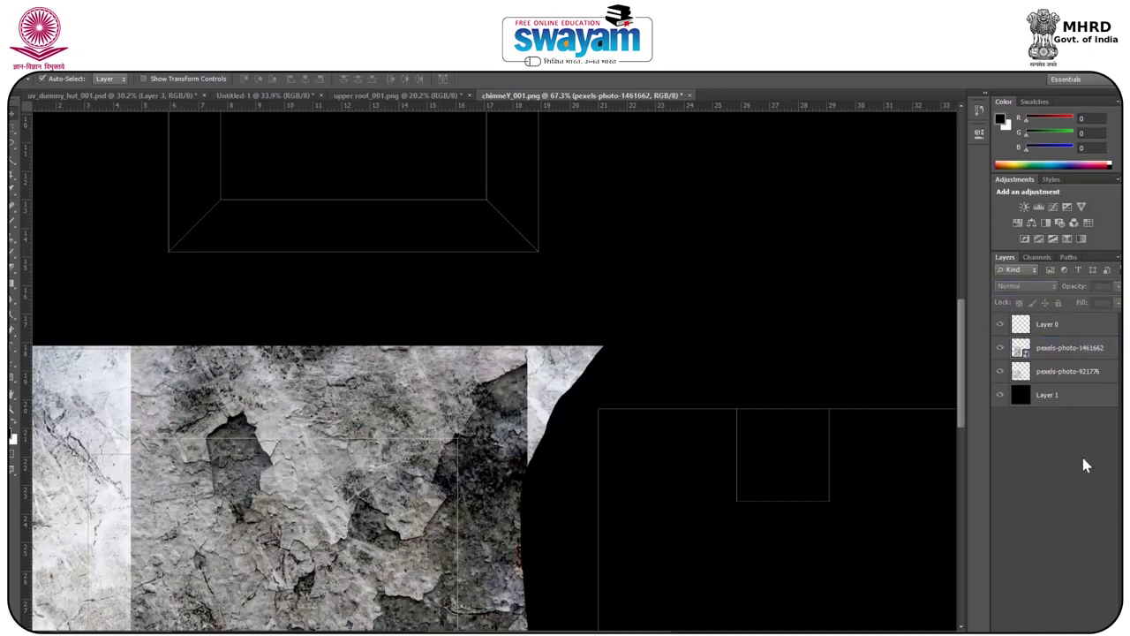
Rasterize the pexels-photo-1461662 layer and erase its left, upper and lower areas with a large soft Eraser to blend it into the cement.
right_click(1061, 347)
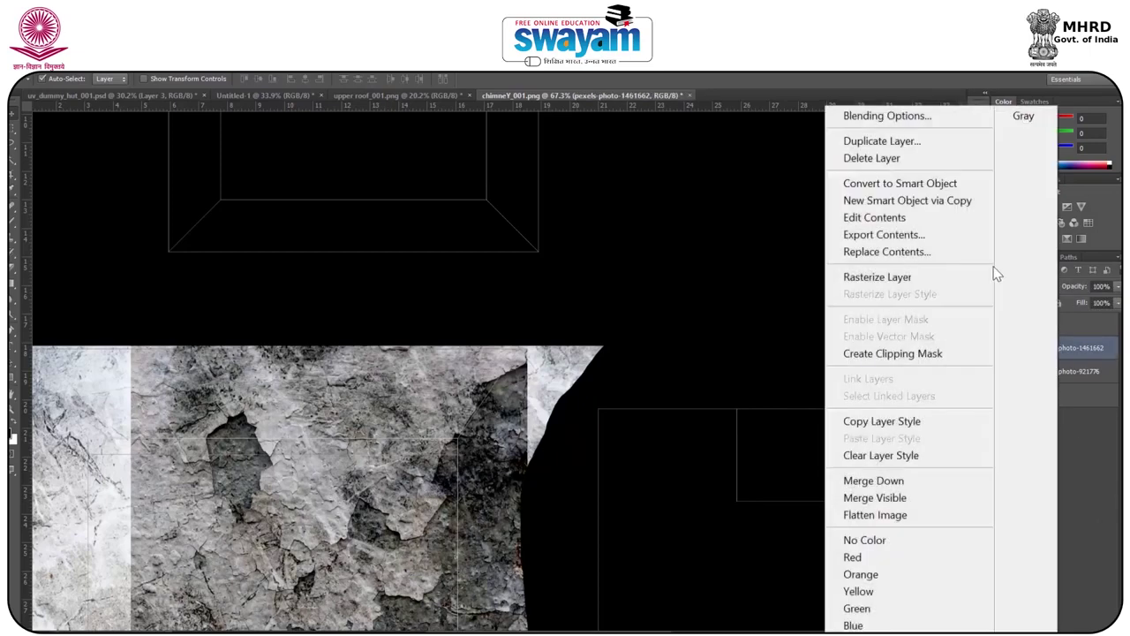
click(882, 276)
alt+scroll(353, 436, down, 3)
click(12, 268)
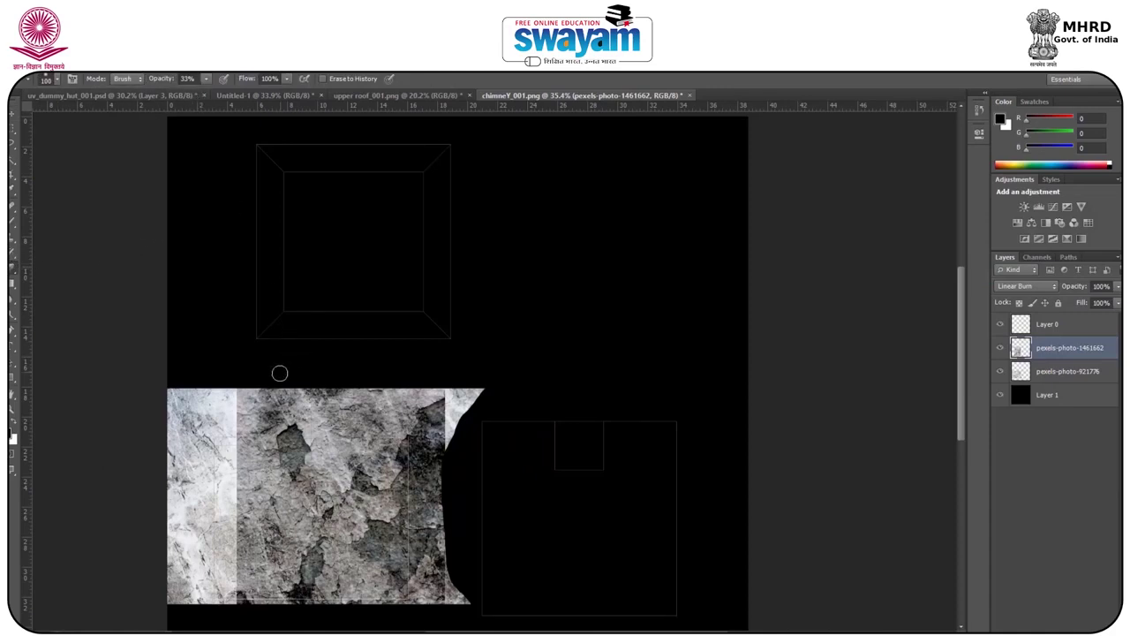
key(bracketright)
mouse_move(245, 398)
mouse_down()
mouse_move(248, 491)
mouse_move(277, 493)
mouse_move(279, 435)
mouse_move(295, 420)
mouse_move(370, 425)
mouse_move(370, 391)
mouse_up()
mouse_move(326, 500)
mouse_down()
mouse_move(266, 586)
mouse_move(437, 574)
mouse_move(439, 402)
mouse_up()
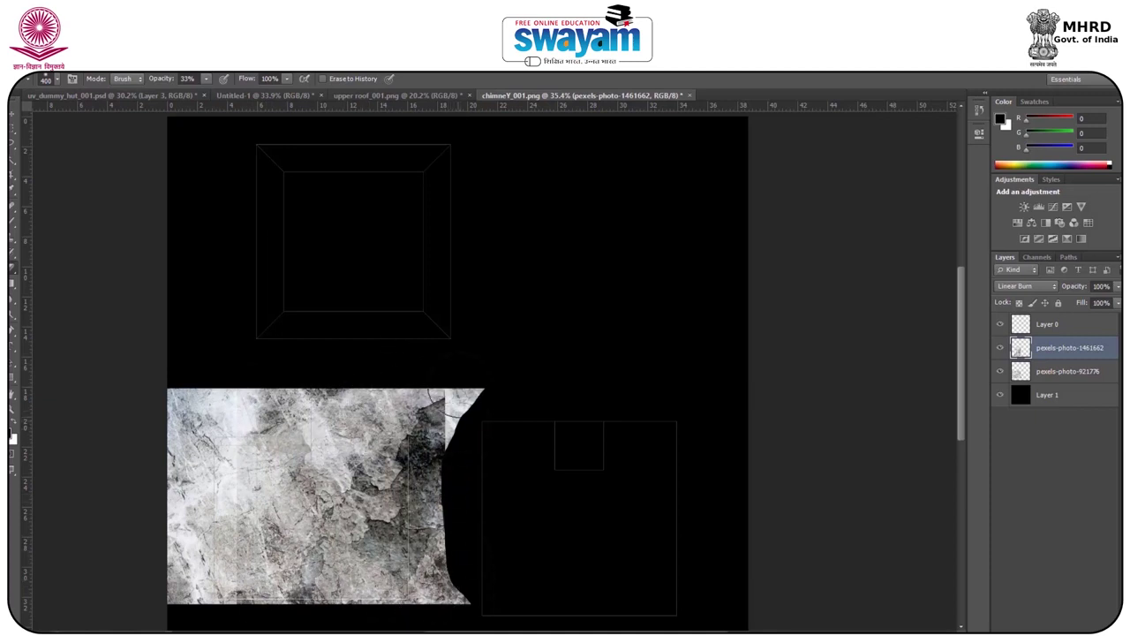
drag(265, 583, 349, 595)
click(12, 115)
Examine the blended cement texture against the chimney side UV outlines.
alt+scroll(611, 467, down, 4)
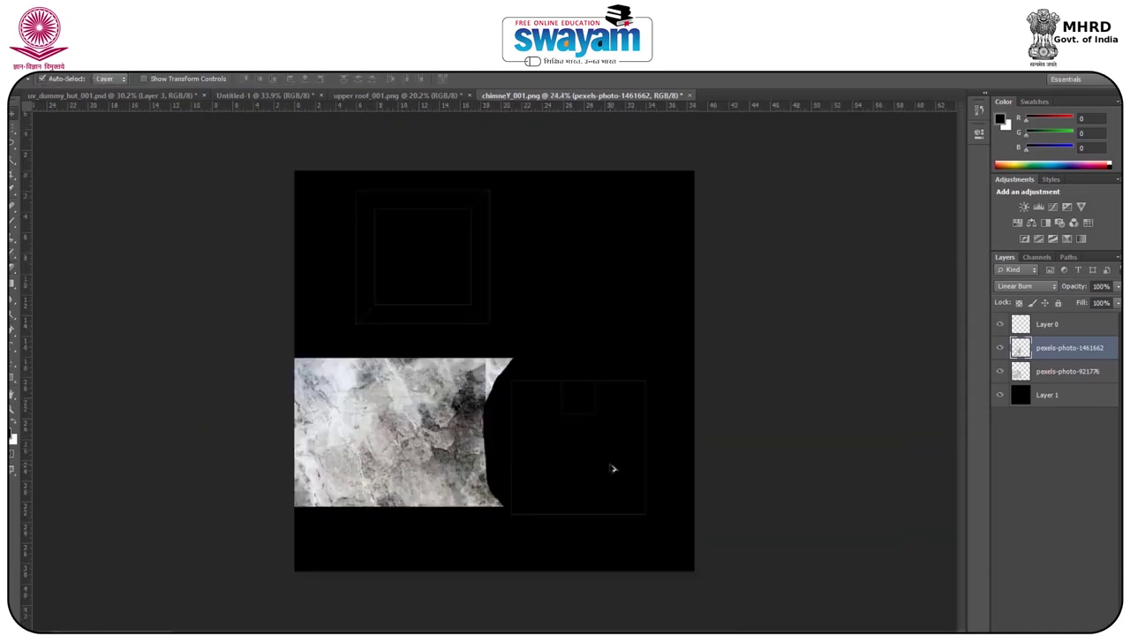
alt+scroll(425, 242, up, 4)
alt+scroll(414, 273, down, 1)
alt+scroll(491, 493, up, 5)
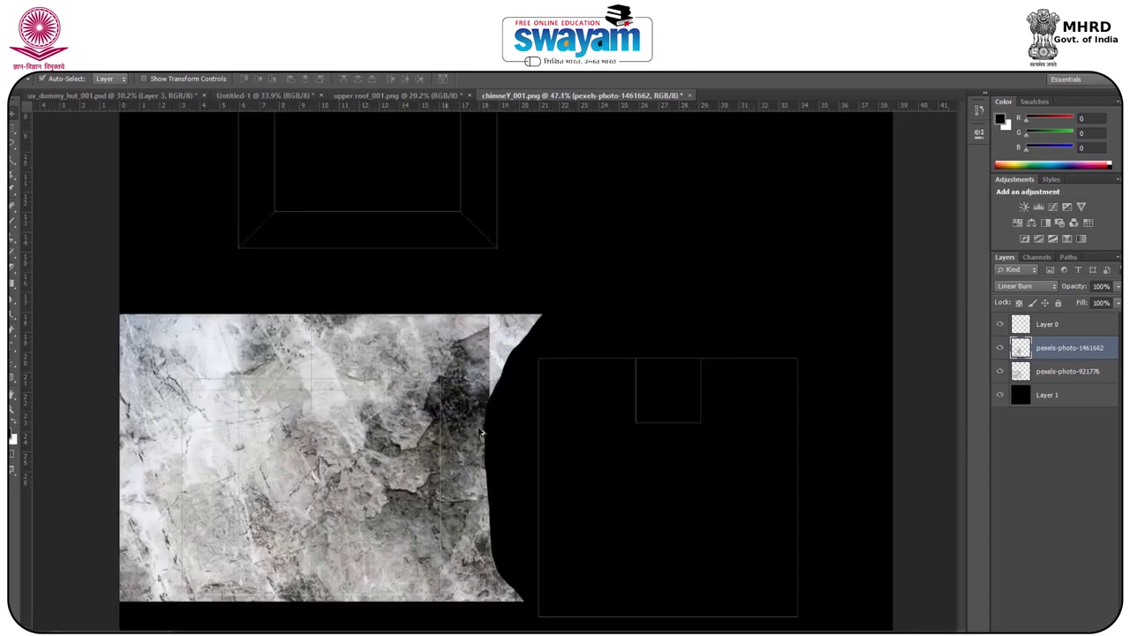
alt+scroll(660, 439, down, 2)
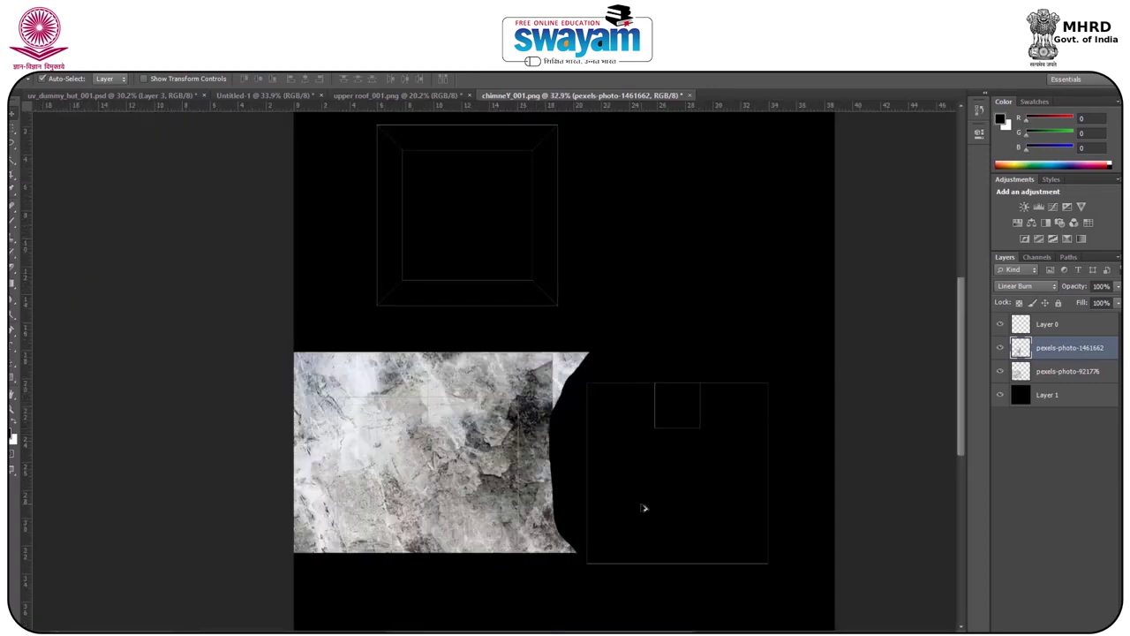
alt+scroll(566, 406, up, 2)
alt+scroll(484, 331, up, 2)
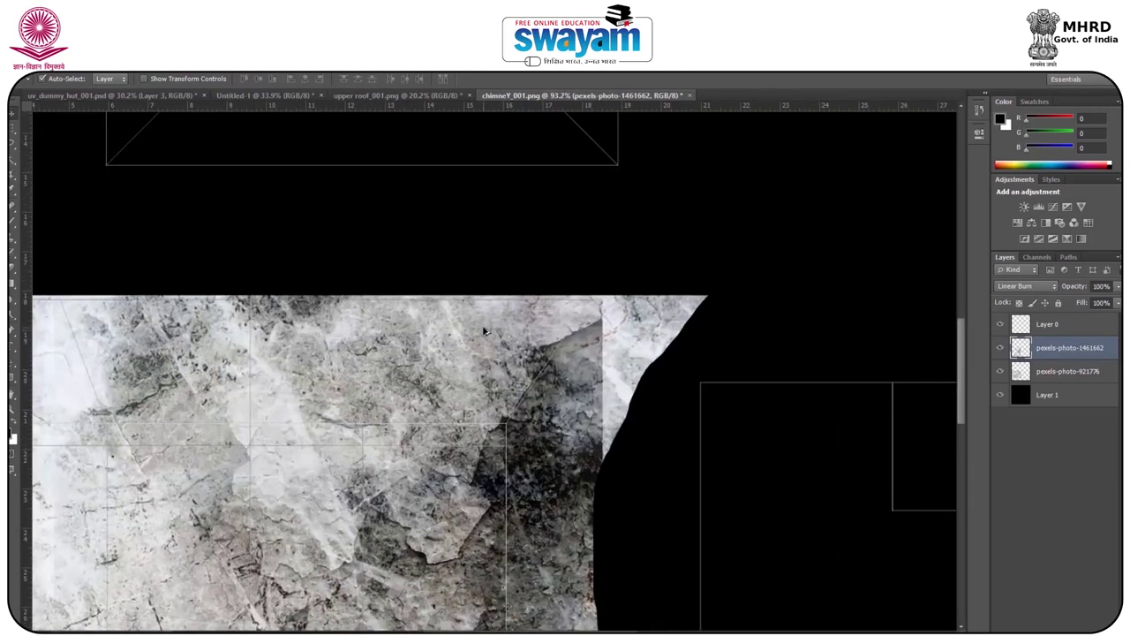
alt+scroll(575, 375, down, 2)
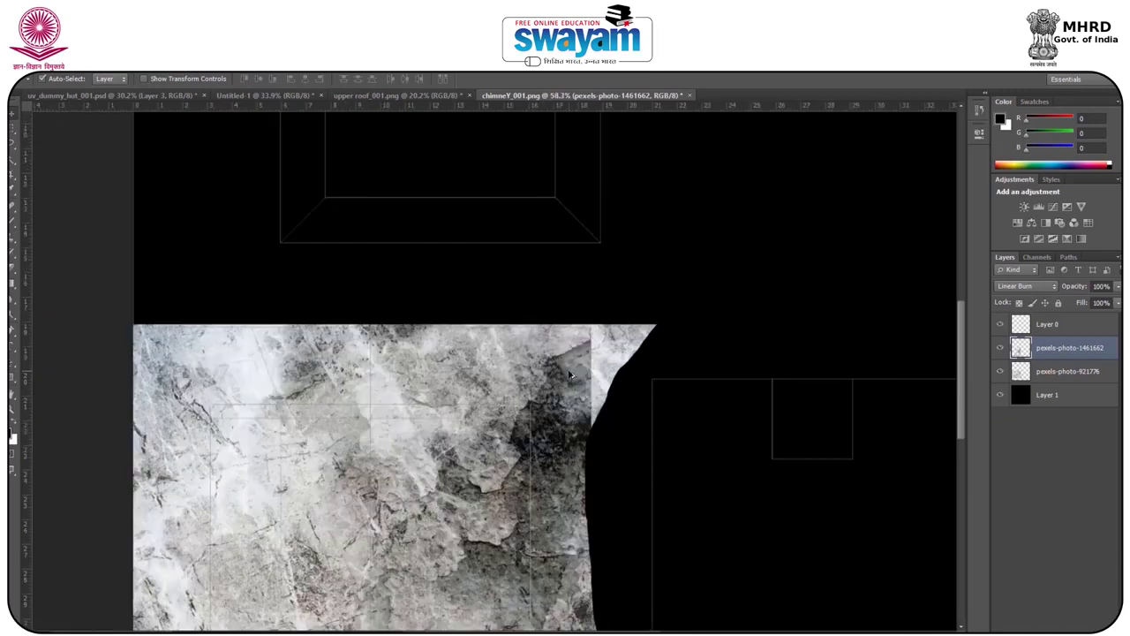
Duplicate the pexels-photo-1461662 layer, flip the copy horizontally and position it over the left part of the chimney texture.
alt+scroll(570, 375, up, 1)
drag(561, 397, 610, 317)
alt+drag(603, 367, 51, 381)
drag(131, 349, 225, 353)
key(ctrl+t)
right_click(186, 367)
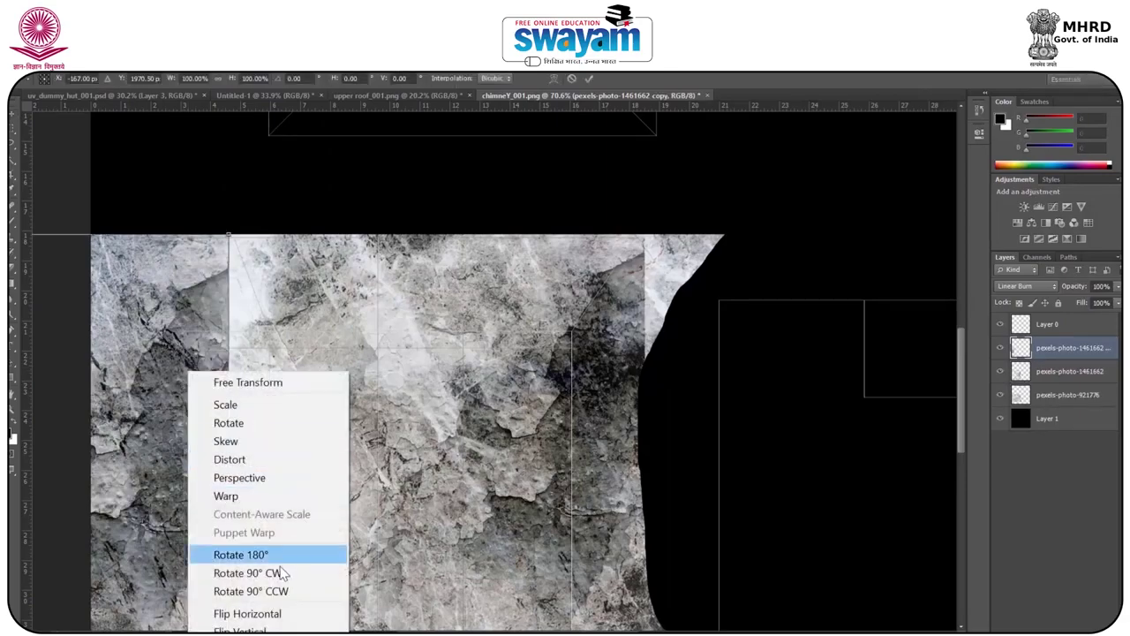
click(255, 612)
drag(168, 382, 463, 360)
key(Return)
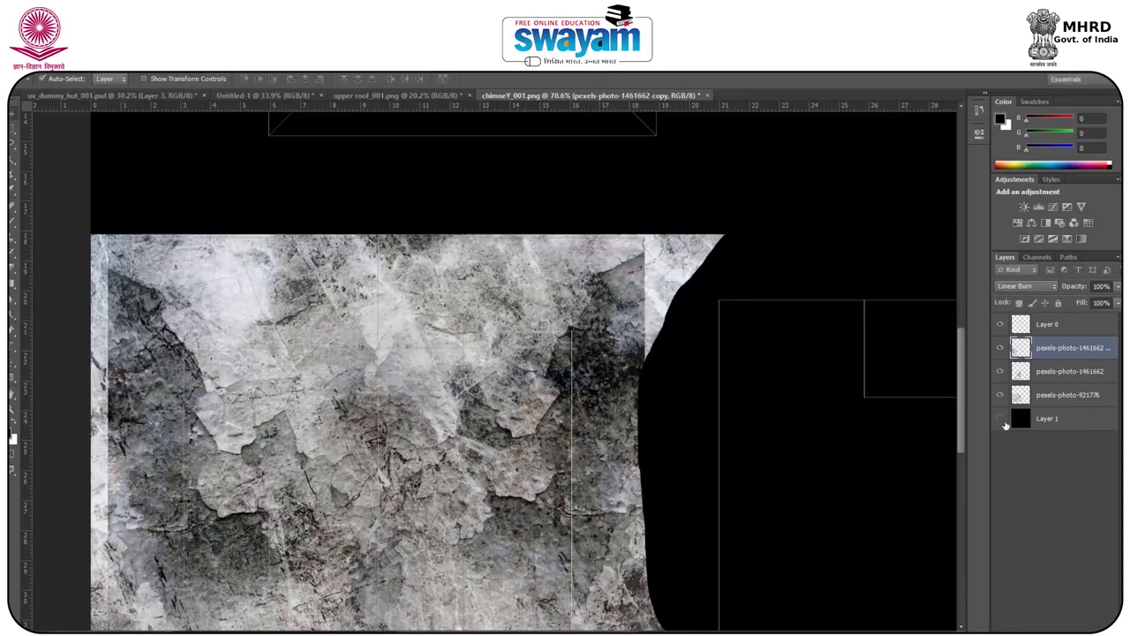
Hide pexels-photo-1461662, lower the opacity of pexels-photo-921776, and shift the flipped copy slightly right to the UV shell's upper-left corner.
click(1003, 422)
click(1002, 420)
click(999, 371)
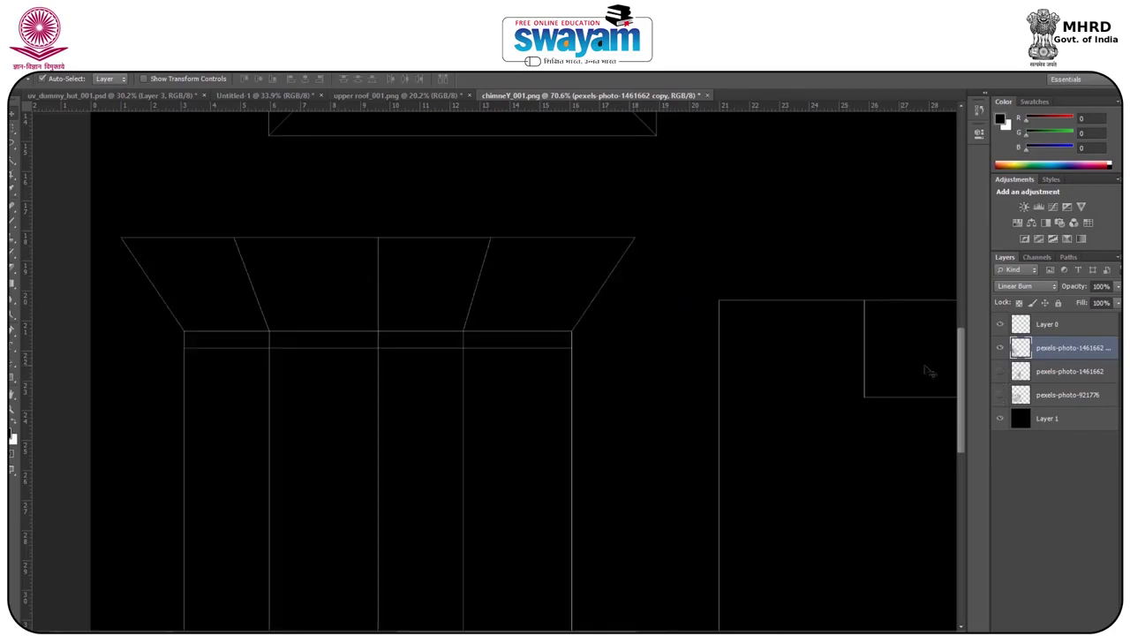
click(1001, 395)
click(1065, 394)
mouse_move(1038, 300)
mouse_down()
mouse_move(1026, 301)
mouse_move(1044, 302)
mouse_up()
mouse_move(75, 403)
mouse_down()
mouse_move(157, 300)
mouse_move(137, 293)
mouse_move(131, 359)
mouse_up()
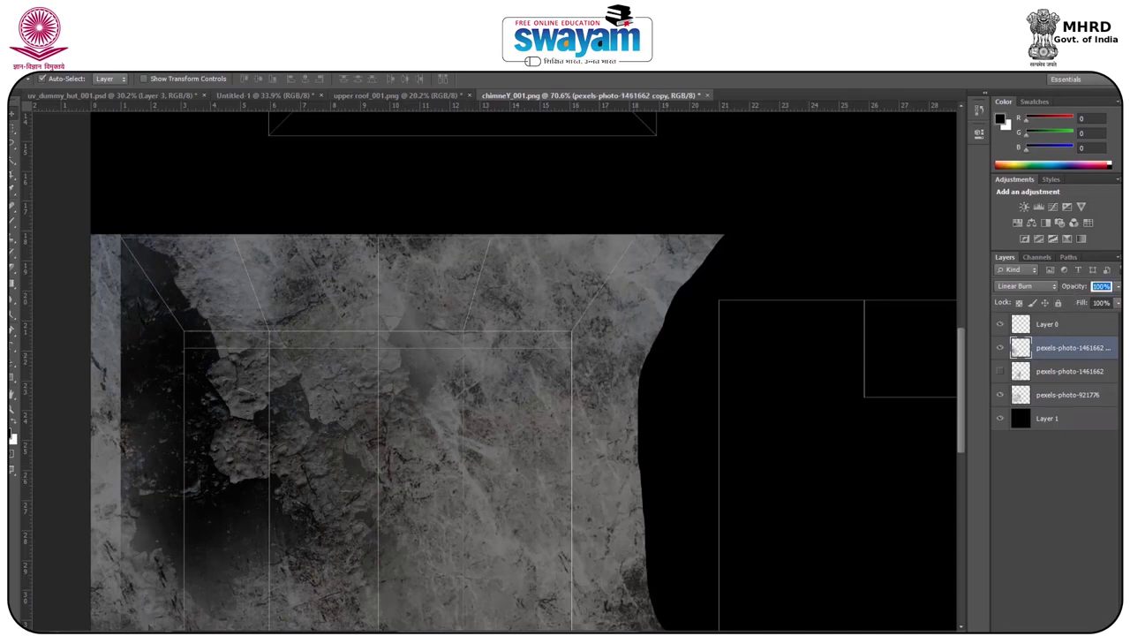
Show the pexels-photo-1461662 layer again and restore the pexels-photo-921776 layer to 100% opacity.
click(1035, 377)
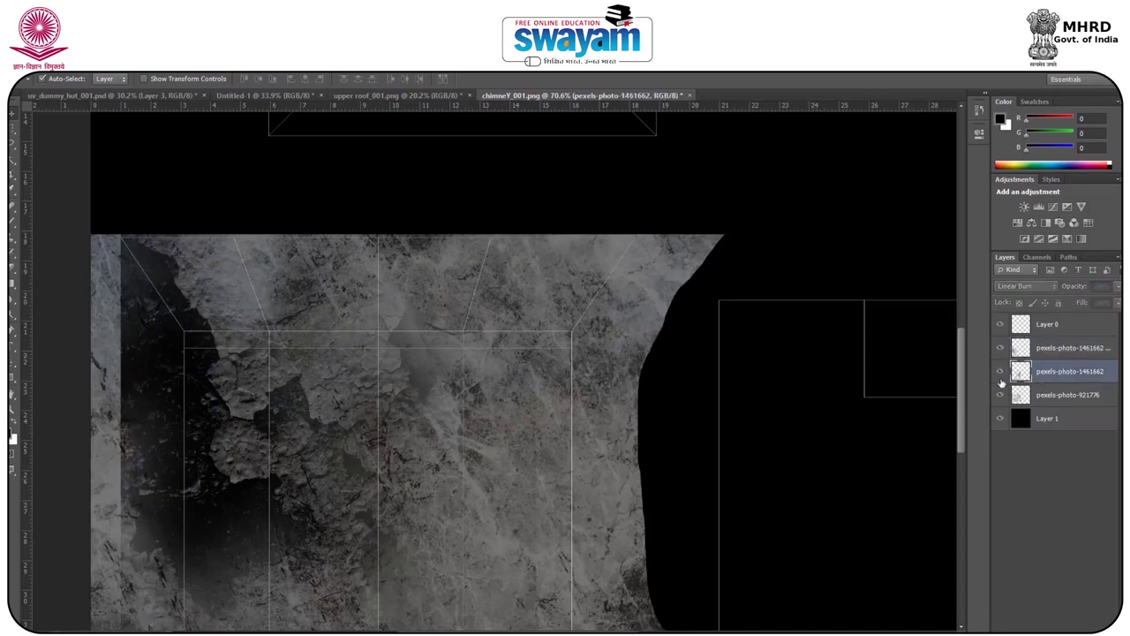
click(1000, 371)
click(1060, 395)
key(Return)
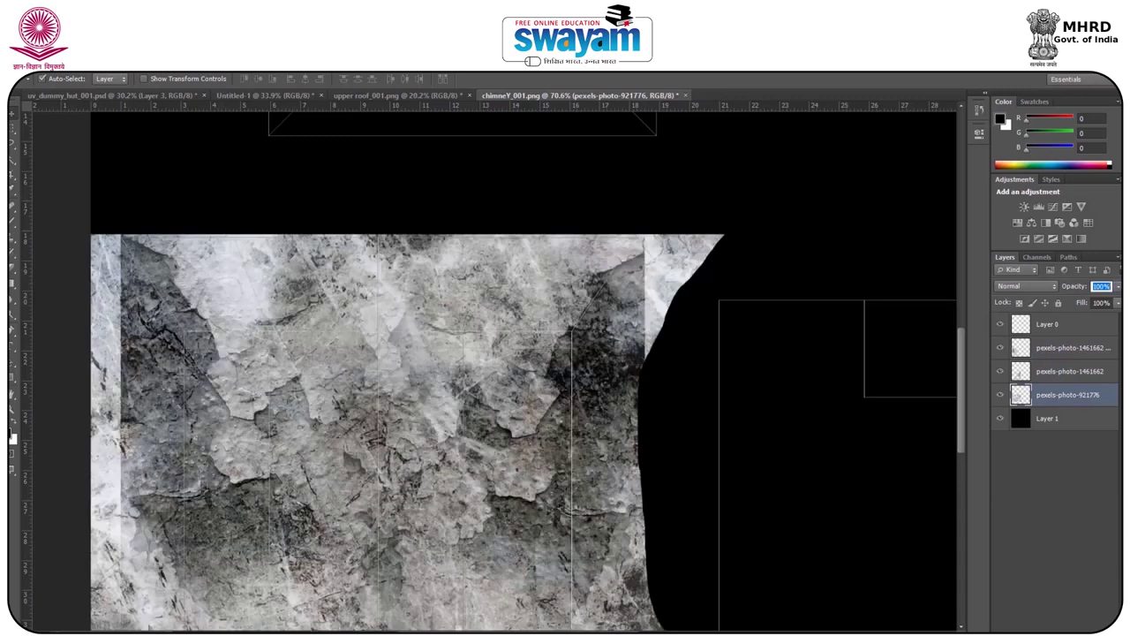
On the flipped copy's layer, make a rectangular selection around the narrow band between the chimney's flared top and its body.
alt+scroll(572, 365, down, 5)
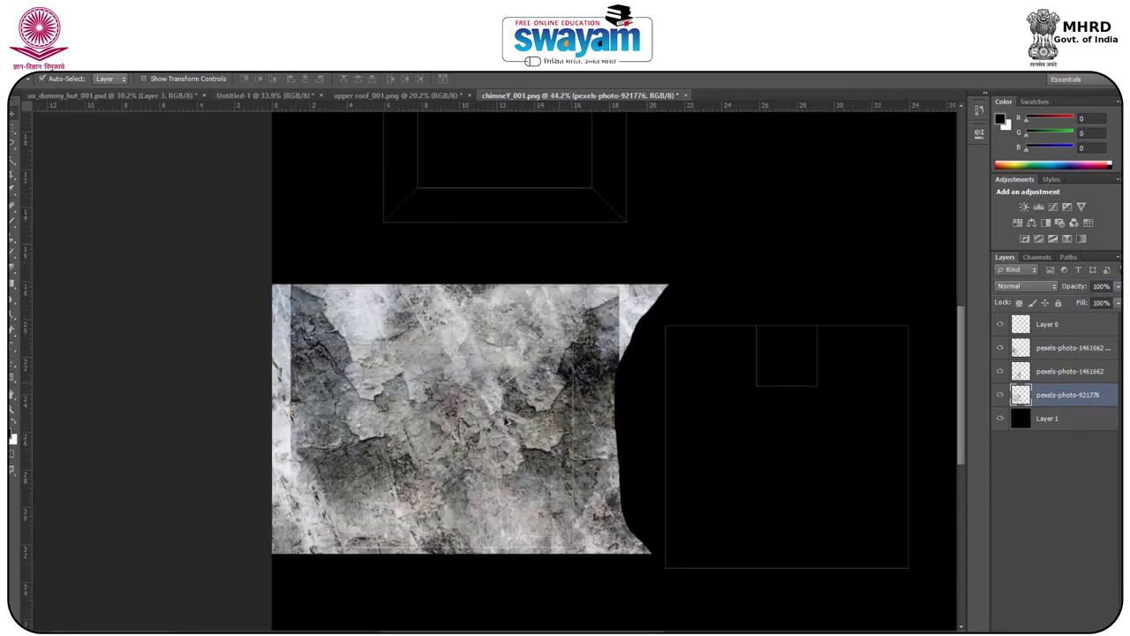
alt+scroll(463, 423, up, 5)
alt+scroll(441, 438, down, 4)
alt+scroll(437, 431, up, 8)
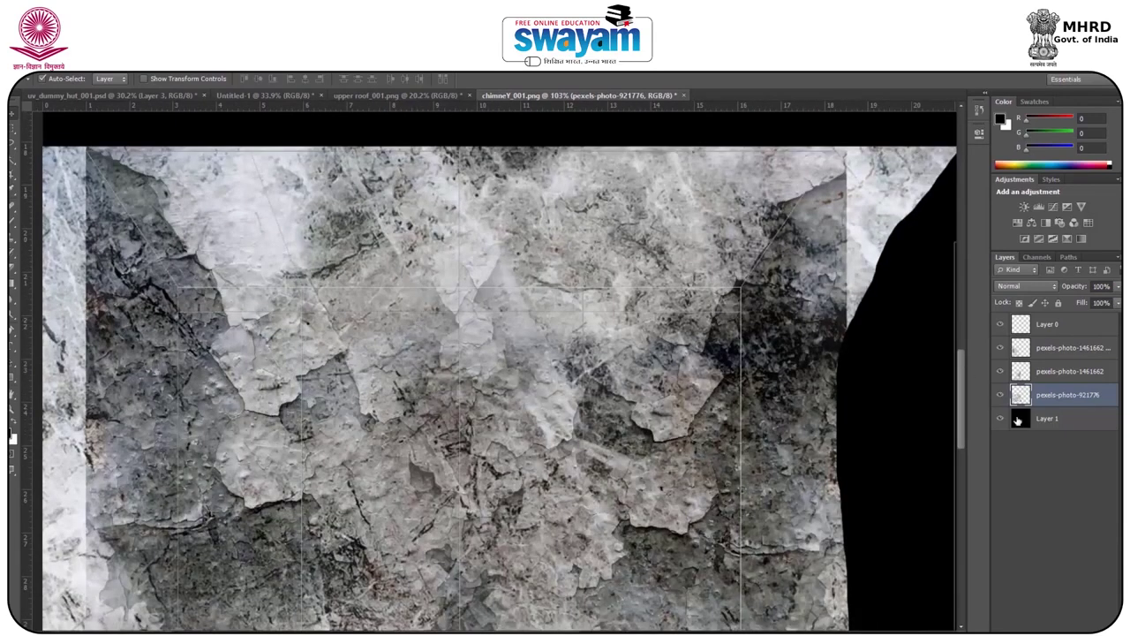
ctrl+click(1079, 405)
click(1059, 349)
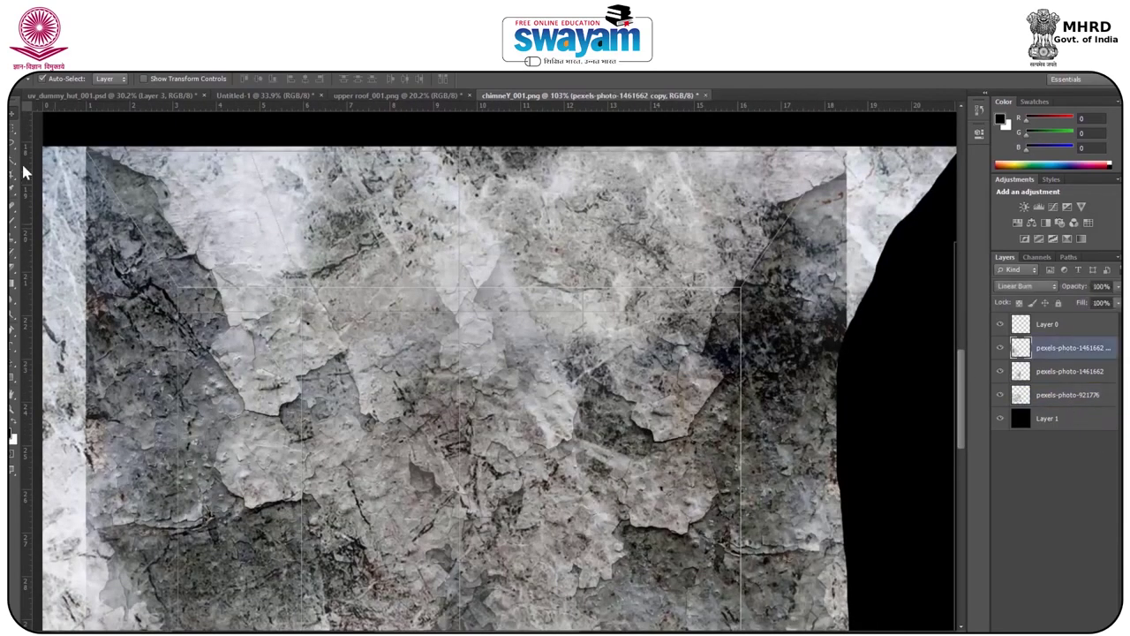
click(13, 143)
drag(157, 286, 757, 316)
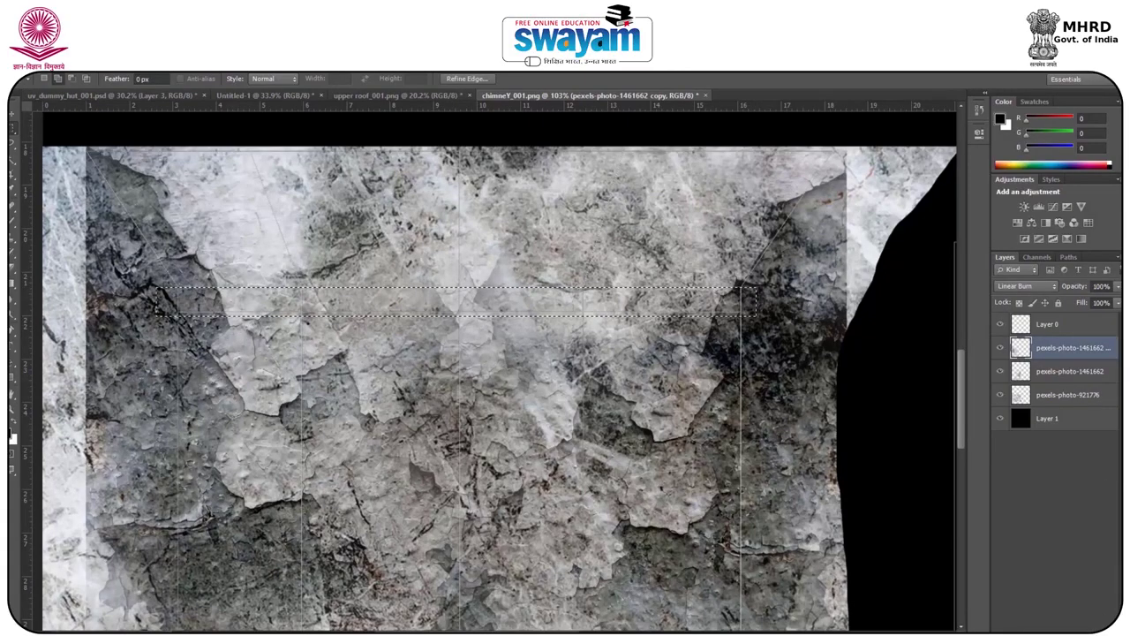
Darken the selected band with a Levels adjustment layer whose black input level is 141.
click(1091, 625)
click(1006, 370)
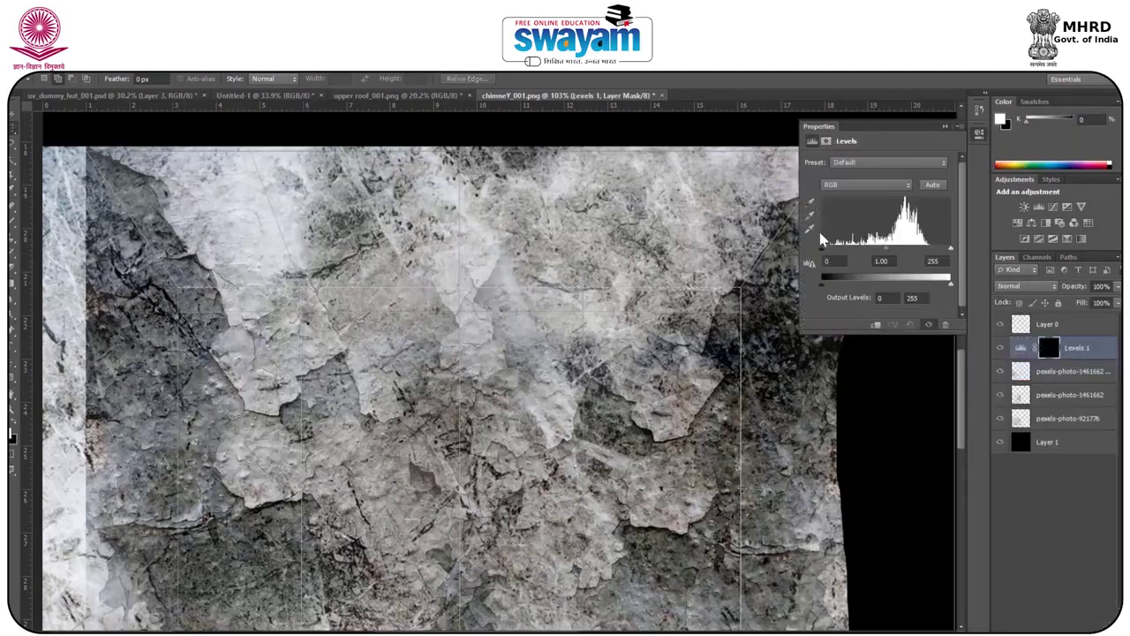
drag(823, 247, 895, 245)
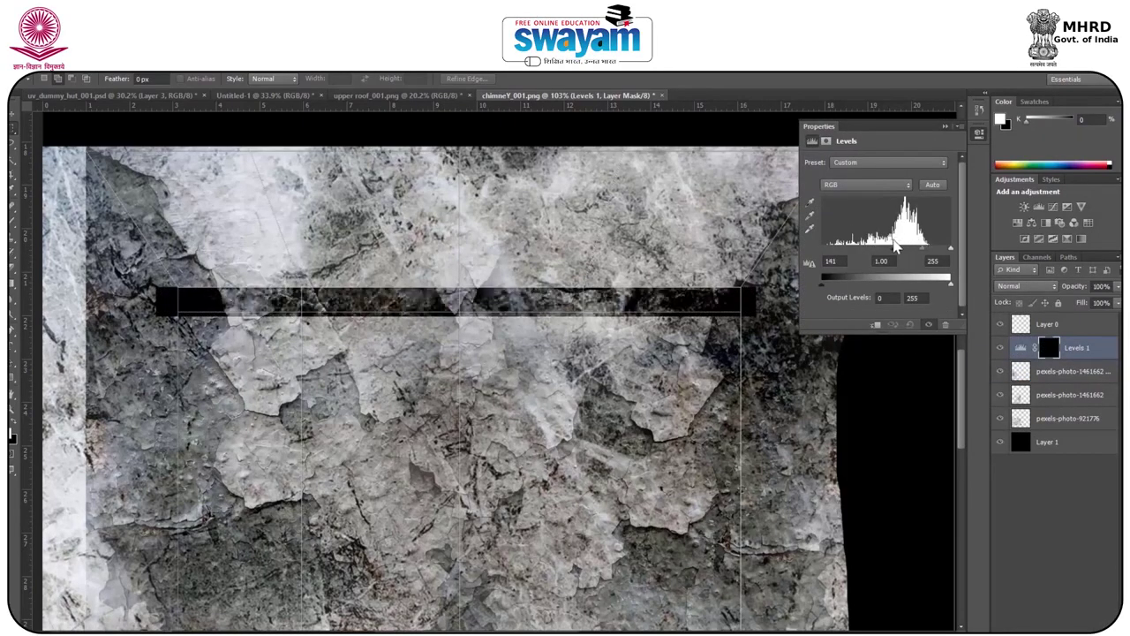
click(944, 126)
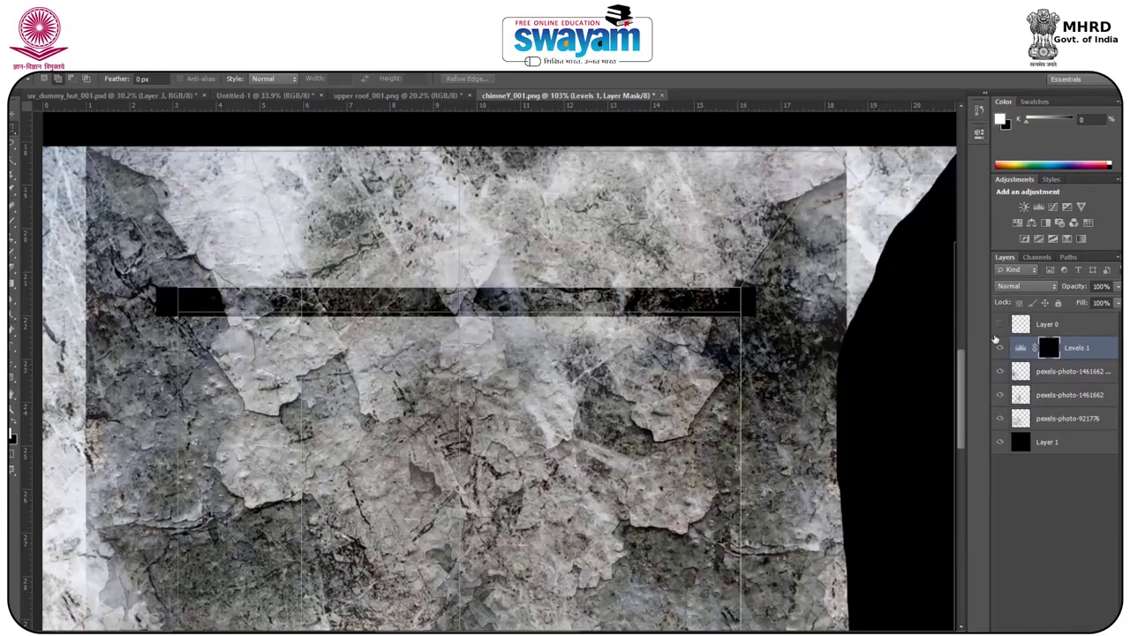
Save the finished chimney texture to the desktop as the JPEG file chimneY_001.
alt+scroll(525, 248, down, 6)
click(29, 67)
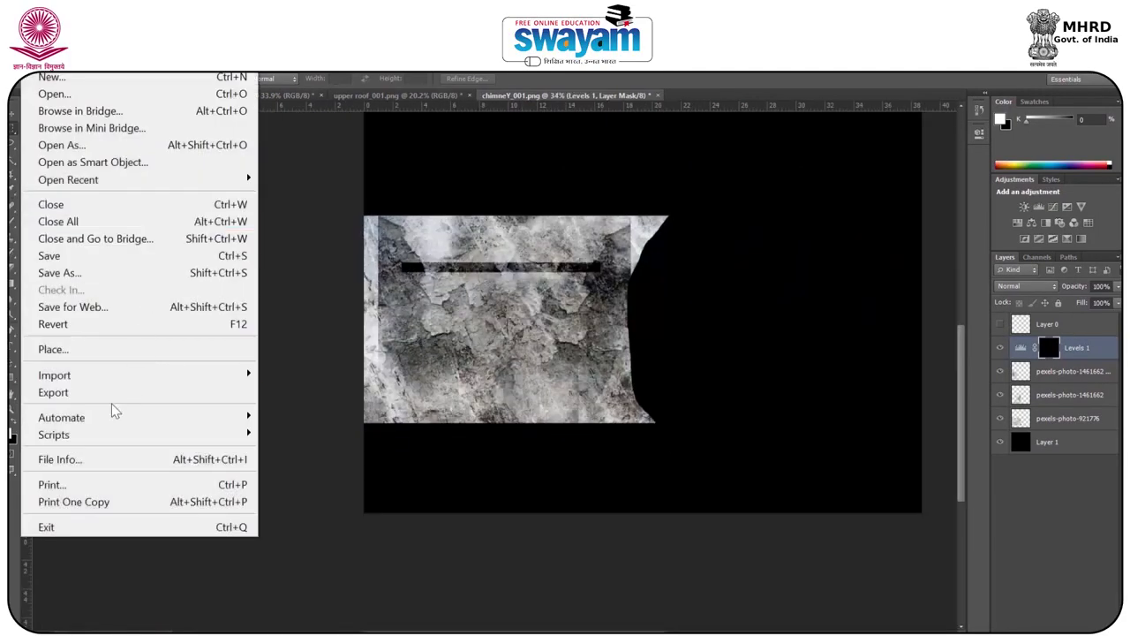
click(103, 274)
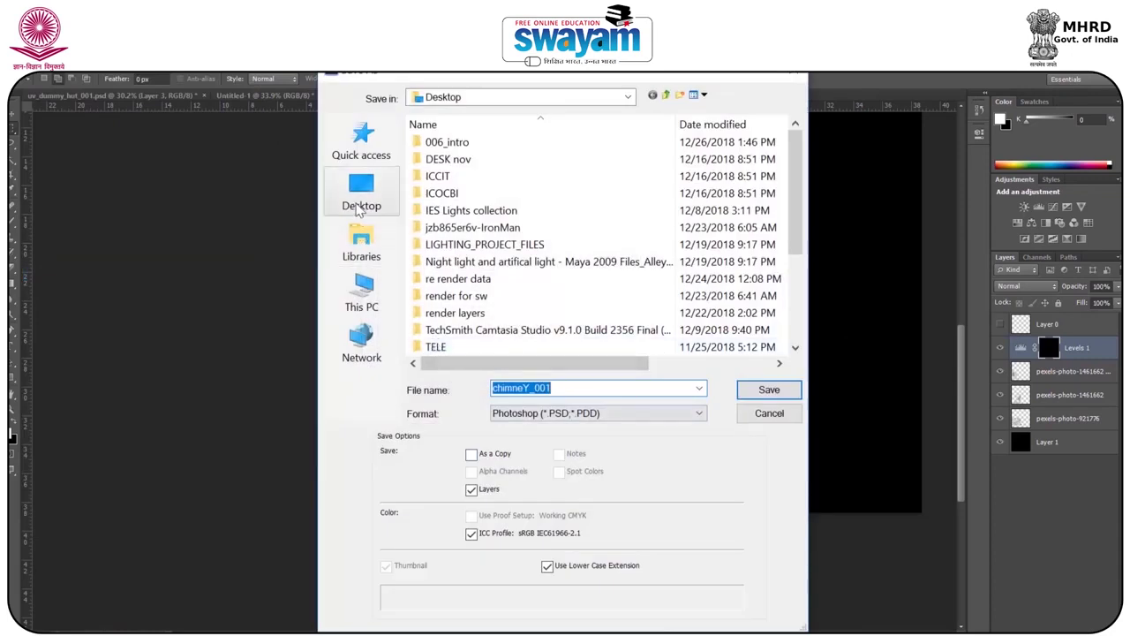
click(608, 417)
key(j)
key(Return)
key(Return)
key(Return)
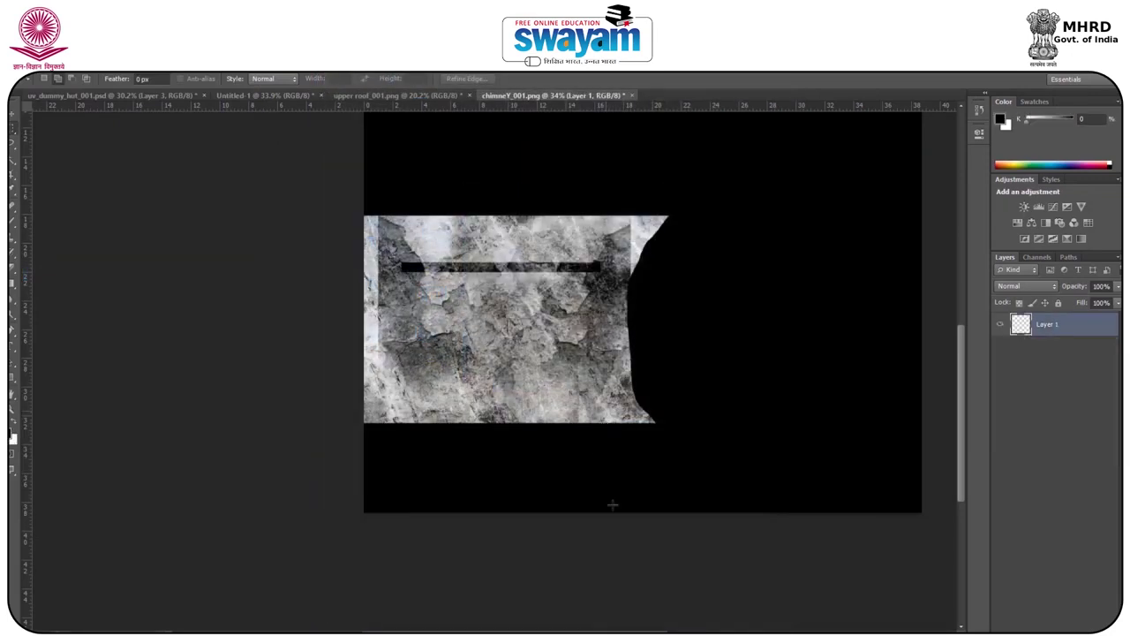
Switch to Maya, put the UV Editor away and assign a new Lambert material to the whole chimney.
click(693, 609)
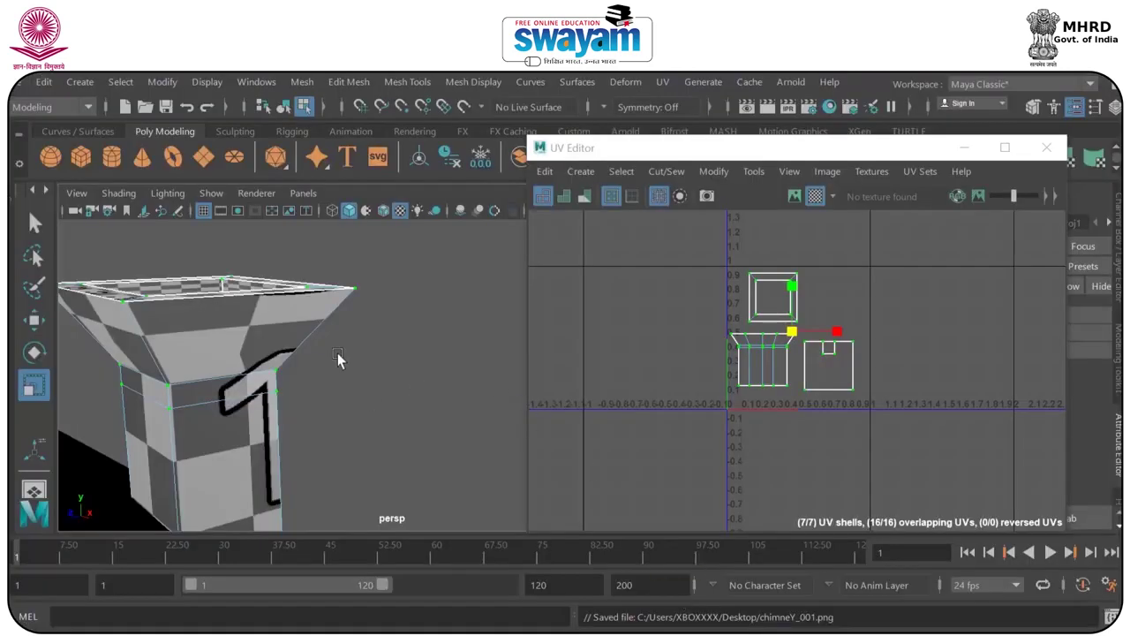
click(970, 152)
right_drag(256, 355, 339, 147)
click(404, 341)
click(274, 348)
right_drag(274, 350, 278, 615)
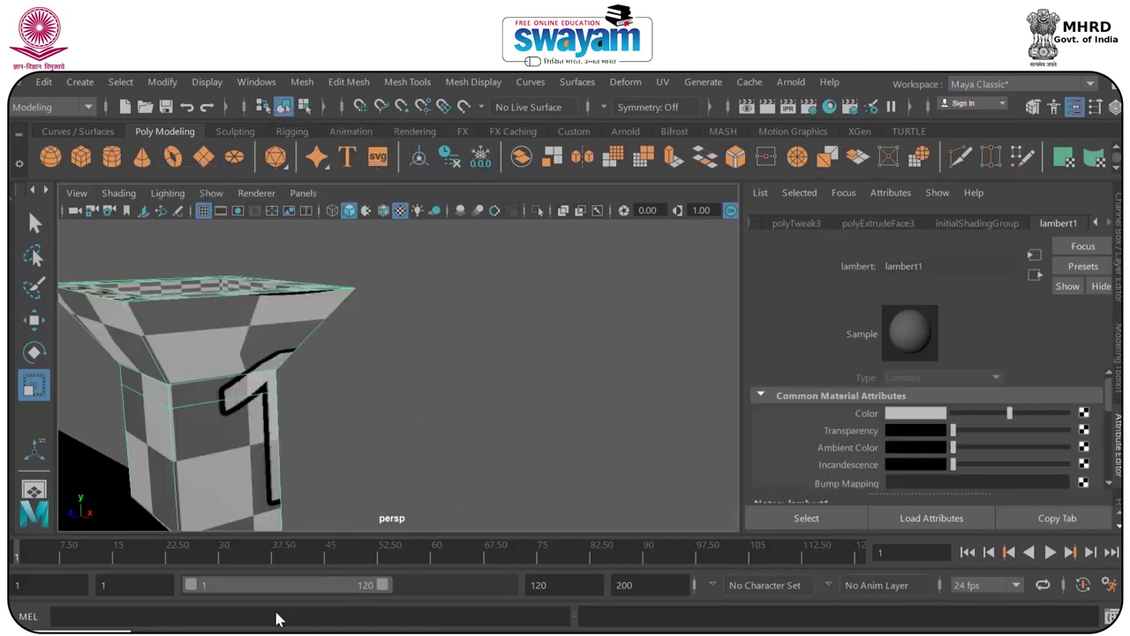
click(679, 210)
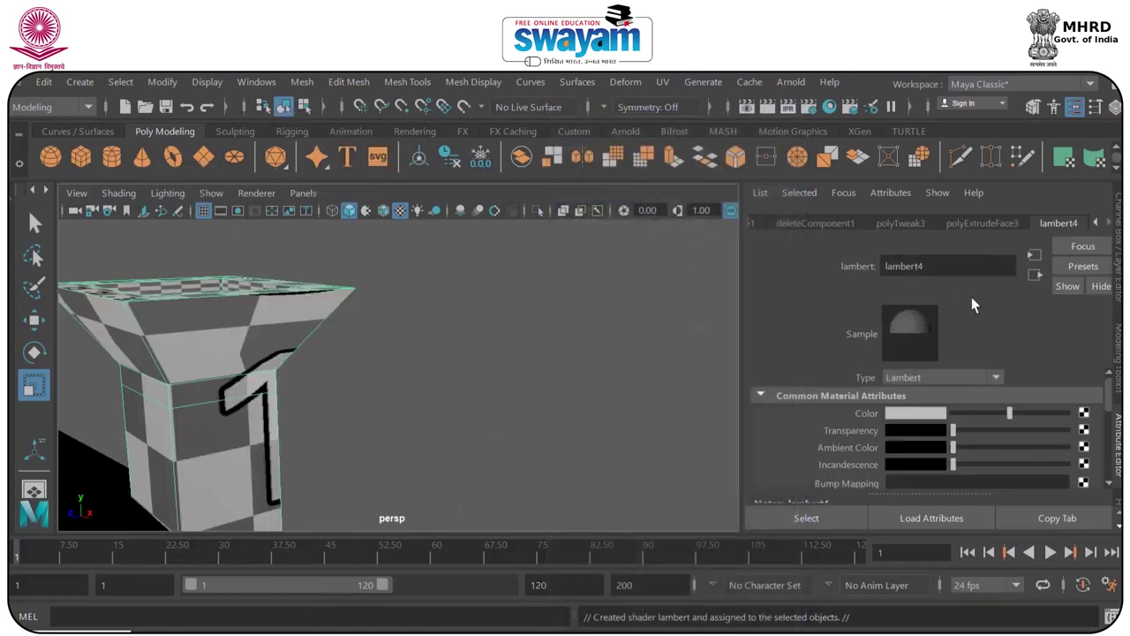
Connect a file texture to the chimney material's Color and load chimneY_001.jpg from the desktop.
click(1083, 413)
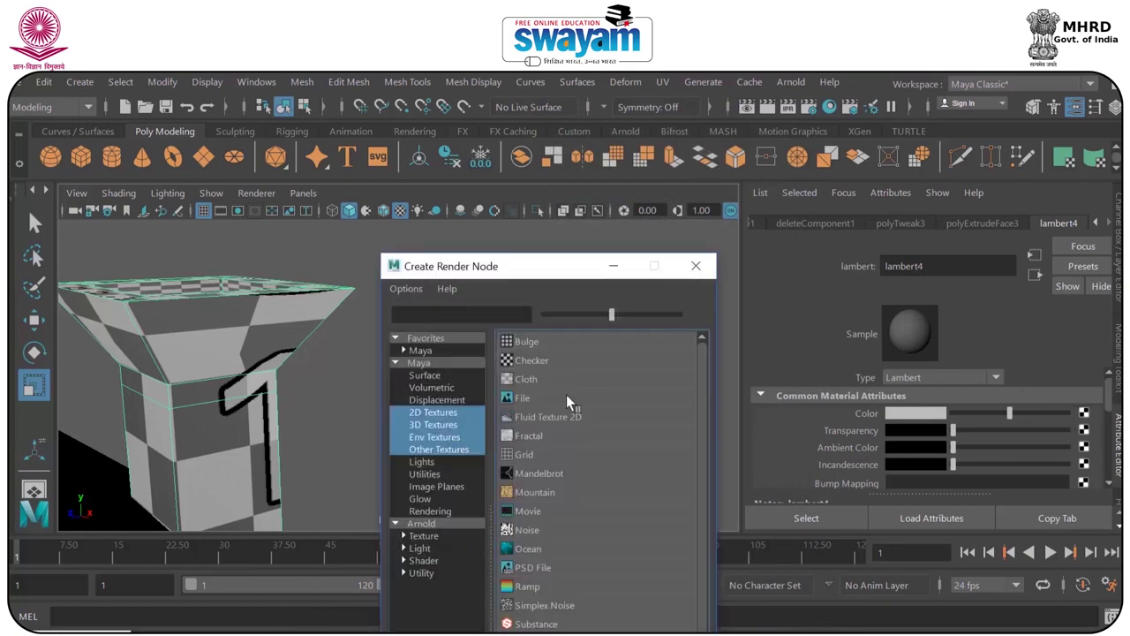
click(527, 378)
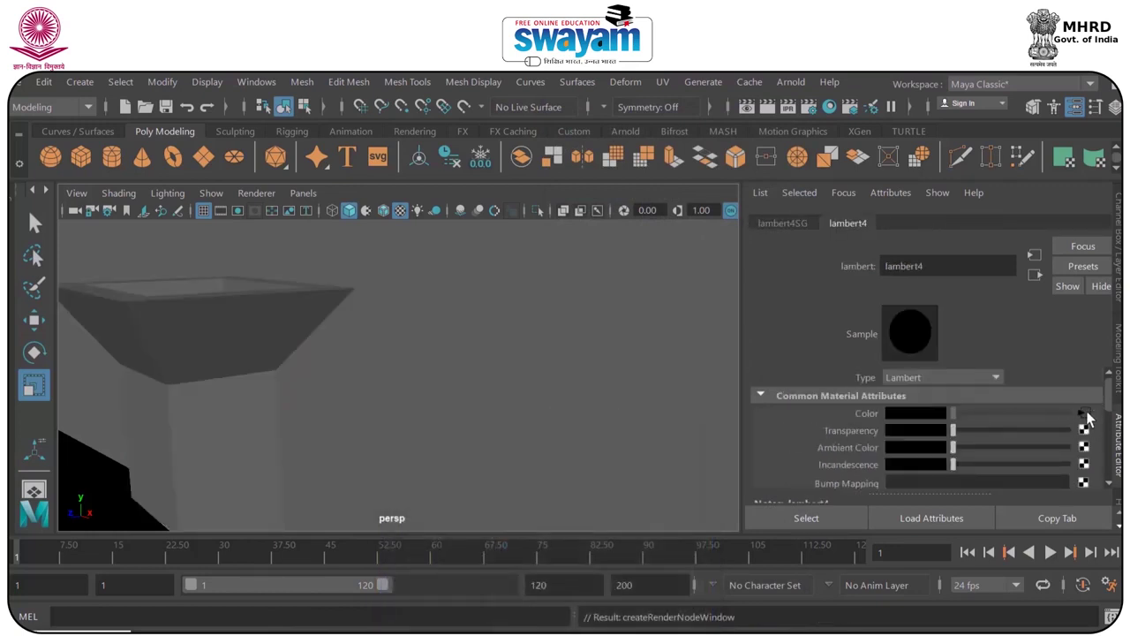
click(1084, 414)
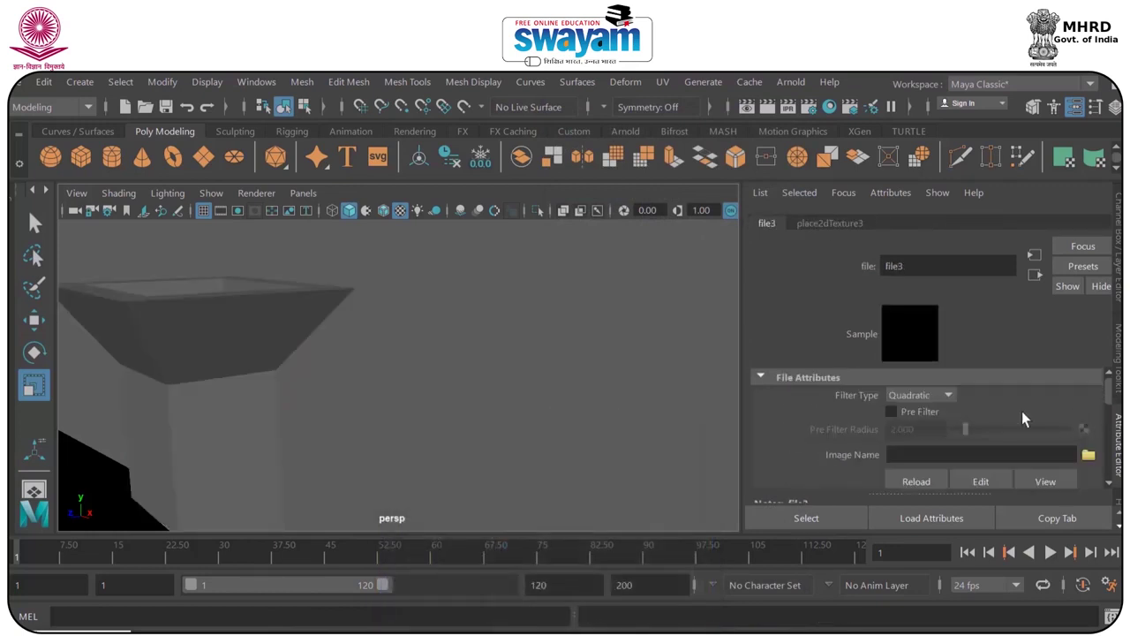
click(1086, 454)
click(254, 263)
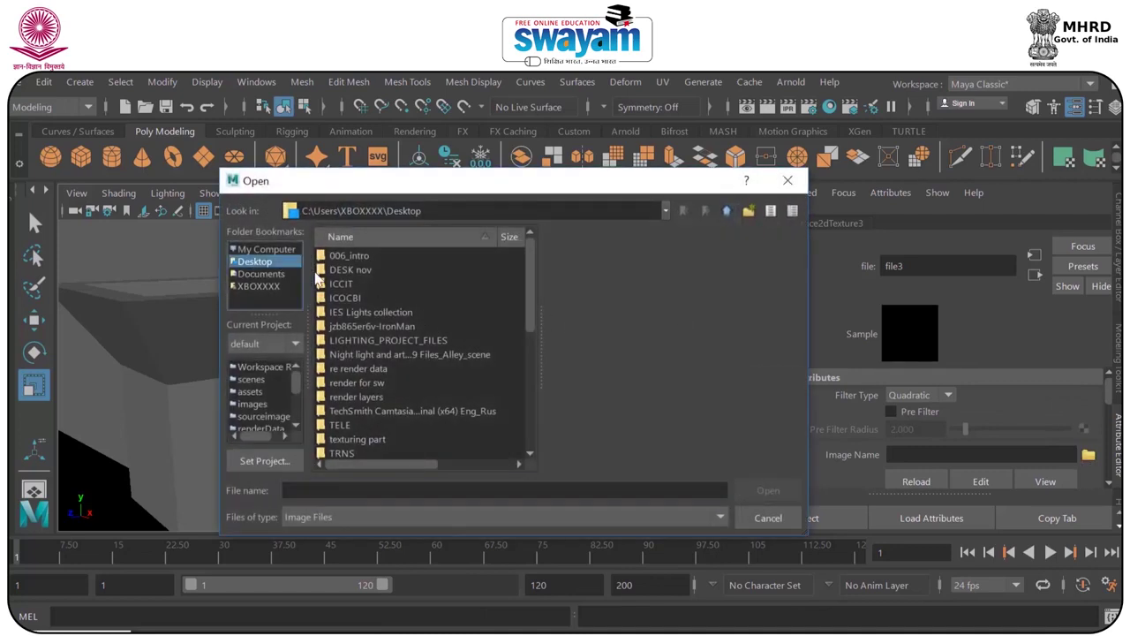
scroll(530, 292, down, 5)
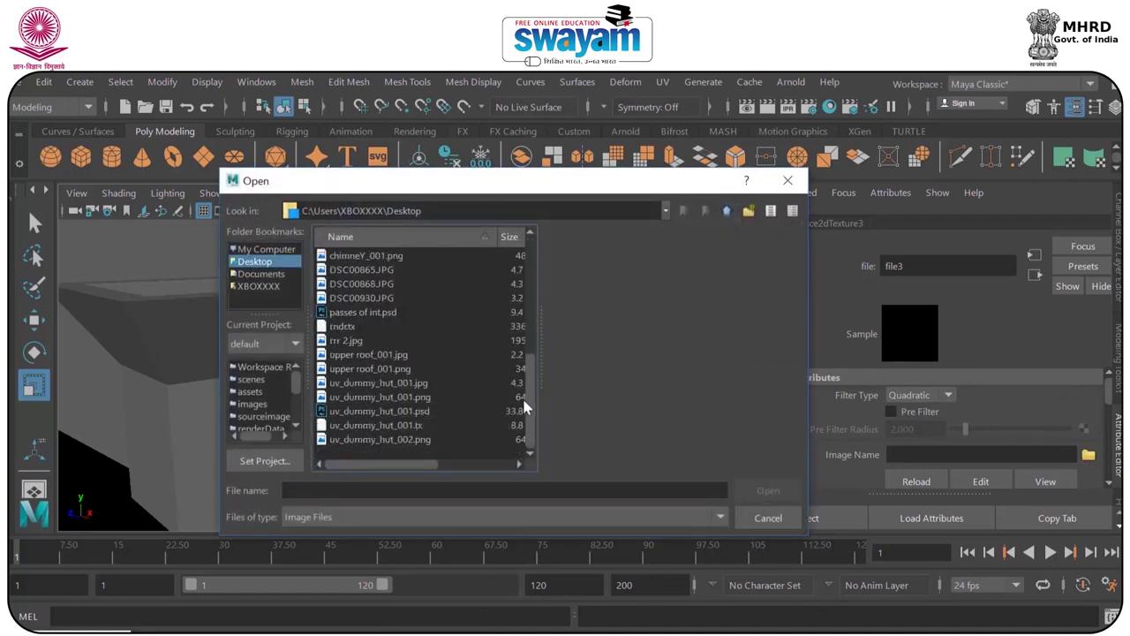
click(396, 286)
click(407, 273)
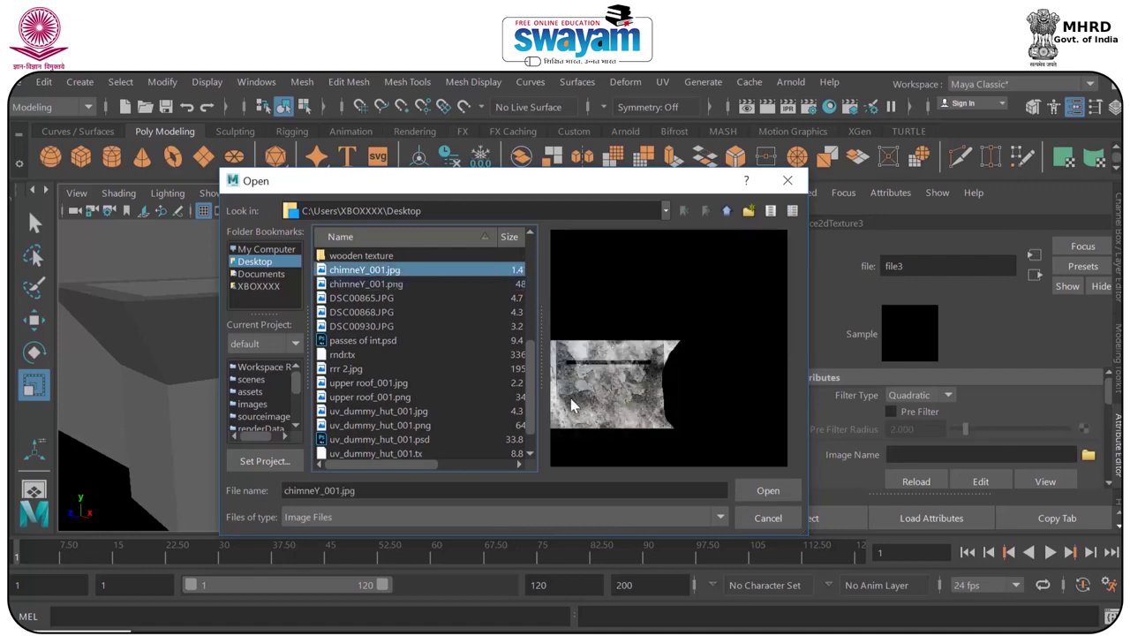
click(765, 493)
Return the chimney to object mode, deselect it and examine the model from several sides.
scroll(404, 344, down, 3)
alt+drag(388, 361, 252, 352)
click(391, 365)
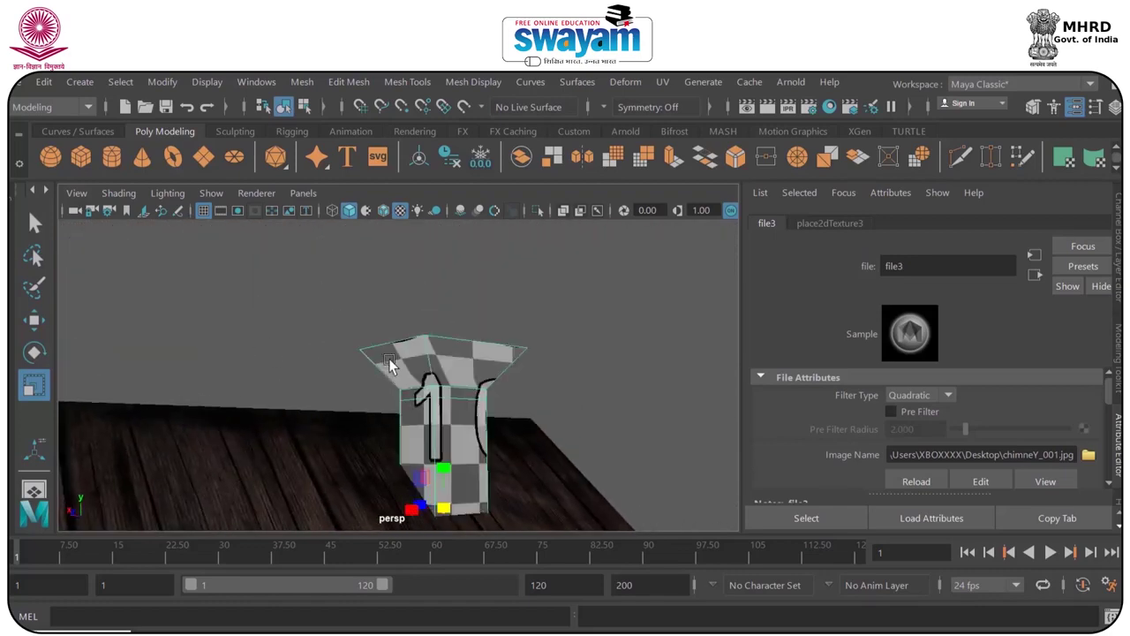
scroll(389, 364, down, 3)
click(558, 304)
right_drag(416, 395, 500, 142)
alt+drag(556, 387, 532, 365)
scroll(343, 355, up, 5)
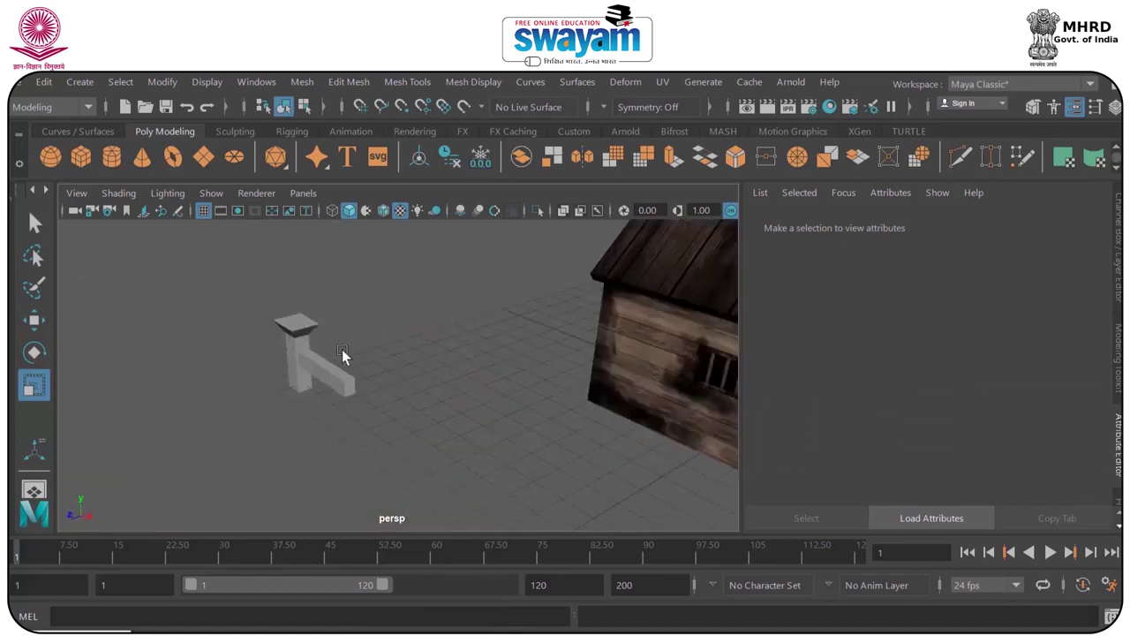
Select the untextured post with the flared cap and open its UV layout in the UV Editor.
alt+drag(343, 356, 361, 358)
alt+middle_drag(361, 358, 516, 335)
alt+drag(517, 337, 358, 295)
click(360, 374)
alt+drag(360, 373, 415, 397)
scroll(363, 376, up, 4)
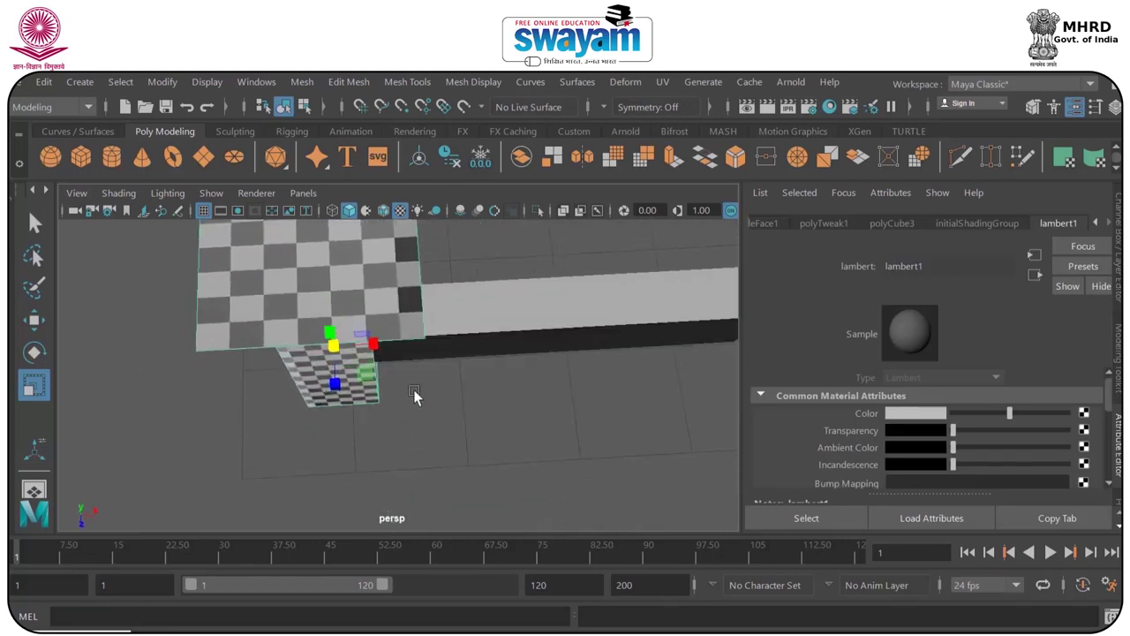
alt+drag(363, 312, 442, 225)
click(660, 82)
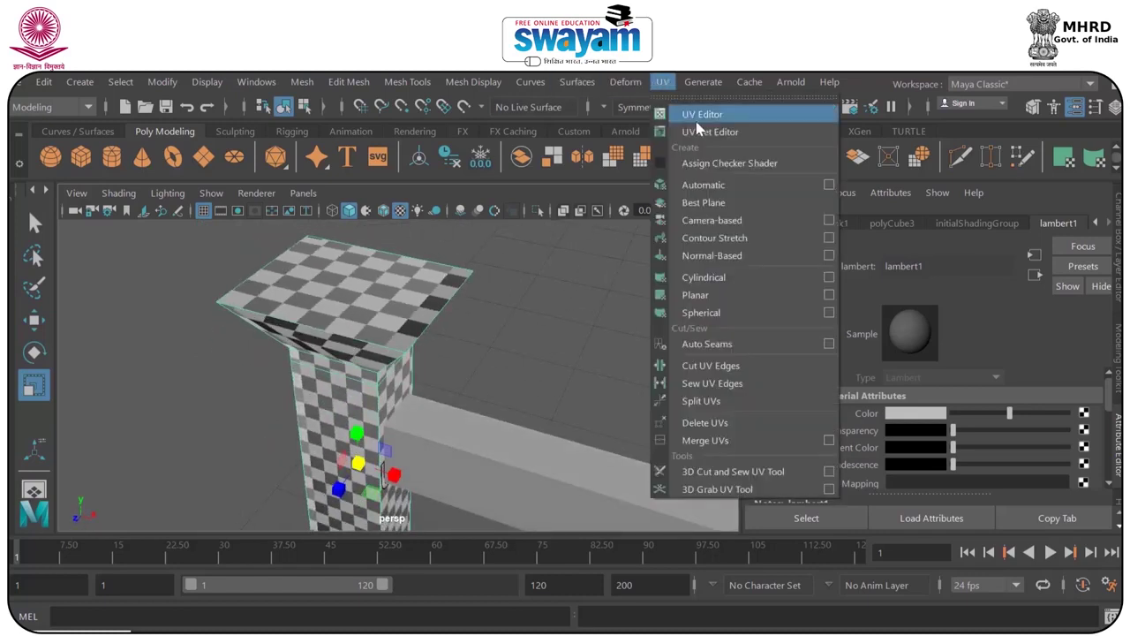
click(696, 115)
scroll(622, 284, down, 2)
alt+middle_drag(609, 280, 742, 286)
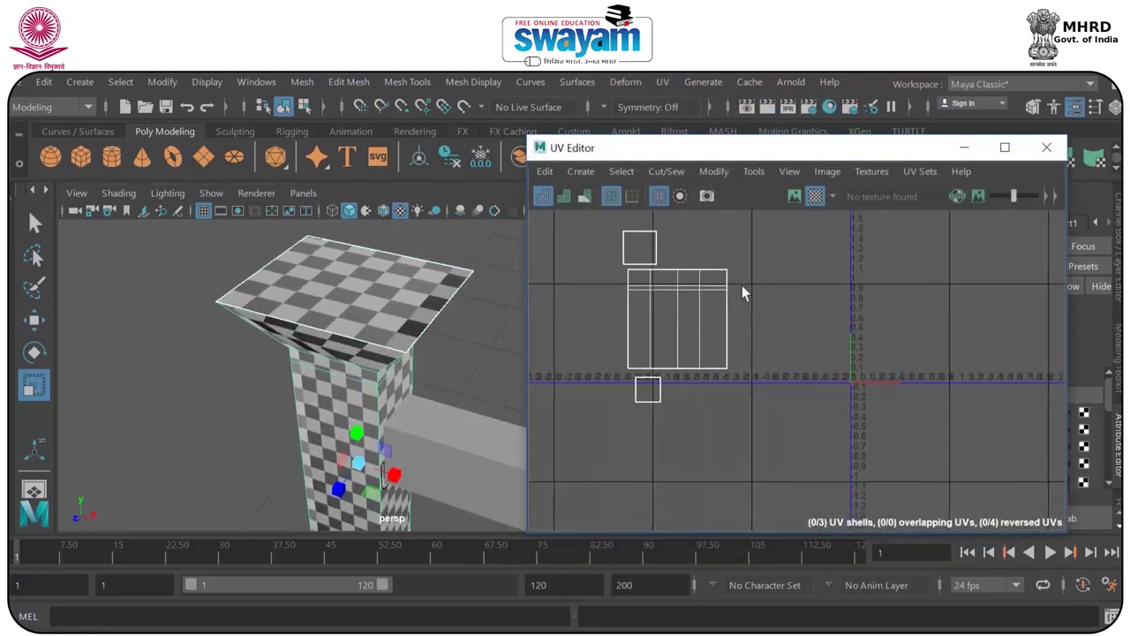
Select all the post's UVs, scale them down to about half size and move them inside the 0–1 UV square.
right_drag(680, 341, 750, 342)
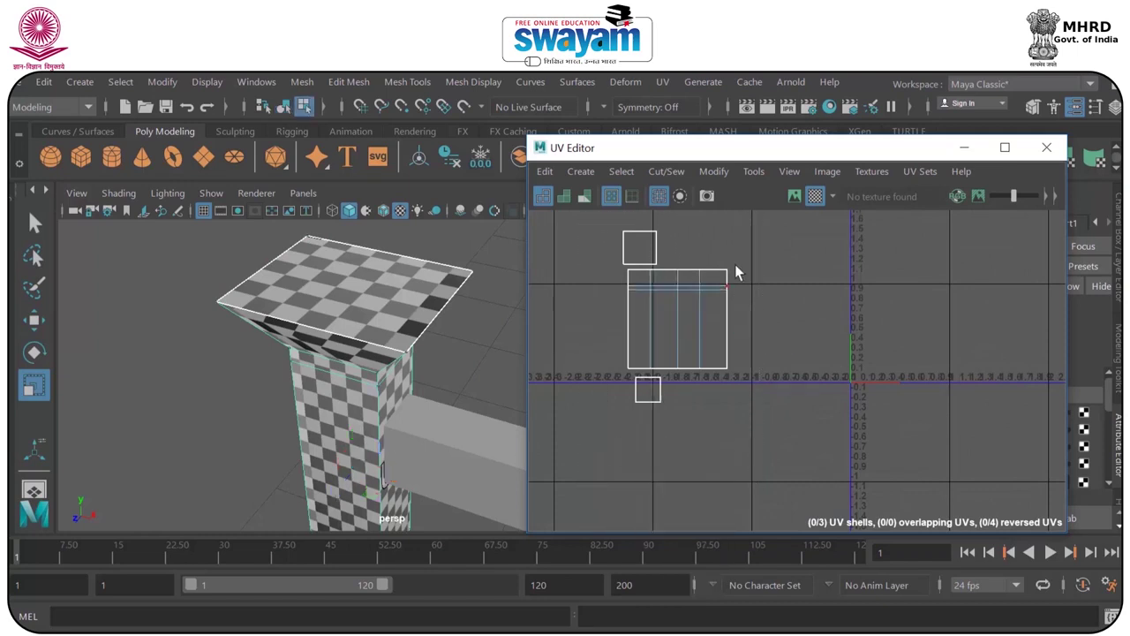
drag(751, 213, 594, 459)
drag(673, 320, 928, 347)
key(w)
key(r)
key(w)
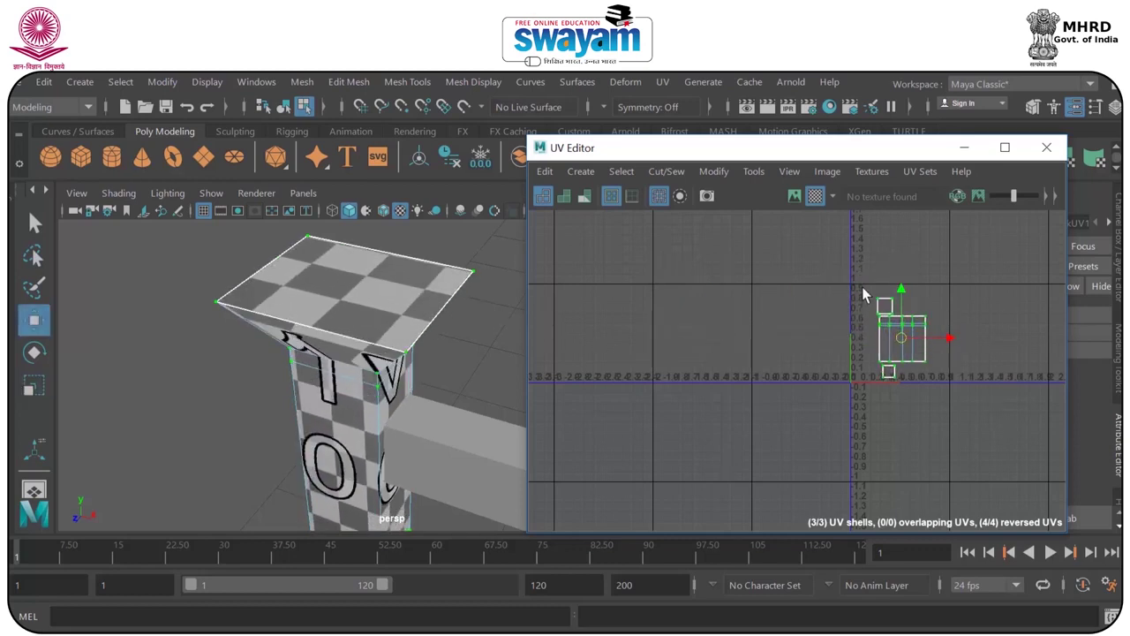
Widen the cap's UV shell horizontally until the checker squares on the post's top face look evenly proportioned.
scroll(872, 337, up, 6)
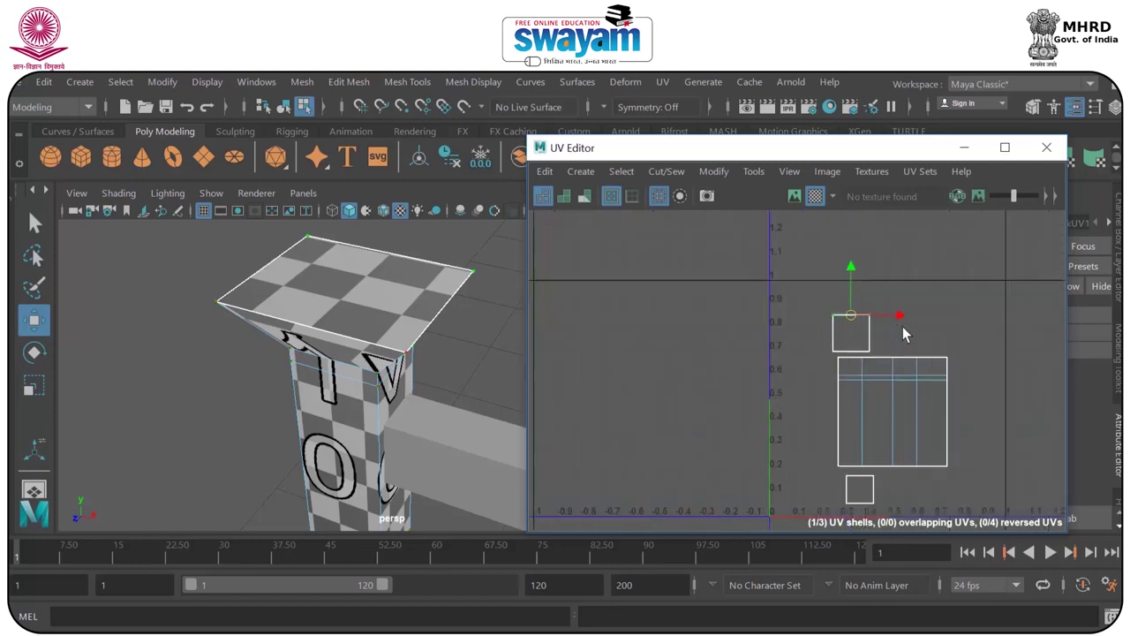
key(e)
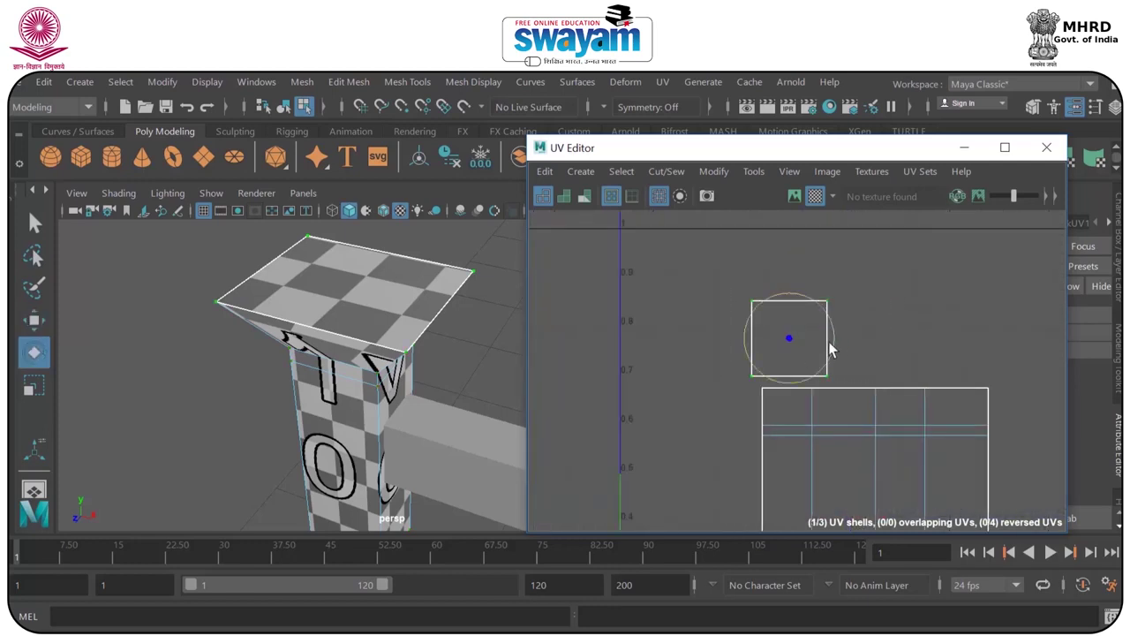
key(r)
drag(835, 349, 857, 352)
alt+drag(431, 355, 453, 402)
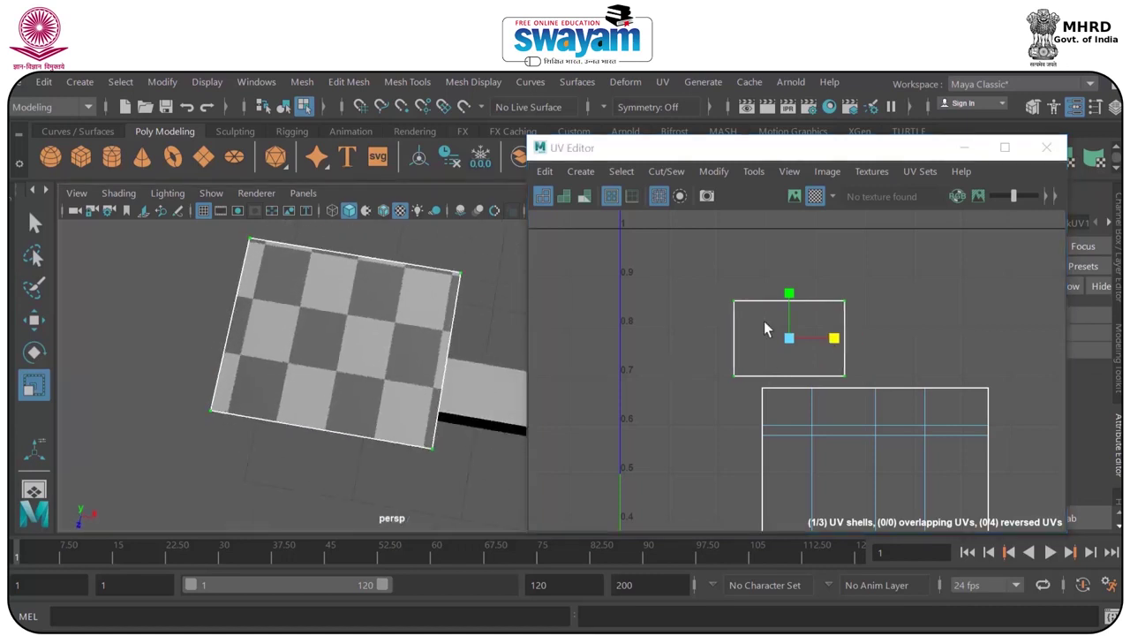
drag(847, 339, 825, 340)
right_drag(814, 344, 900, 335)
Select all of the post's UV shells and save a UV snapshot of them to the desktop as pannel_001.
scroll(899, 334, down, 5)
drag(955, 278, 816, 502)
click(827, 171)
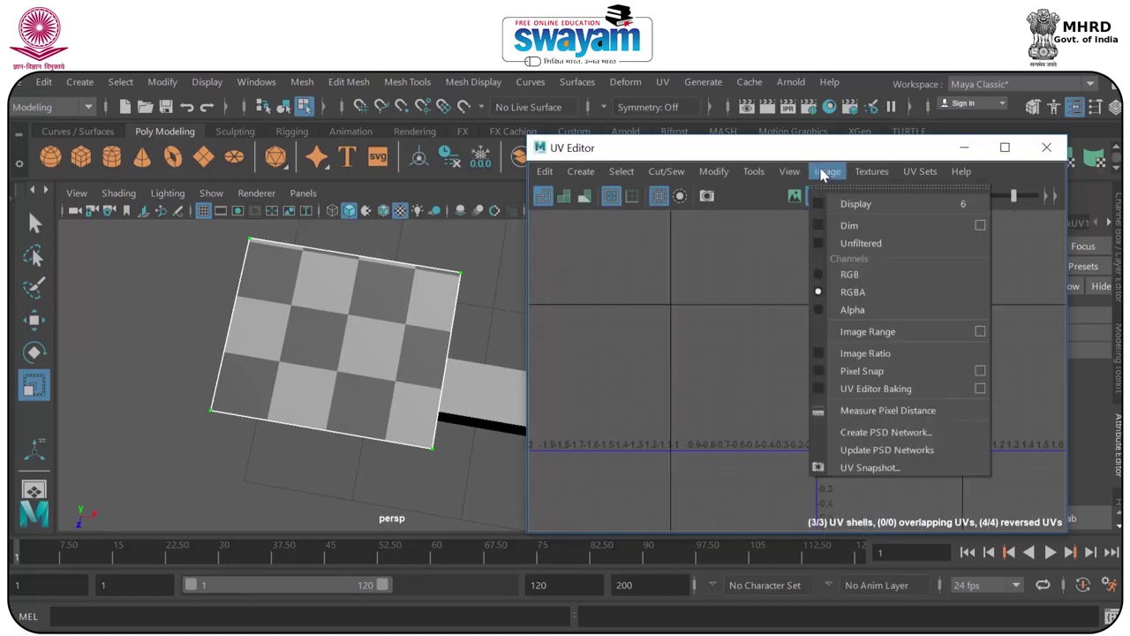
click(869, 468)
click(938, 232)
click(305, 491)
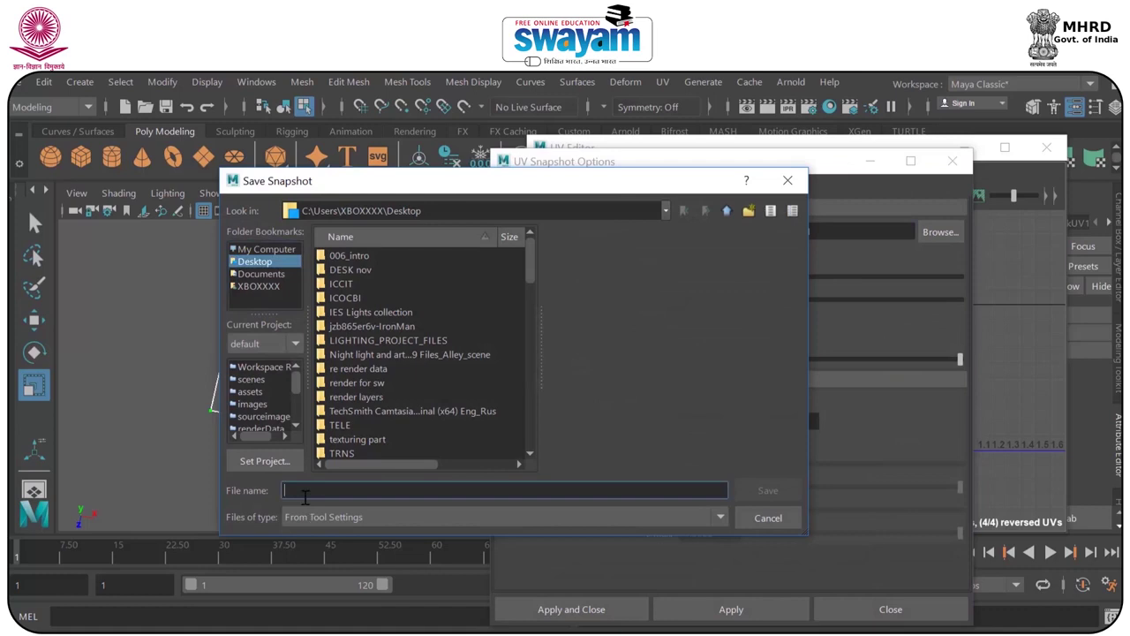
text(pannel_001)
click(767, 490)
click(582, 609)
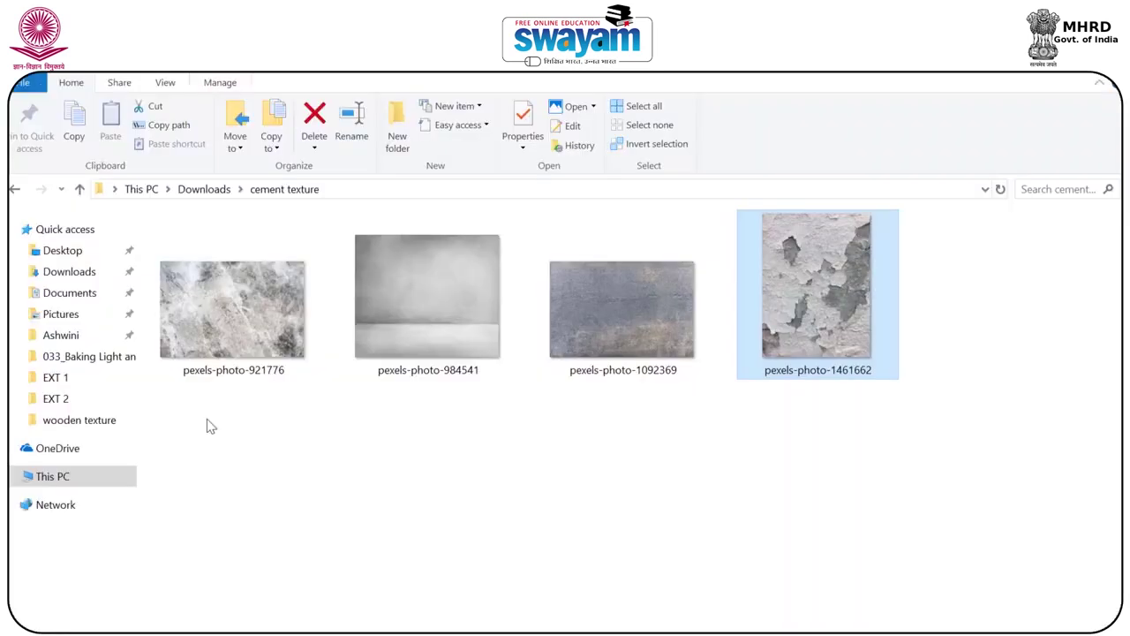
Open the pannel_001 snapshot in Photoshop, add a black-filled layer beneath the UV lines and an empty layer between them.
click(70, 254)
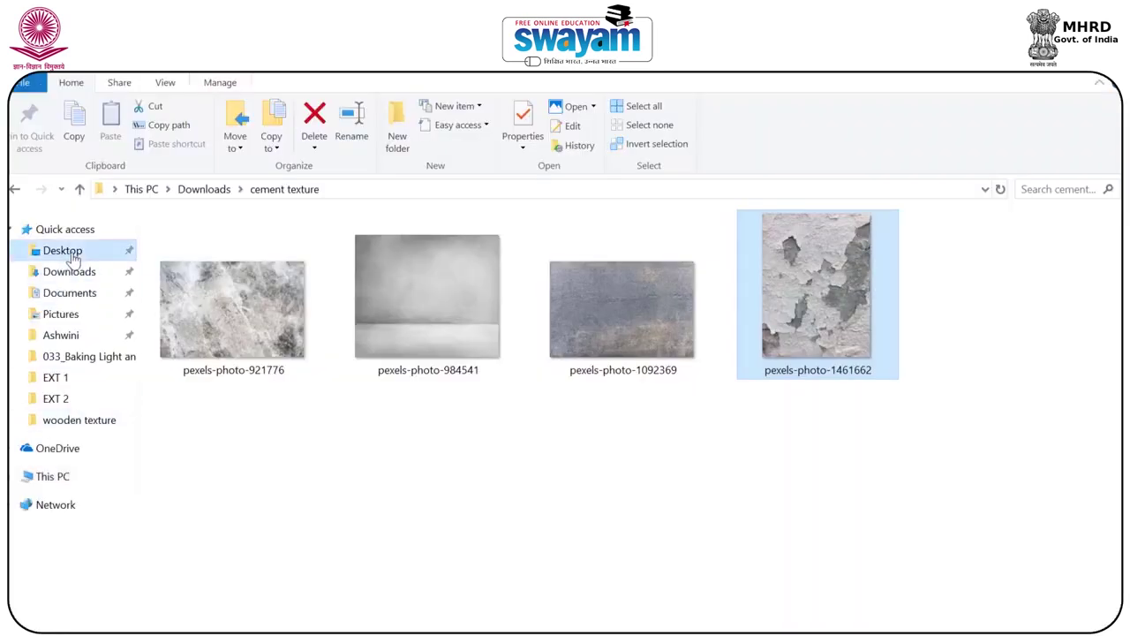
key(p)
drag(313, 323, 745, 96)
click(1094, 630)
key(alt+BackSpace)
drag(1059, 320, 1056, 381)
key(ctrl+shift+alt+n)
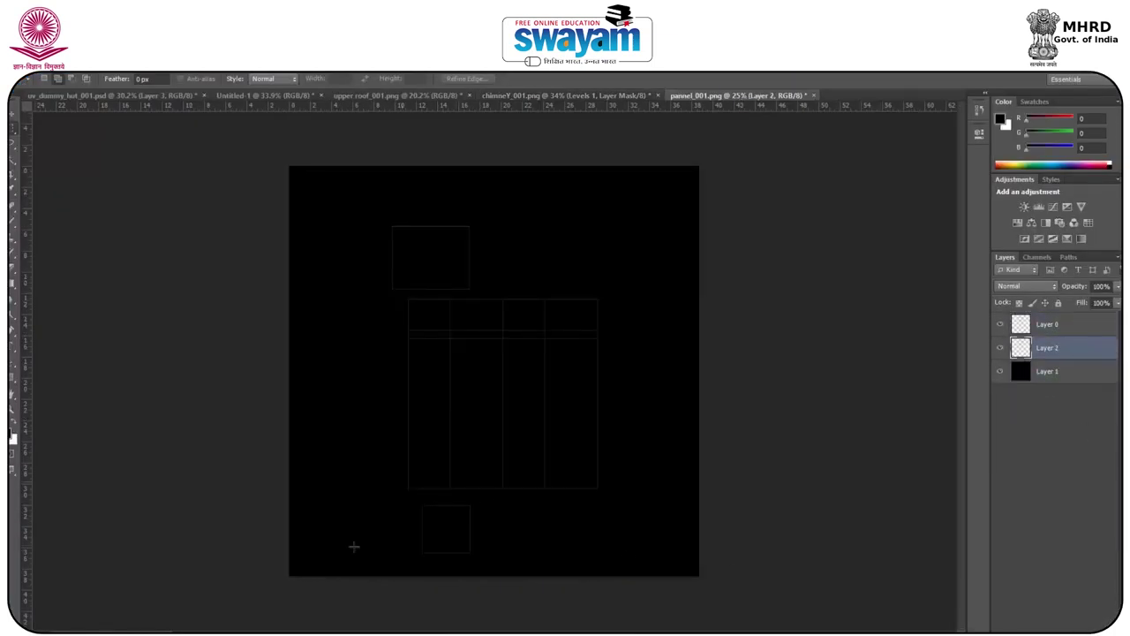
Place image 9 from the desktop's wooden texture folder into the pannel_001 document, over the left part of the large UV shell.
key(alt+Tab)
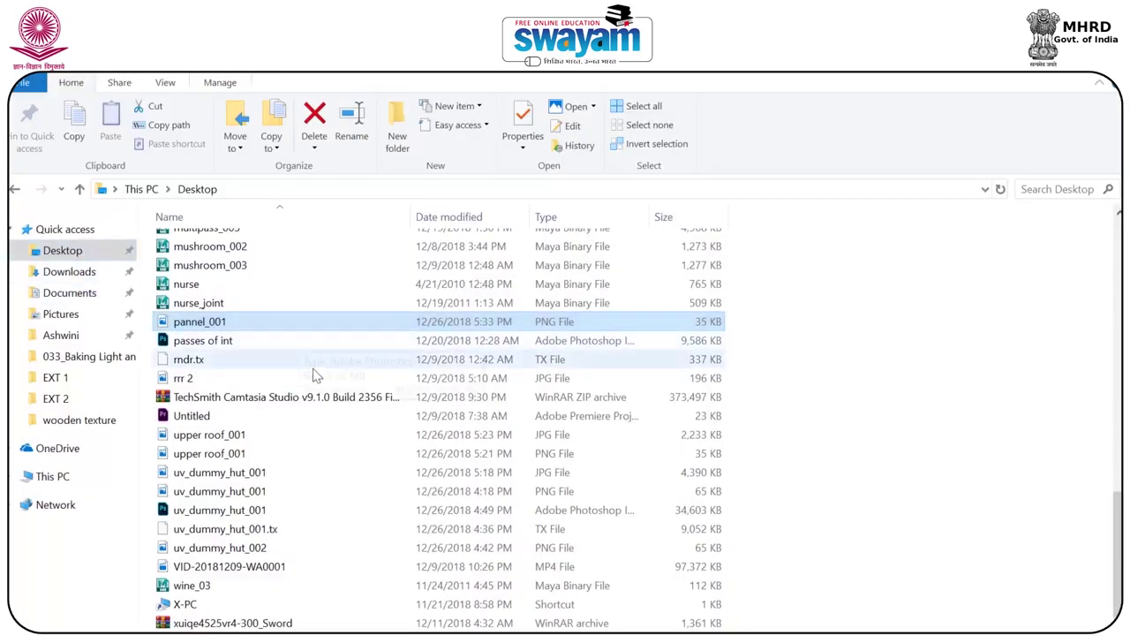
click(742, 375)
scroll(739, 305, up, 15)
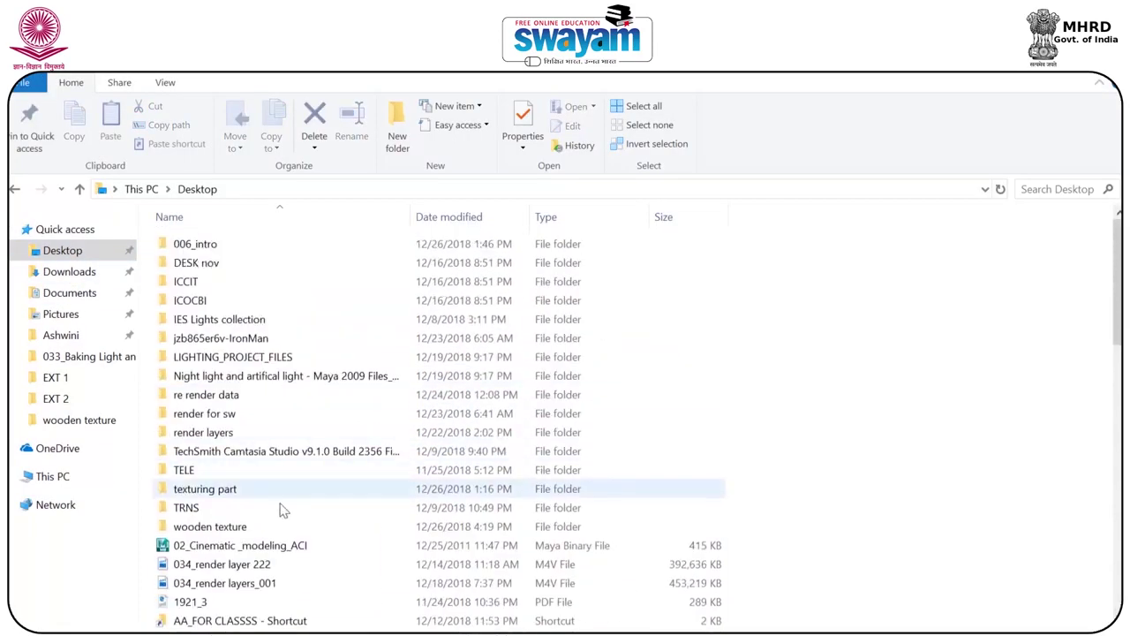
double_click(248, 527)
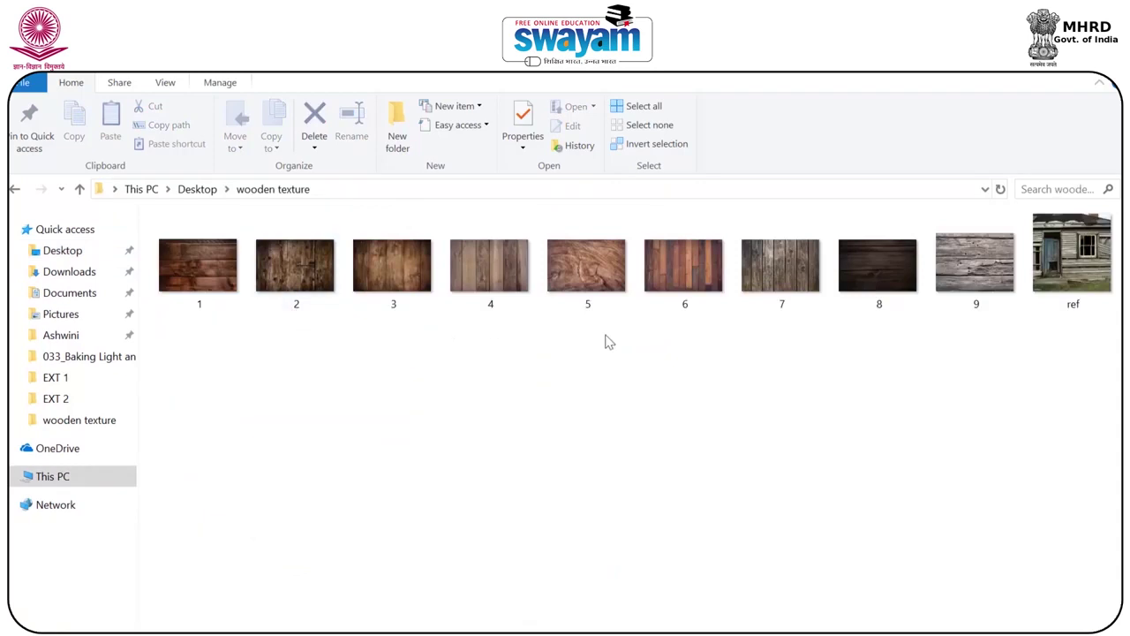
click(580, 280)
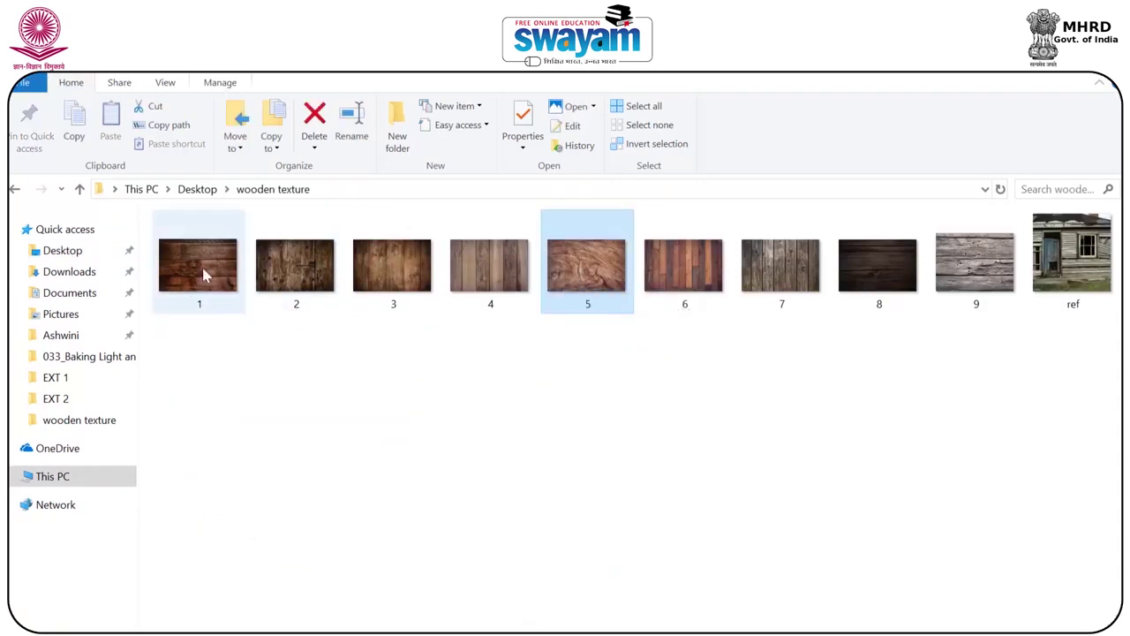
click(219, 298)
drag(976, 264, 516, 467)
drag(512, 406, 502, 435)
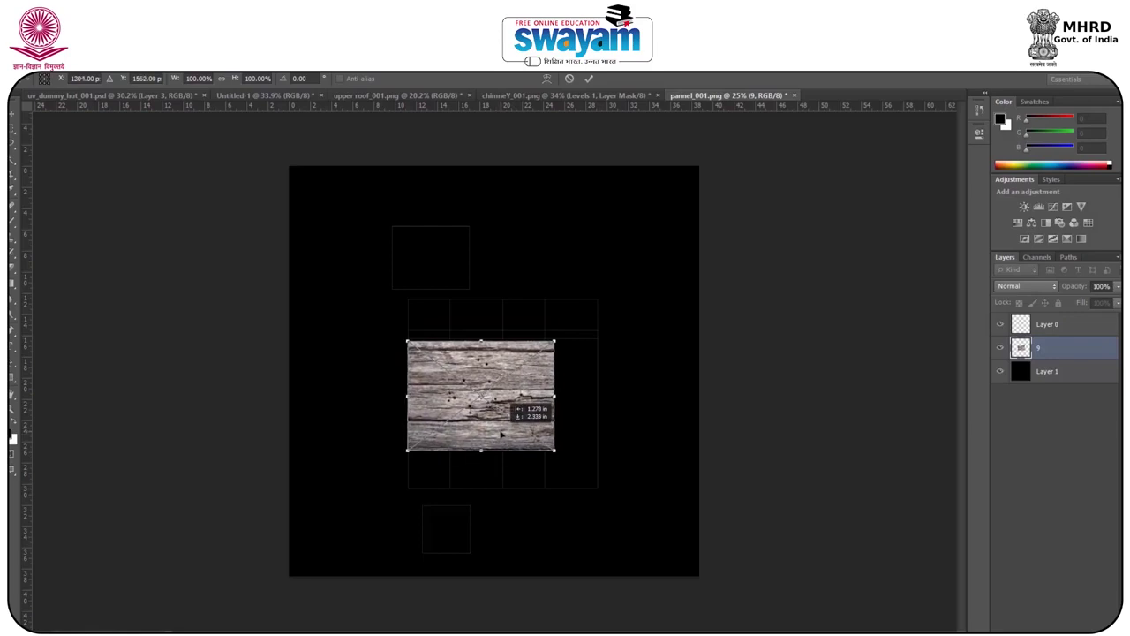
Rotate the placed planks to 90° and enlarge them to about 133% so they span the large UV shell's height.
drag(565, 320, 579, 454)
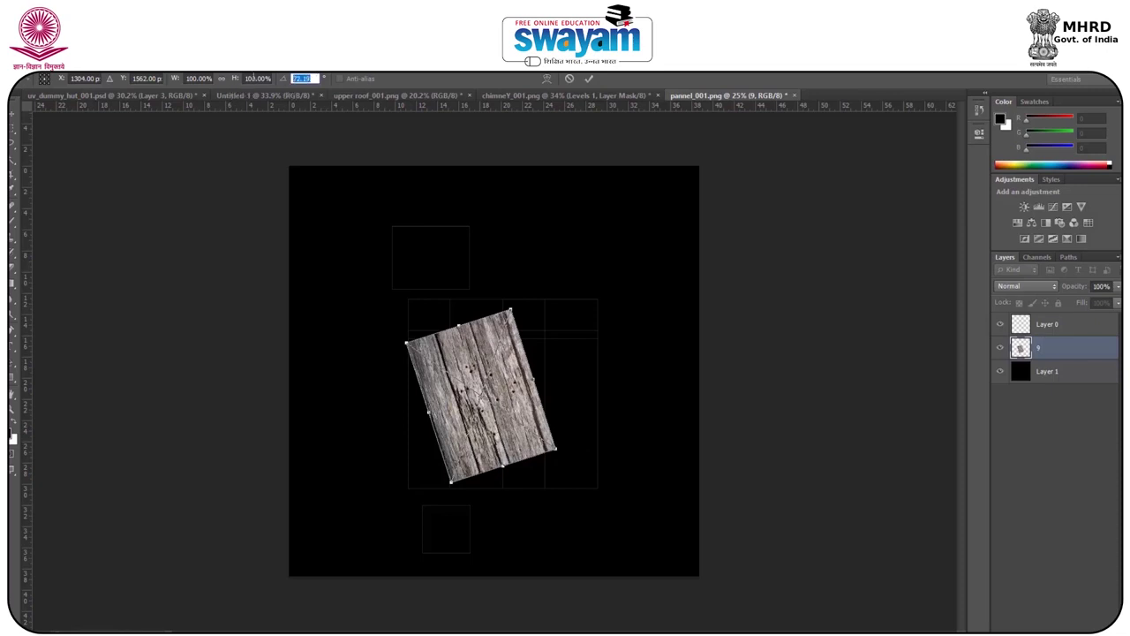
text(90)
key(Return)
drag(420, 320, 400, 298)
drag(402, 470, 385, 497)
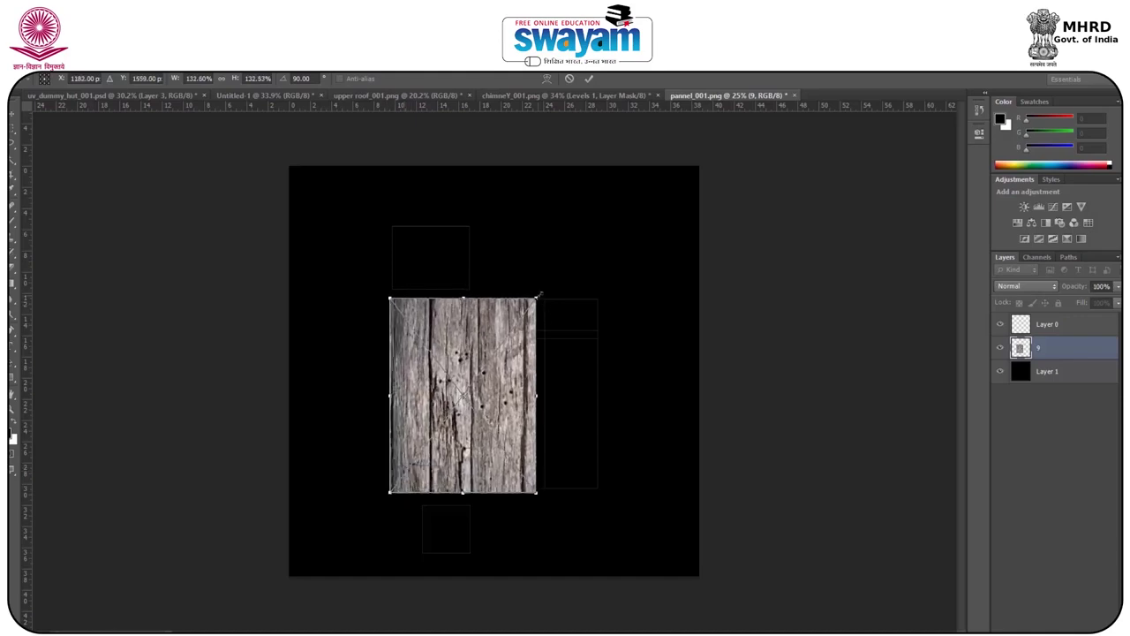
drag(541, 294, 543, 291)
key(Return)
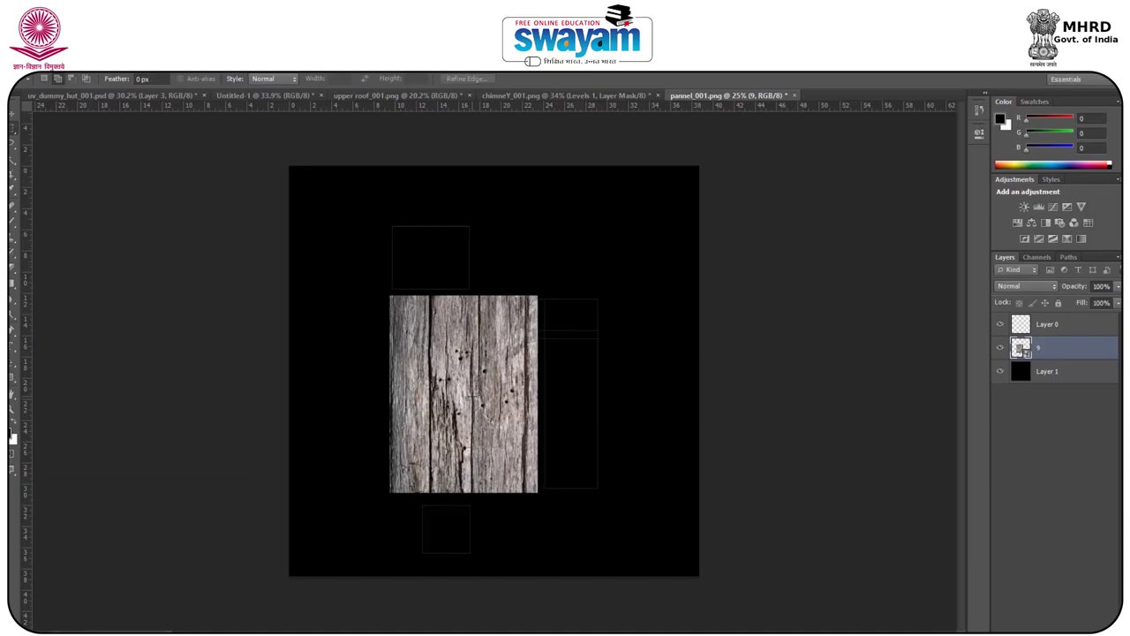
Duplicate the planks layer and shift the copy rightward so the wood covers the full width of the large UV shell.
key(v)
key(alt+v)
key(Escape)
alt+drag(452, 391, 516, 392)
key(ctrl+z)
click(457, 356)
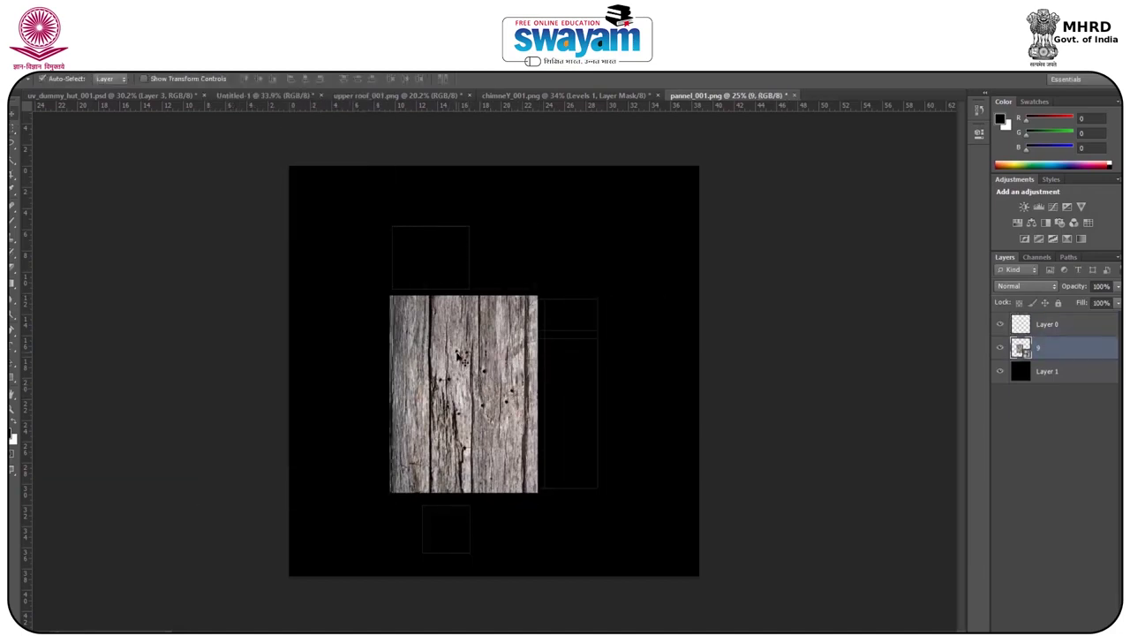
alt+drag(458, 360, 509, 362)
Rasterize the copied planks layer and erase its left edge to blend the seam with the original planks.
right_click(1083, 348)
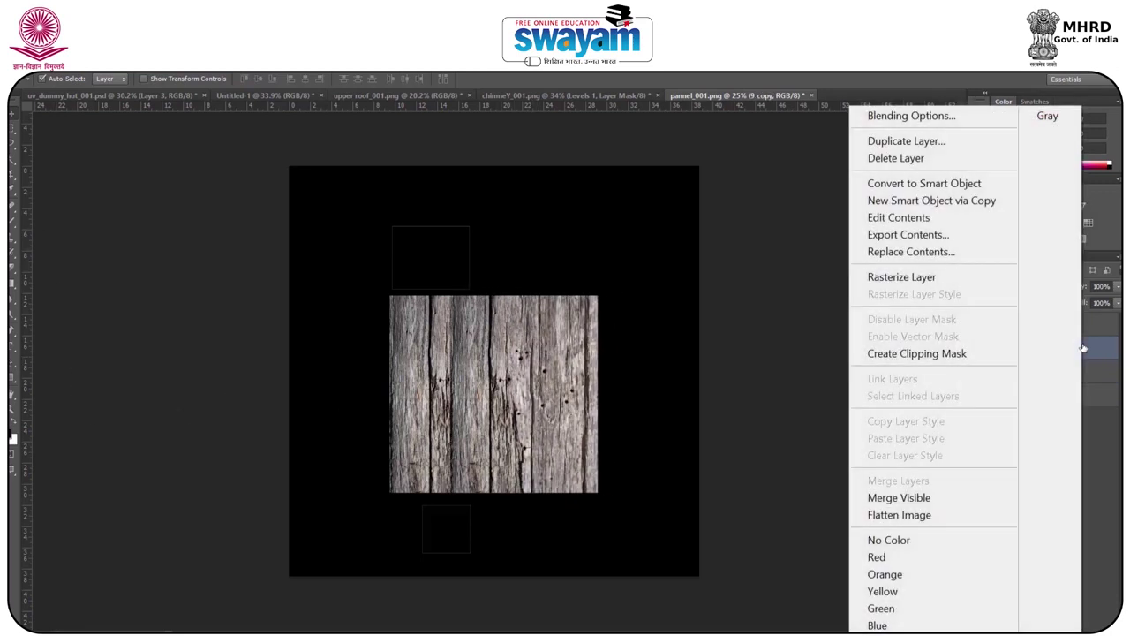
click(916, 276)
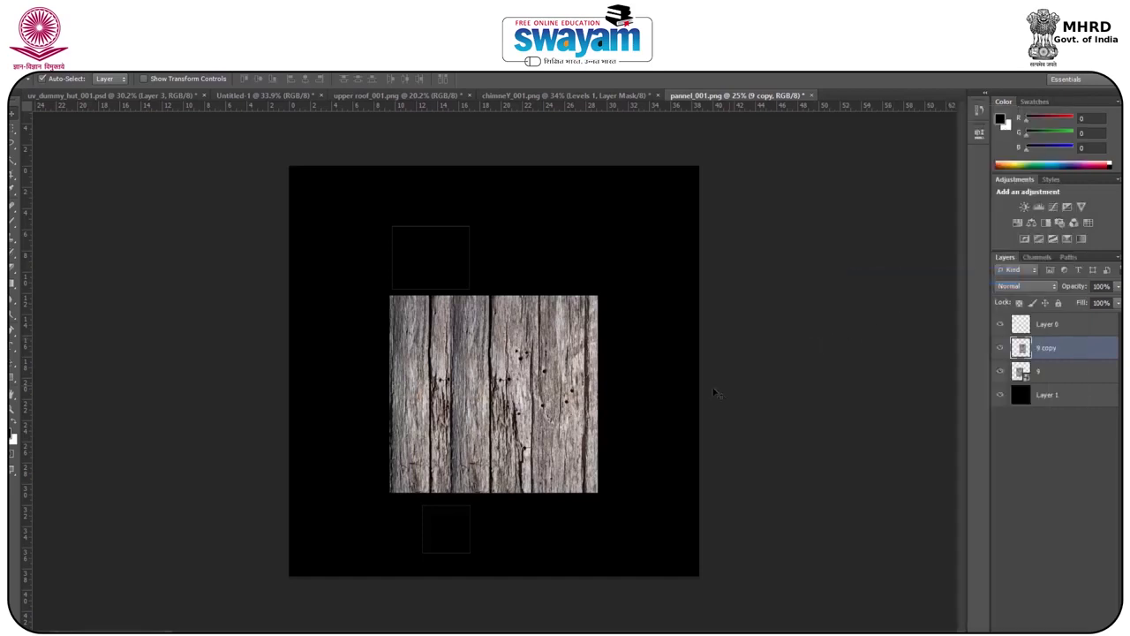
key(m)
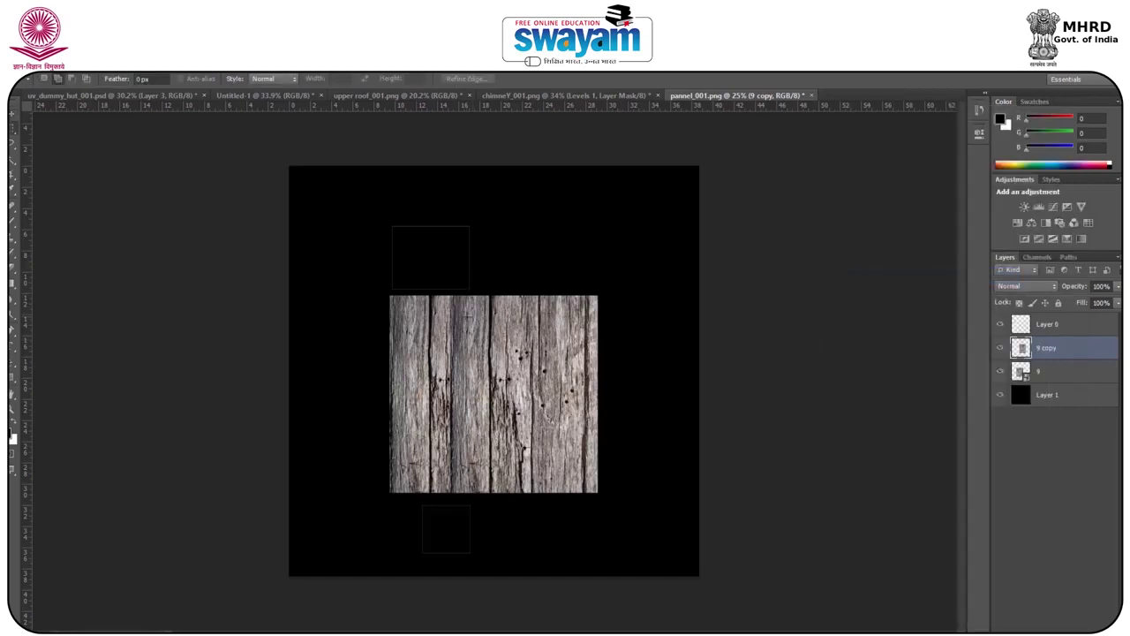
key(e)
Duplicate the original planks, shrink the copy to about 73% and set its rotation to 180° so the boards run horizontally.
key(v)
alt+drag(423, 391, 371, 310)
key(ctrl+t)
shift+drag(487, 214, 417, 306)
drag(309, 350, 306, 77)
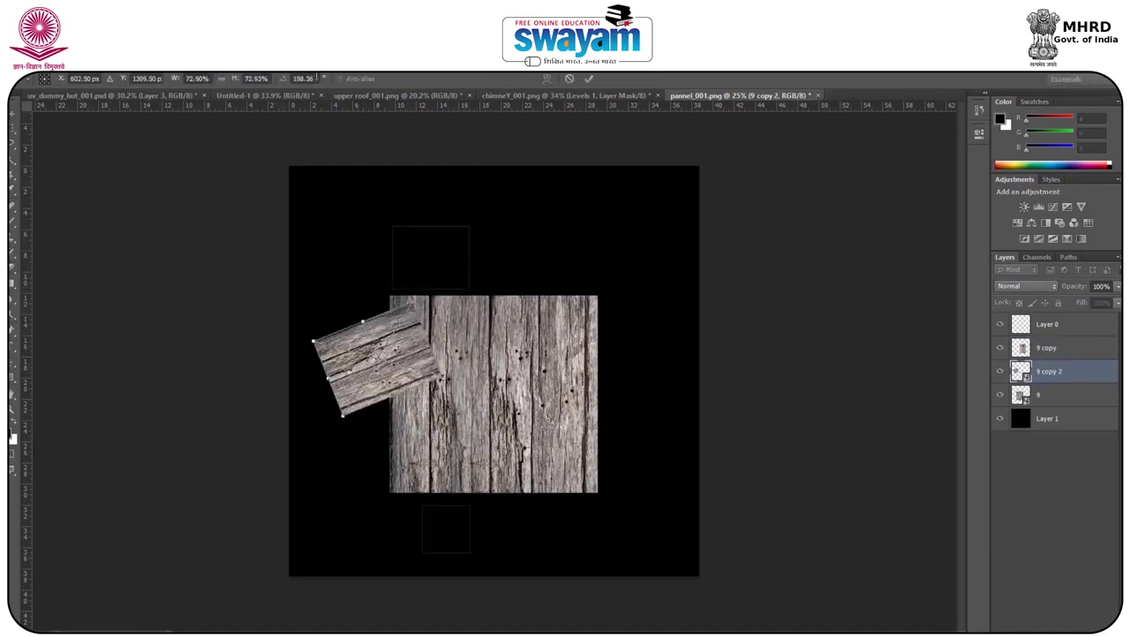
text(180)
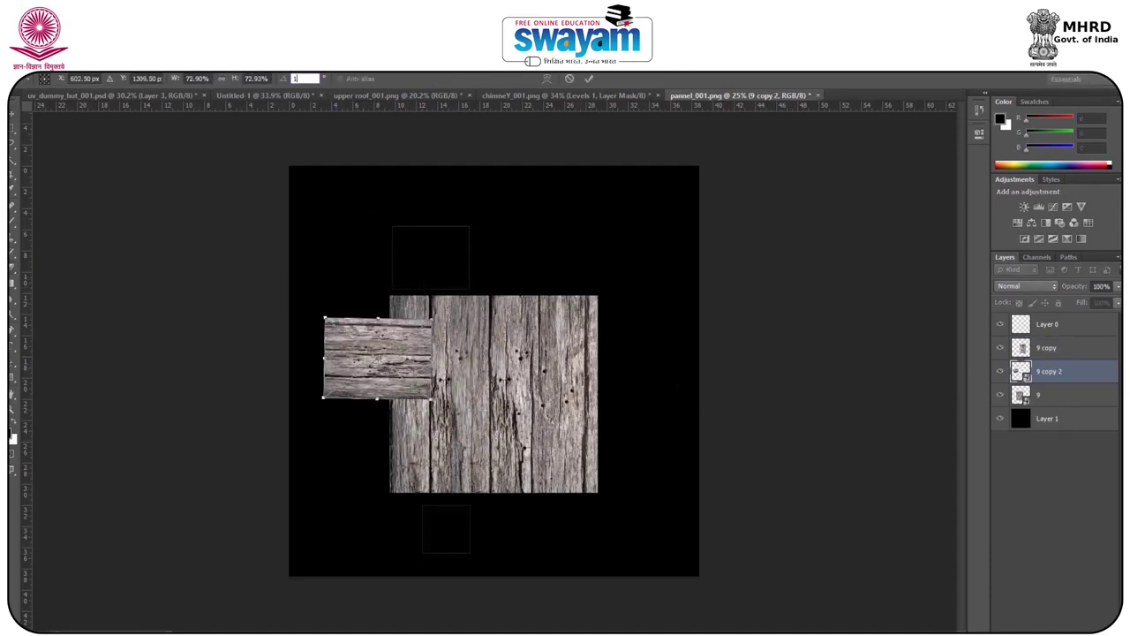
Position the small planks over the upper small UV shell and place a duplicate over the lower small shell.
drag(361, 351, 419, 293)
key(alt+space)
click(464, 293)
drag(471, 275, 477, 542)
key(Return)
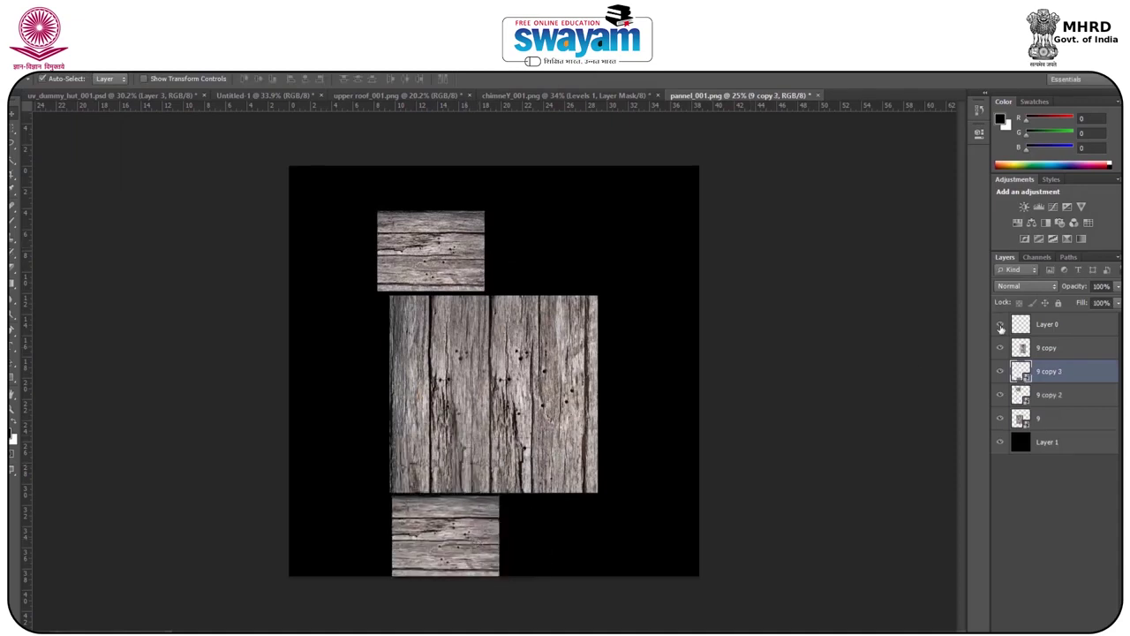
Hide the UV line layer and save the texture to the desktop as a JPEG named pannel_001.
click(74, 60)
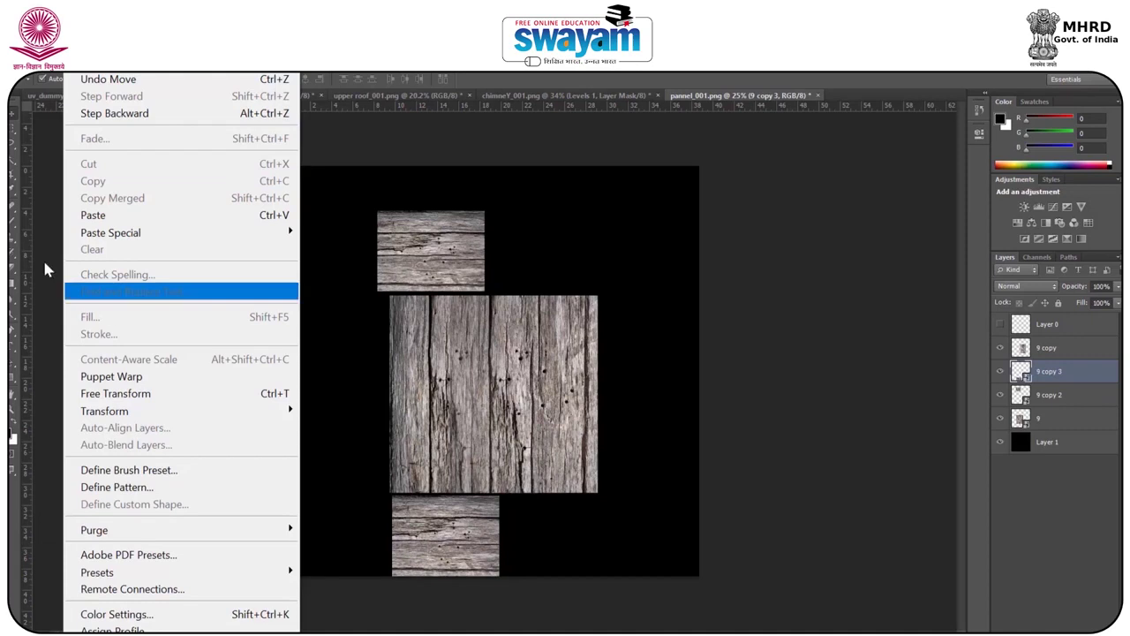
mouse_move(37, 61)
click(69, 272)
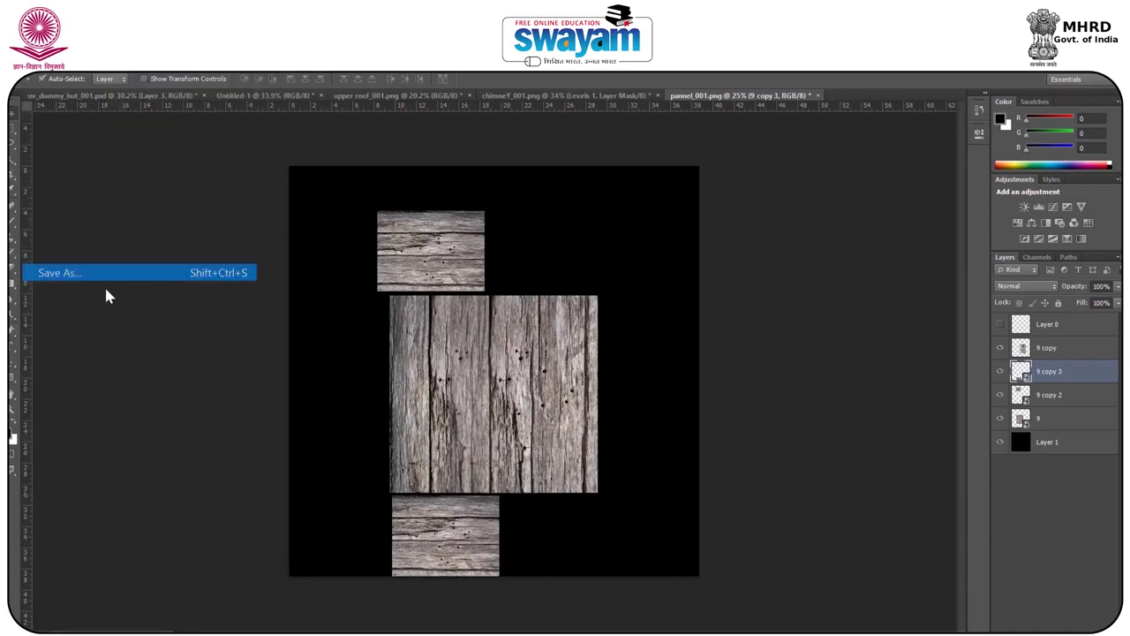
click(541, 413)
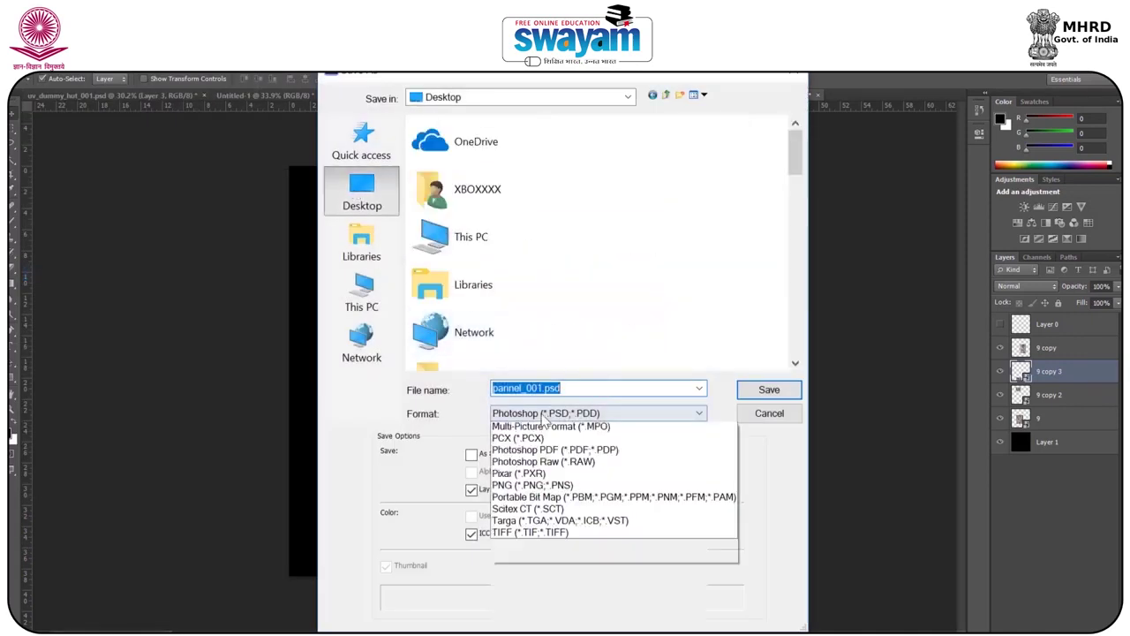
key(j)
key(Return)
key(Return)
key(Return)
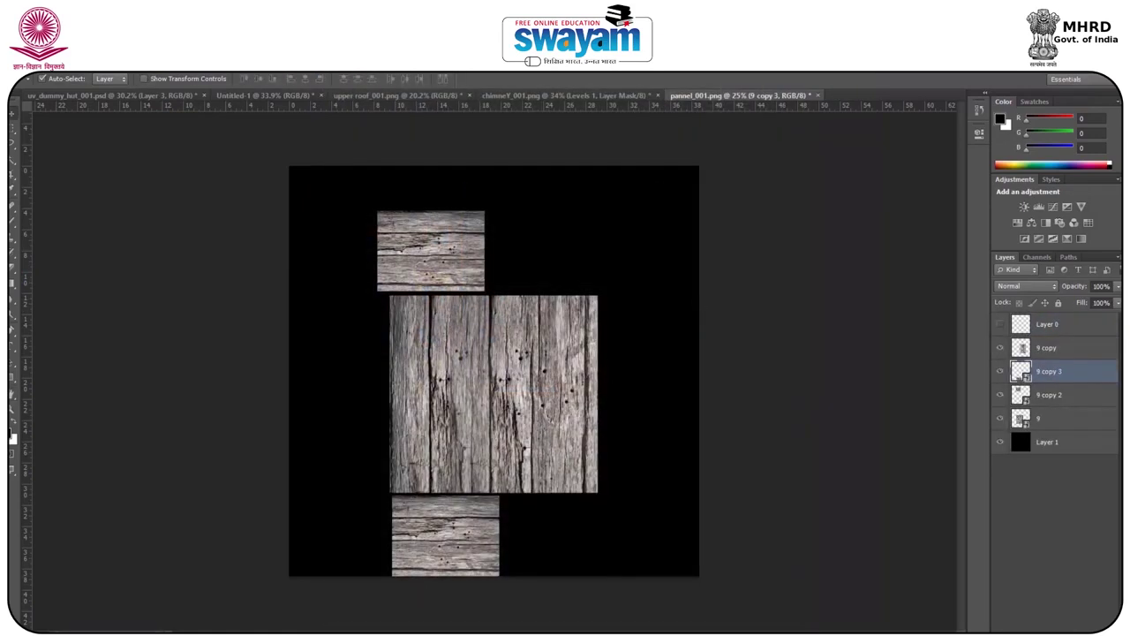
Switch to Maya, select the post in object mode, assign it a new Lambert material and close the UV Editor.
mouse_move(629, 632)
click(680, 618)
alt+drag(379, 405, 327, 397)
right_drag(329, 403, 431, 220)
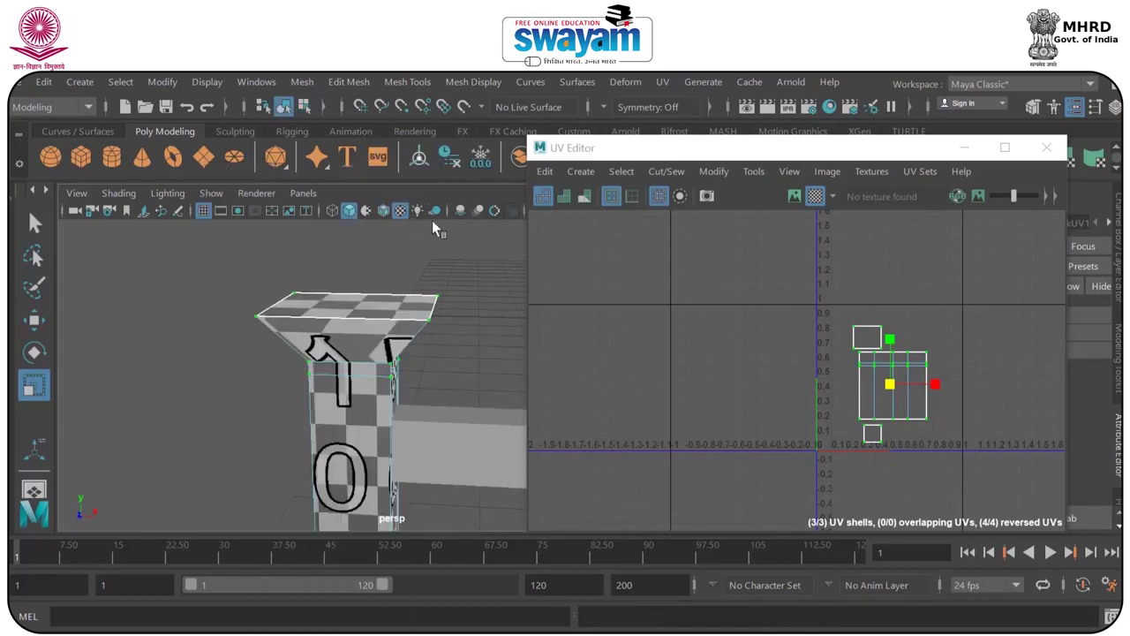
click(406, 332)
right_drag(407, 331, 394, 623)
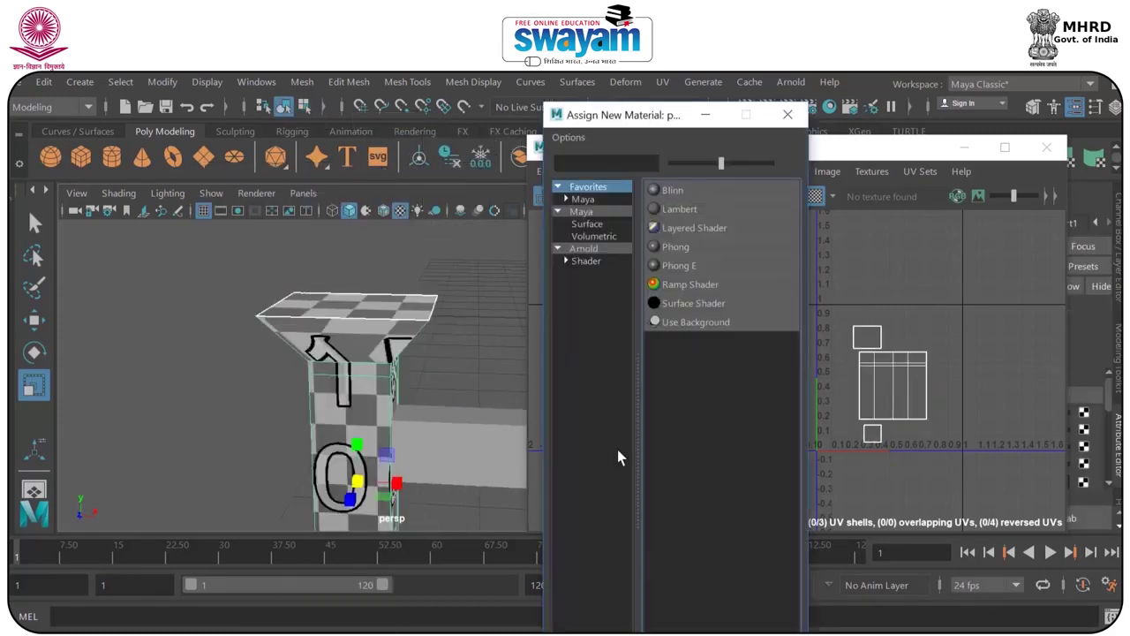
click(678, 210)
click(1046, 147)
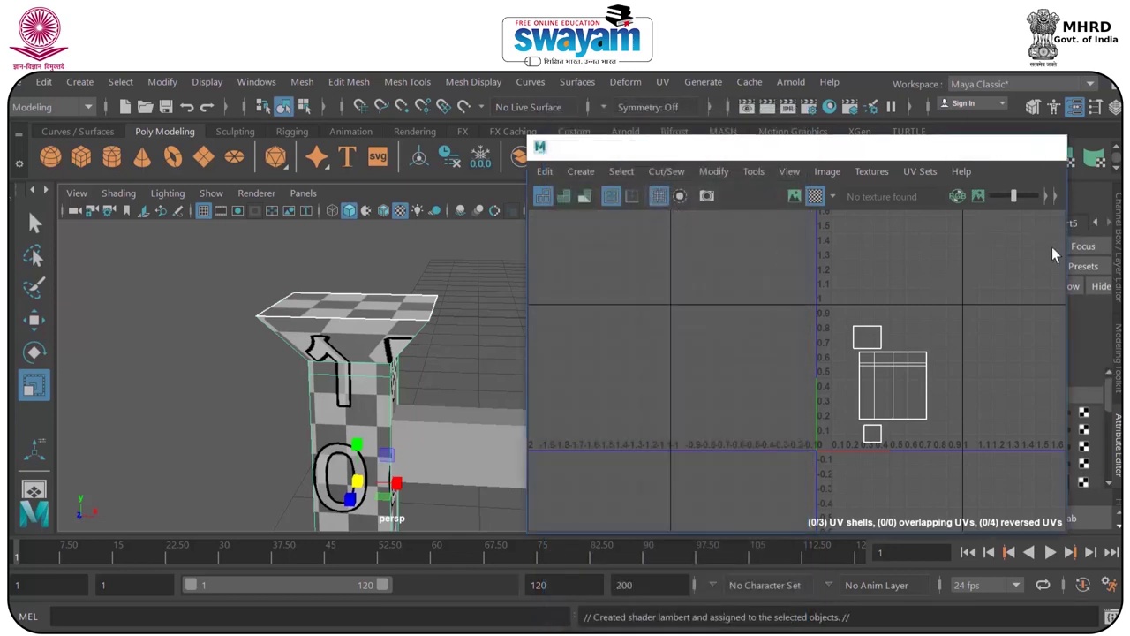
Connect a file texture to the Lambert's color and load pannel_001.jpg as its image.
click(1084, 413)
click(523, 397)
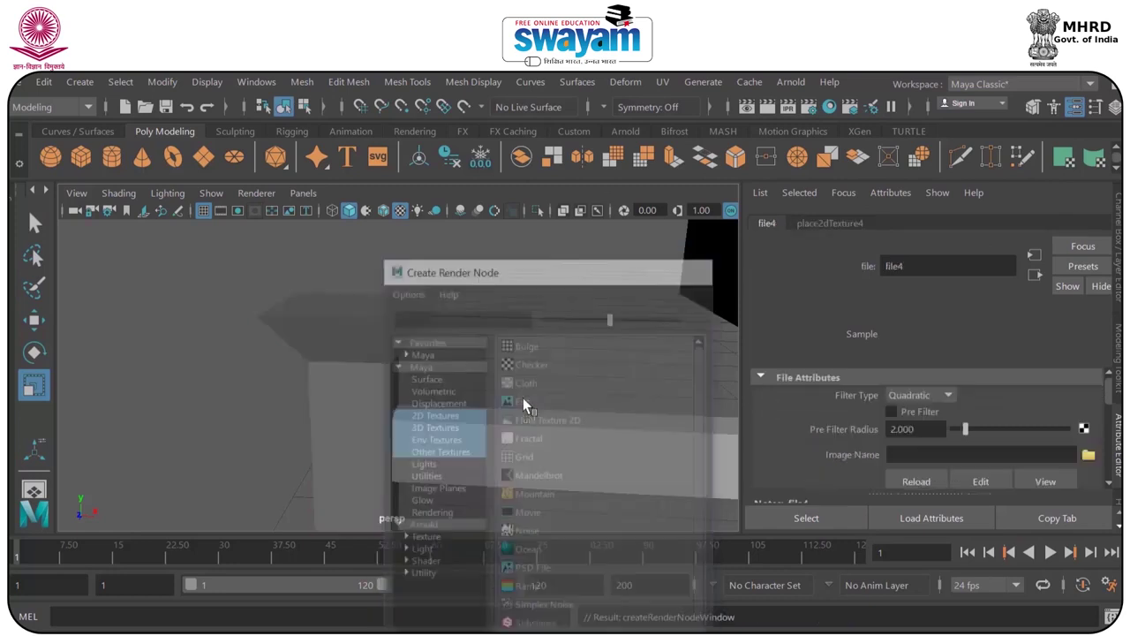
click(1088, 455)
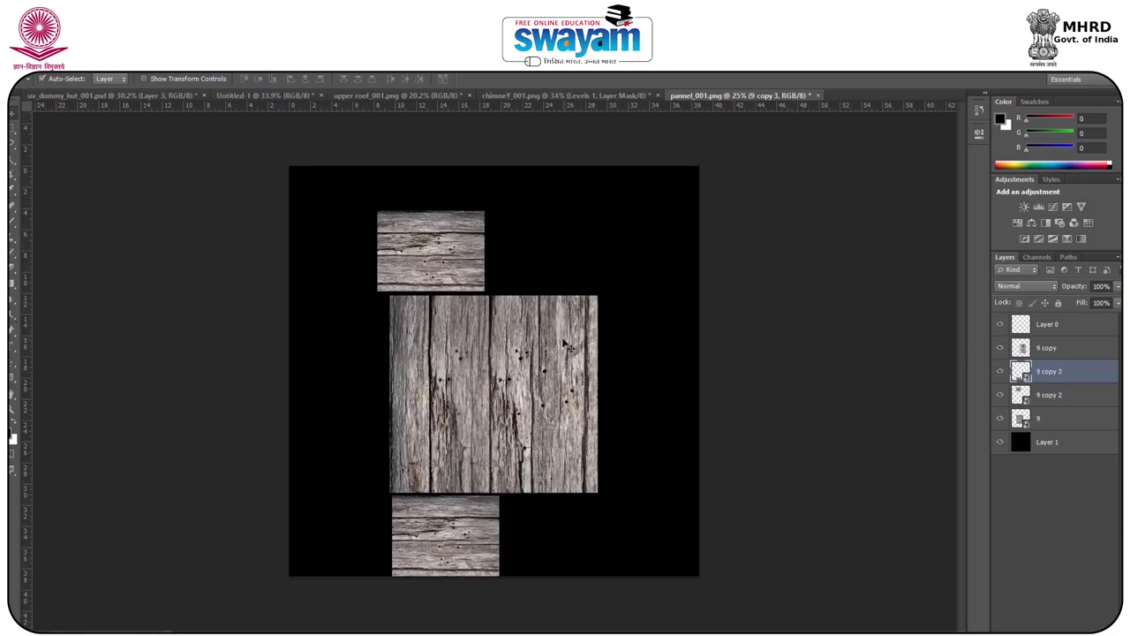
Try to marquee-select the upper strip of the large planks in Photoshop, starting slightly inside their left edge.
alt+scroll(442, 300, up, 5)
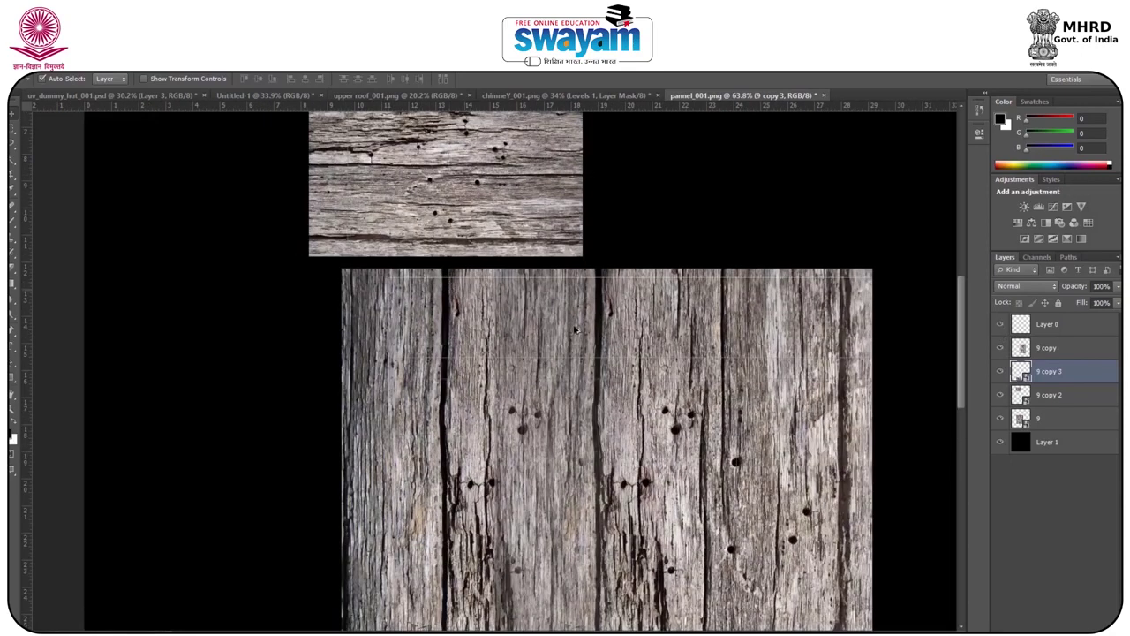
alt+scroll(575, 330, up, 2)
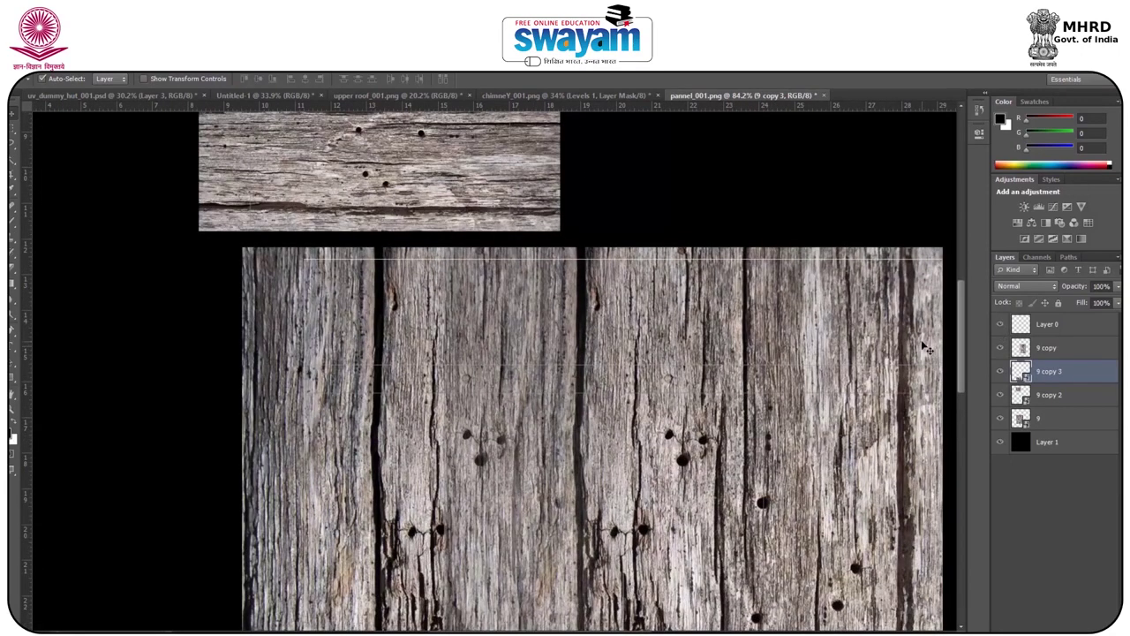
key(m)
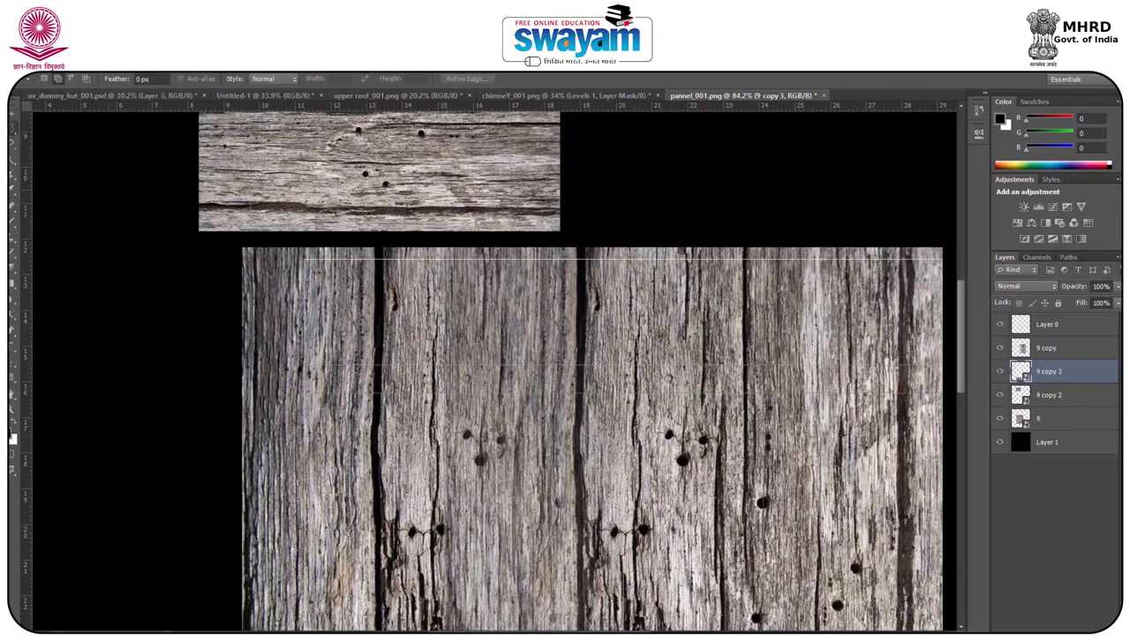
drag(275, 256, 947, 364)
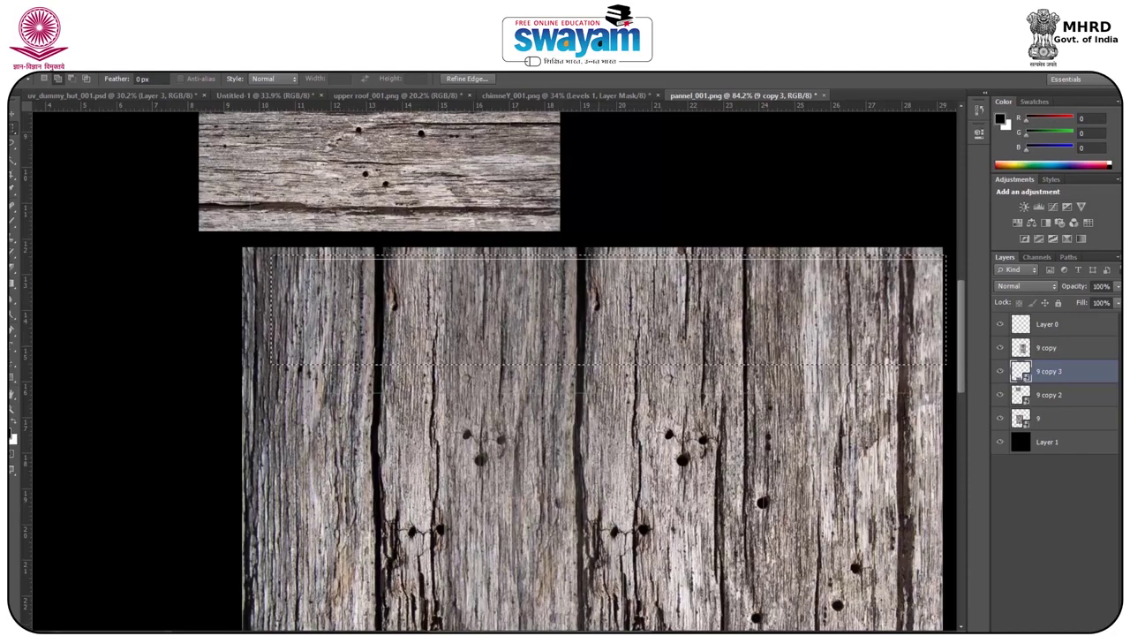
Switch to Maya, close the UV Editor and assign another new Lambert material to the post.
click(693, 609)
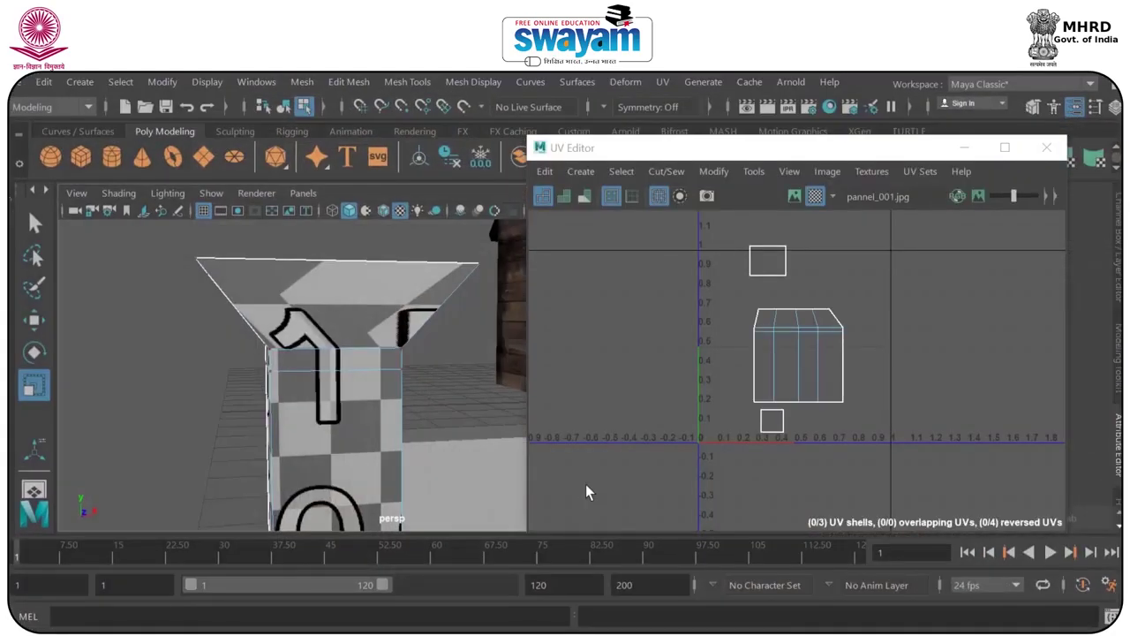
click(1046, 148)
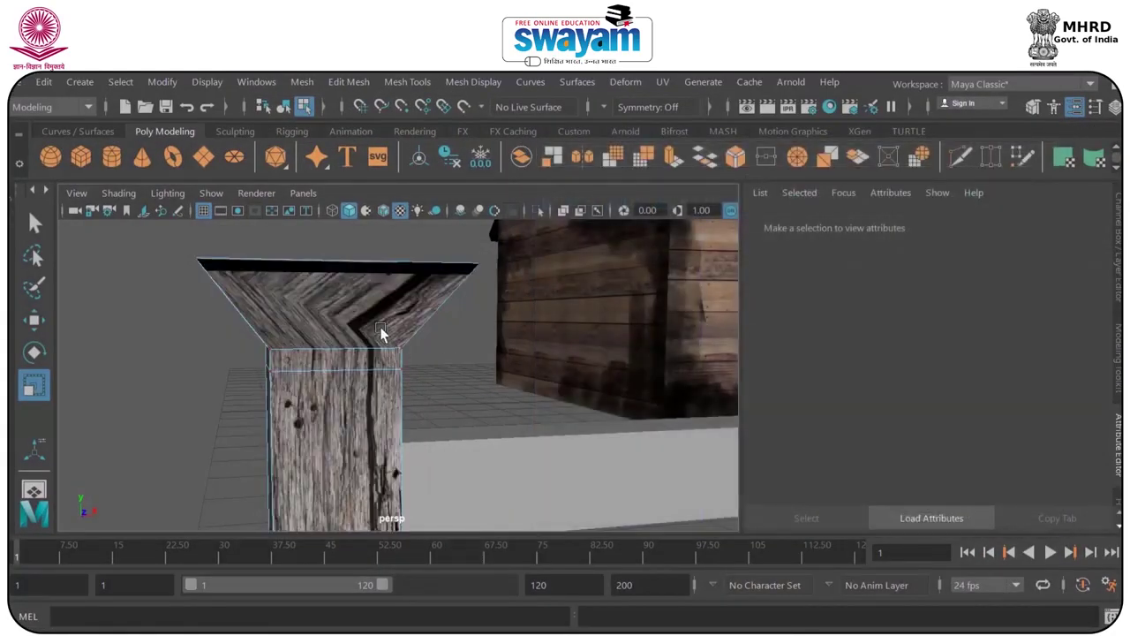
right_click(334, 309)
click(325, 616)
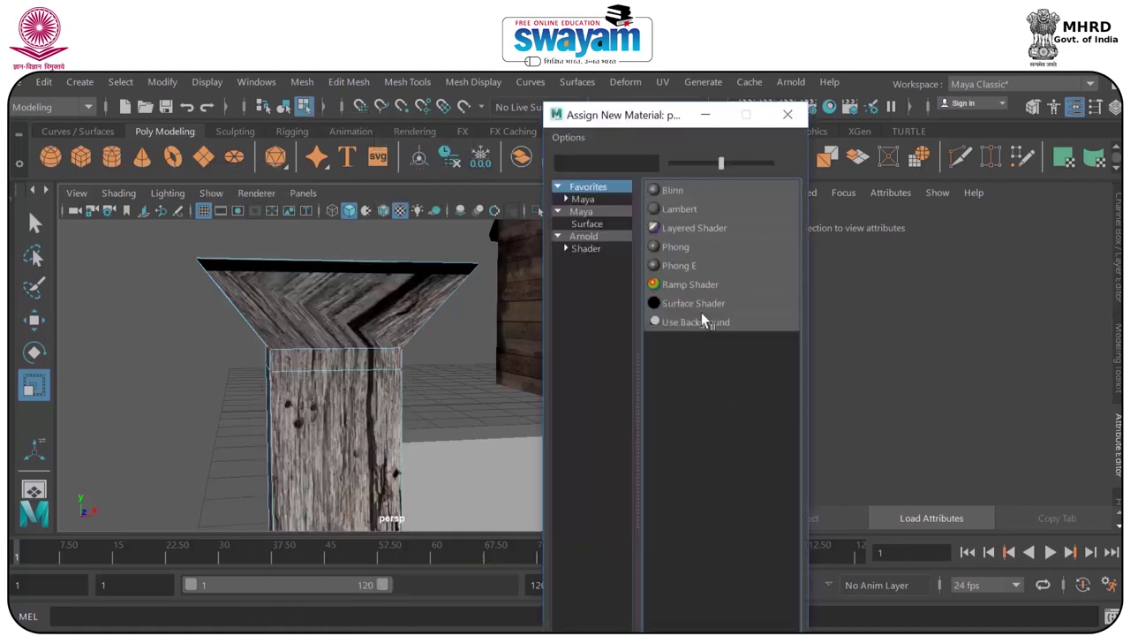
click(679, 209)
click(488, 354)
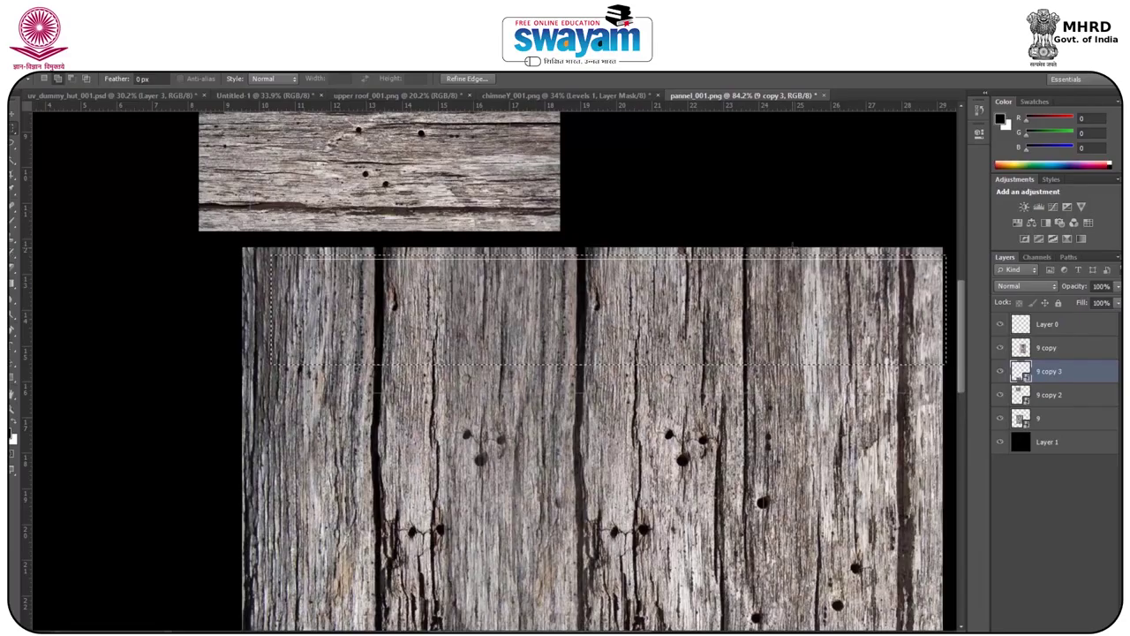
In Photoshop, marquee-select the strip across the whole top of the large planks and add an empty layer beneath the UV lines.
key(ctrl+0)
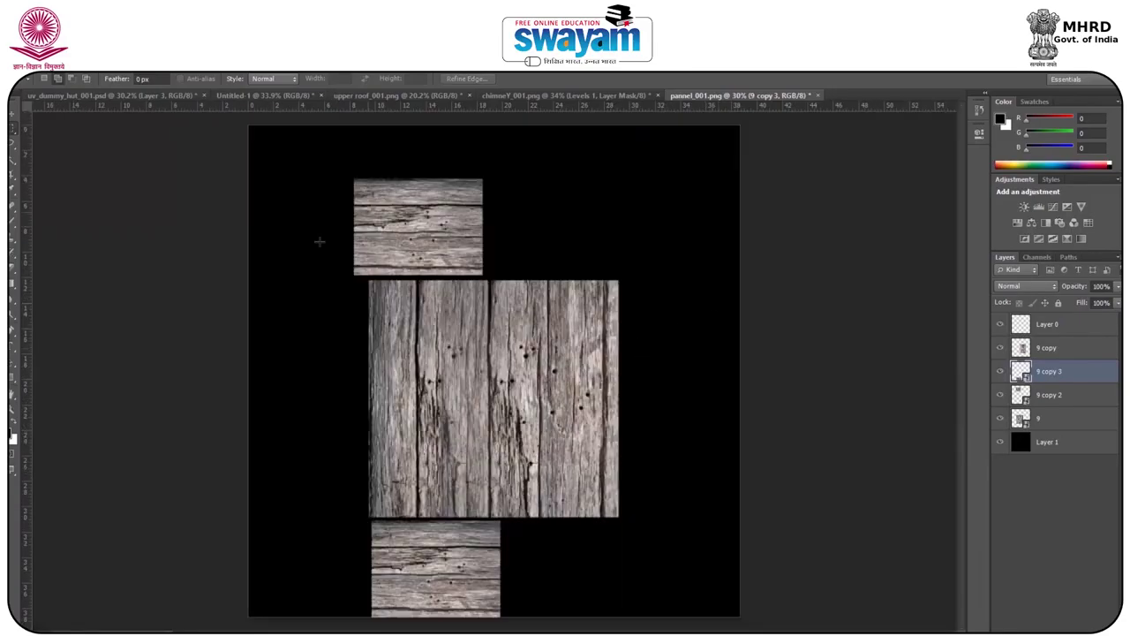
alt+scroll(350, 280, up, 3)
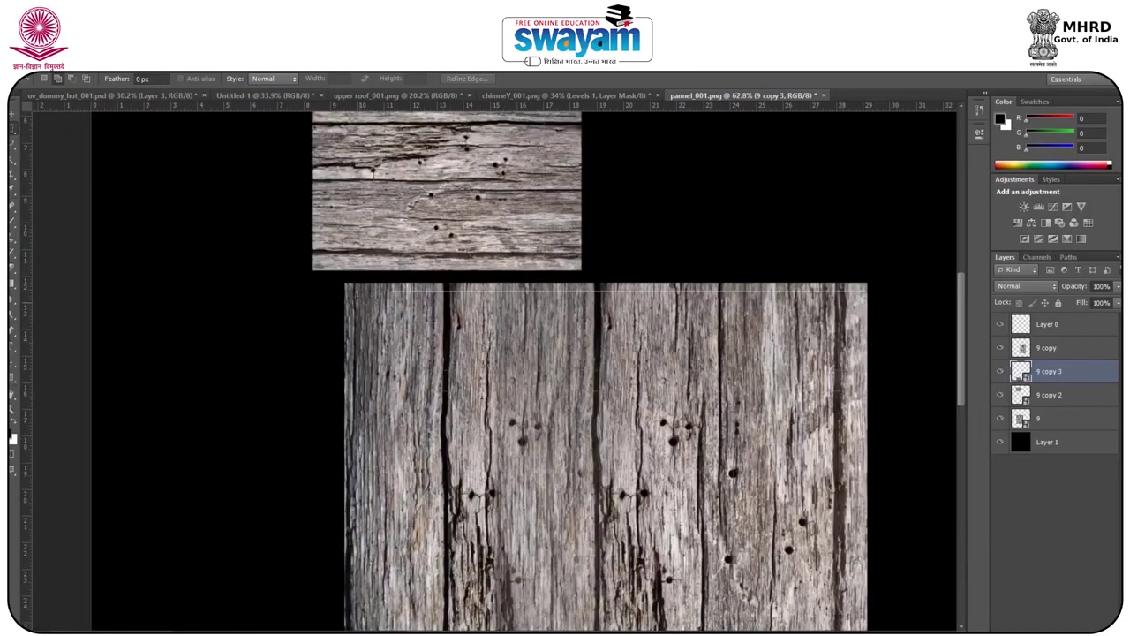
drag(432, 340, 910, 391)
click(1076, 346)
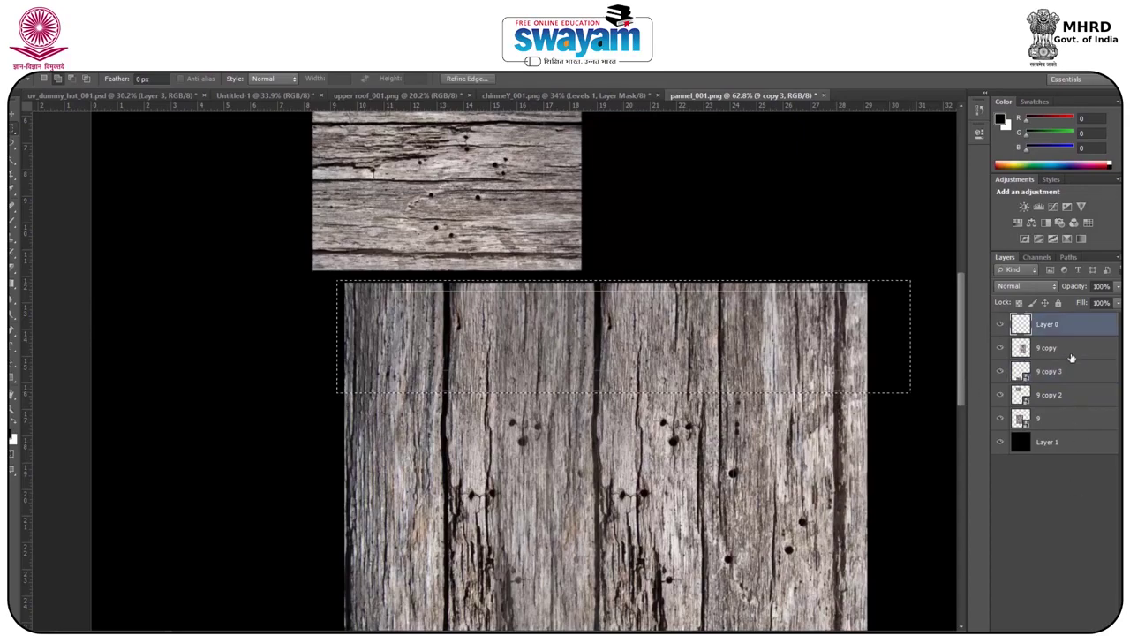
click(1094, 618)
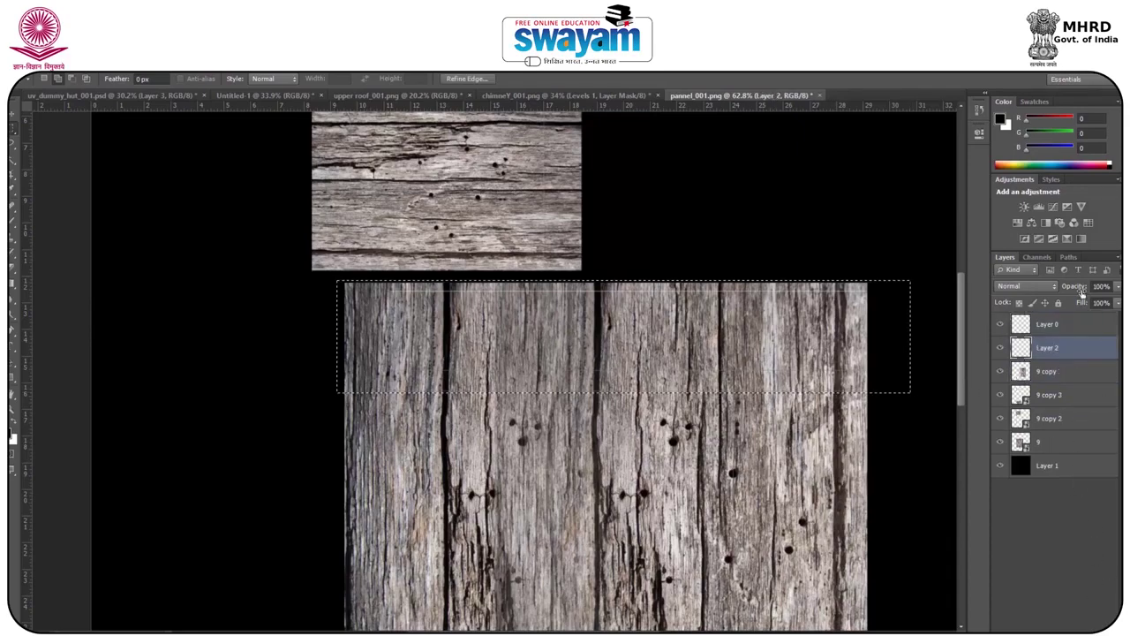
Add a Levels adjustment over the selected strip and raise its black input level to about 247 to blacken the wood.
click(1068, 623)
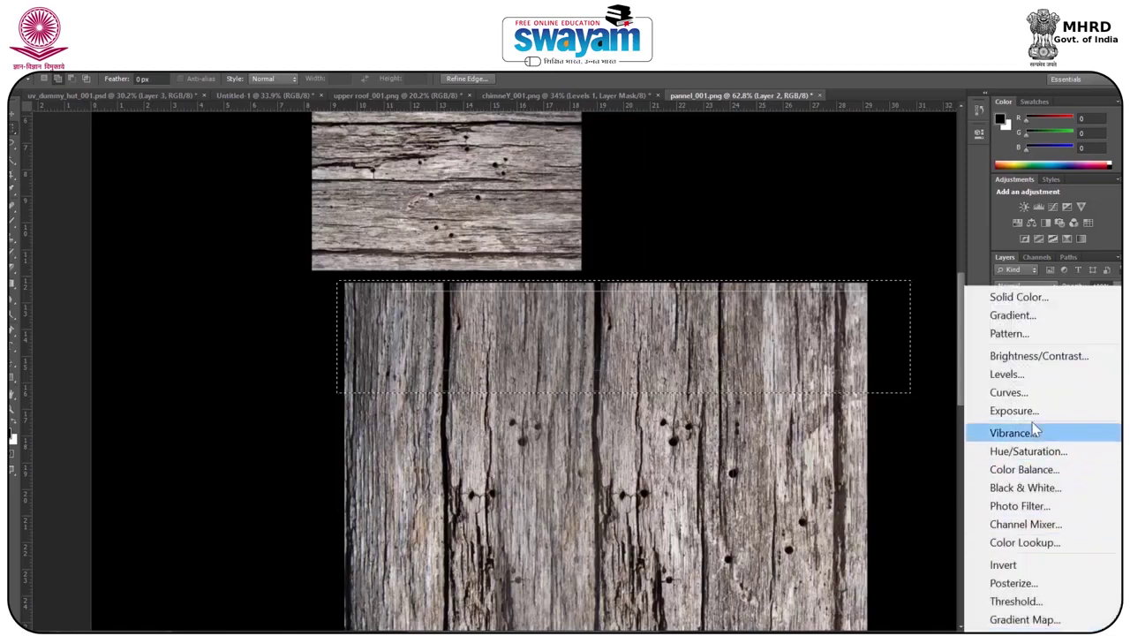
click(1052, 374)
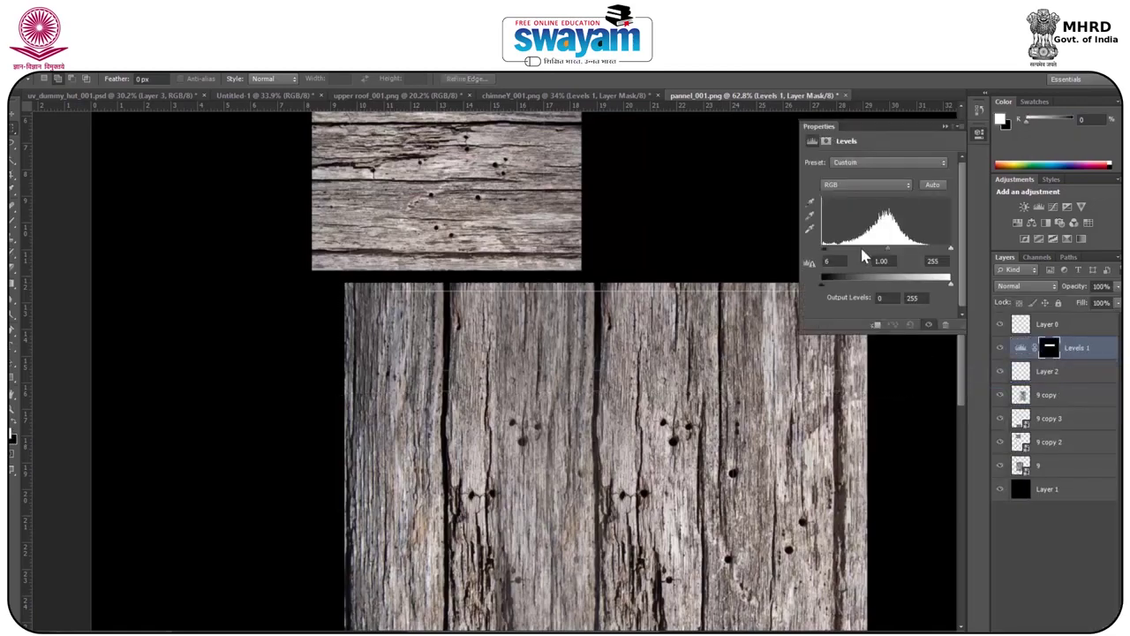
drag(863, 256, 909, 258)
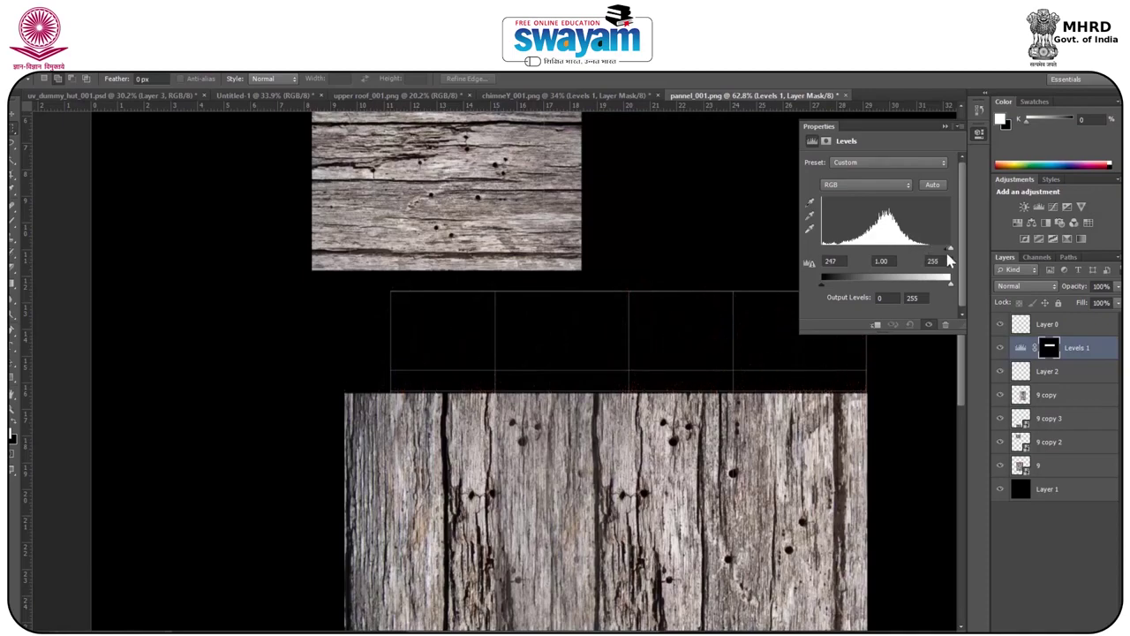
click(945, 127)
Hide the UV line layer, Layer 0, and save the image to the Desktop as the maximum-quality JPEG pannel_001.jpg.
click(1000, 325)
alt+scroll(326, 273, down, 5)
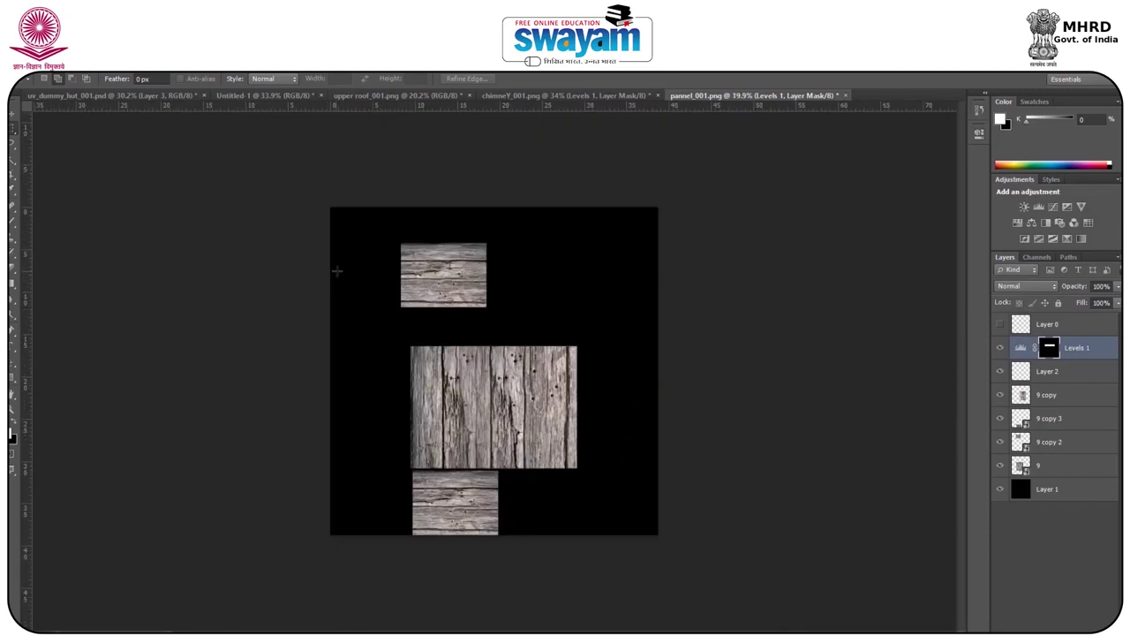
key(ctrl+shift+s)
click(362, 190)
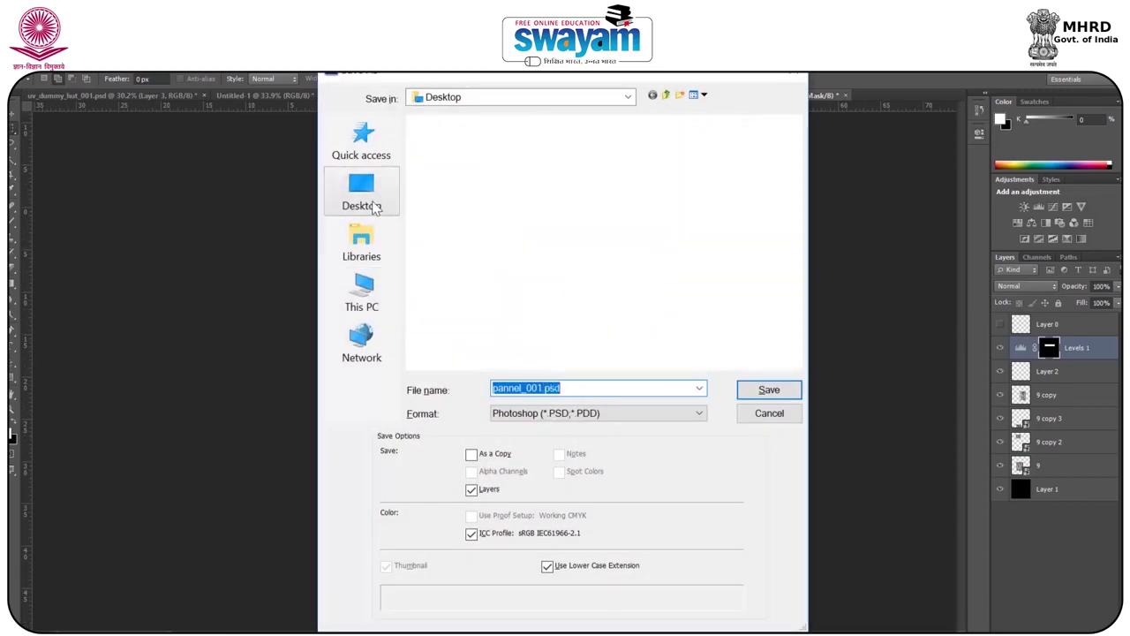
click(571, 415)
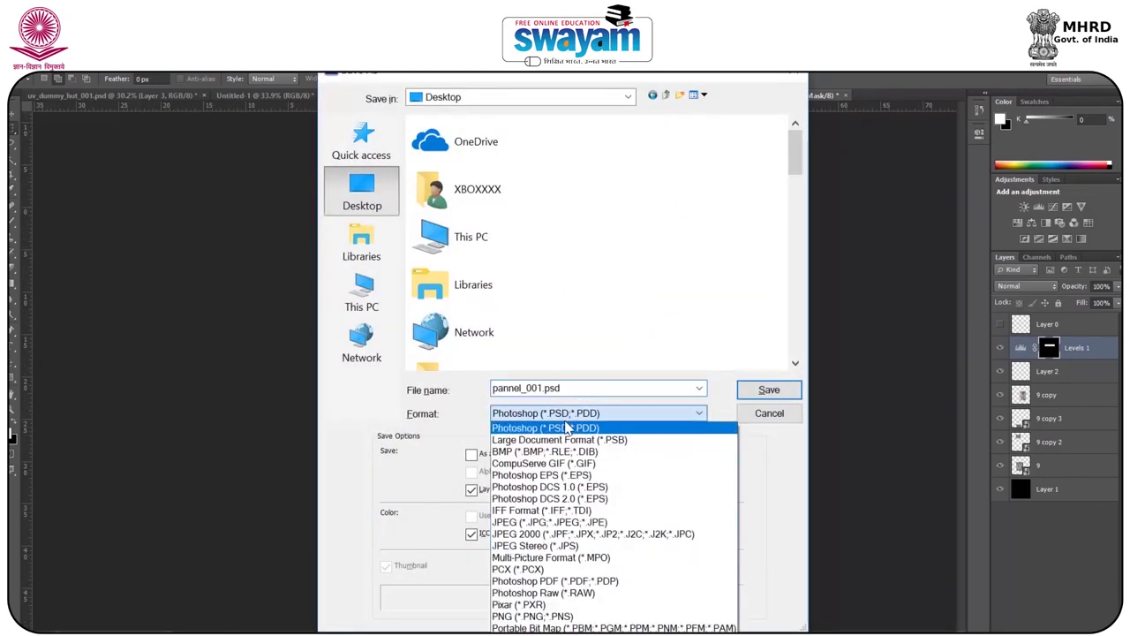
click(548, 522)
click(769, 390)
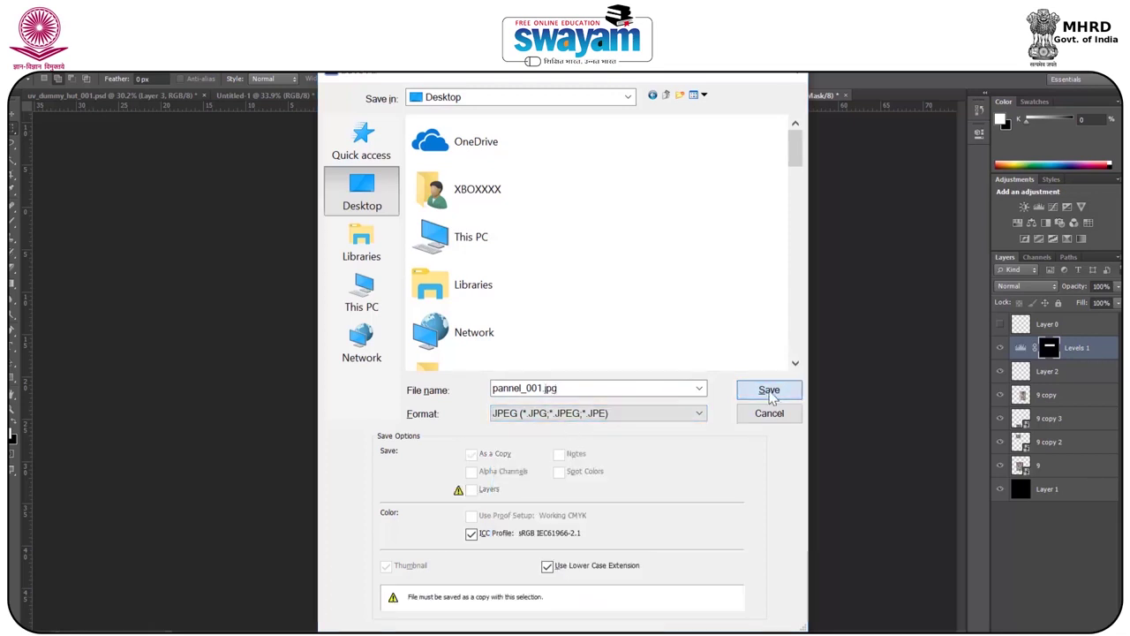
click(540, 287)
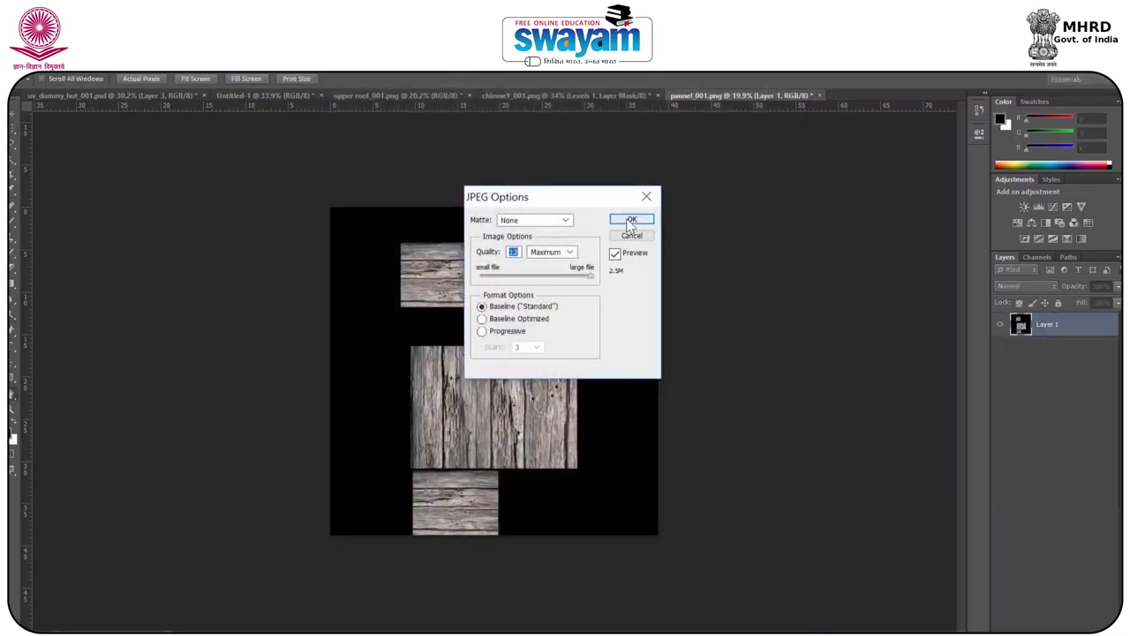
click(634, 220)
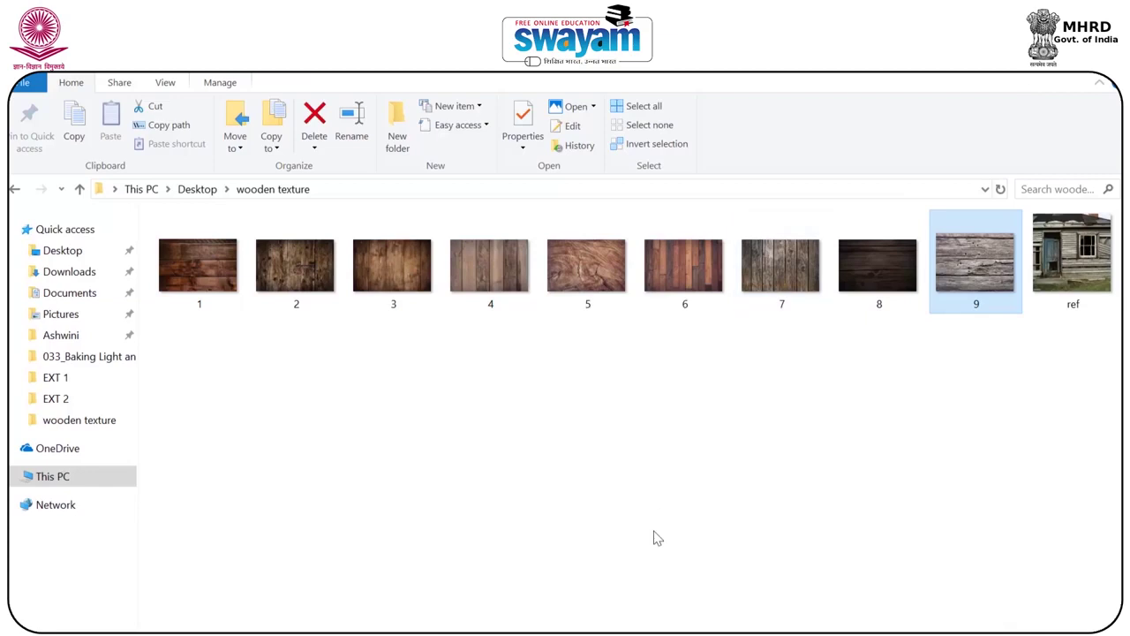
Switch to Maya, put the post in object mode and assign a new Lambert material to it.
mouse_move(634, 631)
click(681, 619)
click(347, 400)
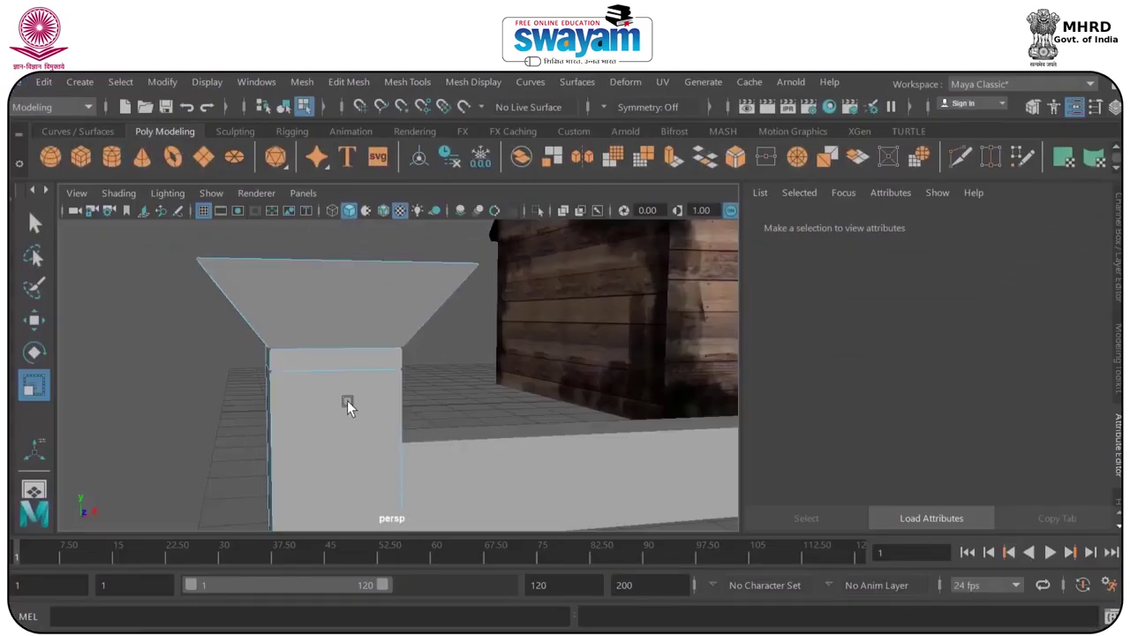
scroll(347, 400, down, 5)
alt+drag(415, 420, 360, 415)
right_drag(360, 414, 373, 617)
click(674, 208)
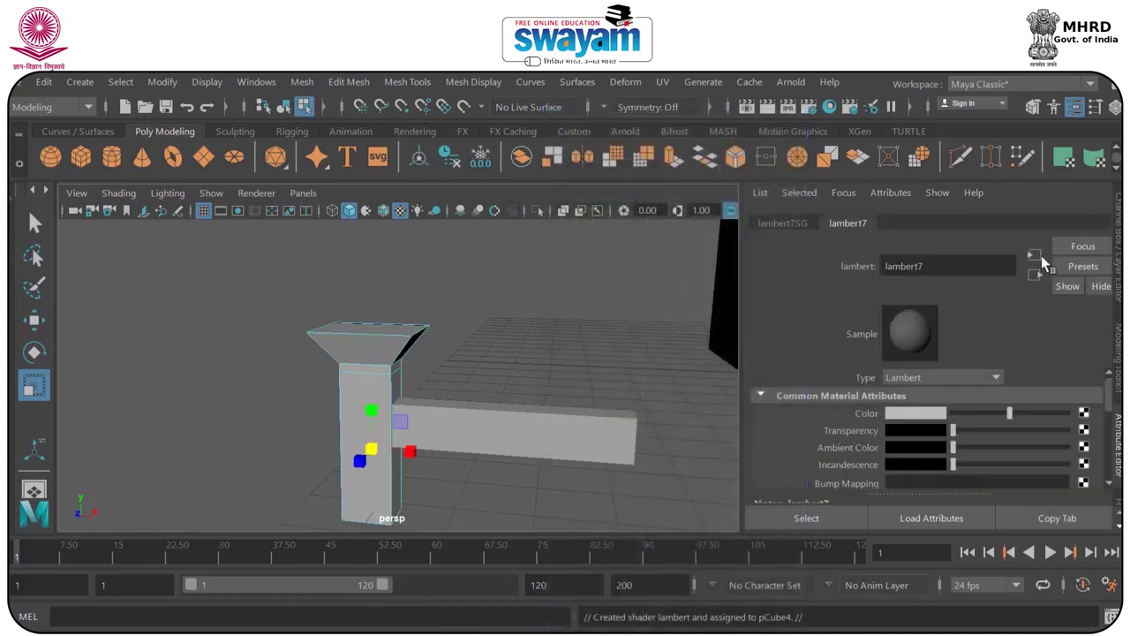
Connect a File texture to the material's Color and load pannel_001.jpg from the Desktop.
click(1083, 414)
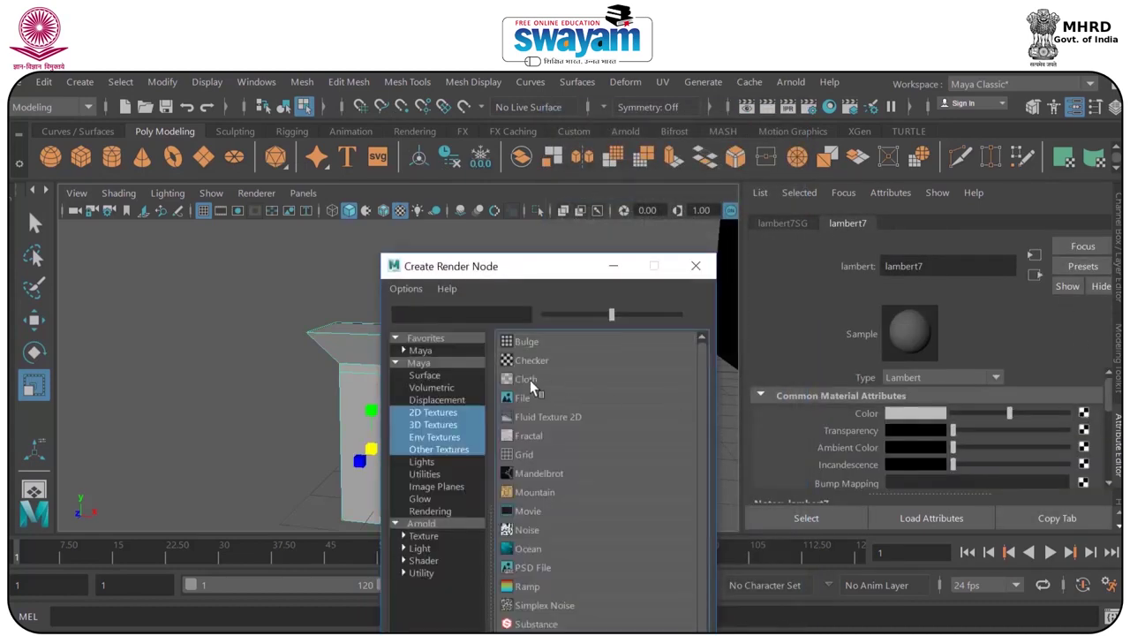
click(523, 394)
click(1088, 455)
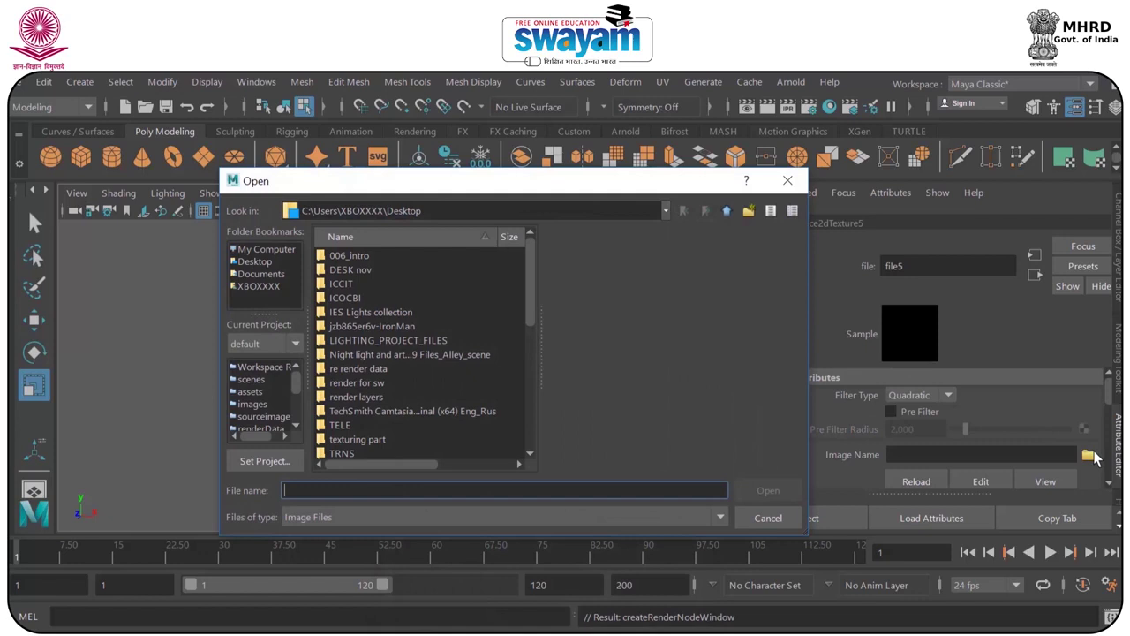
drag(532, 284, 522, 376)
scroll(521, 380, down, 1)
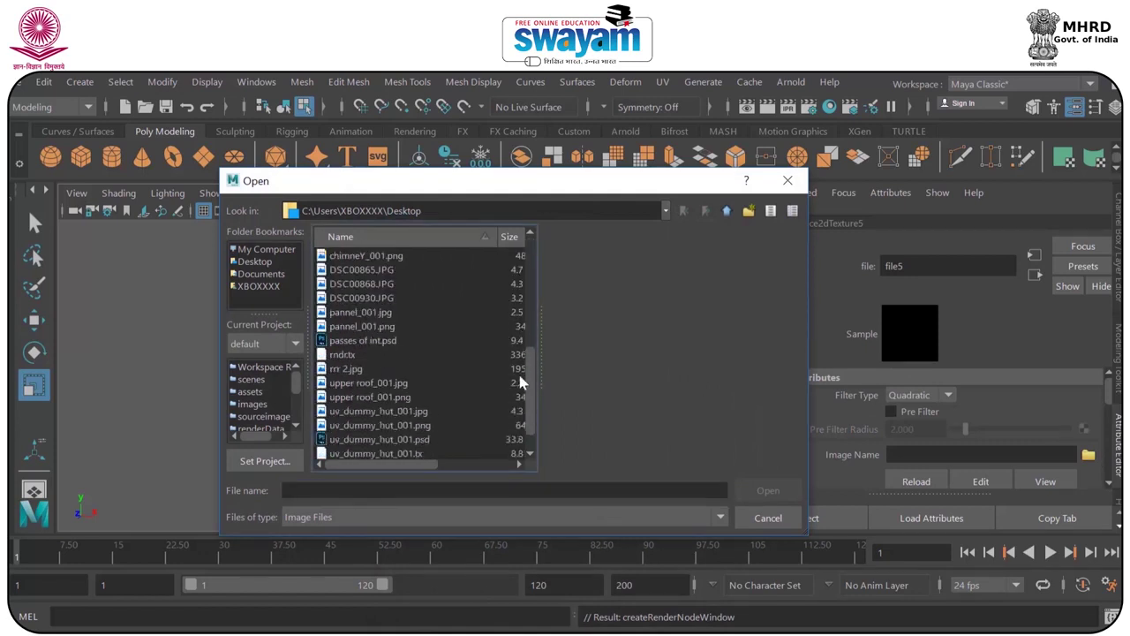
click(379, 316)
click(752, 486)
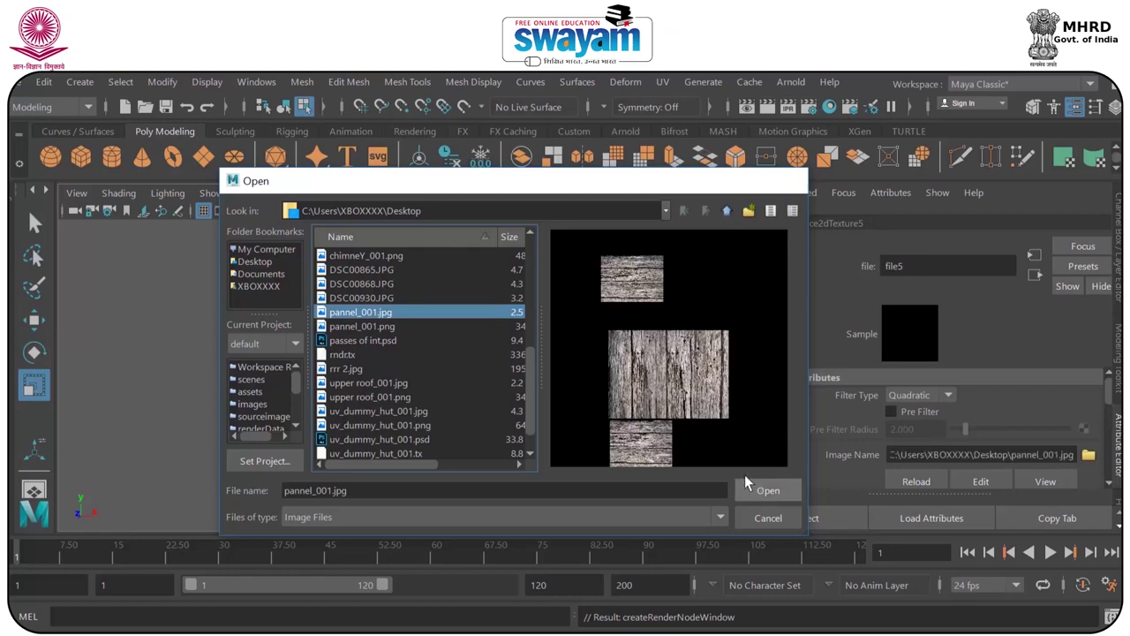
Examine the textured post's cap in Maya, then compare the wood pieces with Layer 0's UV lines in Photoshop.
alt+drag(481, 329, 417, 342)
alt+drag(406, 365, 512, 326)
alt+drag(401, 314, 339, 357)
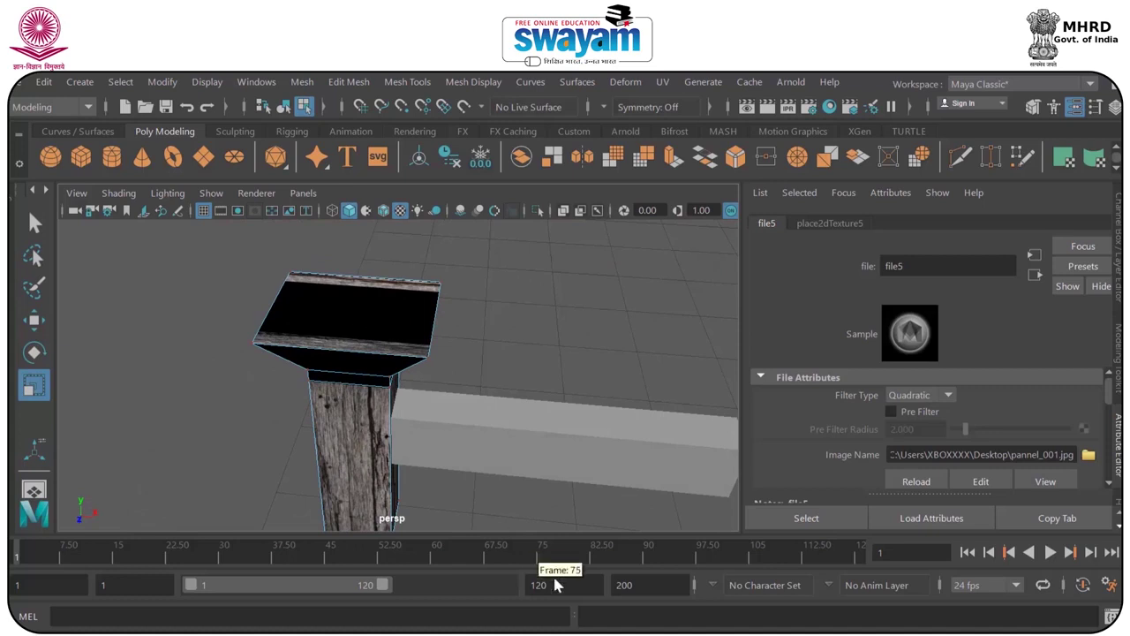
click(565, 631)
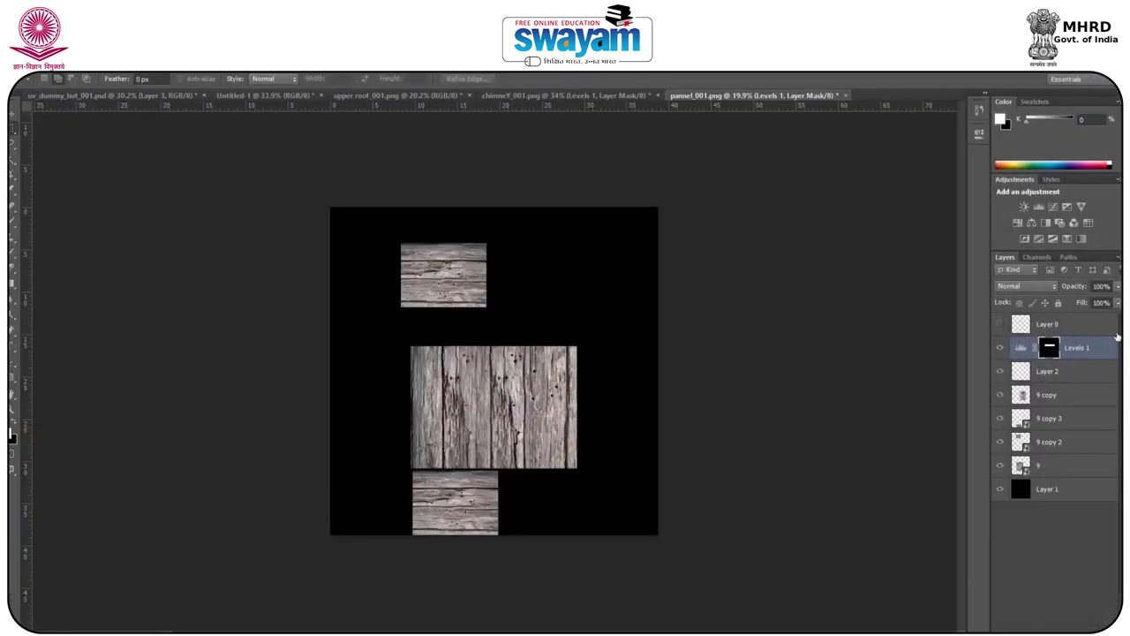
click(1000, 330)
alt+scroll(443, 272, up, 6)
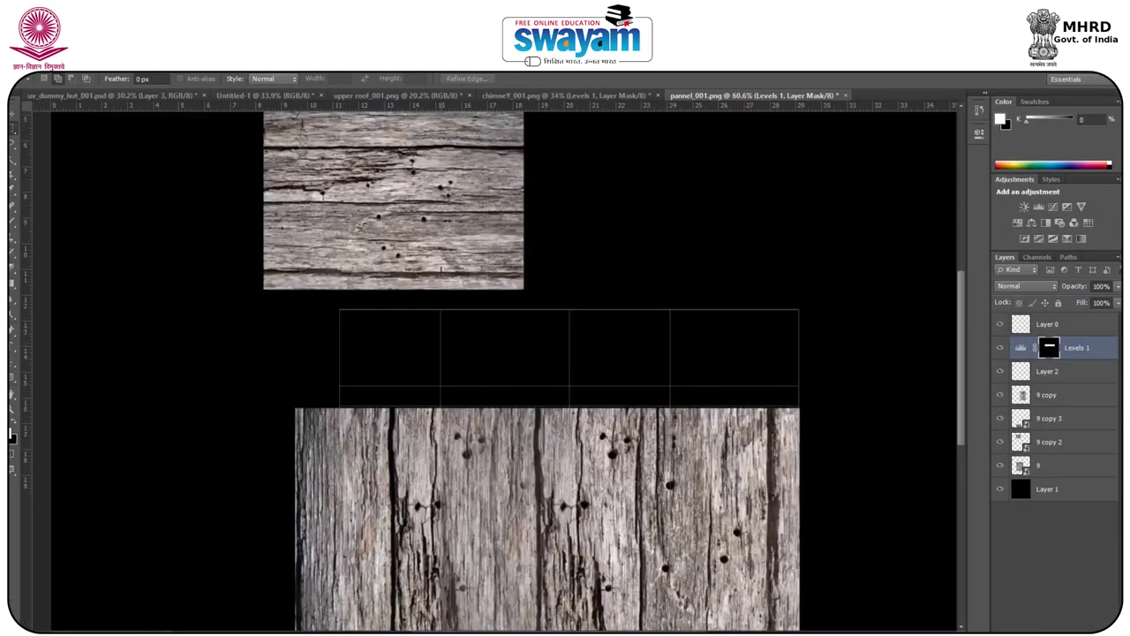
alt+scroll(484, 309, down, 6)
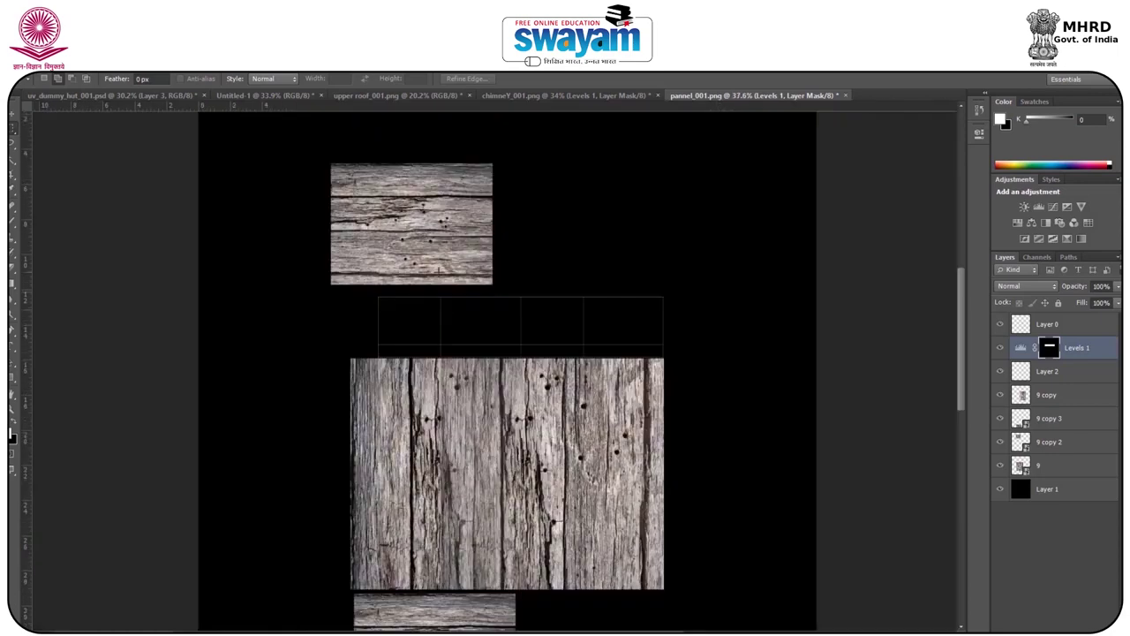
alt+scroll(484, 309, up, 5)
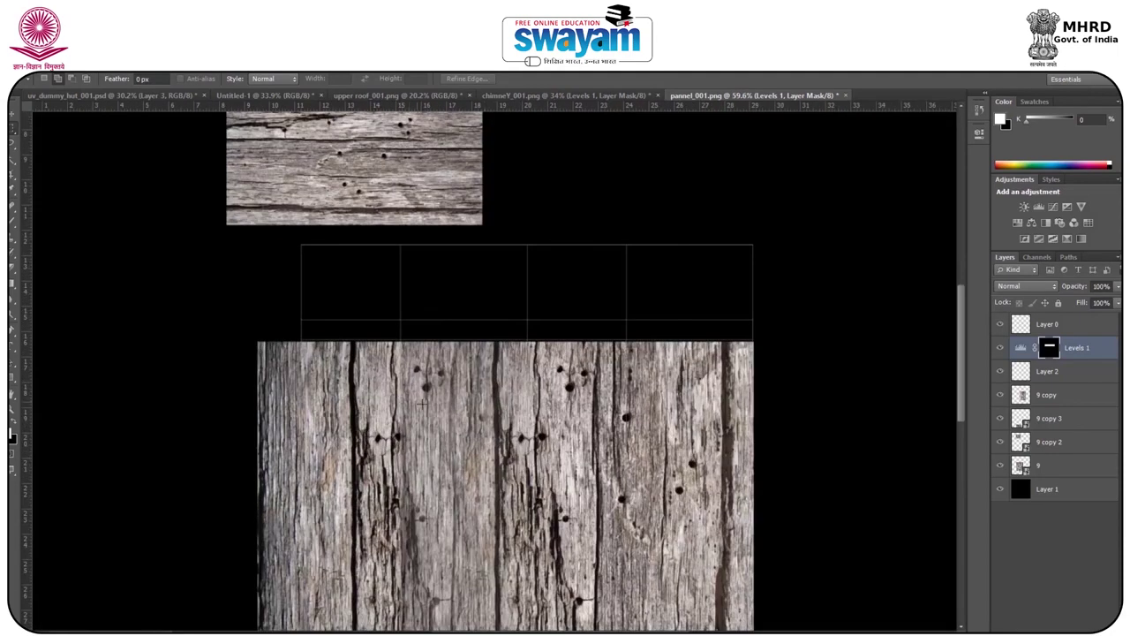
Switch to Maya, open the UV Editor for the cap's top face and move its UV shell slightly down inside the tile.
mouse_move(632, 631)
click(719, 587)
right_drag(356, 333, 364, 224)
click(662, 81)
click(687, 111)
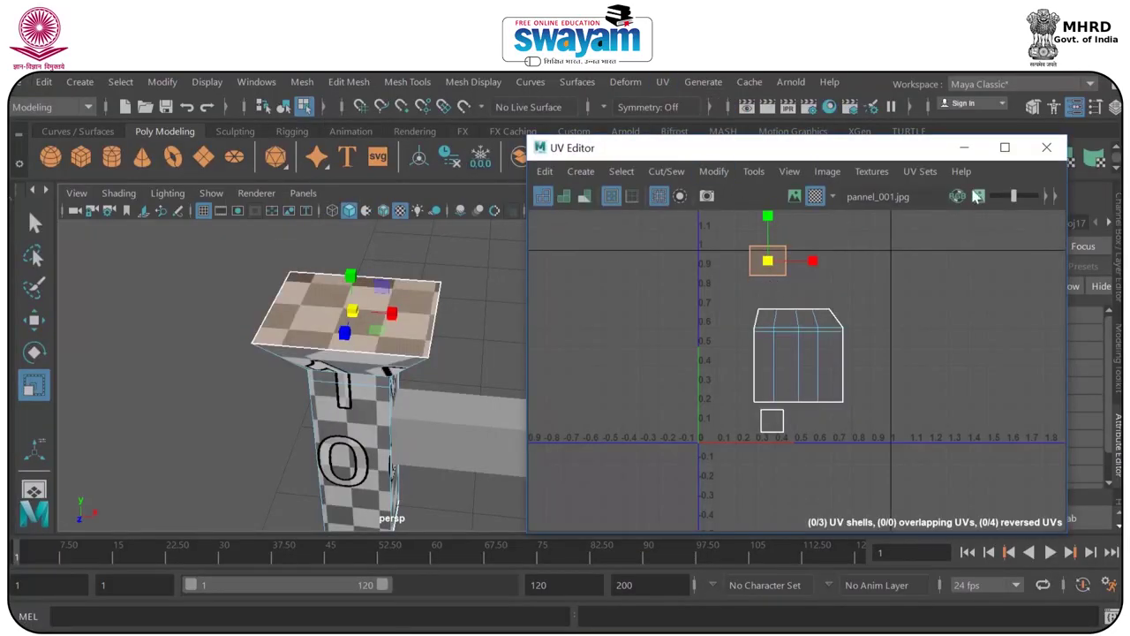
key(w)
drag(769, 214, 769, 231)
Select all three UV shells and export a 2788 x 2788 px PNG UV snapshot to Desktop\pannel_001.
click(874, 260)
drag(880, 251, 706, 449)
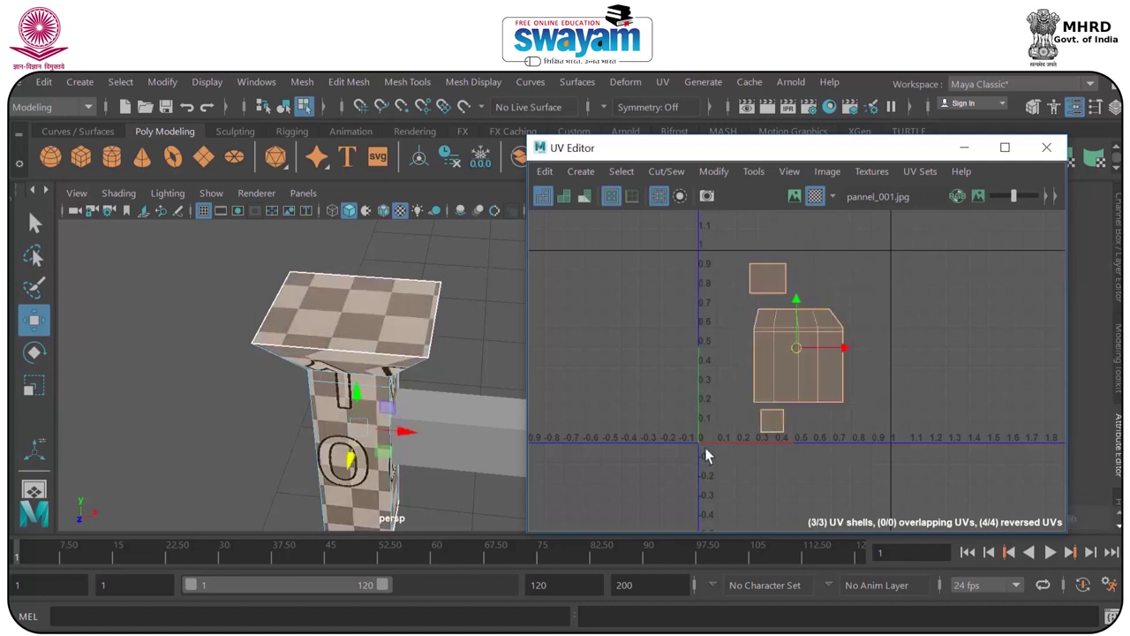
click(753, 171)
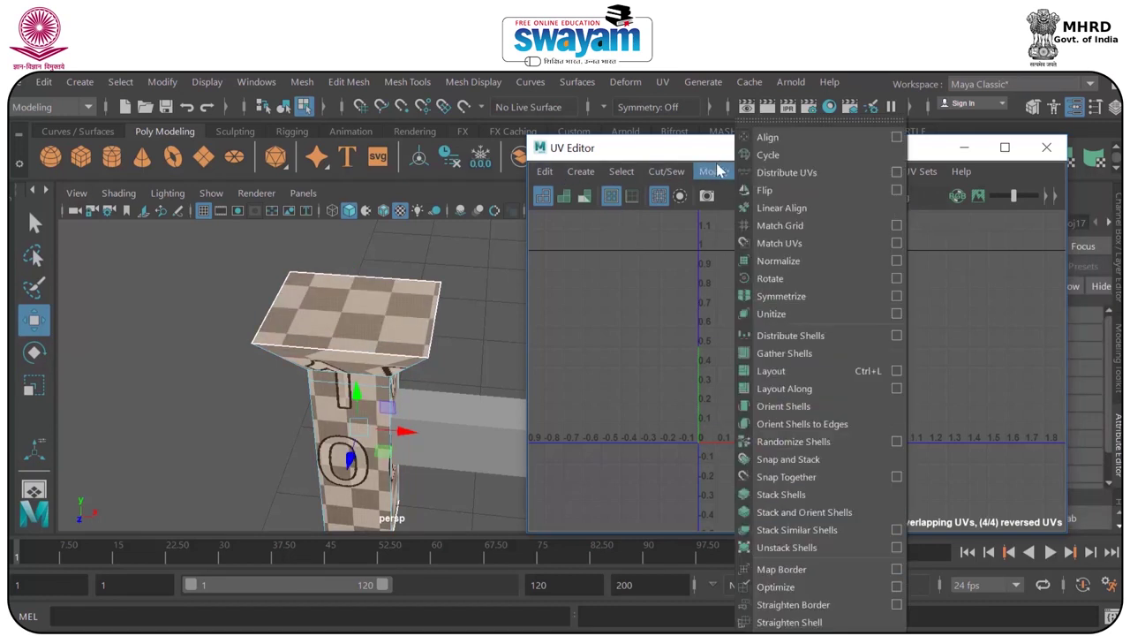
click(718, 171)
click(827, 171)
click(845, 467)
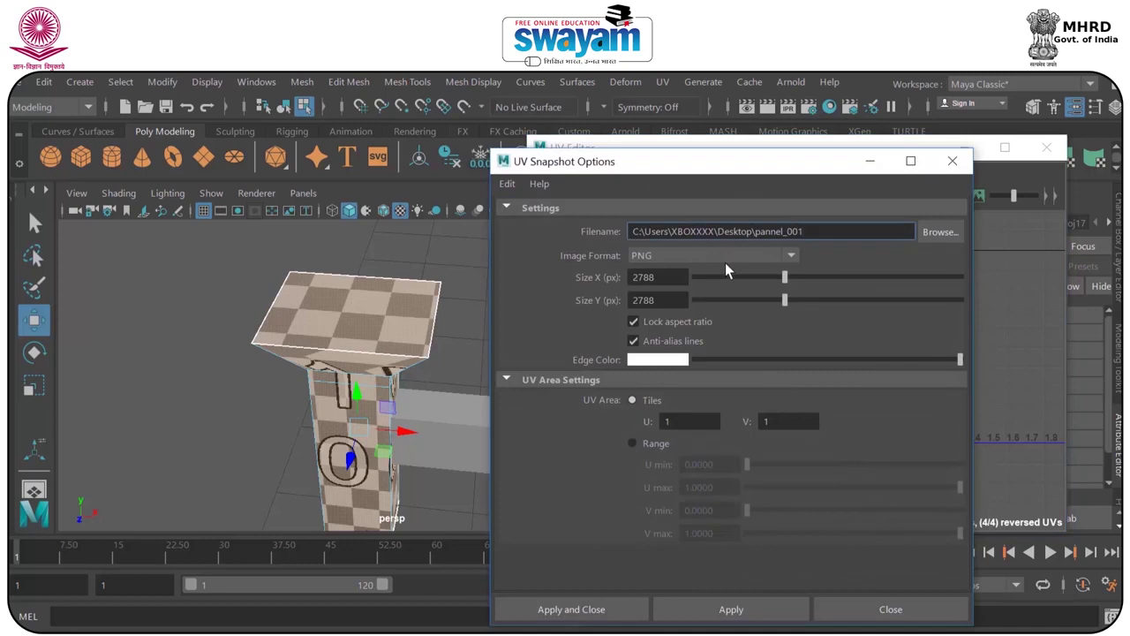
click(582, 609)
click(526, 392)
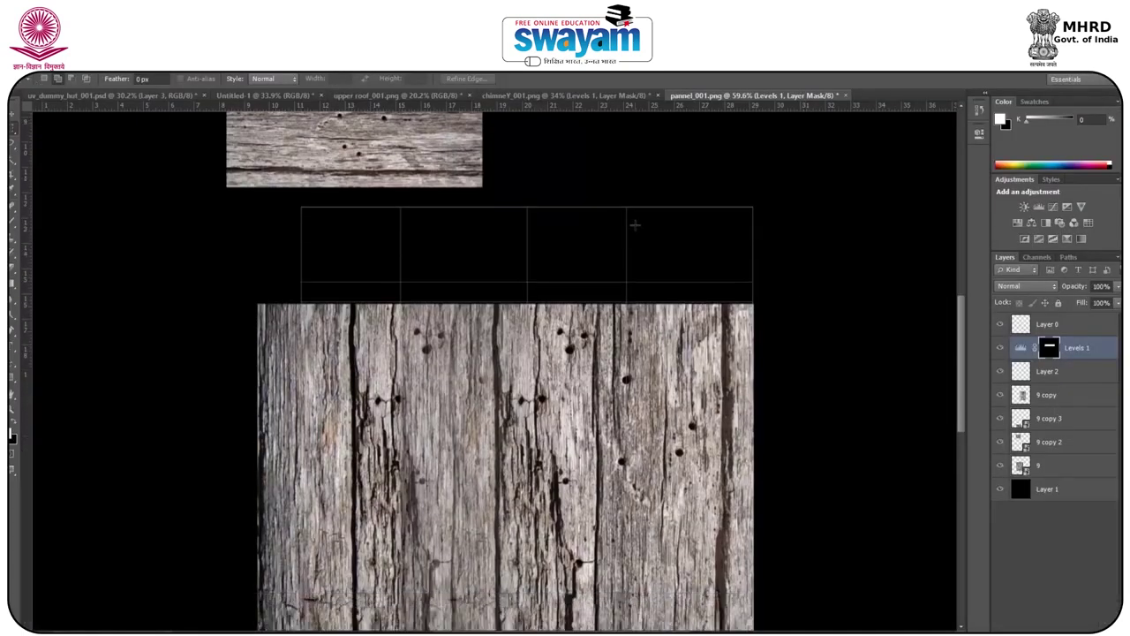
Place the new pannel_001 PNG snapshot from the Desktop into the Photoshop document as a layer above Levels 1.
alt+scroll(635, 225, down, 4)
key(v)
alt+scroll(345, 214, up, 6)
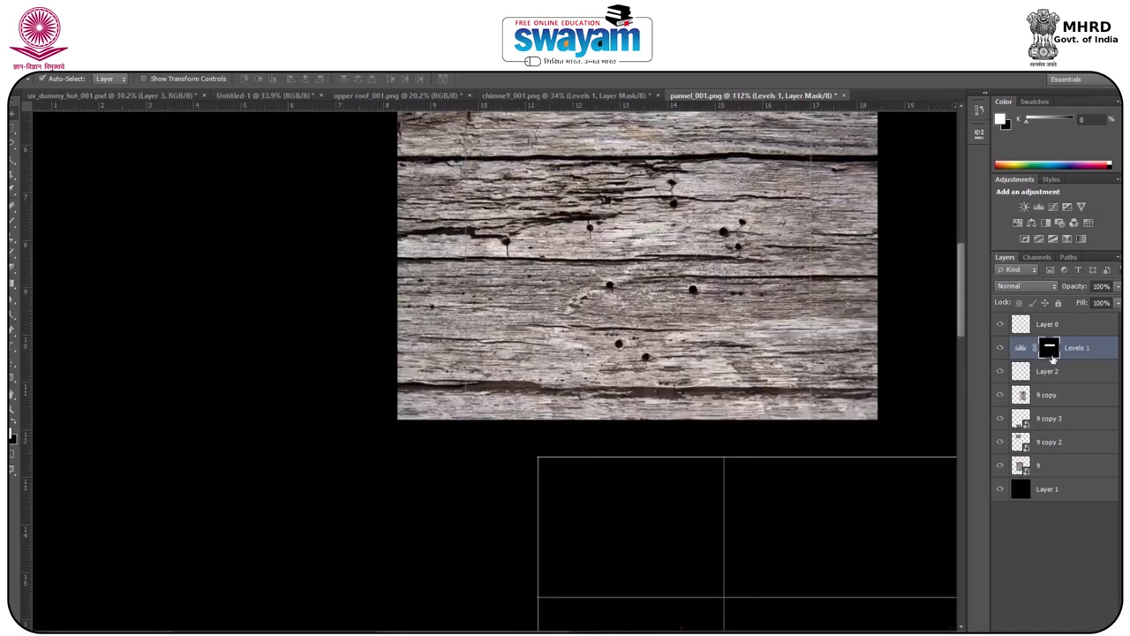
alt+scroll(790, 331, down, 3)
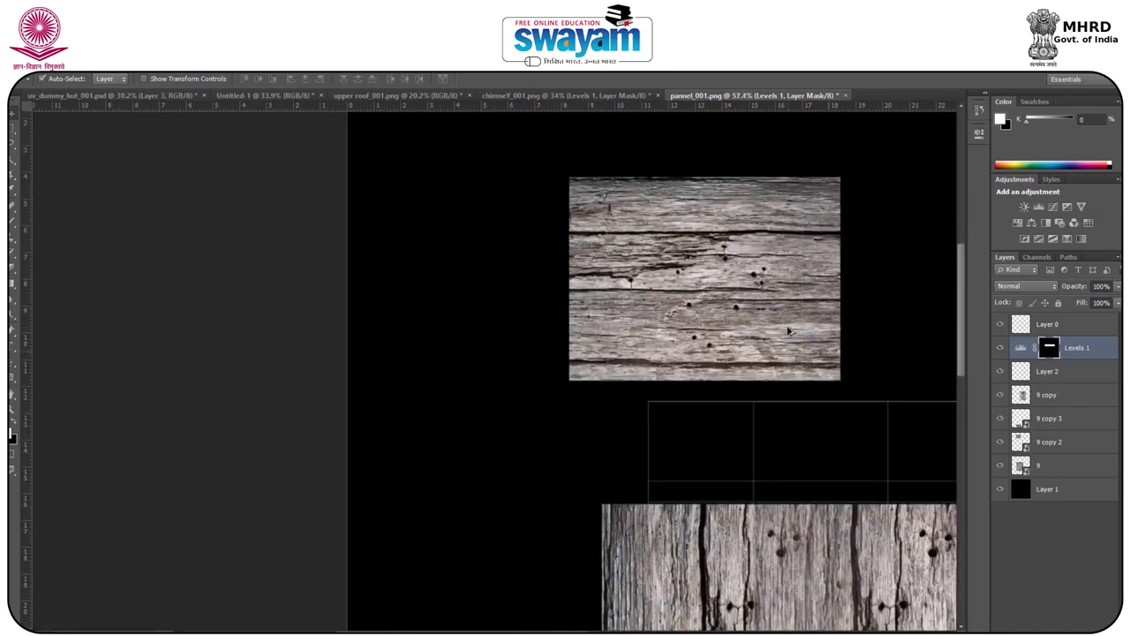
alt+scroll(790, 331, down, 3)
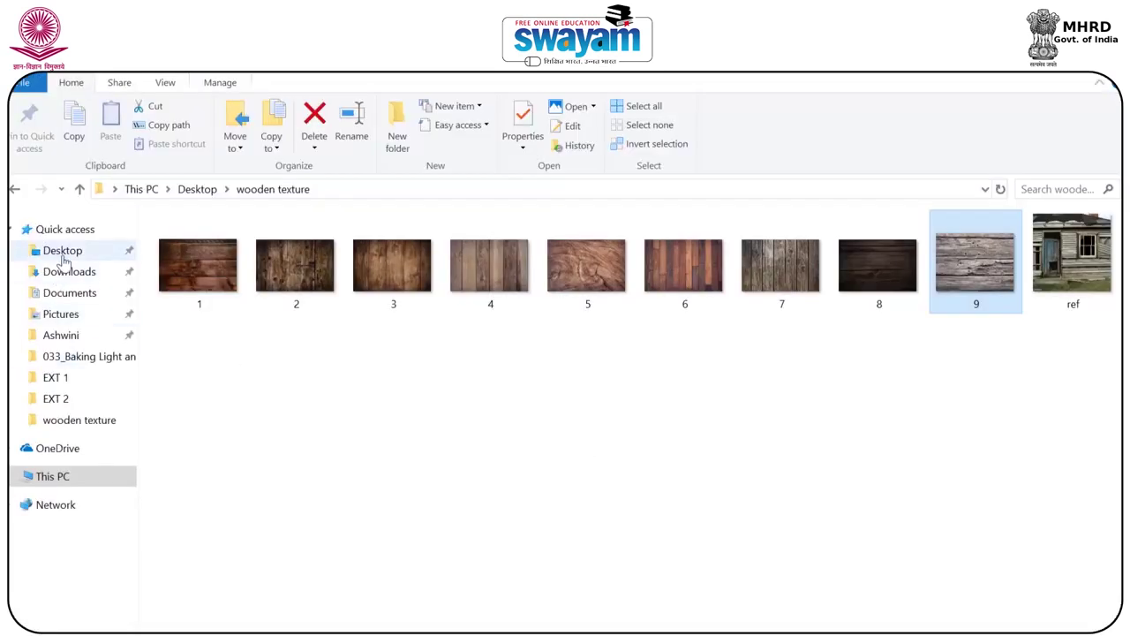
click(63, 252)
scroll(542, 450, down, 4)
scroll(832, 384, down, 7)
scroll(832, 383, up, 1)
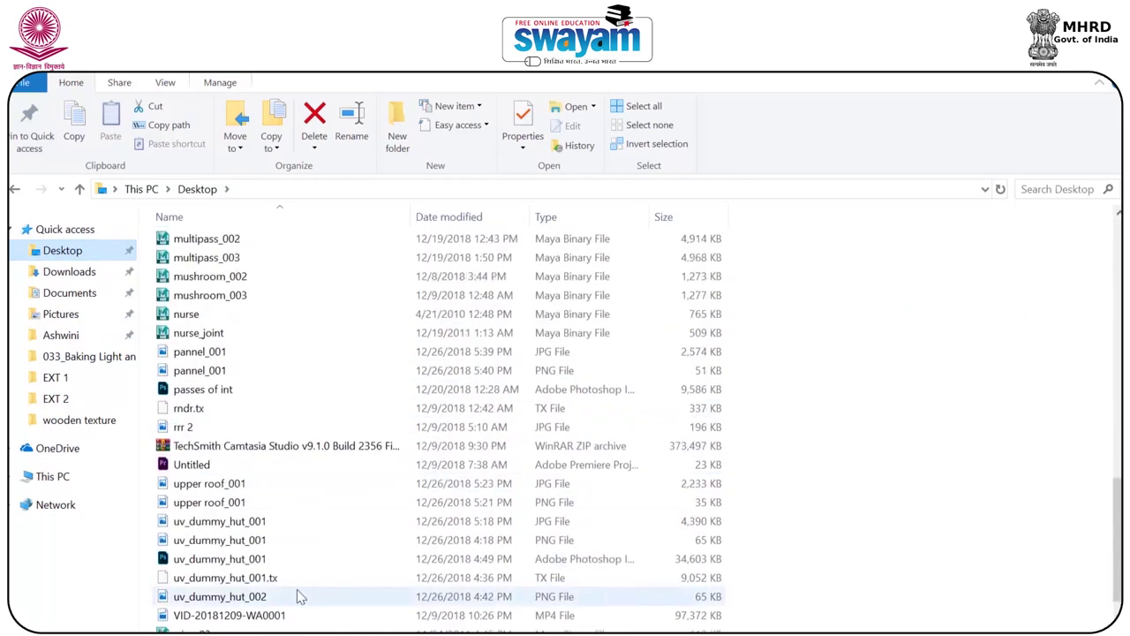
click(321, 505)
scroll(291, 525, down, 1)
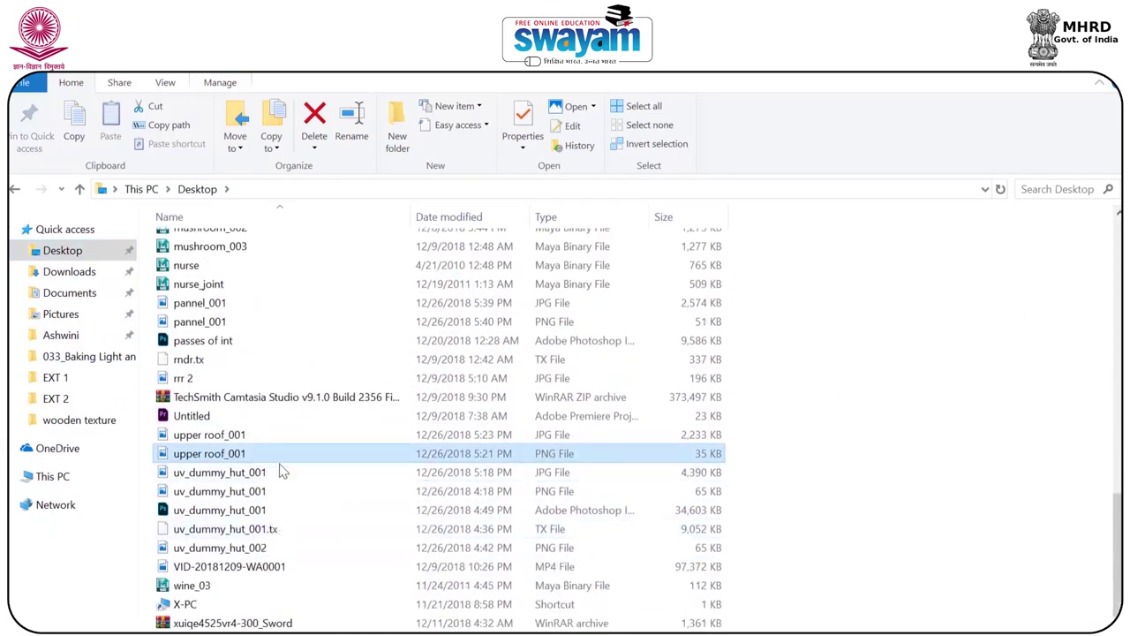
drag(286, 322, 540, 433)
key(Return)
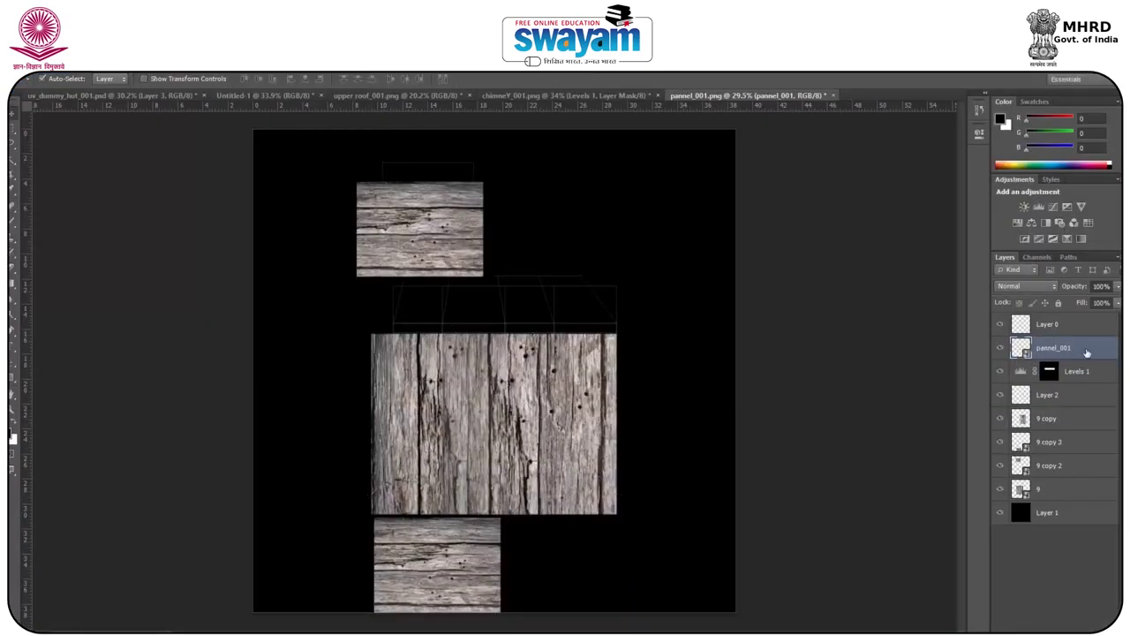
Delete the old UV line layer, Layer 0, and move the upper horizontal-plank piece up over the cap's new UV outline.
right_click(1070, 324)
click(886, 277)
alt+scroll(415, 258, up, 4)
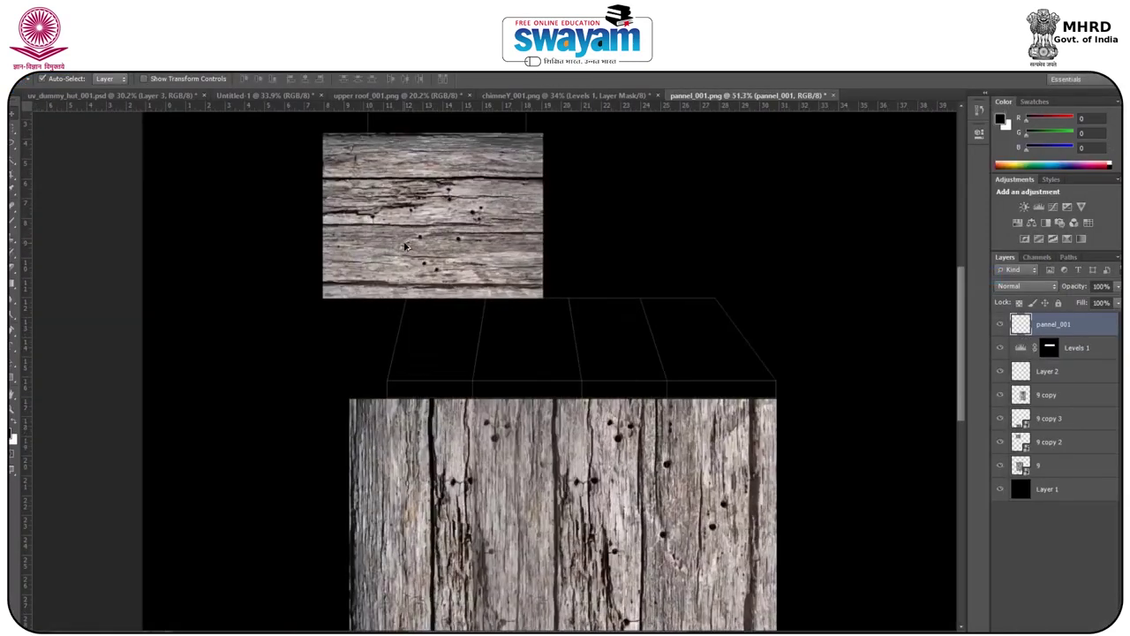
drag(459, 259, 427, 266)
alt+scroll(433, 269, down, 4)
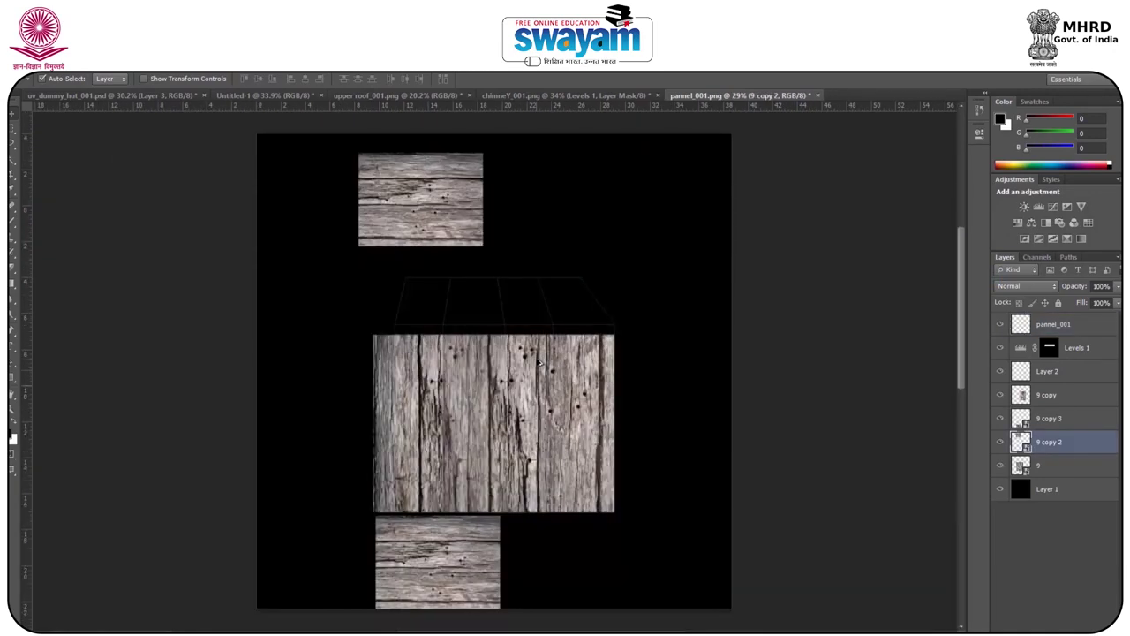
alt+scroll(537, 360, up, 3)
Hide the pannel_001 UV line layer and save the image over the Desktop's pannel_001.jpg as a maximum-quality JPEG.
click(999, 326)
click(31, 69)
click(106, 273)
click(362, 190)
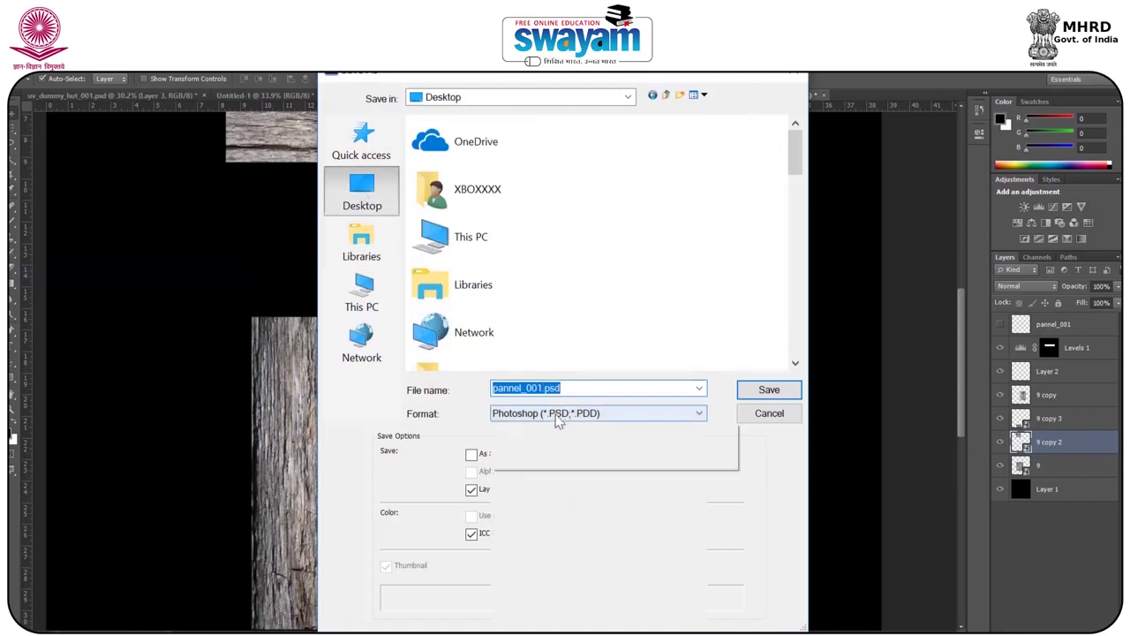
click(556, 413)
key(Return)
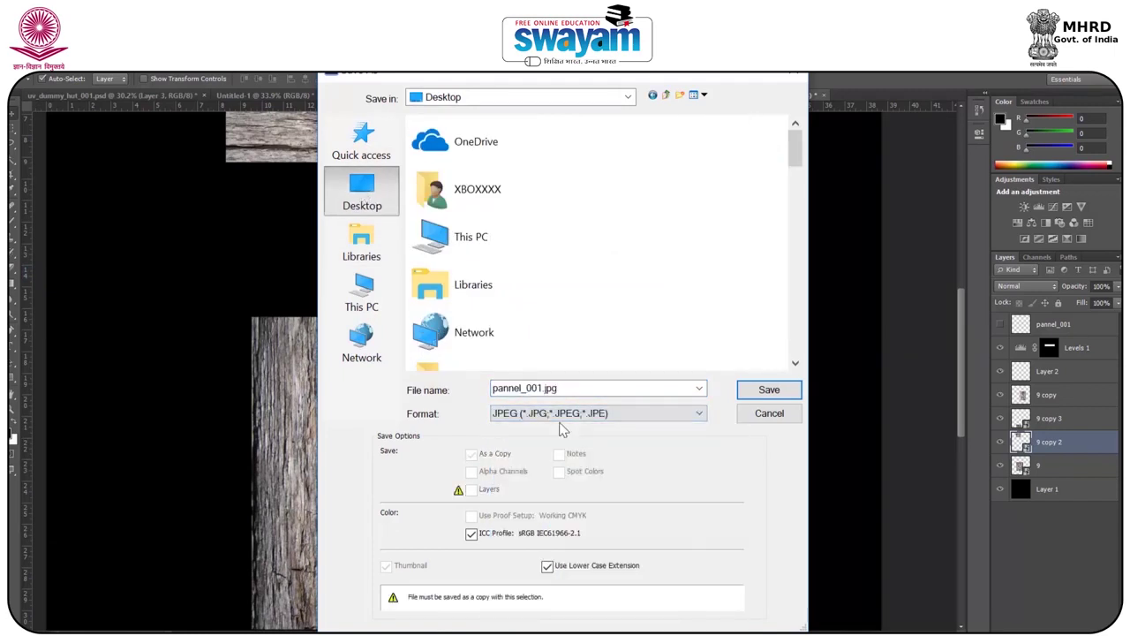
click(785, 395)
click(548, 285)
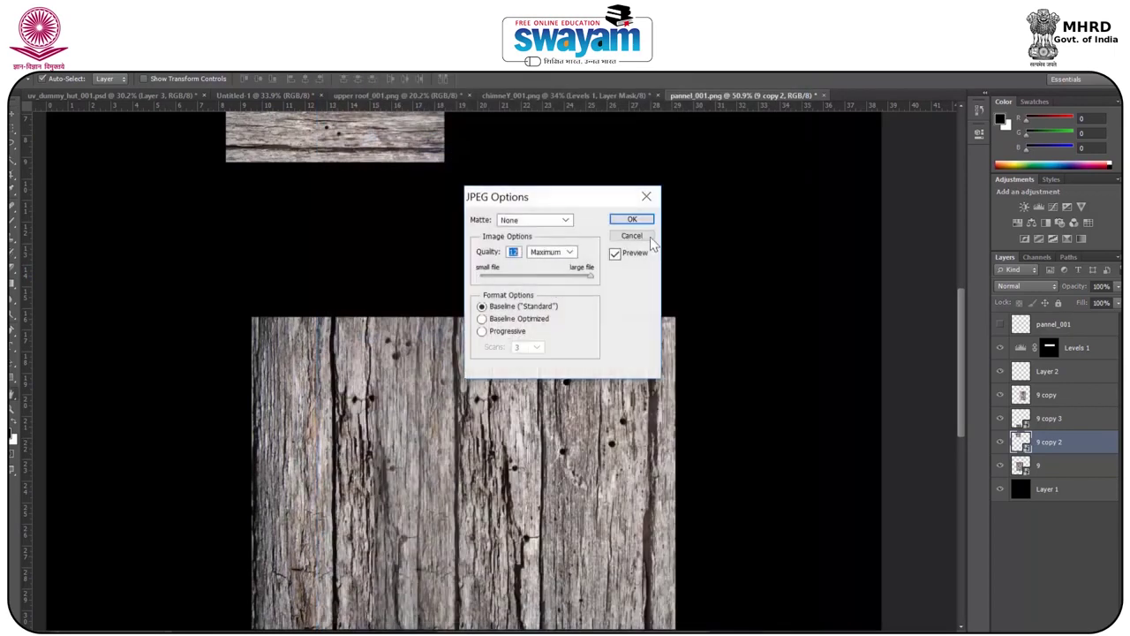
click(632, 219)
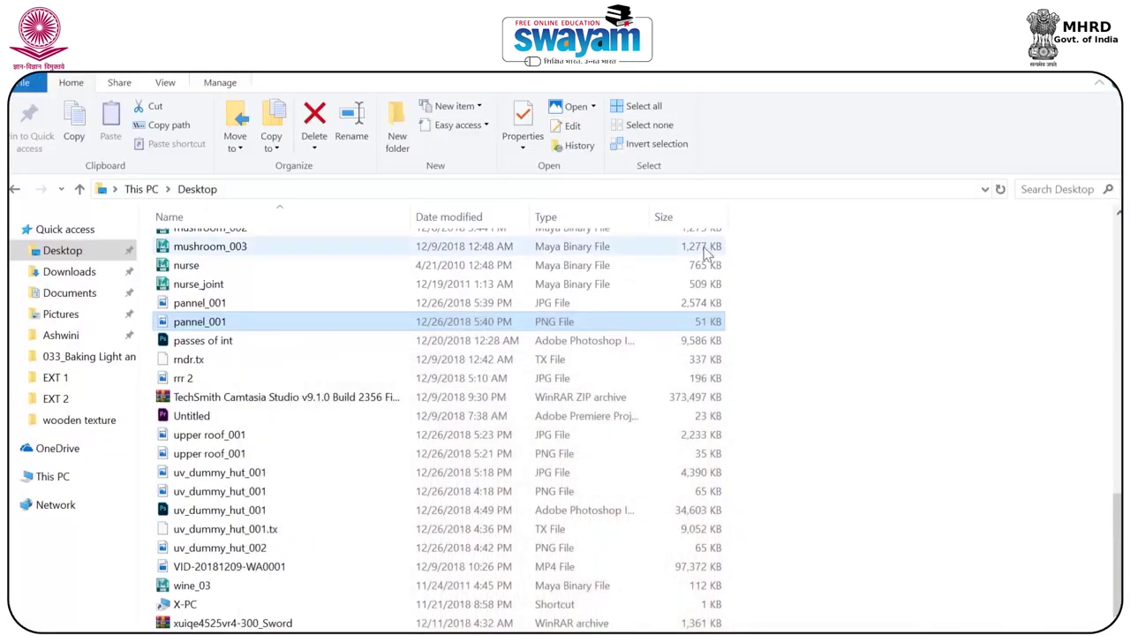
Switch back to Maya, assign a new Lambert material to the post, and return to object mode with the UV Editor closed.
click(632, 634)
click(669, 615)
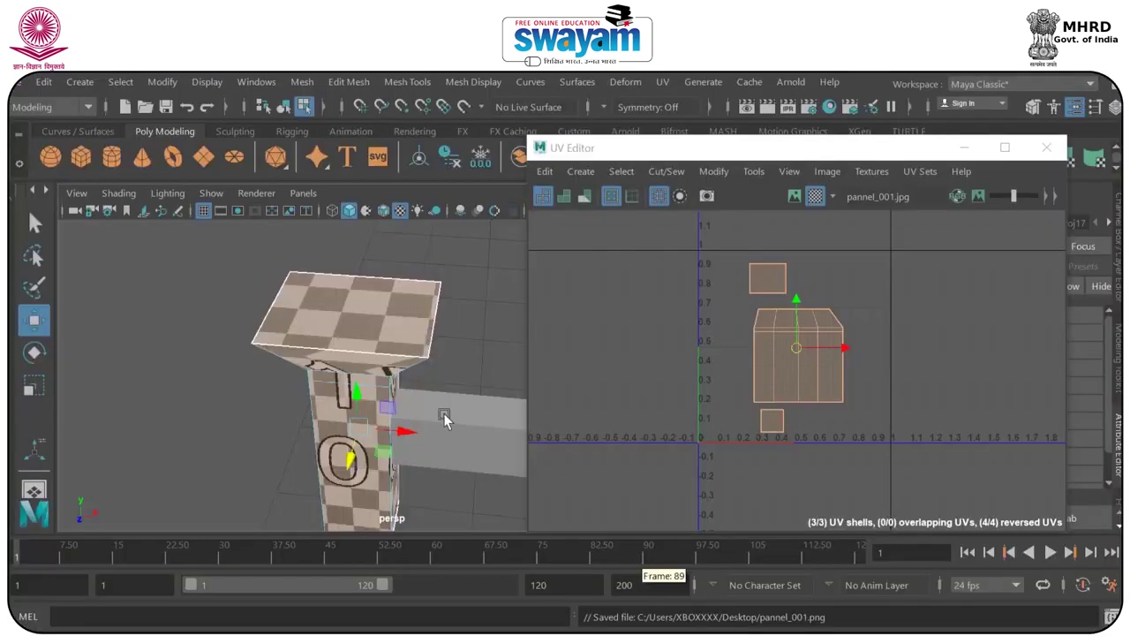
right_drag(344, 372, 331, 616)
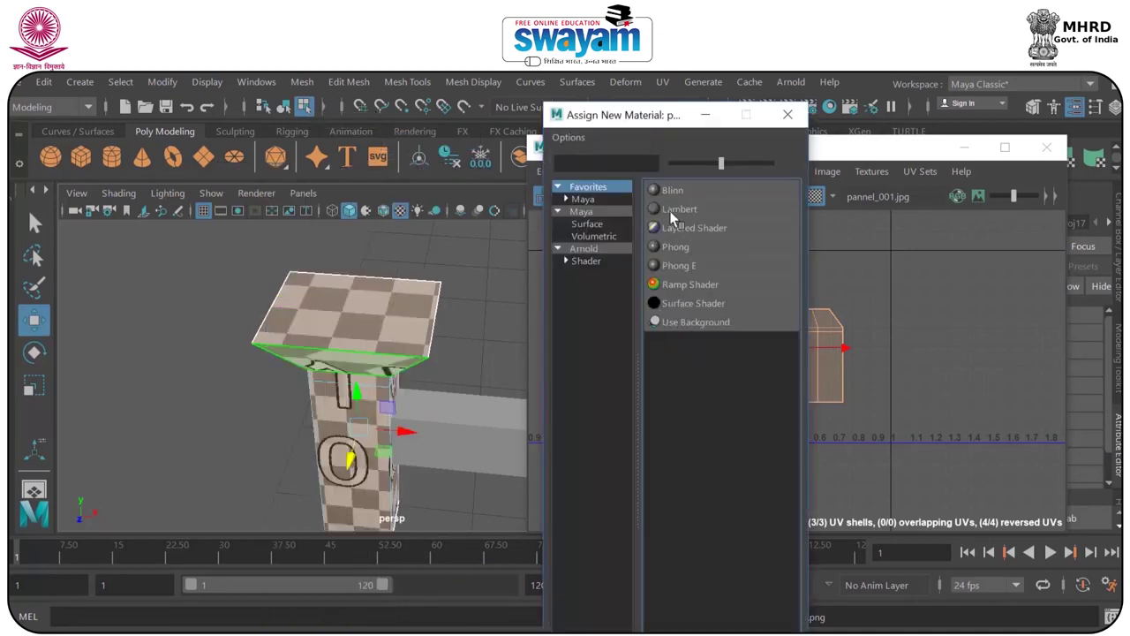
click(675, 210)
click(1046, 147)
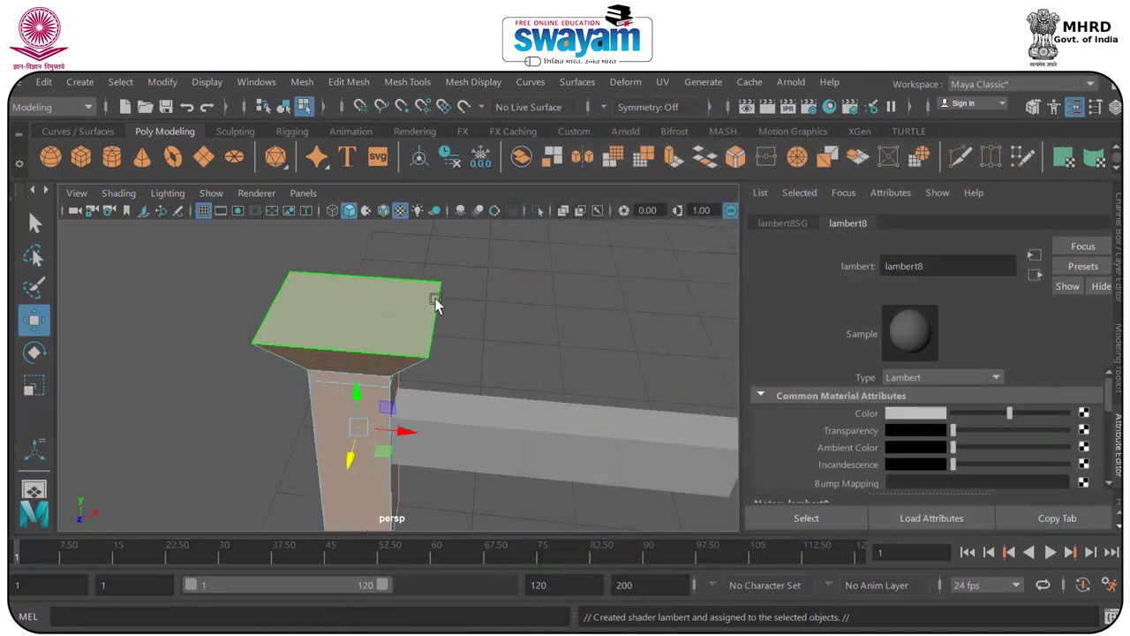
click(433, 297)
right_drag(371, 374, 468, 222)
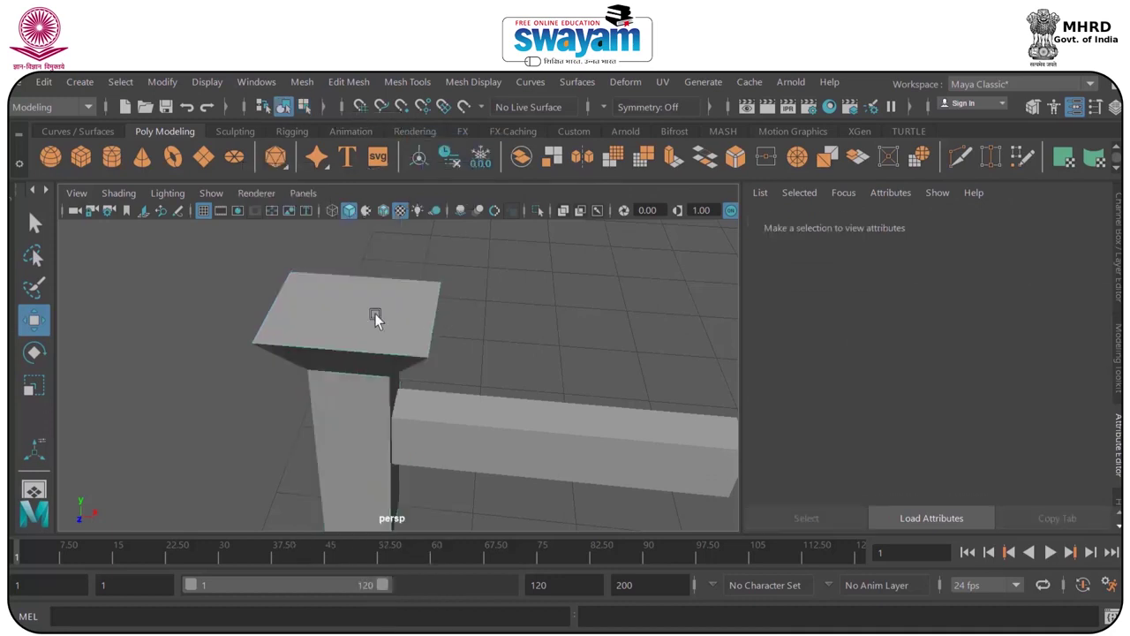
click(373, 315)
Reselect pannel_001.jpg from the Desktop as the image of the post's existing color file texture.
click(1084, 412)
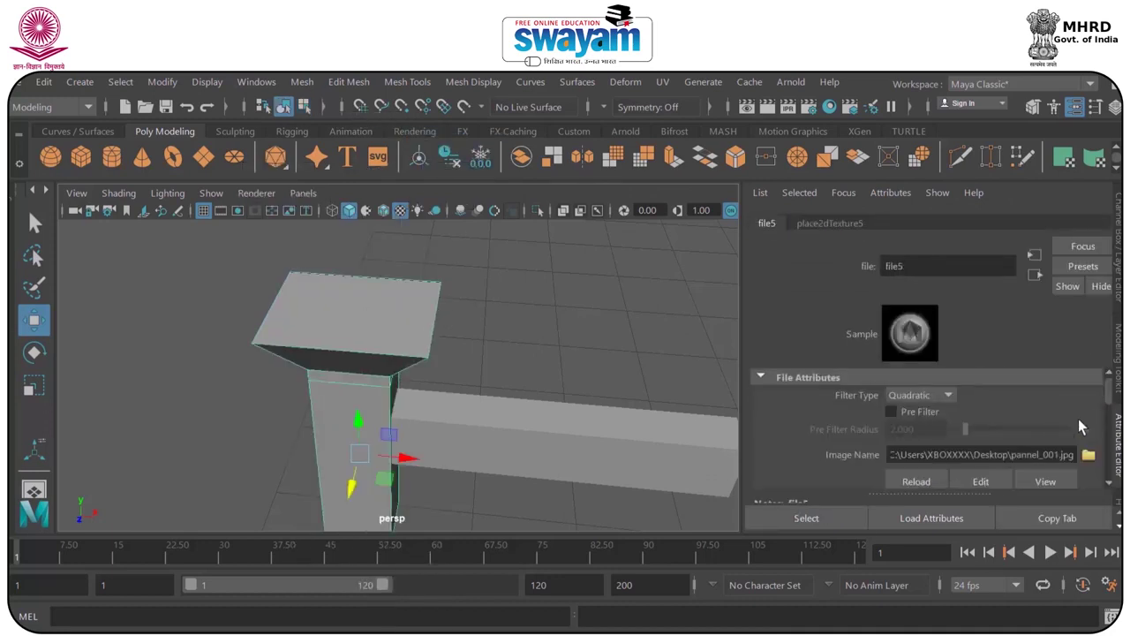
click(1088, 454)
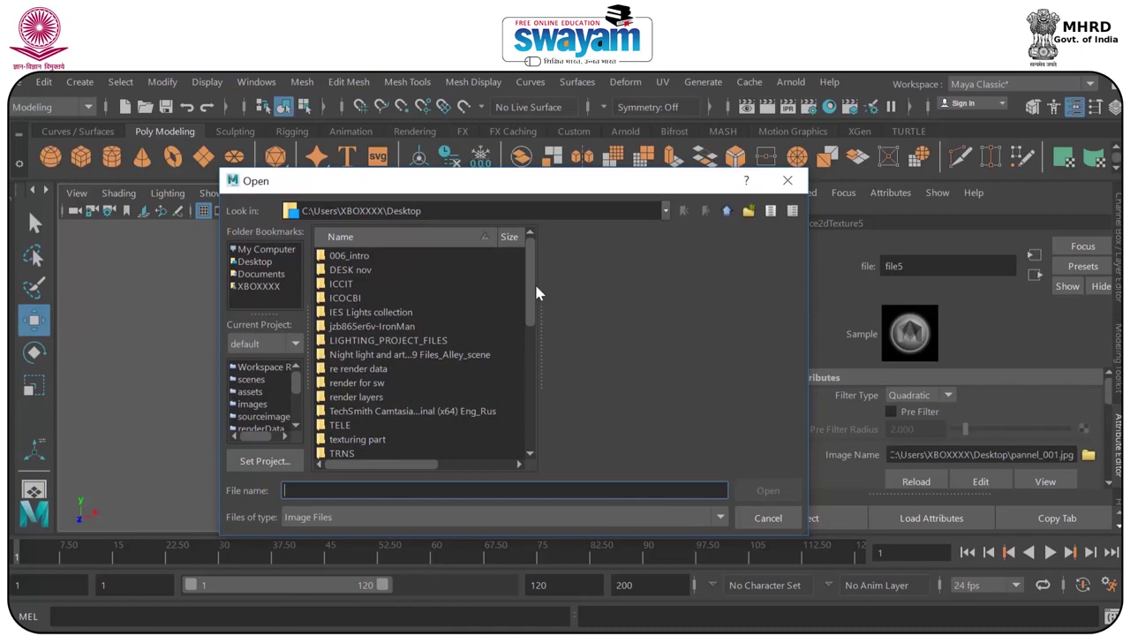
drag(529, 325, 532, 457)
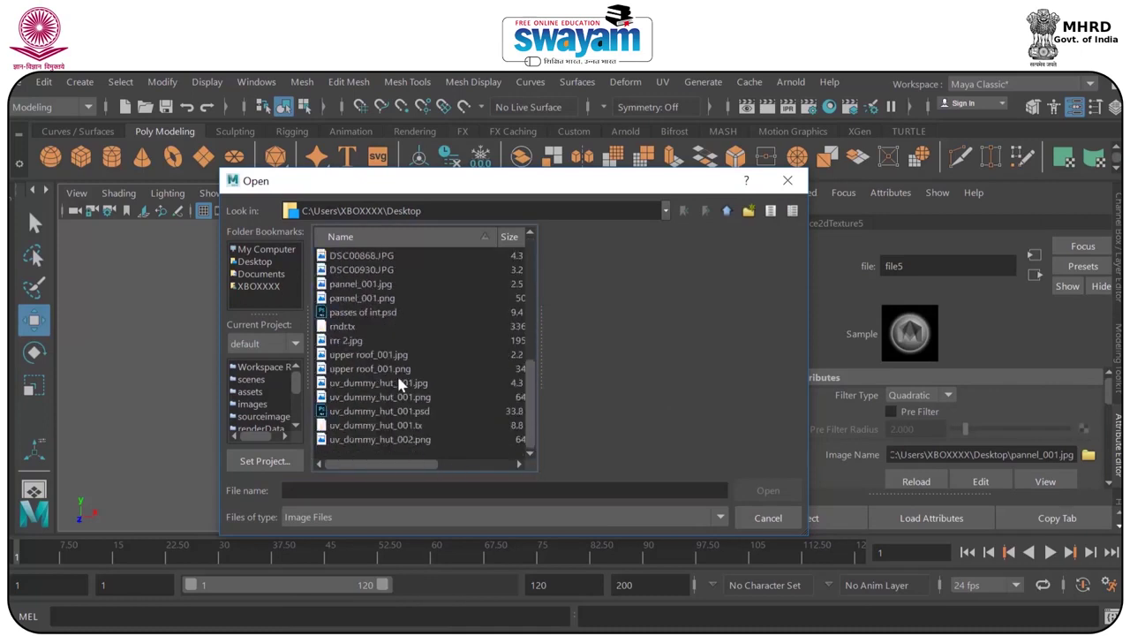
click(368, 285)
click(764, 490)
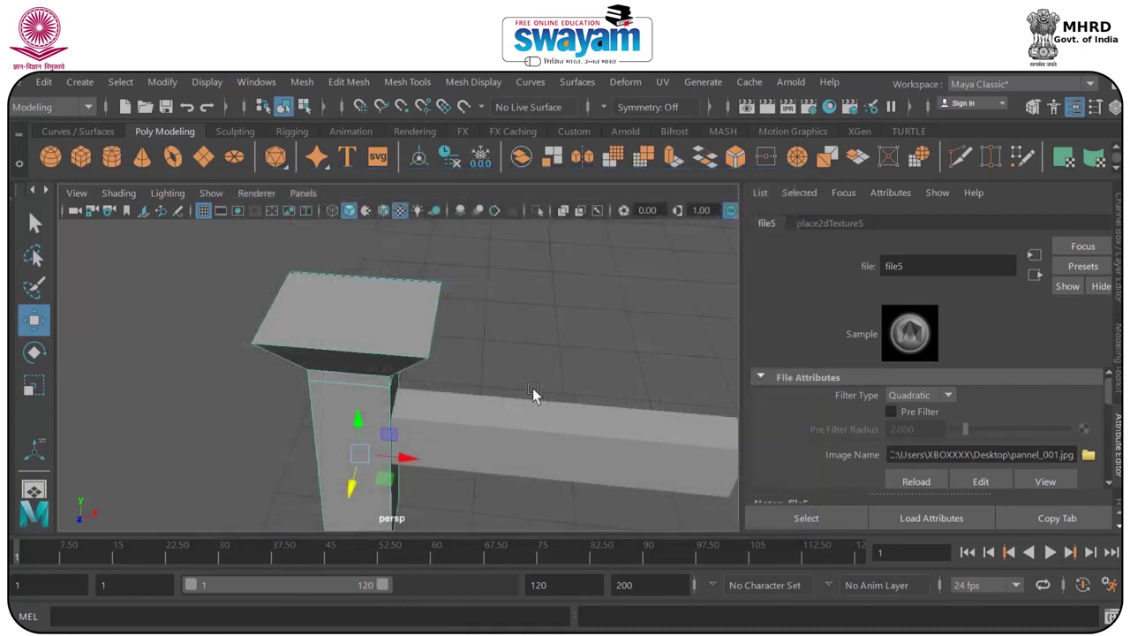
Switch the viewport to shaded display and back to textured display to check the post's texture.
alt+drag(520, 375, 484, 368)
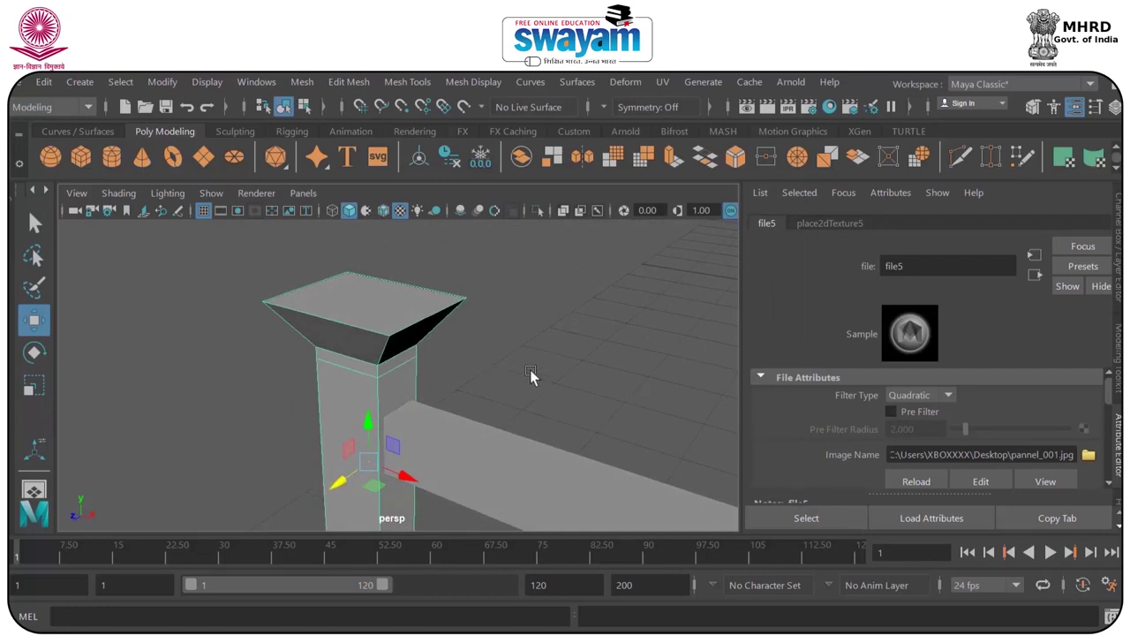
scroll(530, 369, down, 5)
key(5)
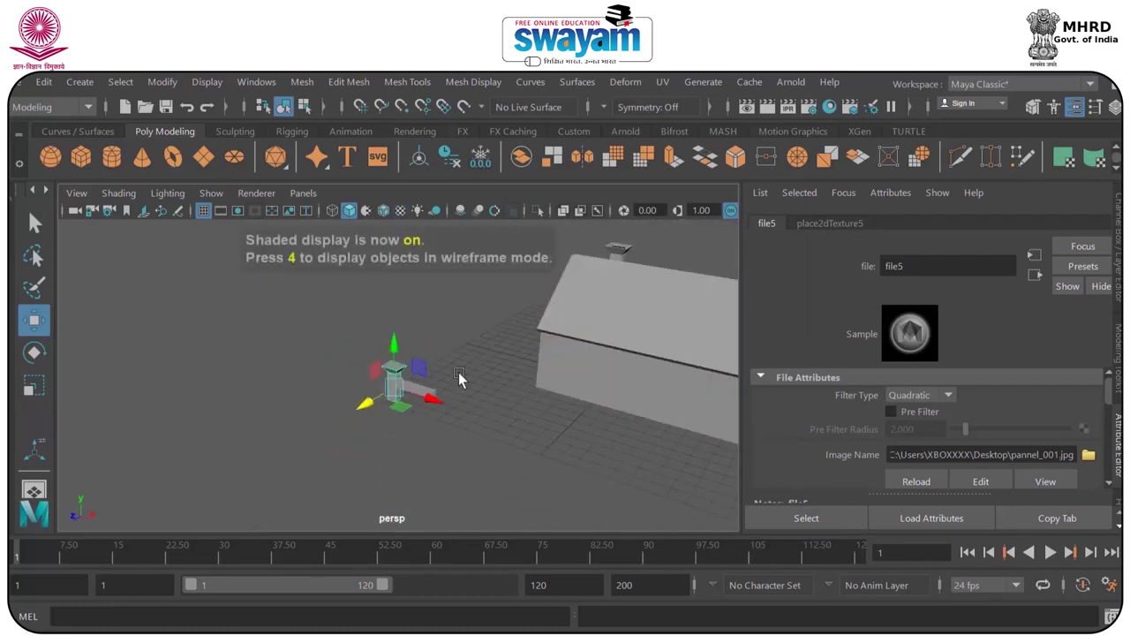
key(6)
click(463, 343)
scroll(385, 375, up, 5)
click(397, 352)
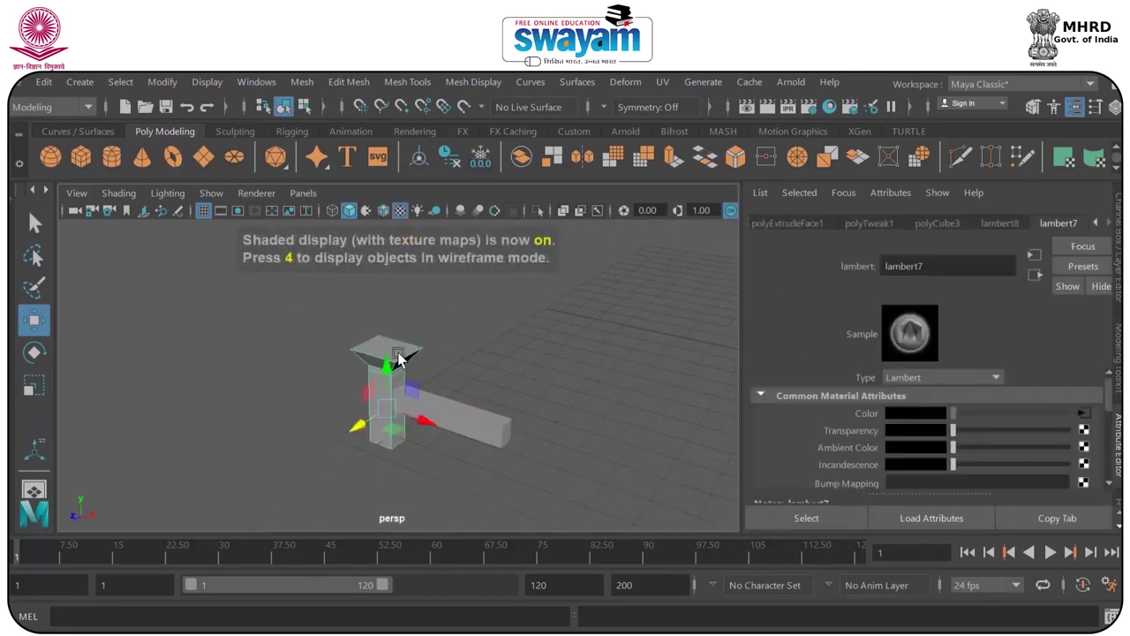
scroll(397, 357, up, 4)
click(1084, 414)
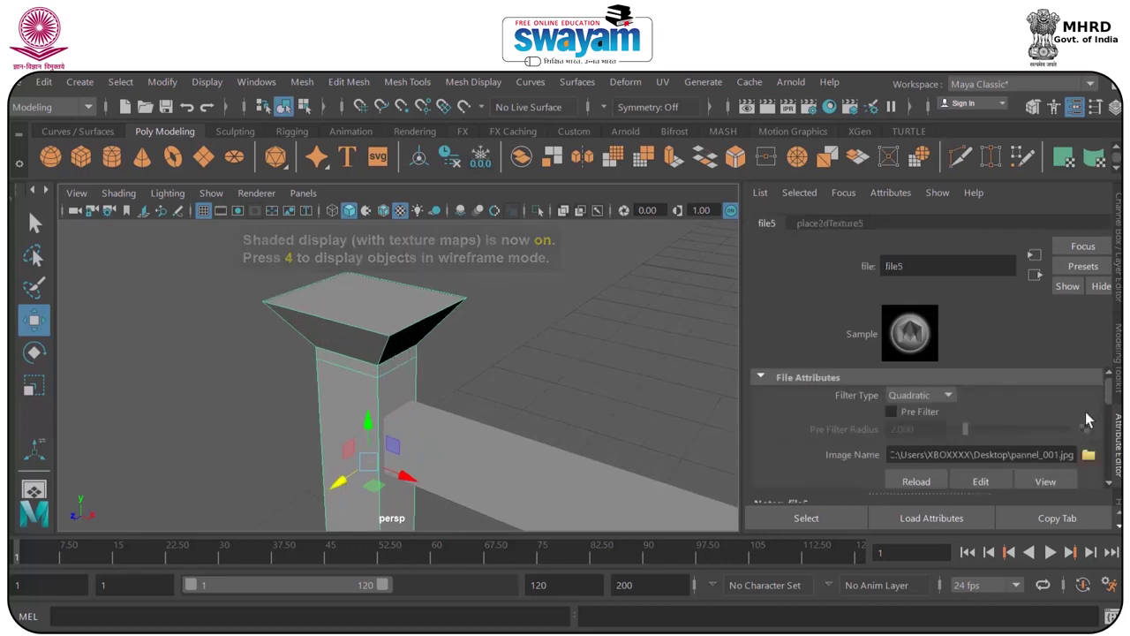
click(1089, 455)
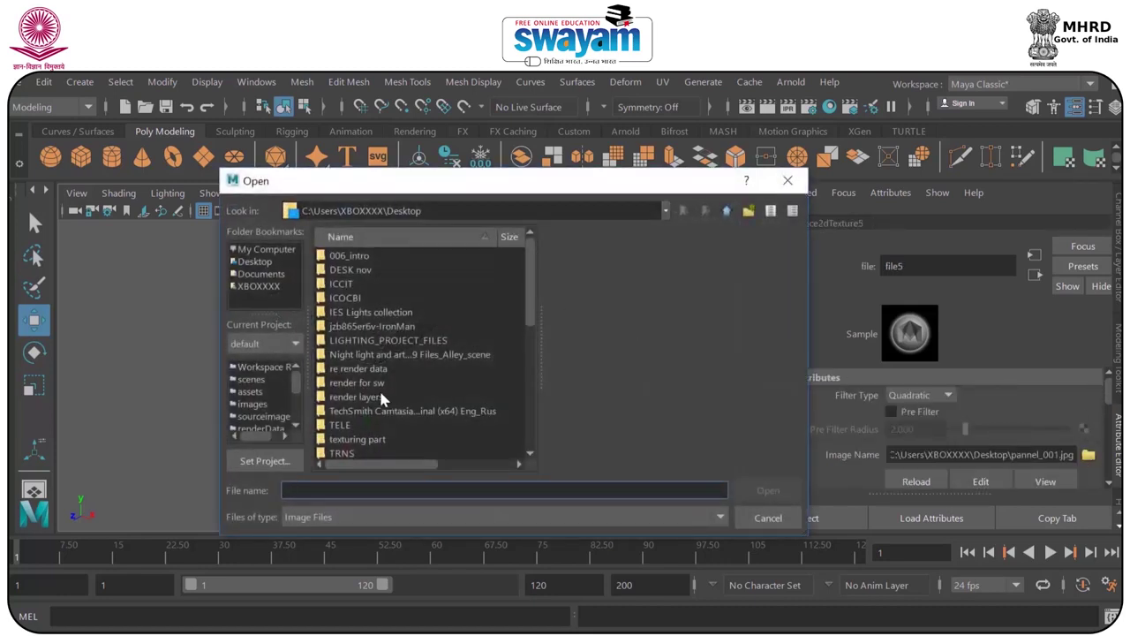
click(767, 517)
Assign a new Lambert material to the post and map its color to a File texture using pannel_001.jpg from the Desktop.
right_click(353, 376)
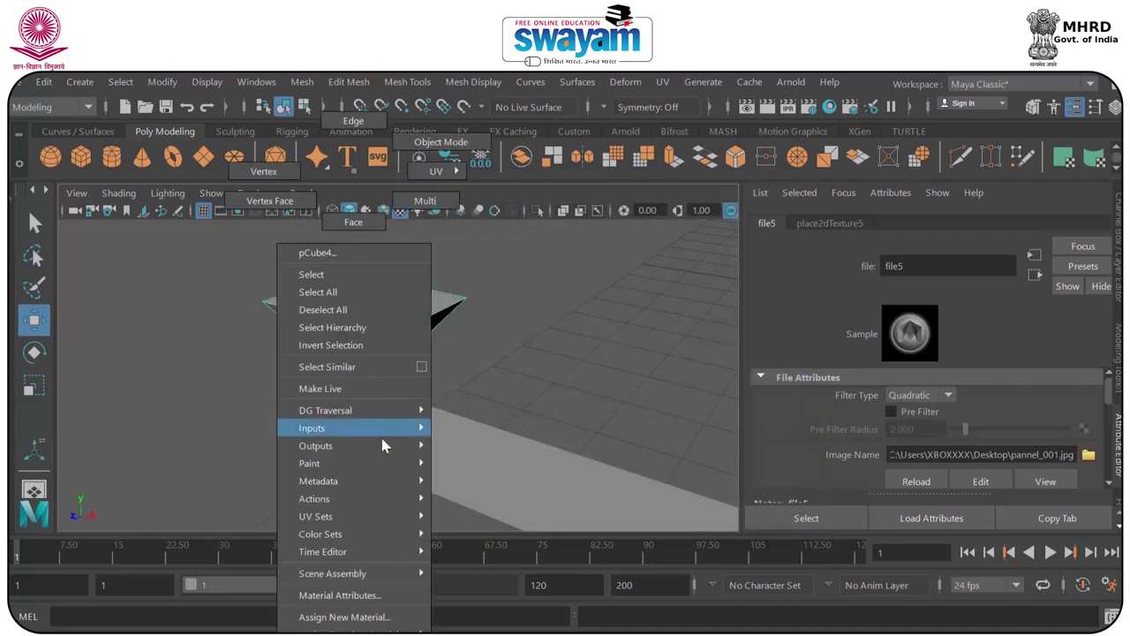
click(384, 617)
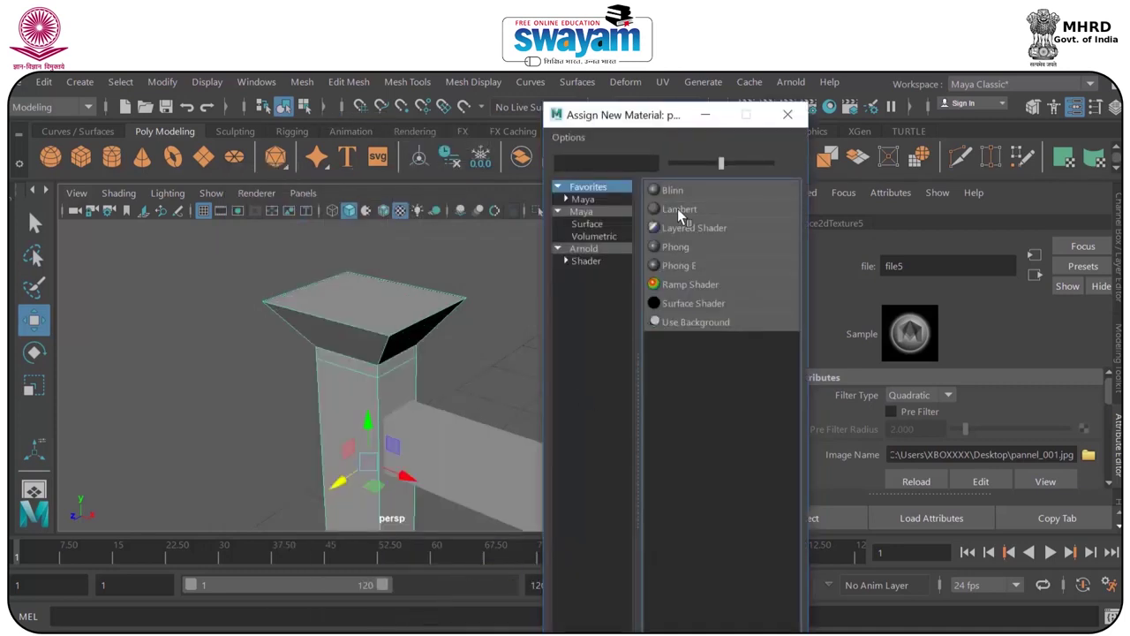
click(677, 209)
click(1083, 414)
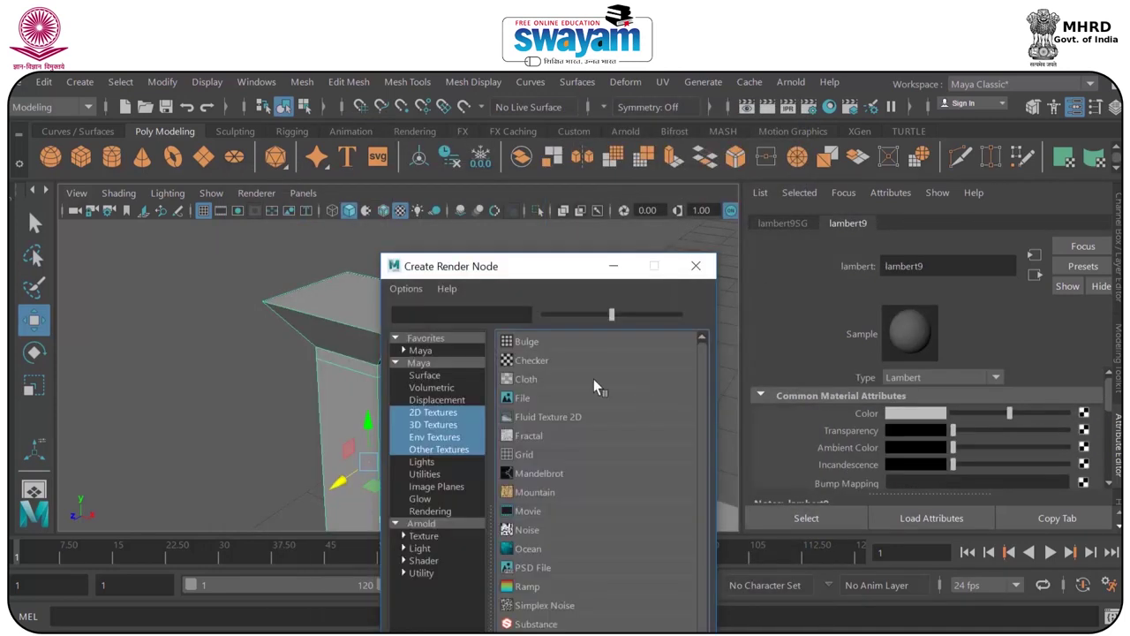
click(530, 397)
click(1088, 455)
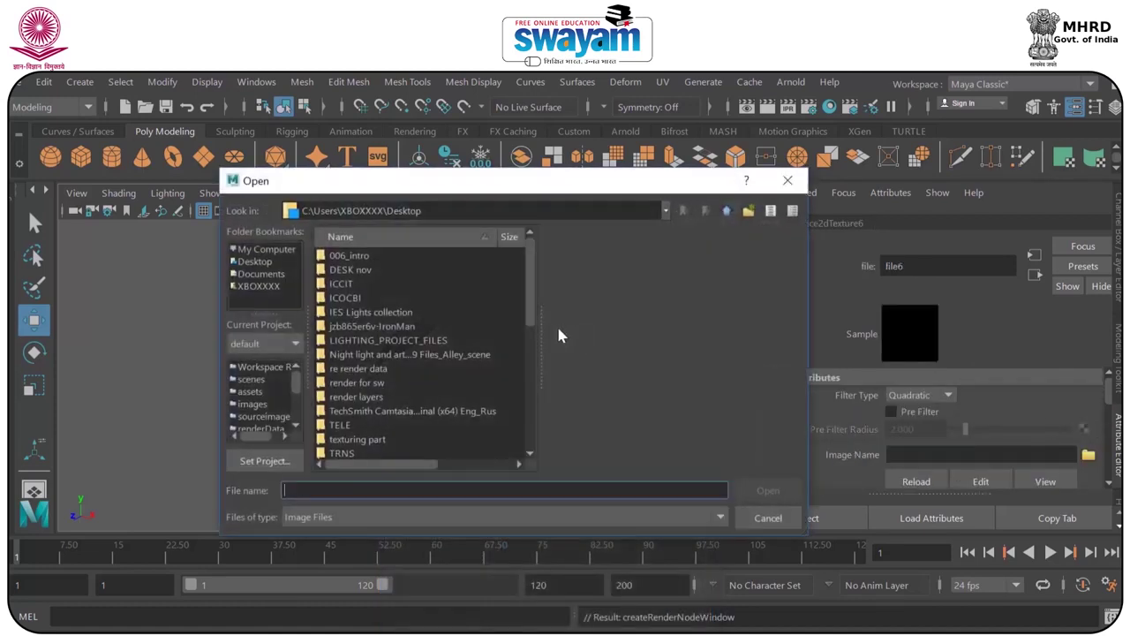
scroll(433, 310, down, 5)
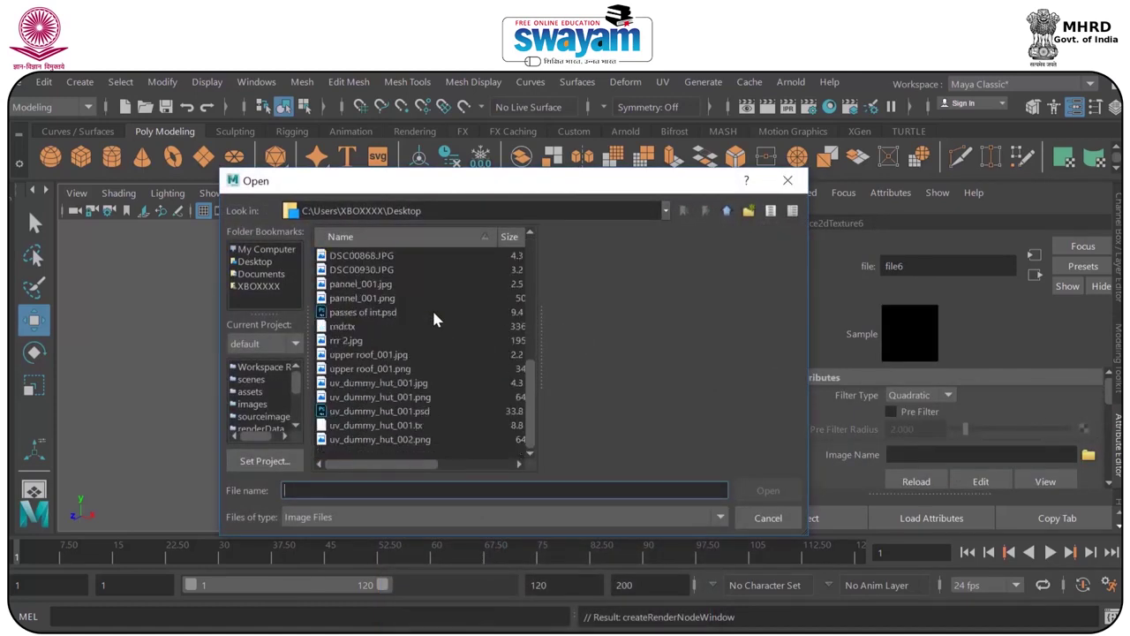
click(364, 286)
click(768, 490)
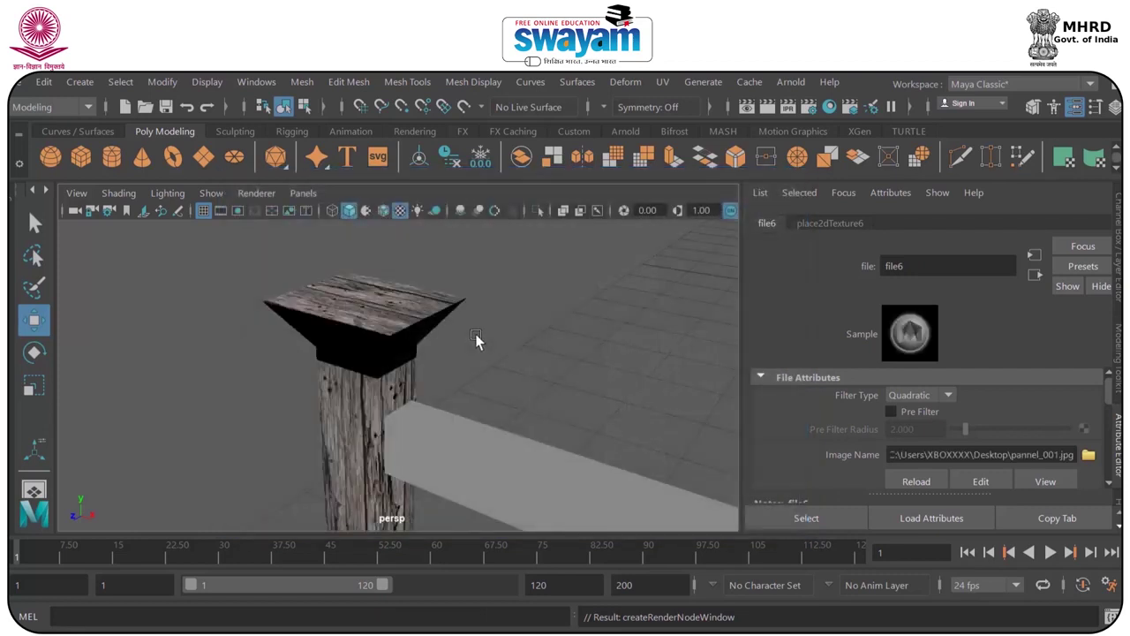
Assign a new Lambert material to the horizontal beam beside the post and map its color to a File texture.
alt+drag(467, 375, 513, 351)
scroll(487, 352, down, 5)
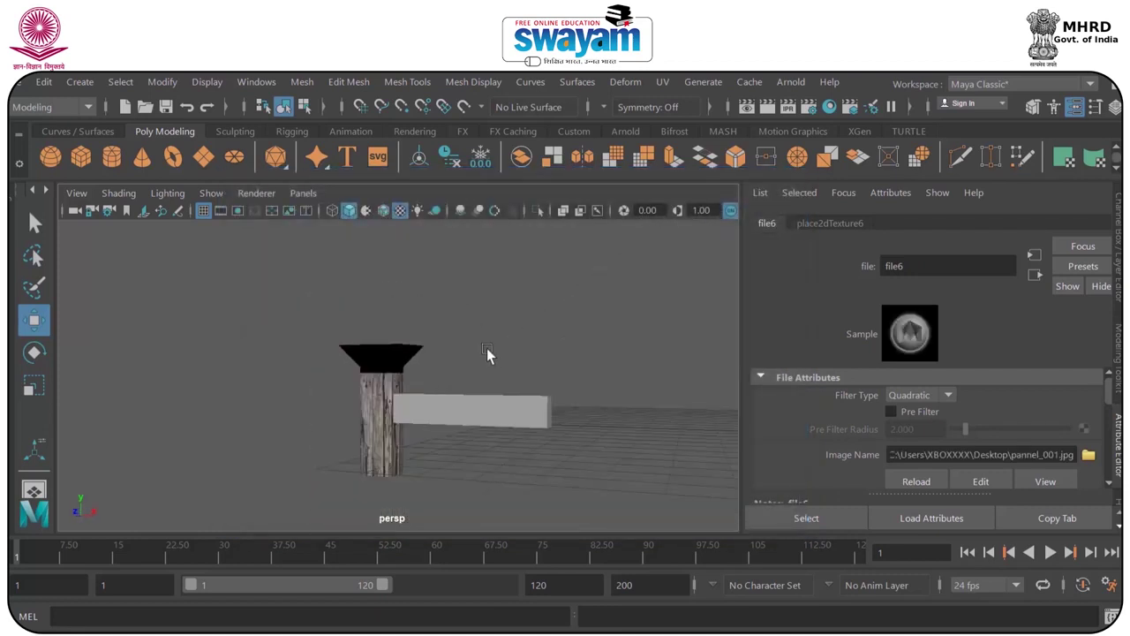
click(501, 408)
alt+drag(528, 404, 511, 446)
scroll(470, 432, up, 4)
alt+middle_drag(550, 439, 509, 346)
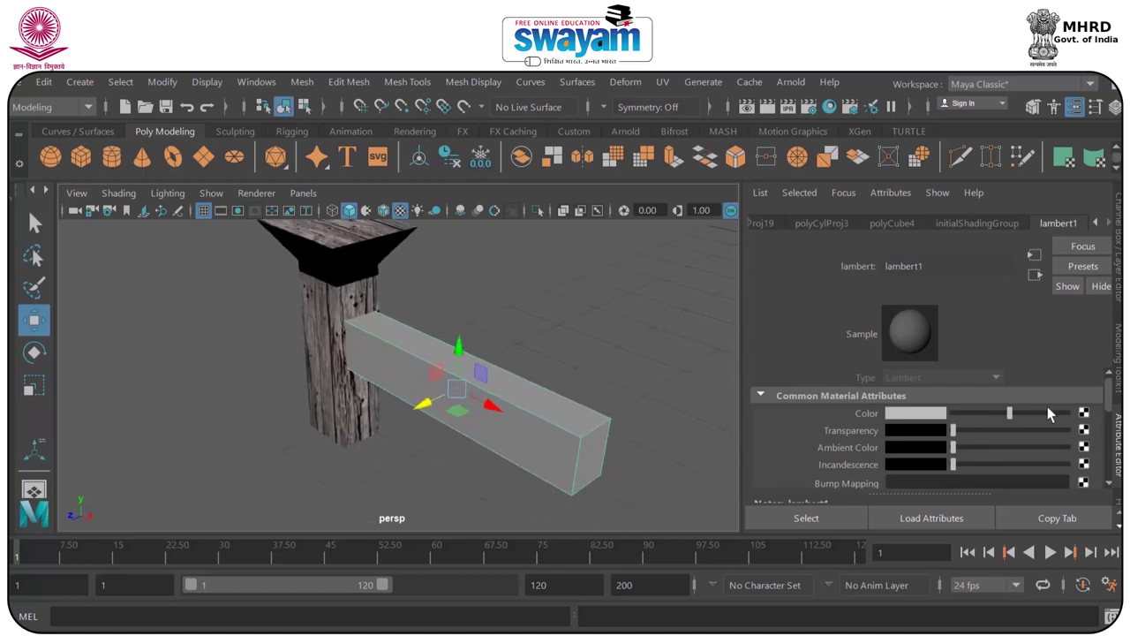
right_drag(505, 424, 518, 613)
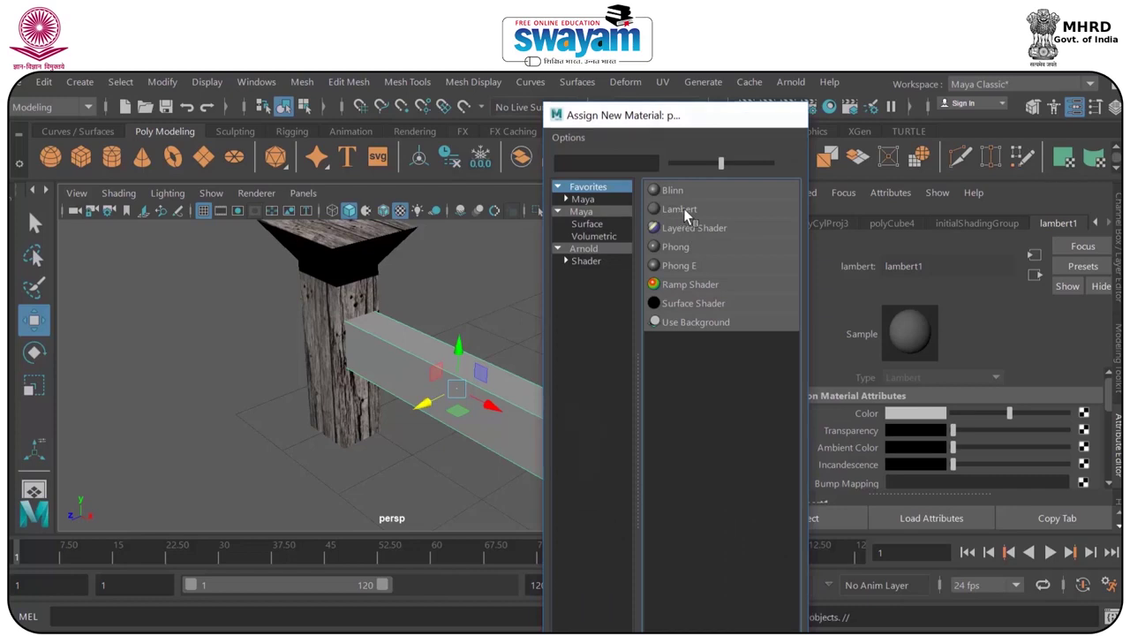
click(680, 209)
click(1084, 413)
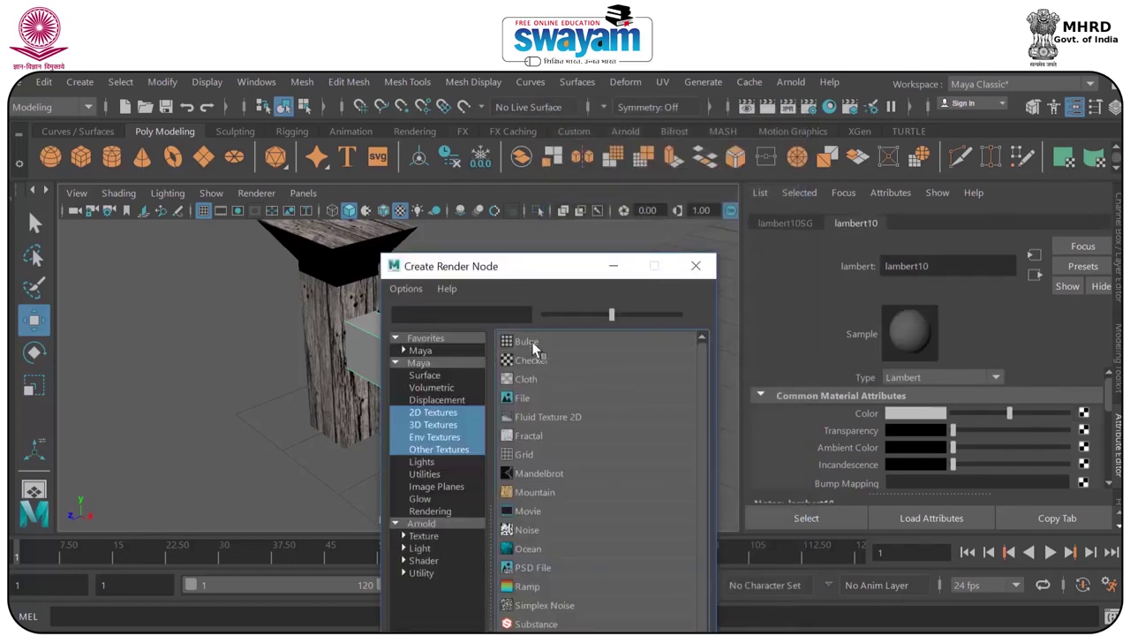
click(532, 398)
Load 4.jpeg from the Desktop's wooden texture folder as the beam's color image.
click(1087, 454)
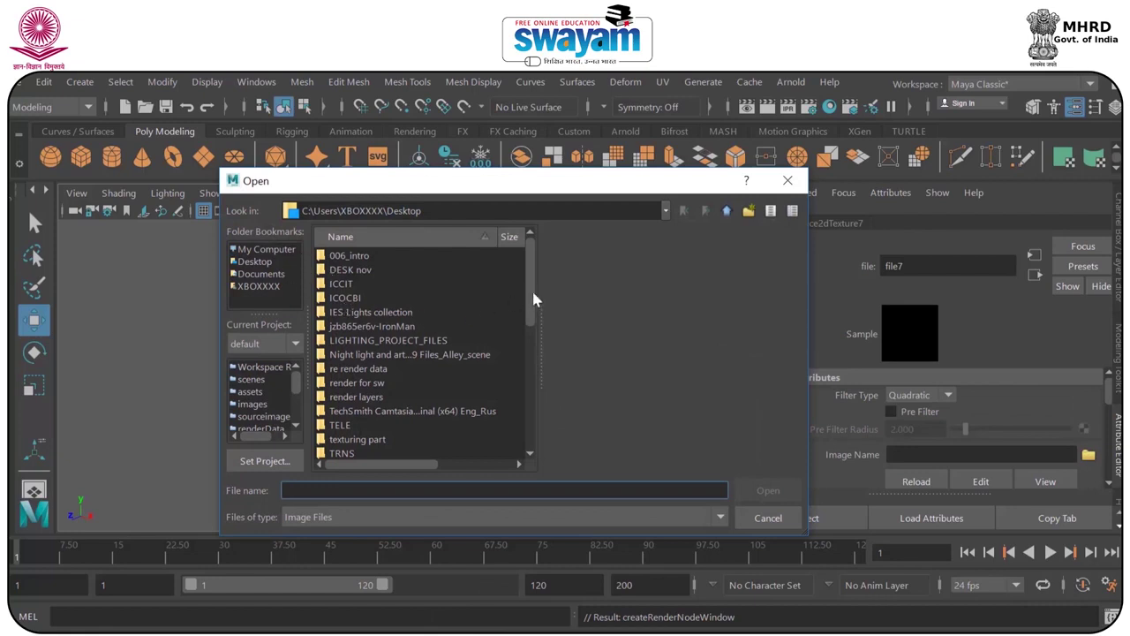
drag(528, 305, 527, 365)
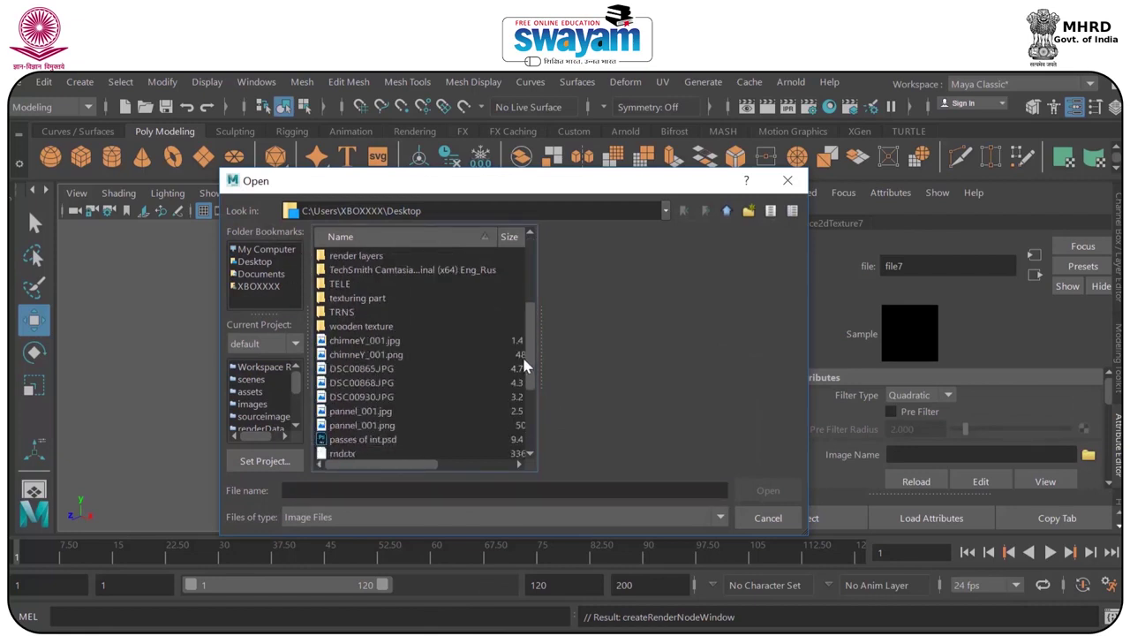
click(371, 328)
double_click(444, 326)
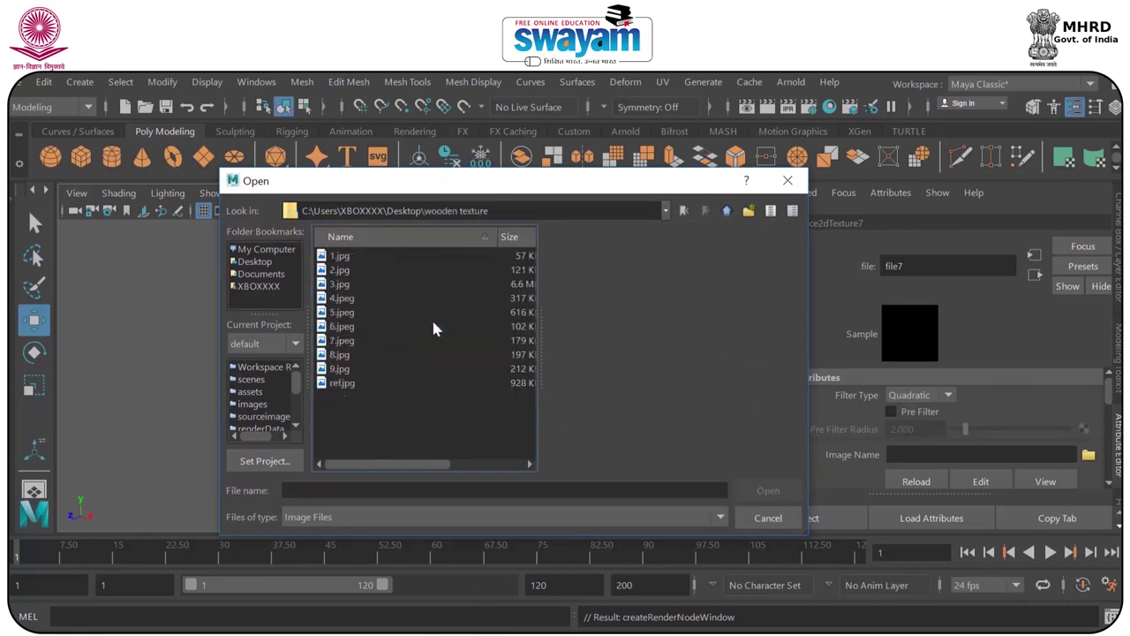
click(343, 270)
key(Down)
key(Down)
key(Down)
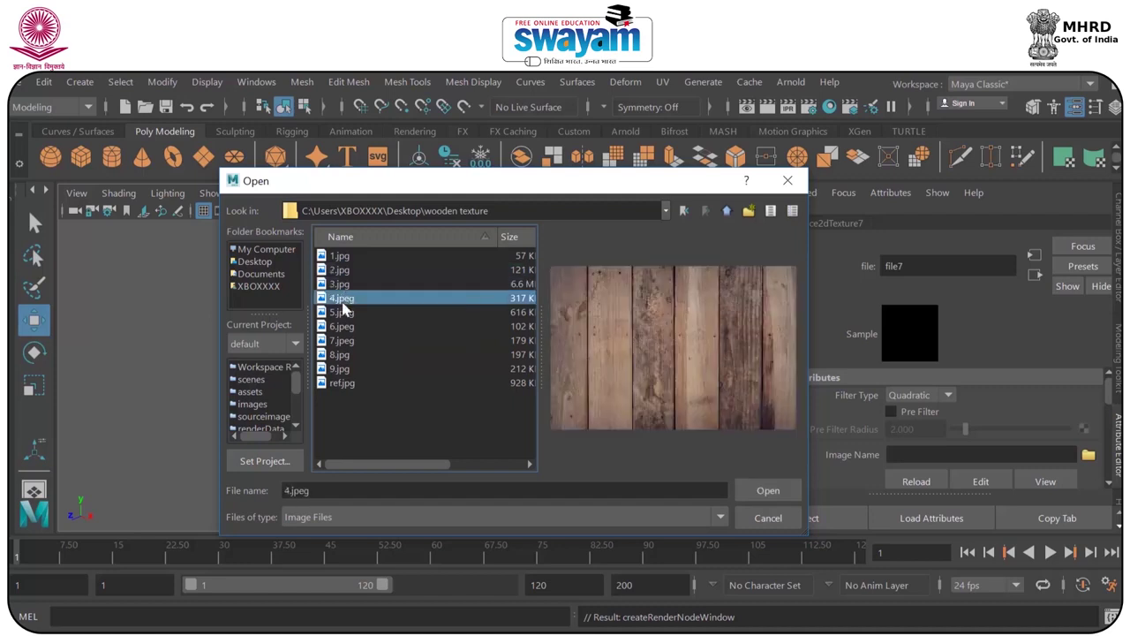
click(344, 302)
click(767, 490)
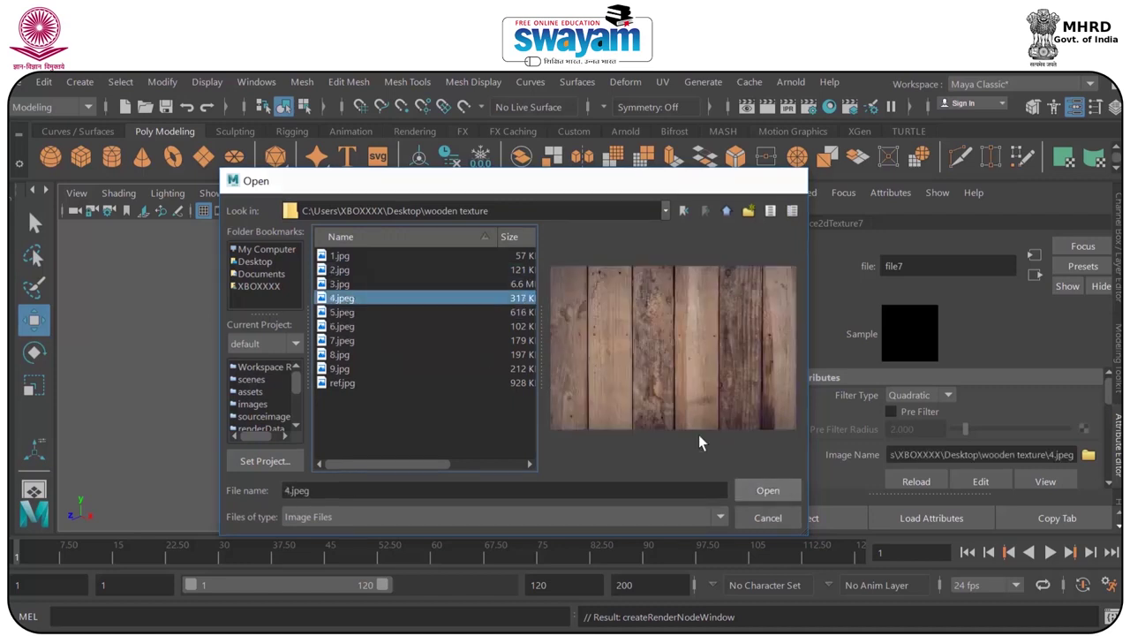
Preview the images in the wooden texture folder, set the beam's color image to 5.jpeg, and deselect the beam.
mouse_move(560, 388)
alt+mouse_down()
mouse_move(612, 372)
mouse_move(522, 398)
mouse_move(552, 391)
alt+mouse_up()
click(515, 390)
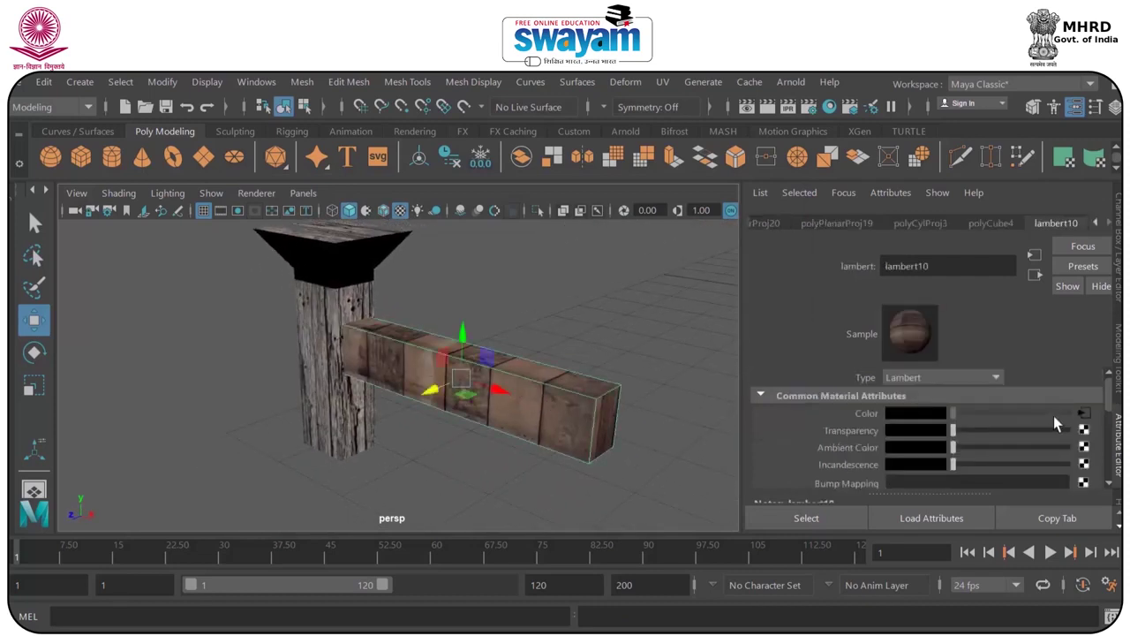
click(1084, 413)
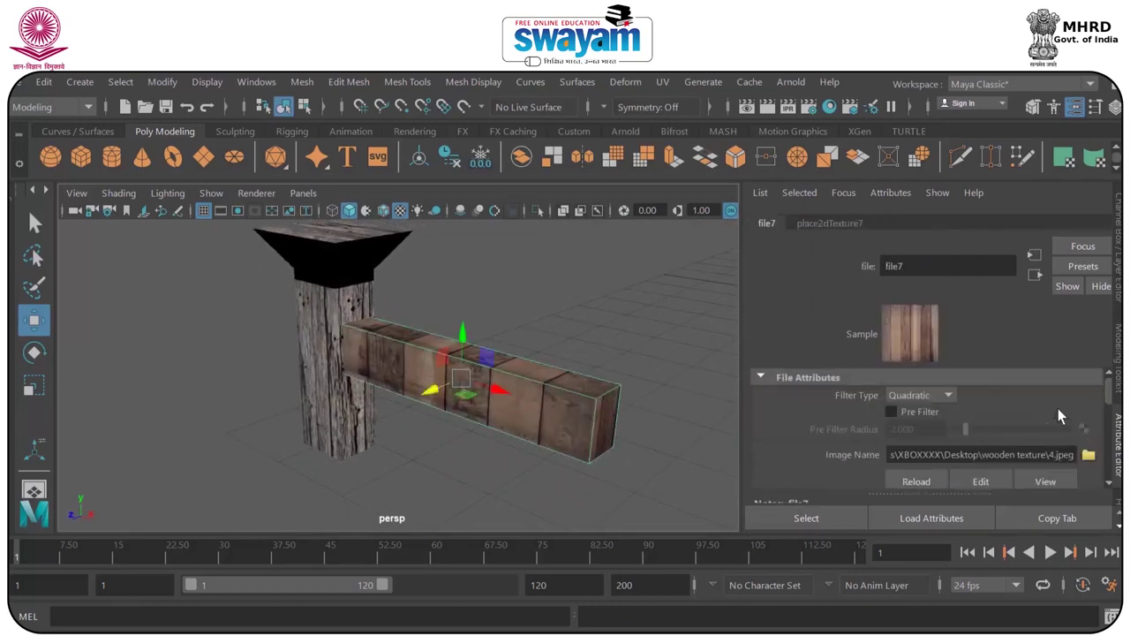
click(1088, 454)
click(362, 271)
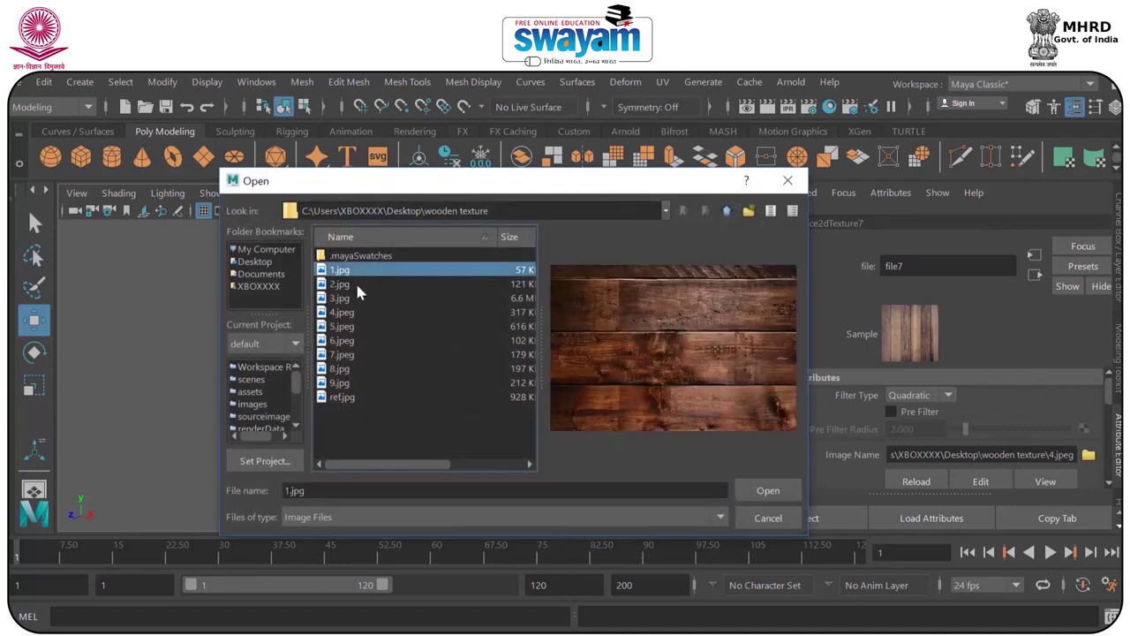
click(357, 284)
click(358, 296)
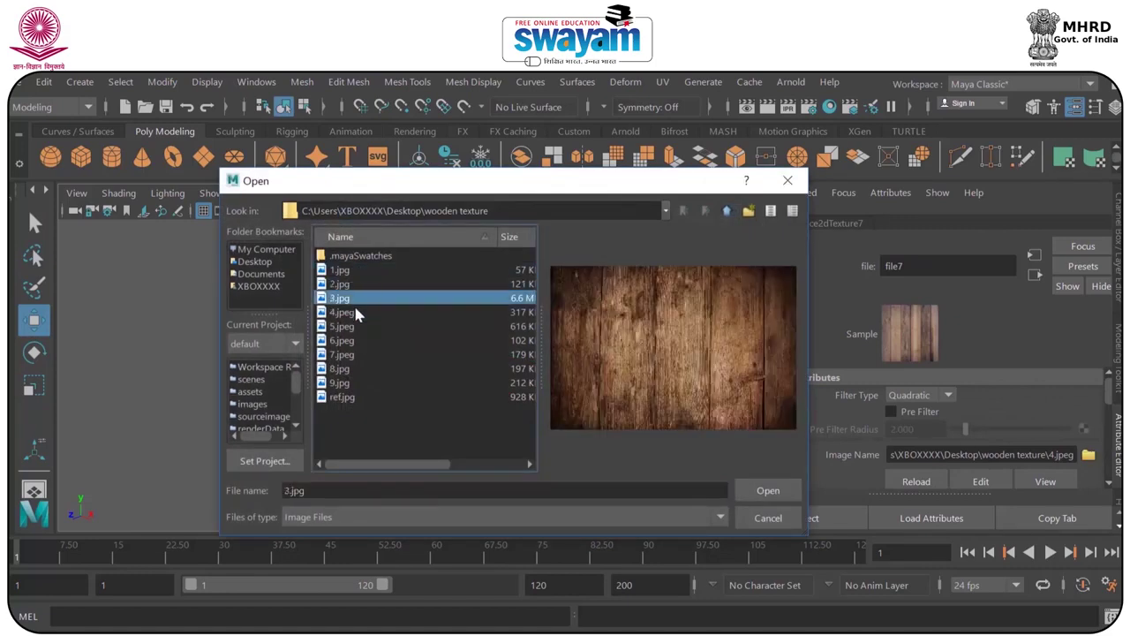
click(355, 311)
click(359, 326)
click(360, 340)
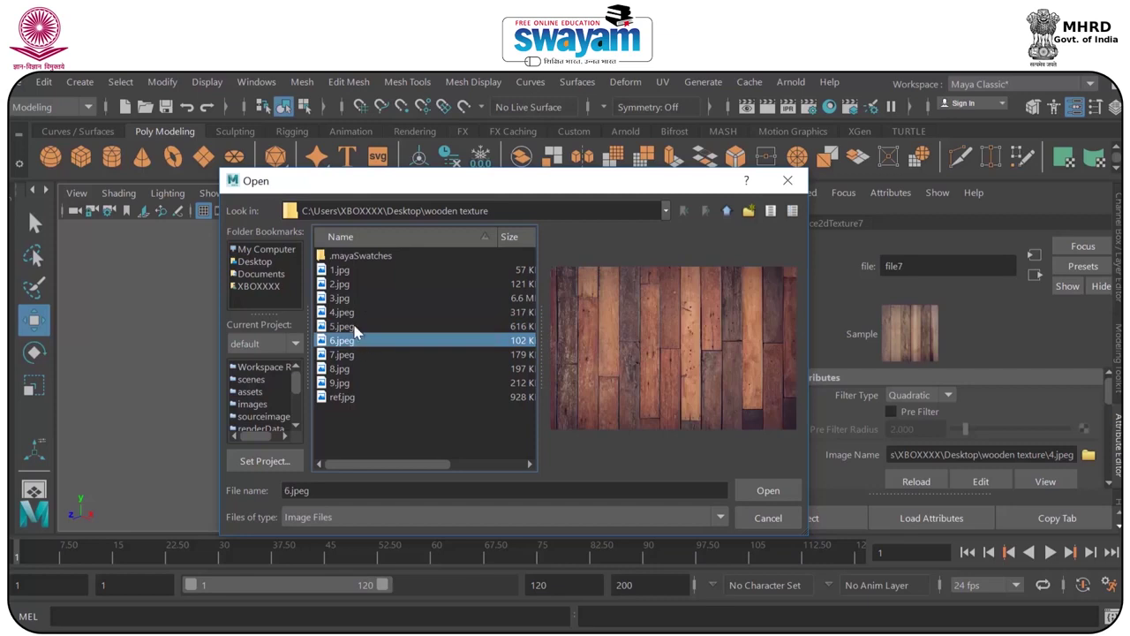
click(355, 327)
click(778, 497)
click(570, 322)
scroll(571, 322, down, 6)
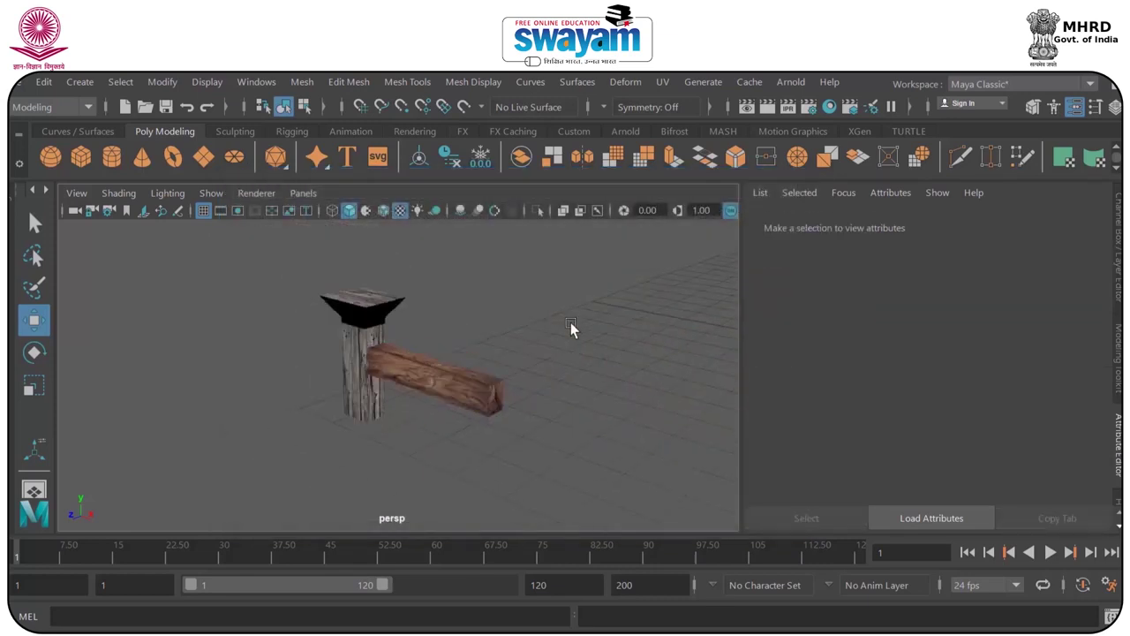
mouse_move(476, 352)
alt+mouse_down()
mouse_move(536, 328)
mouse_move(462, 361)
alt+mouse_up()
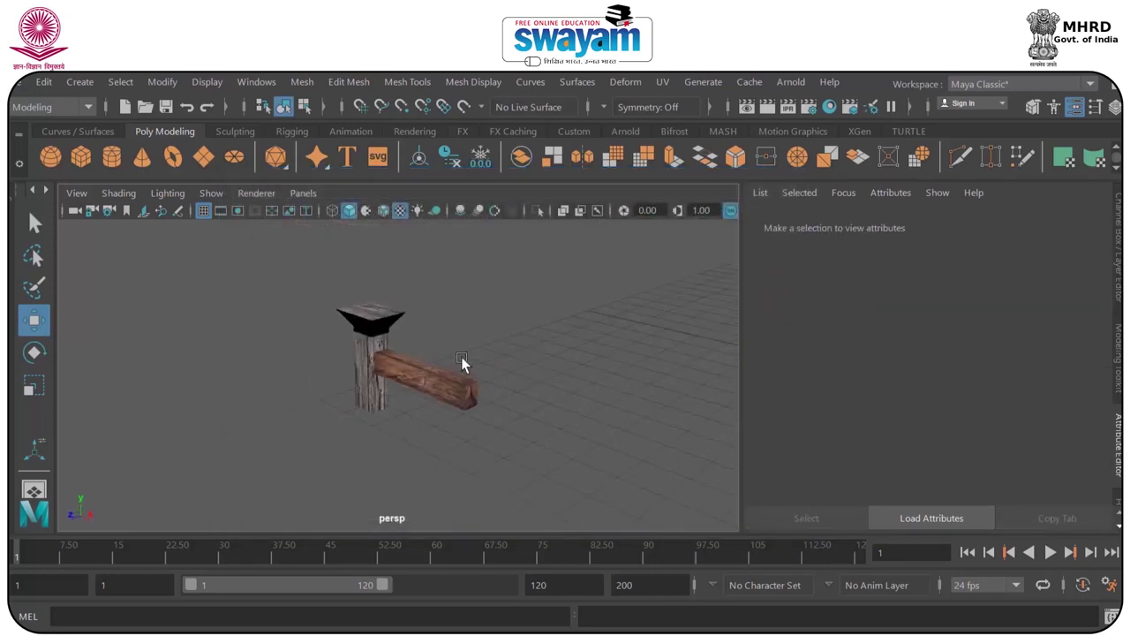
Duplicate the post together with its beam and move the copy along the rail direction to form the next fence section.
click(353, 326)
alt+drag(403, 446, 427, 454)
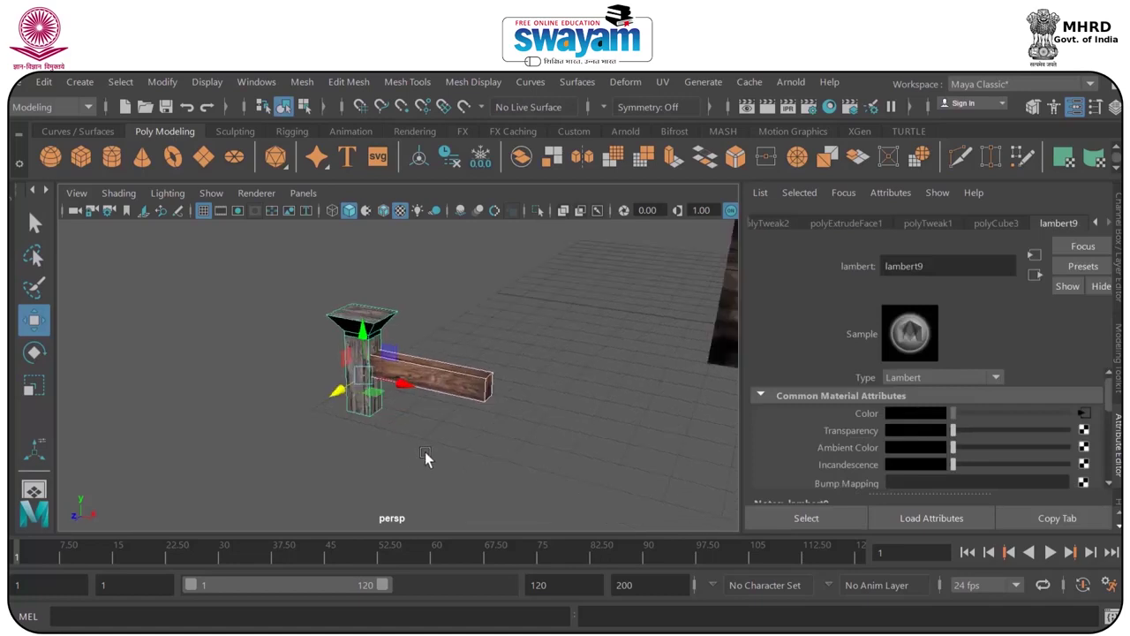
key(ctrl+d)
drag(398, 385, 534, 425)
scroll(534, 425, down, 5)
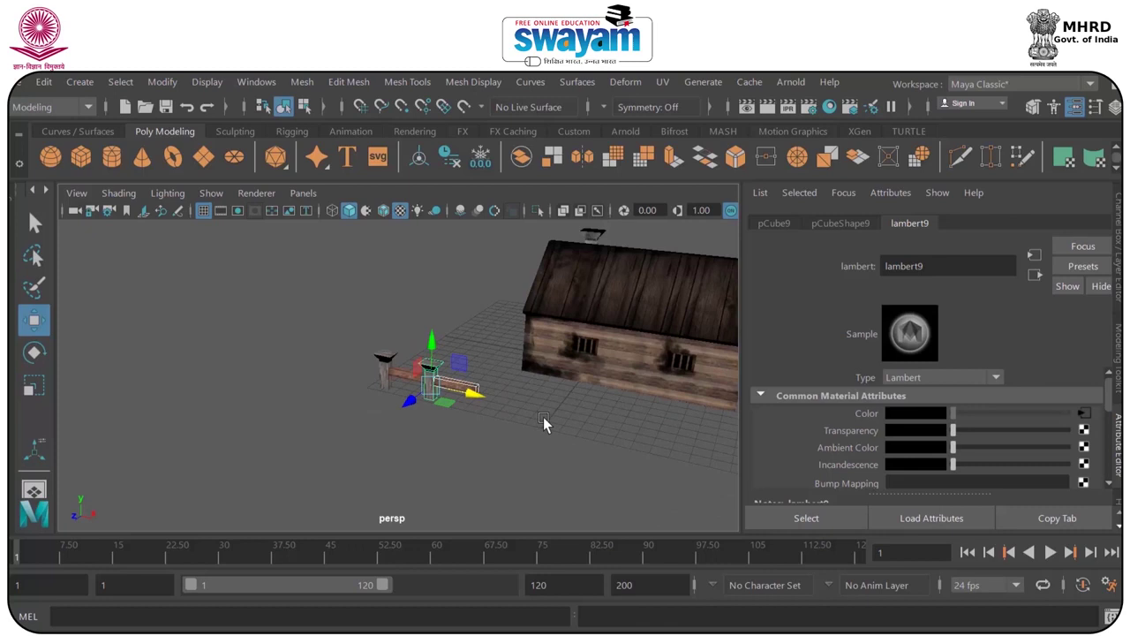
Repeat the offset duplication of the post and beam until the fence row spans the full length of the hut's side.
key(shift+d)
key(shift+d)
key(shift+d)
key(shift+d)
key(shift+d)
key(shift+d)
key(shift+d)
key(shift+d)
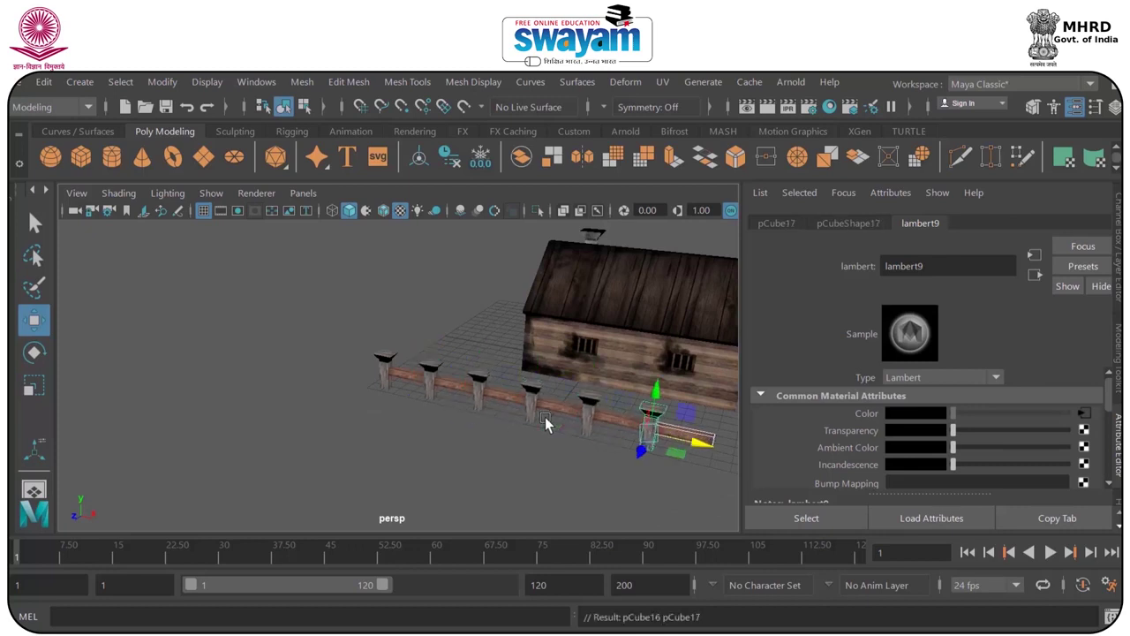
scroll(545, 417, down, 5)
scroll(583, 416, up, 5)
alt+middle_drag(586, 357, 397, 272)
key(shift+d)
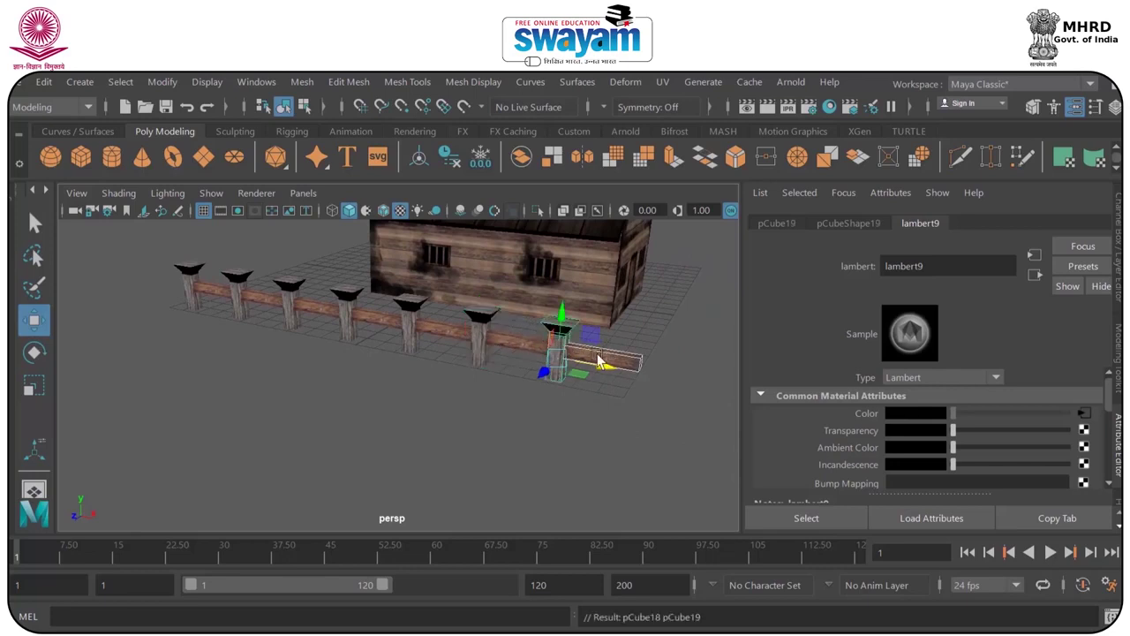
Group the row's last post and beam, duplicate the group, and move the copy -3.113 units in Z toward the hut.
click(663, 343)
click(630, 360)
alt+drag(630, 359, 555, 401)
click(360, 445)
click(302, 452)
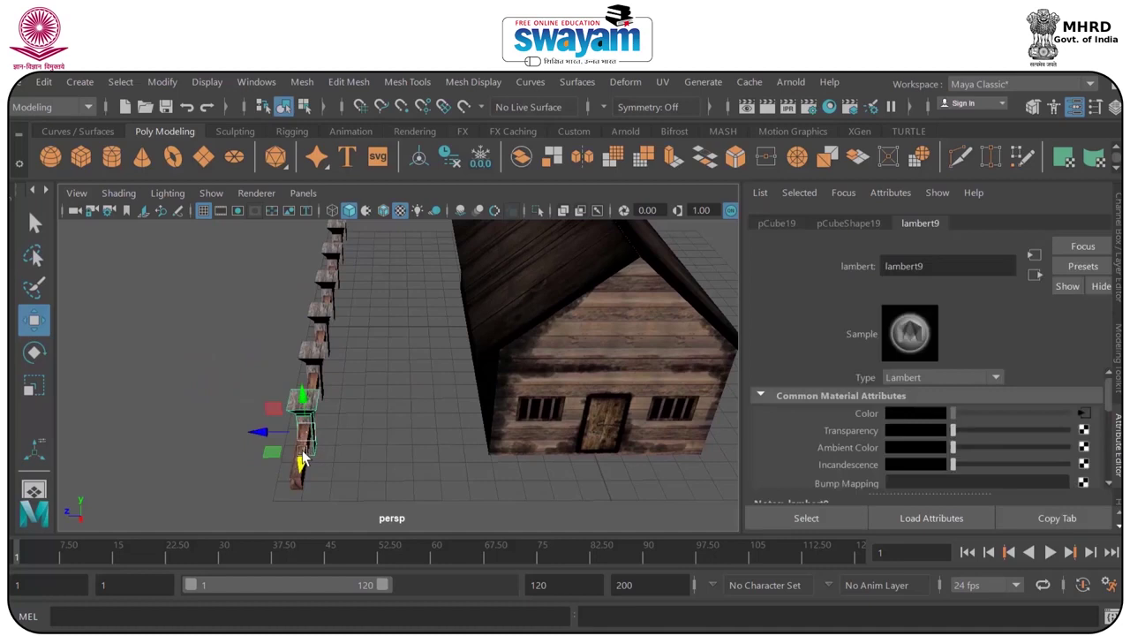
click(296, 484)
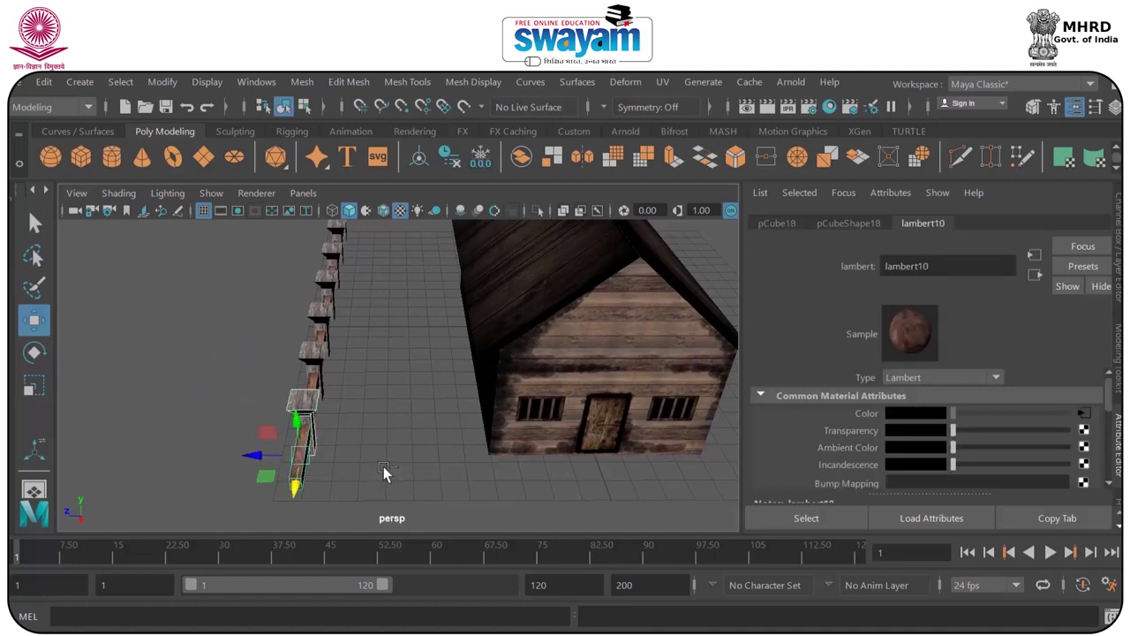
key(ctrl+g)
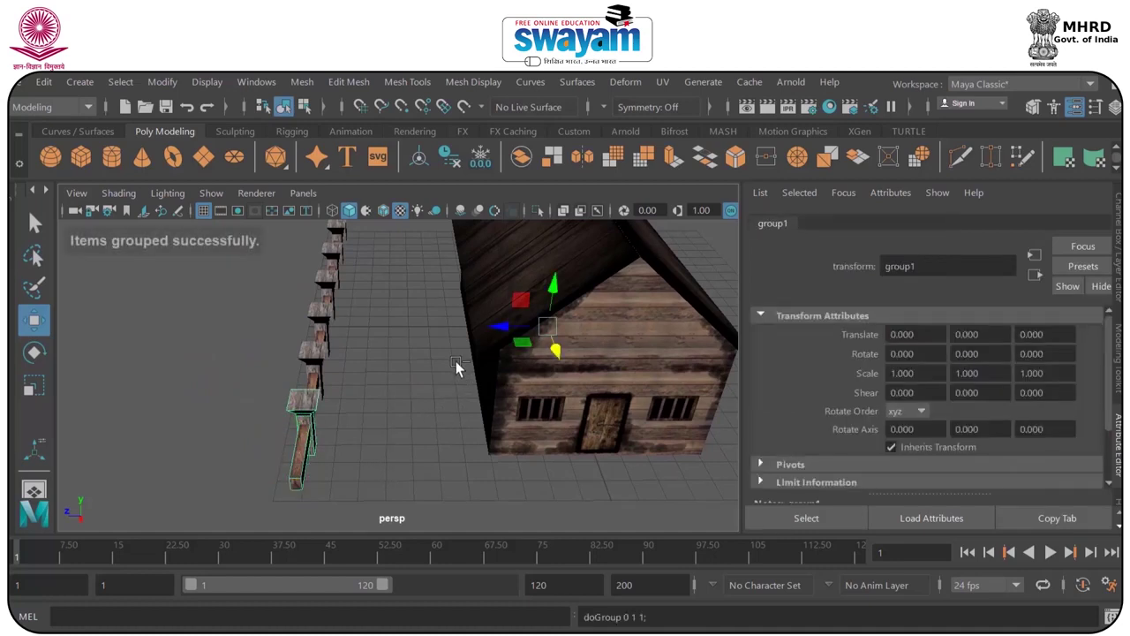
key(ctrl+g)
drag(525, 326, 567, 328)
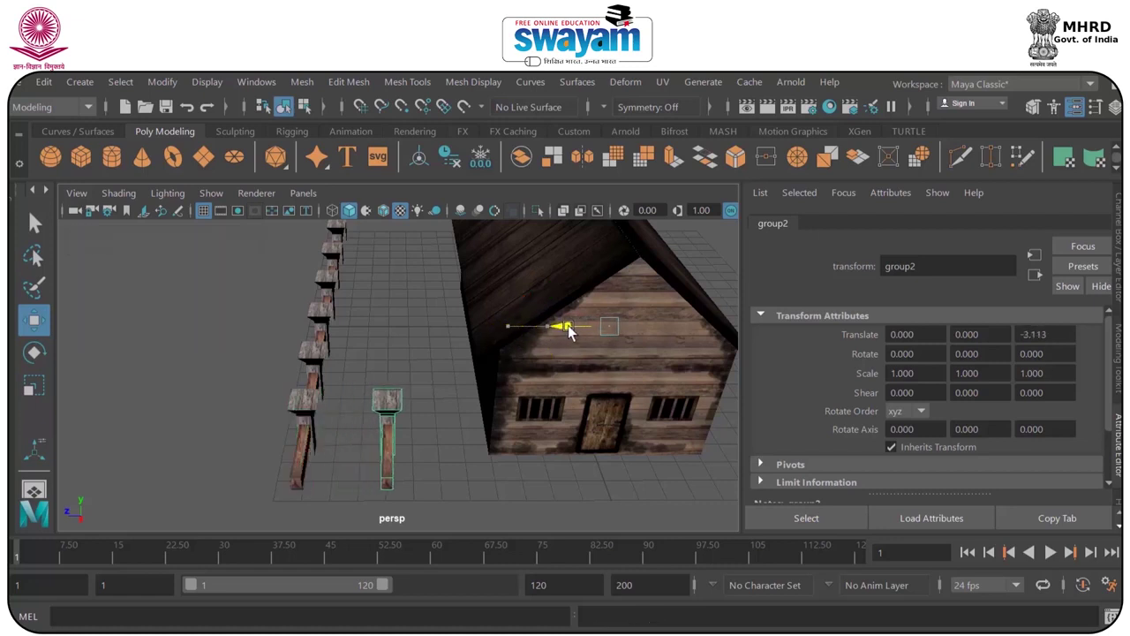
click(425, 385)
drag(421, 374, 403, 480)
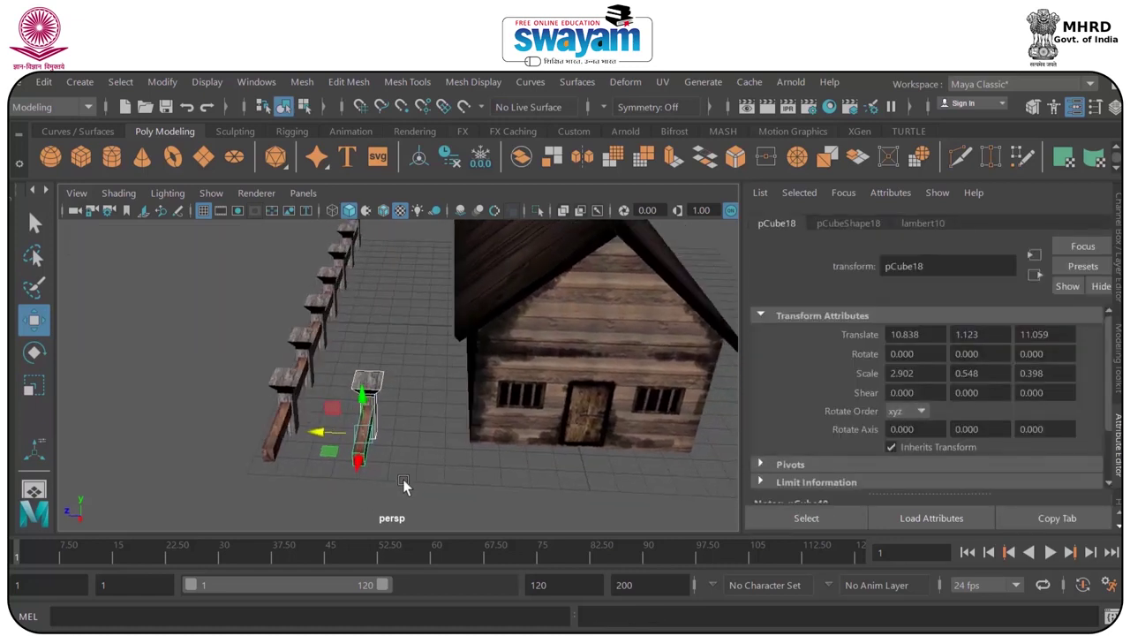
key(ctrl+g)
key(e)
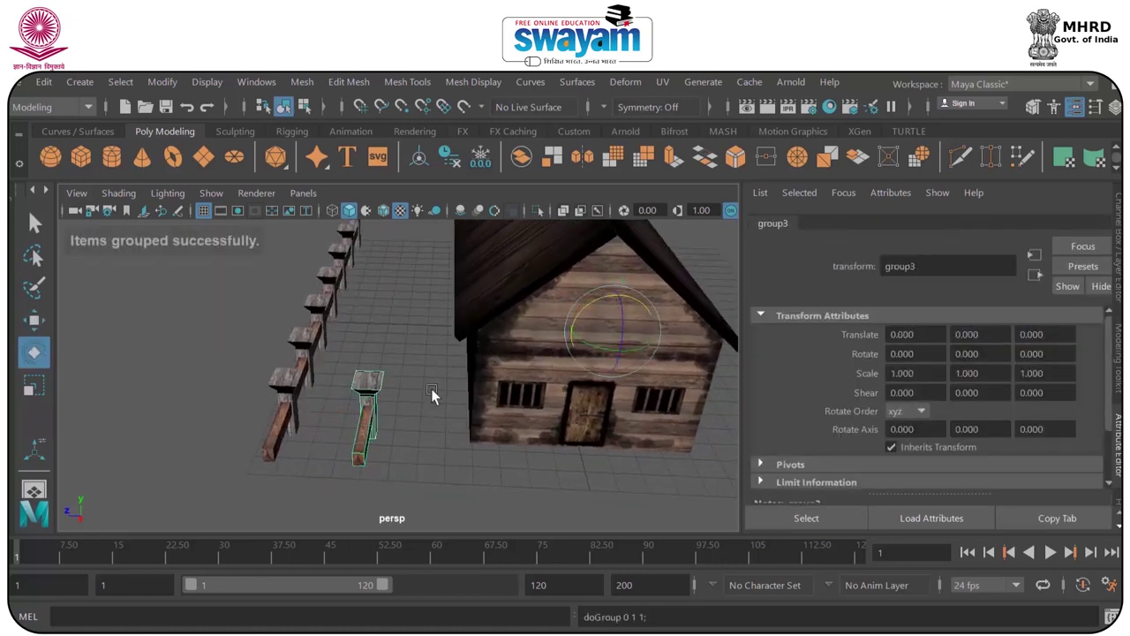
click(383, 358)
drag(404, 357, 337, 478)
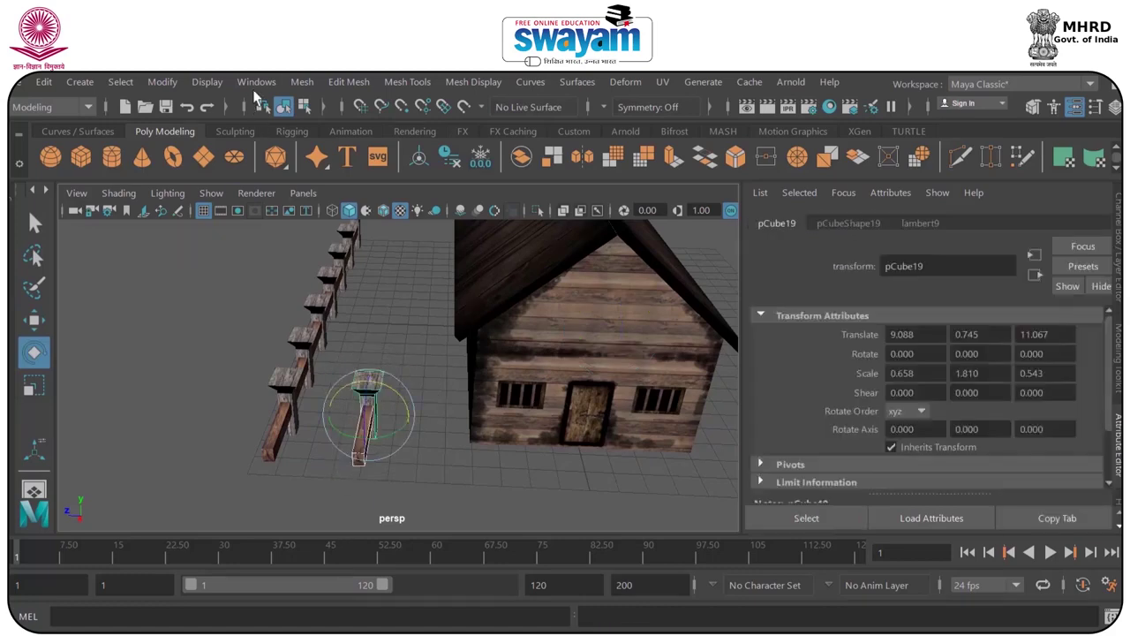
Open the Outliner, select group2, and move its pivot point onto the copied post.
click(256, 82)
click(304, 273)
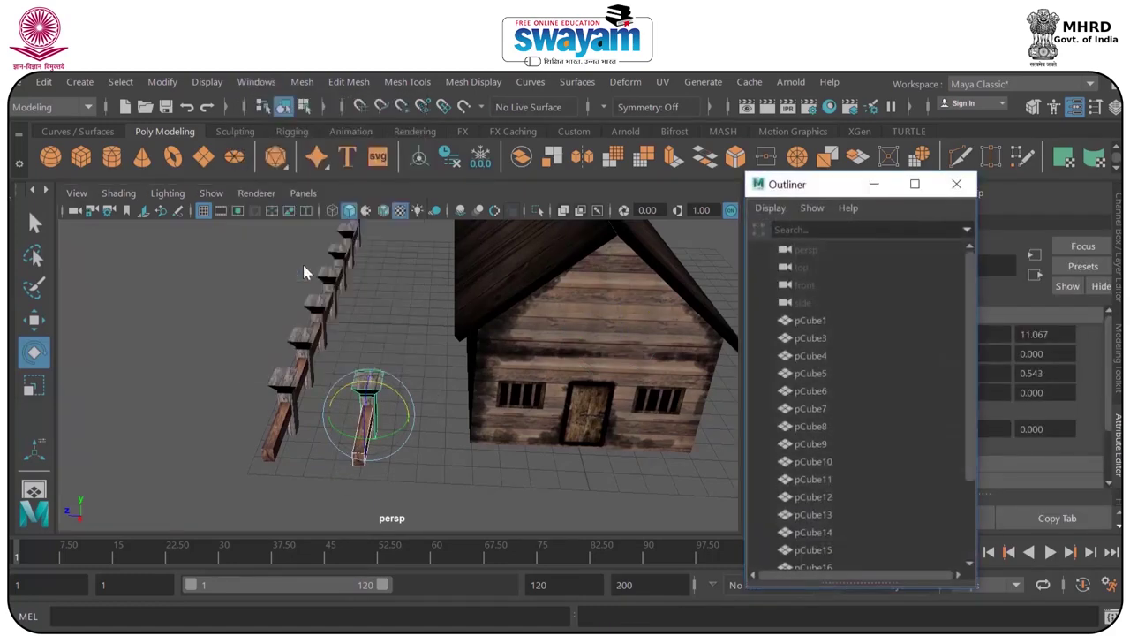
key(w)
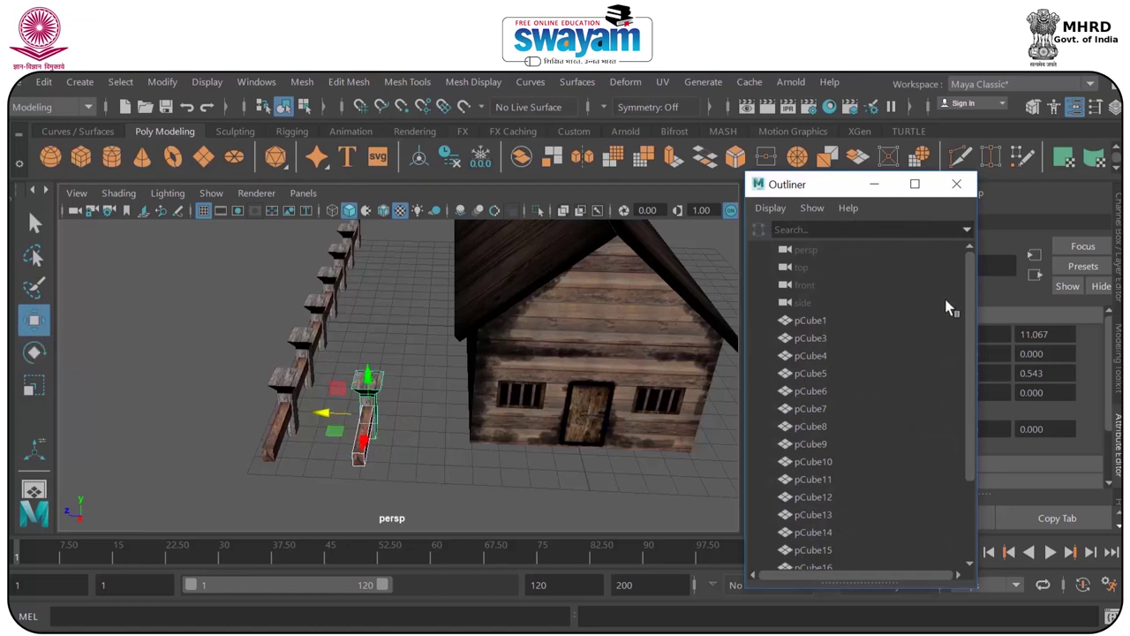
drag(971, 304, 969, 422)
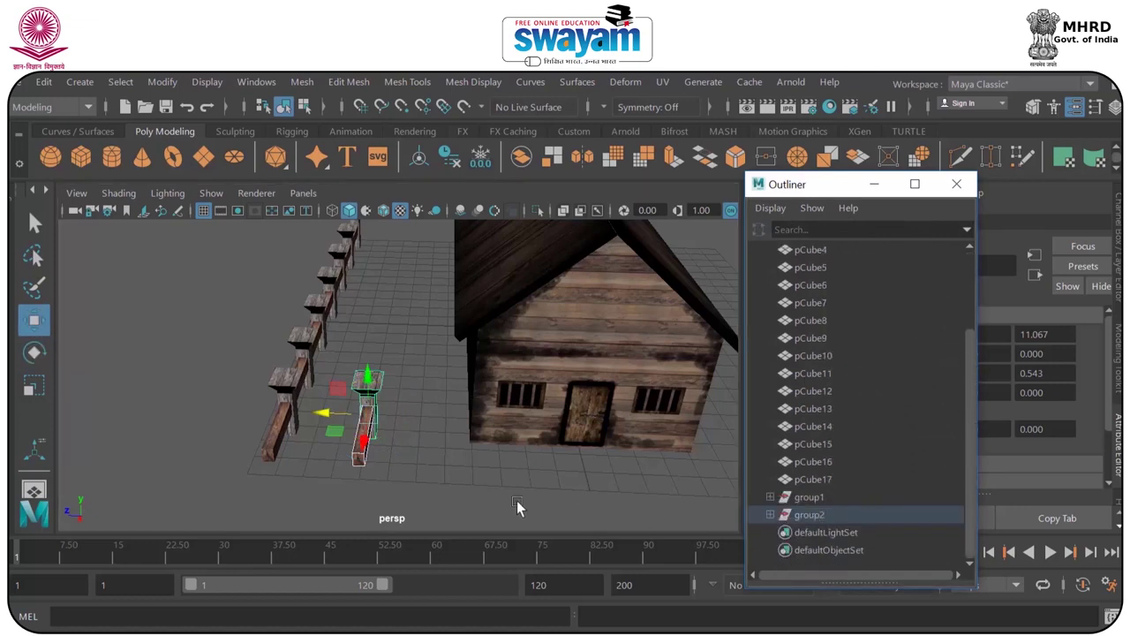
click(828, 519)
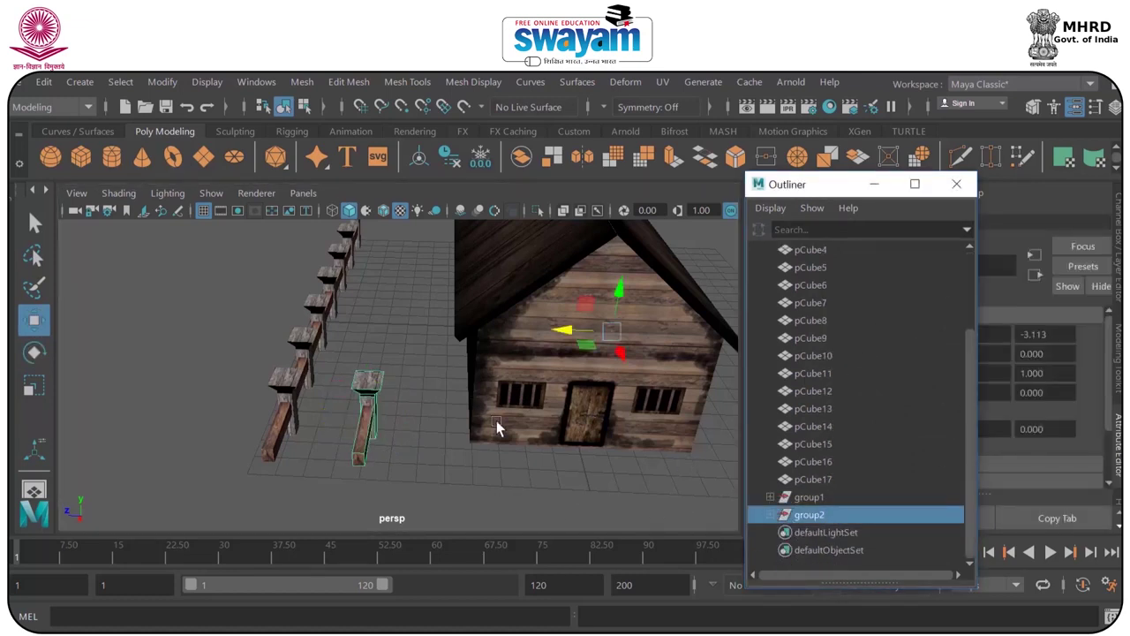
key(d)
drag(576, 334, 452, 422)
alt+drag(400, 449, 388, 237)
alt+drag(392, 261, 431, 335)
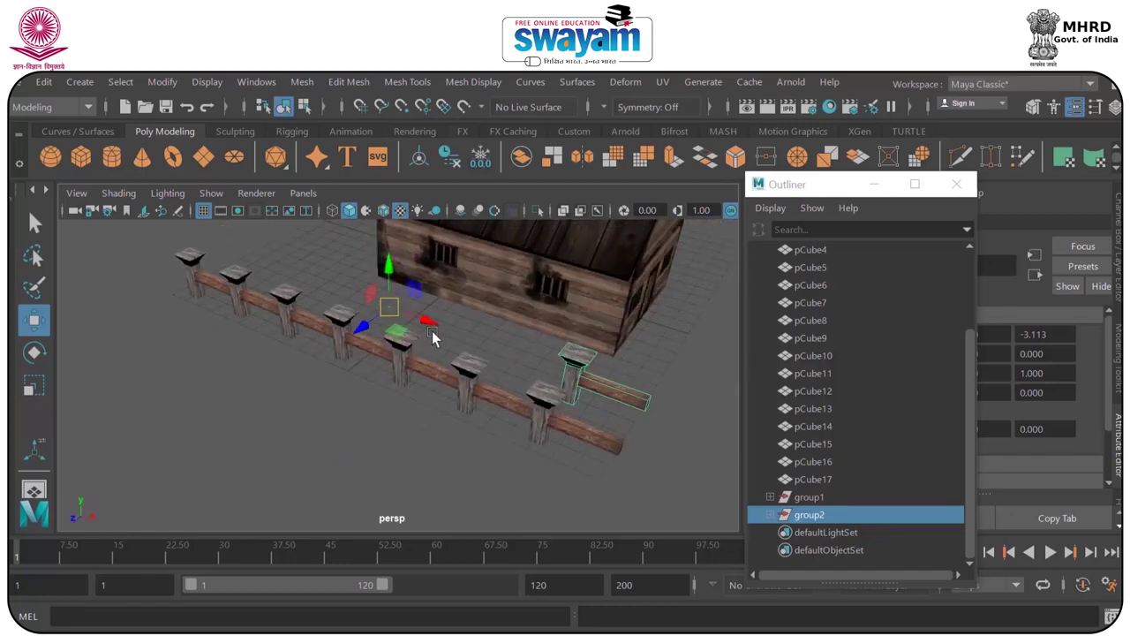
alt+drag(493, 369, 369, 455)
Rotate group2 to exactly 90 degrees around Y.
key(e)
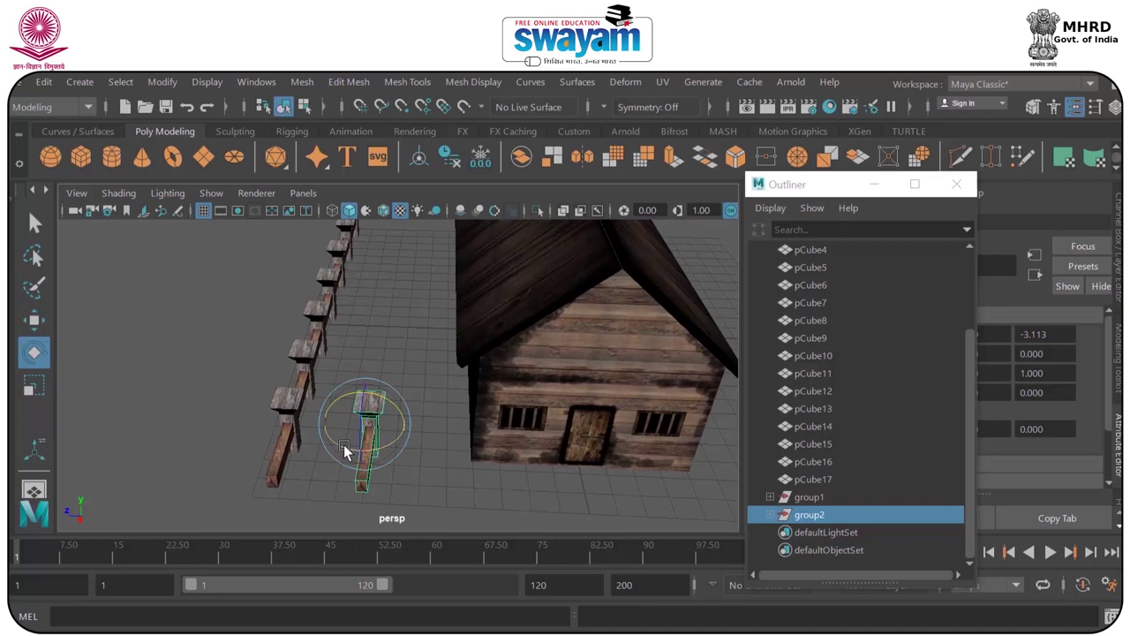
click(1118, 225)
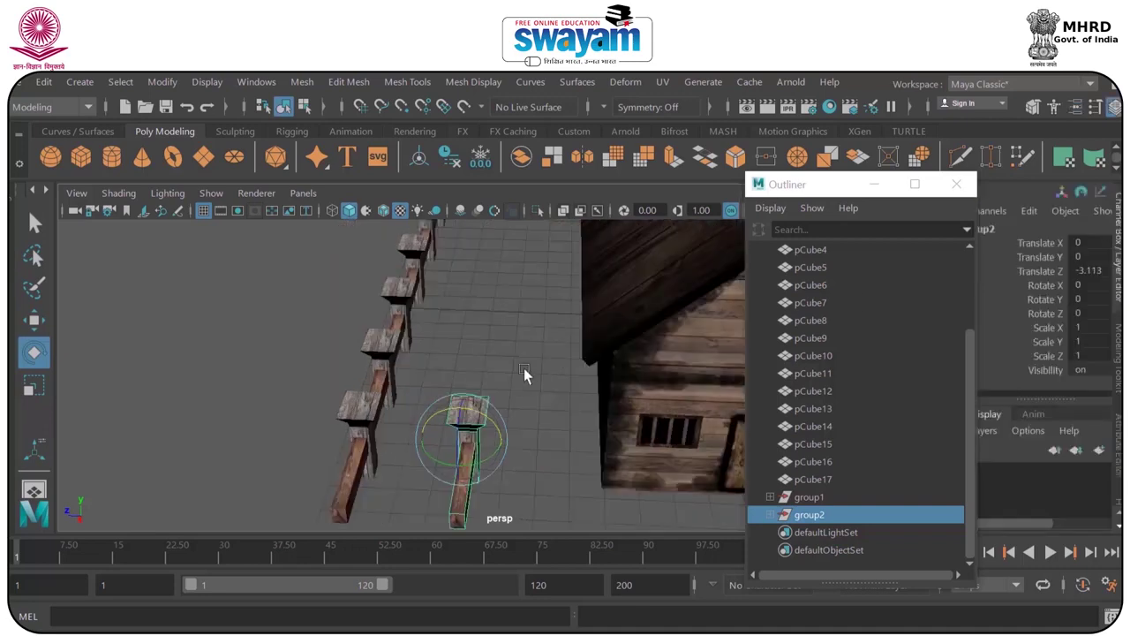
drag(435, 464, 509, 470)
double_click(1084, 301)
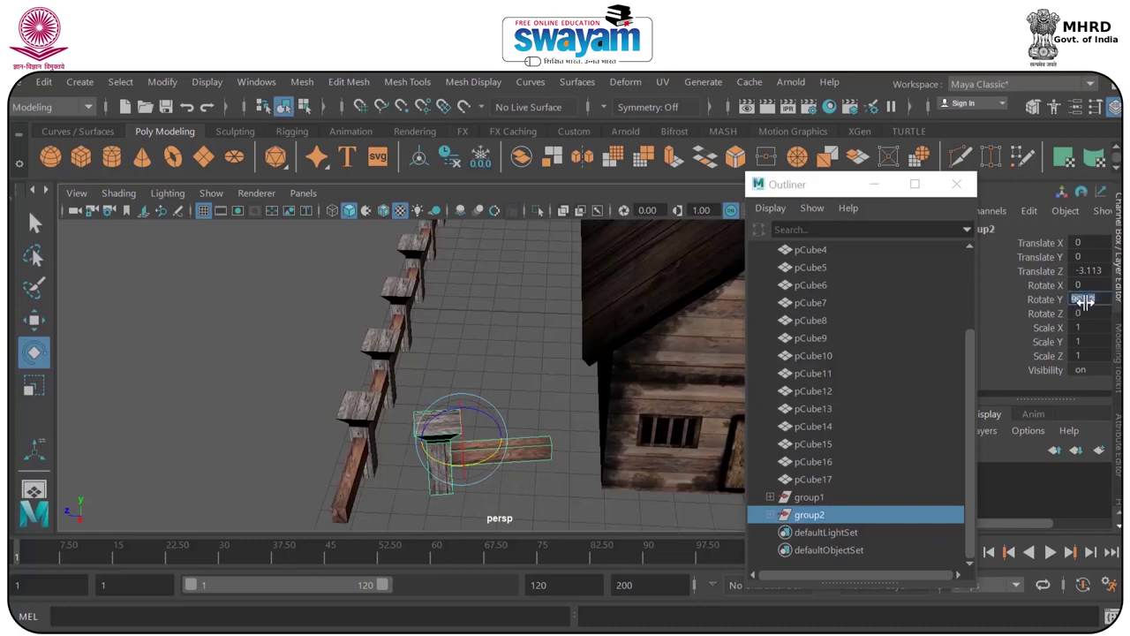
text(90)
key(Return)
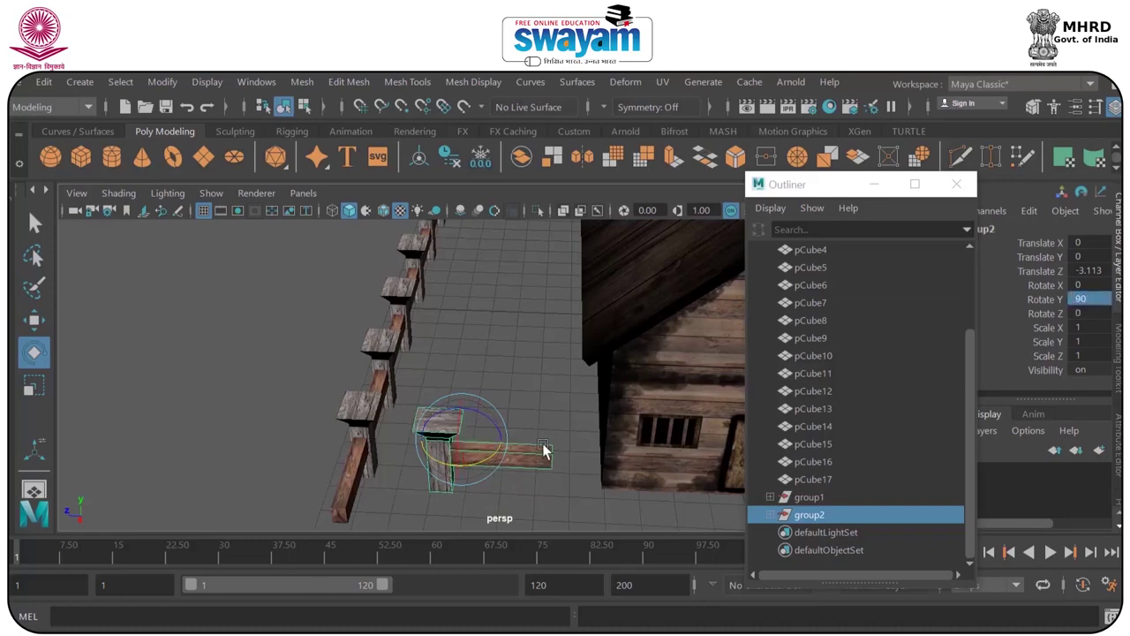
Move group2 to the front end of the side fence to form the corner, at Translate X 2.23 and Z -0.821.
key(w)
alt+drag(481, 480, 398, 426)
drag(209, 438, 139, 469)
alt+drag(144, 481, 237, 467)
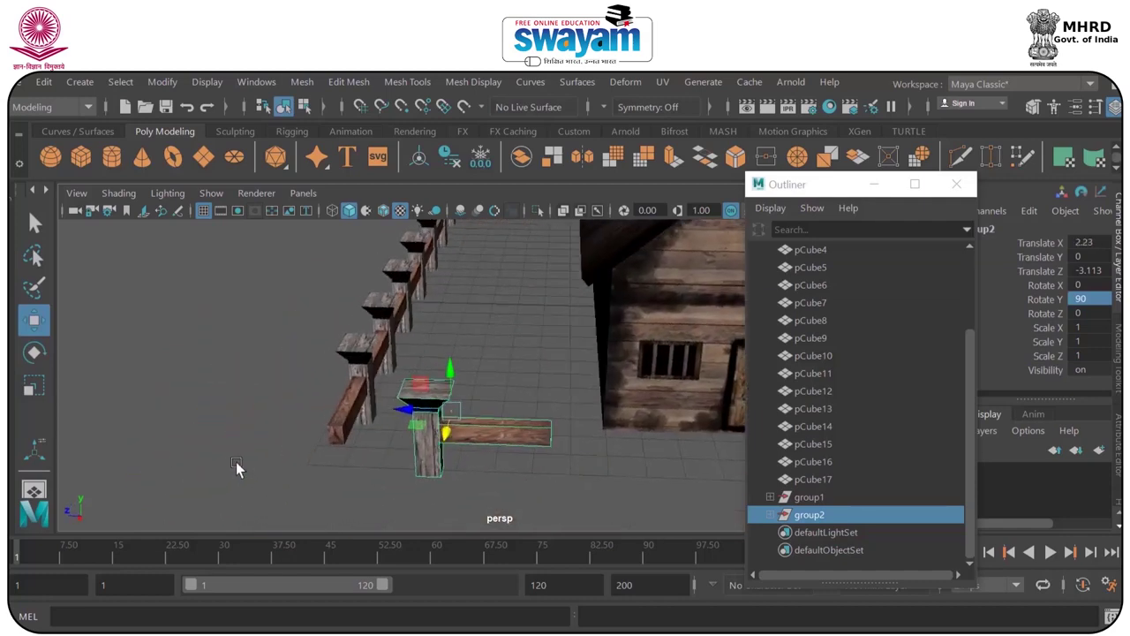
drag(424, 420, 505, 409)
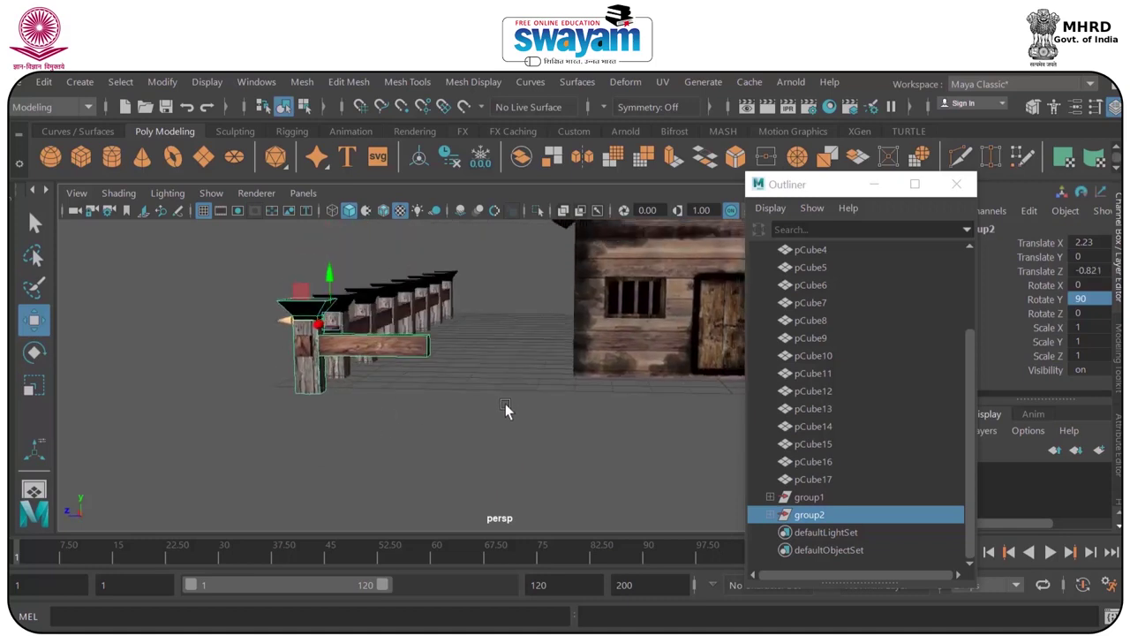
Duplicate the rotated corner section along the hut's front and add a copied post at the free end of its beam.
key(ctrl+d)
drag(305, 323, 513, 382)
click(492, 391)
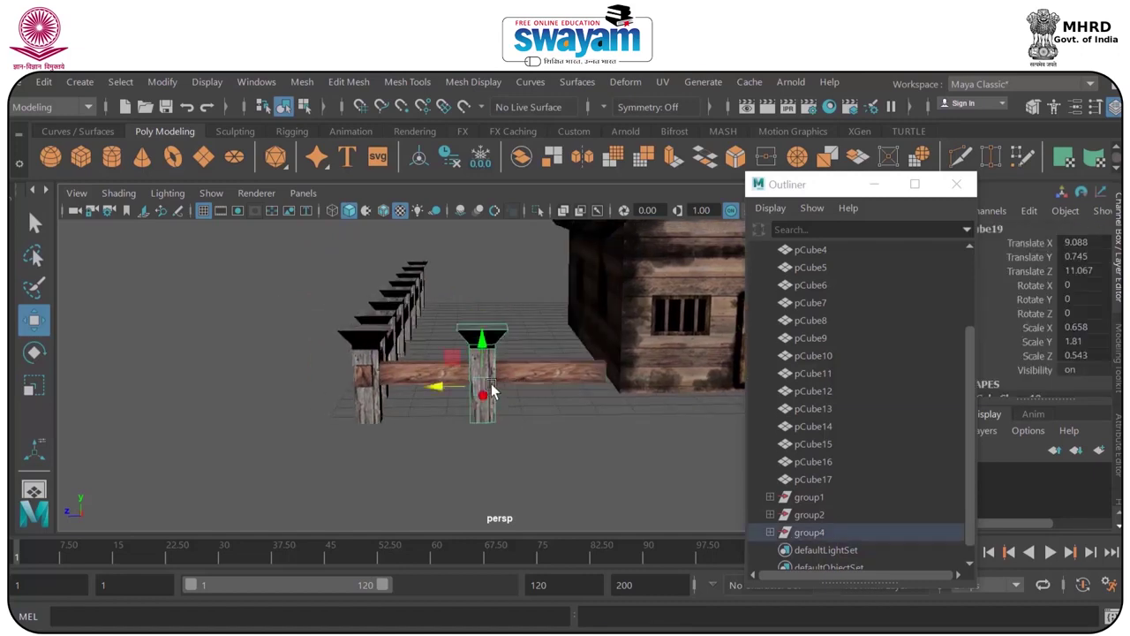
drag(446, 391, 485, 346)
Copy the front fence pieces to the rear end of the side fence and delete the surplus post and beam there.
shift+click(474, 337)
shift+click(505, 356)
shift+click(555, 331)
shift+click(615, 359)
alt+drag(618, 366, 314, 261)
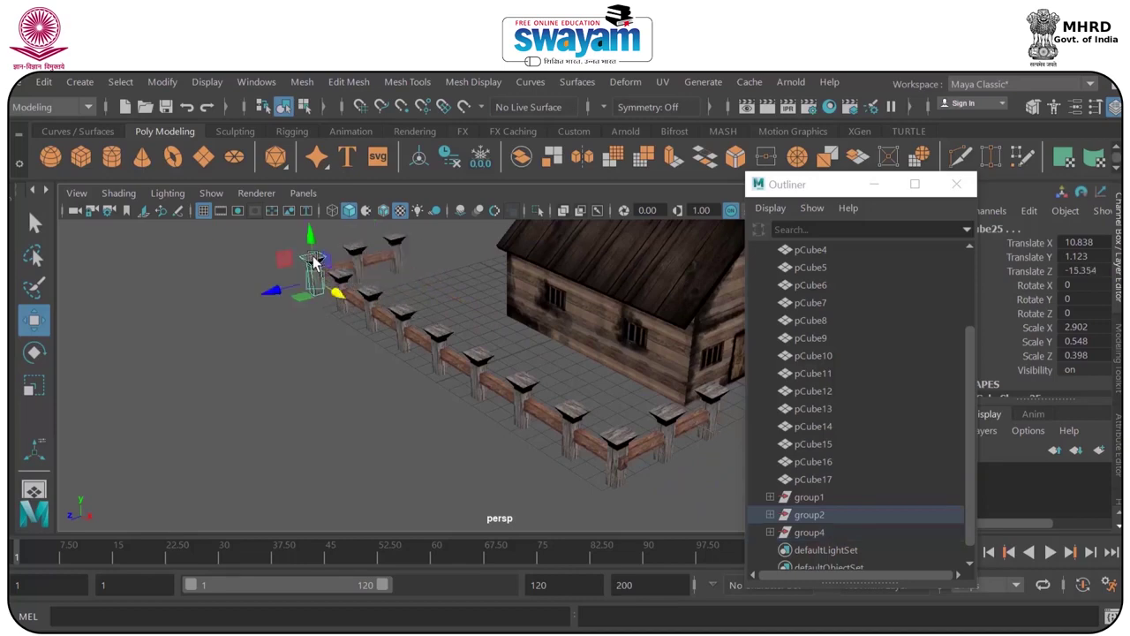
key(Delete)
Duplicate the rear posts and beams repeatedly with the same offset to extend the fence across the back of the hut.
alt+drag(437, 252, 288, 301)
drag(244, 420, 245, 421)
drag(275, 341, 505, 355)
drag(422, 348, 330, 375)
key(ctrl+d)
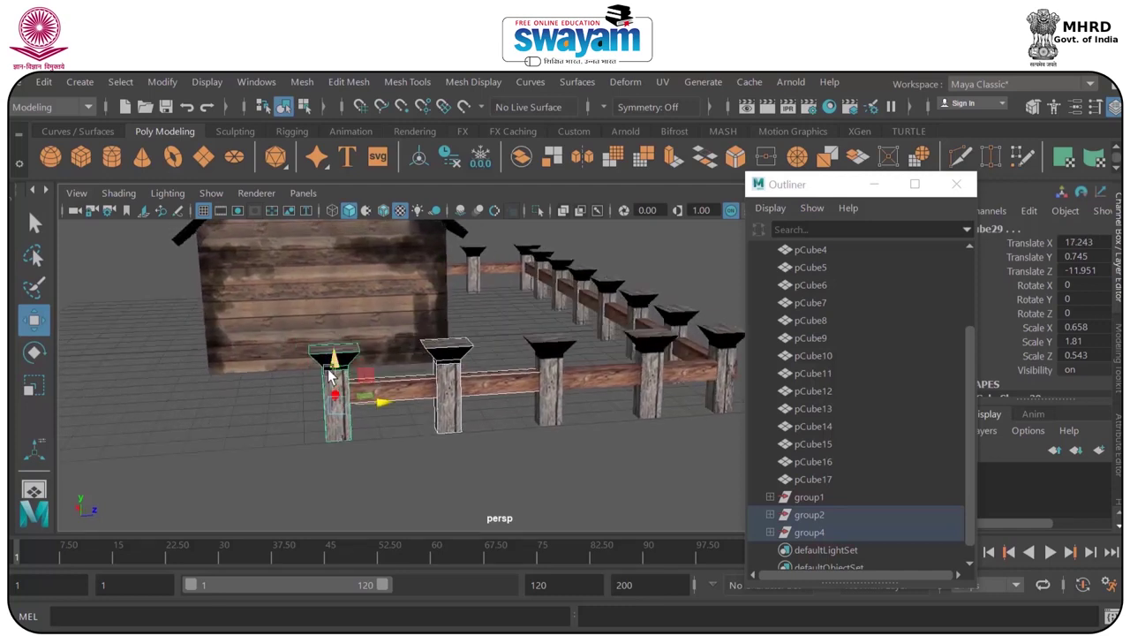
key(shift+d)
scroll(343, 364, down, 3)
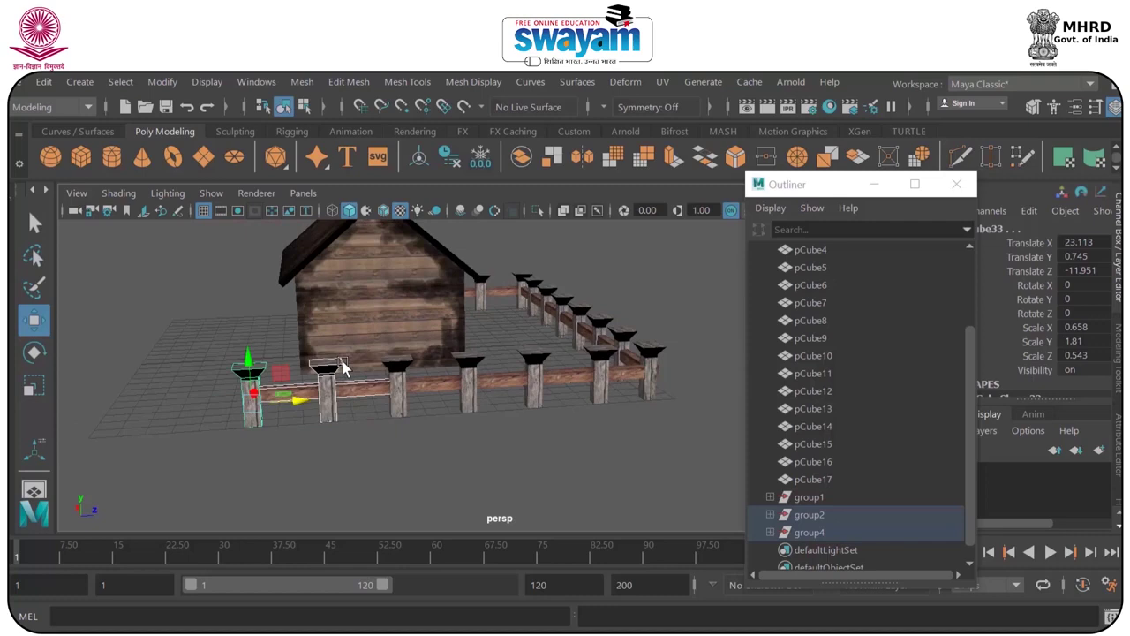
alt+drag(319, 406, 532, 325)
key(shift+d)
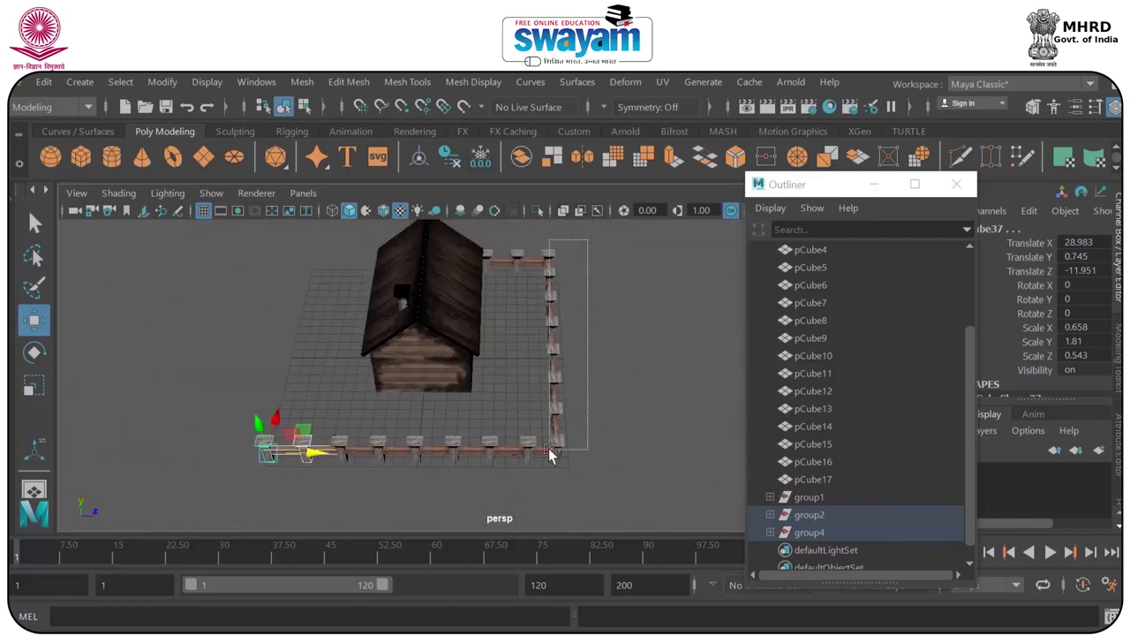
Duplicate the long side fence for the hut's opposite side and delete the unneeded piece.
drag(549, 441, 504, 399)
key(ctrl+d)
scroll(581, 441, up, 4)
click(420, 375)
click(419, 373)
key(Delete)
Select the copied side fence's posts and beams and align the row with the end of the rear fence.
alt+drag(423, 379, 122, 291)
drag(393, 372, 523, 419)
alt+drag(448, 282, 401, 333)
alt+drag(244, 317, 228, 378)
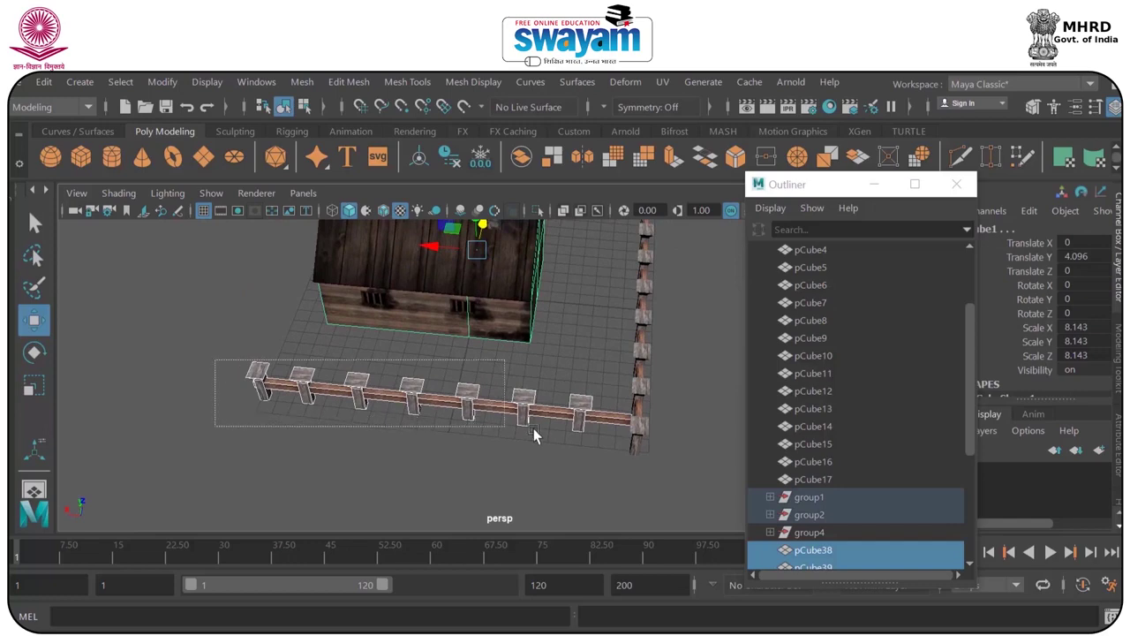
drag(607, 446, 609, 444)
alt+drag(609, 444, 558, 369)
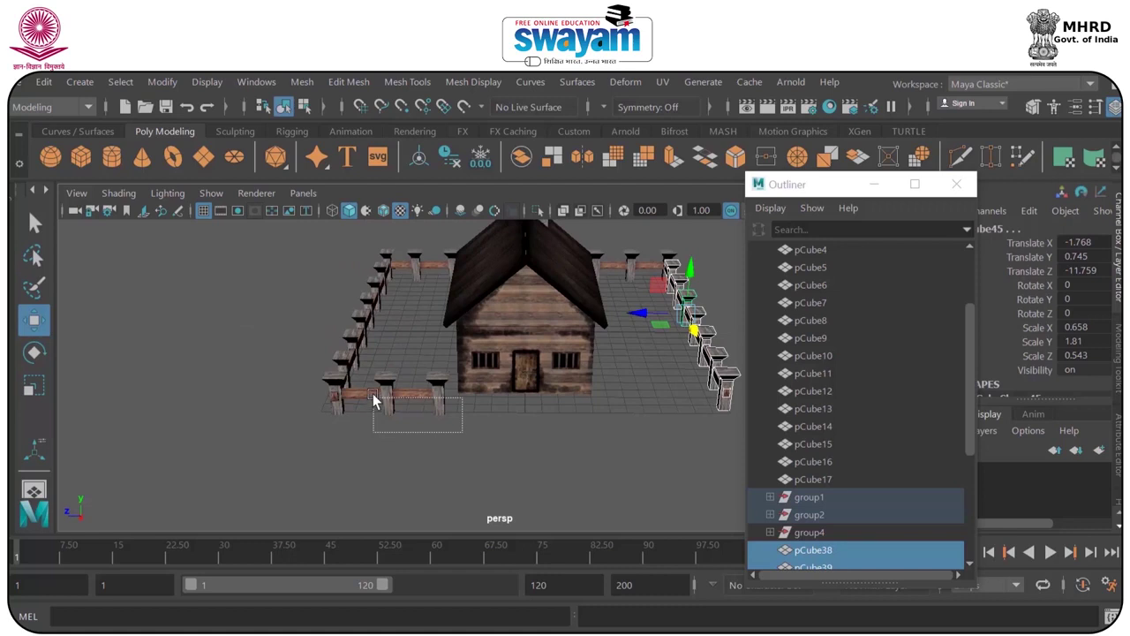
Duplicate the two front posts with their beams and move the copy across to the other side of the door.
drag(372, 393, 371, 392)
click(503, 424)
drag(436, 441, 385, 398)
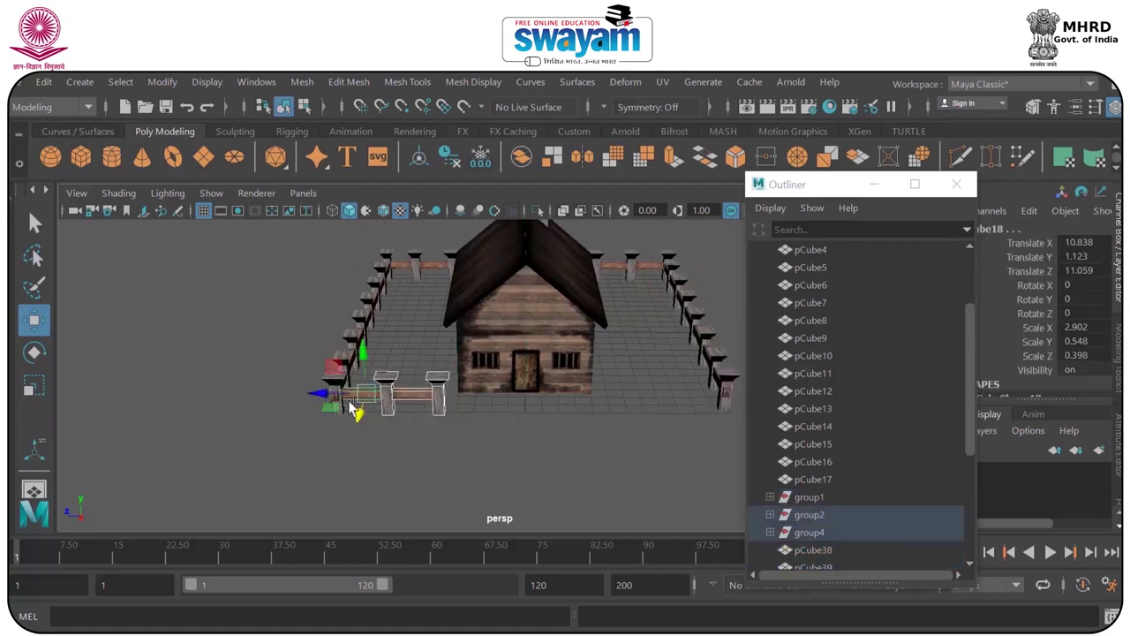
drag(336, 393, 590, 415)
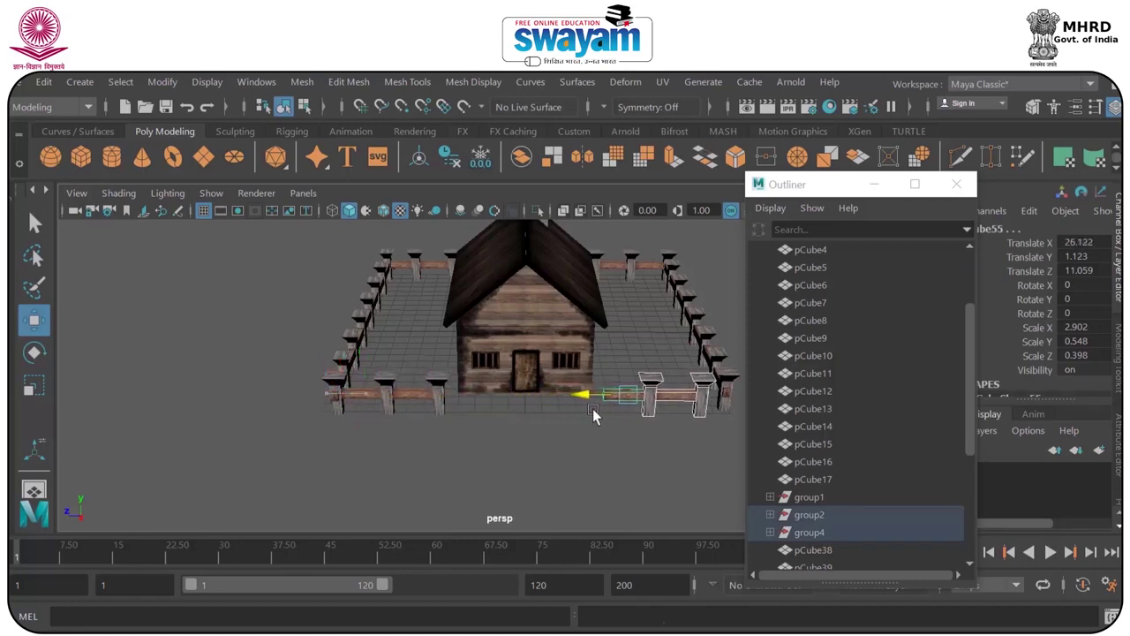
Duplicate a post of the right front section and place the copy at the free end of its beam.
alt+middle_drag(697, 428, 594, 383)
scroll(519, 345, up, 5)
alt+drag(464, 355, 541, 379)
alt+drag(452, 380, 463, 369)
alt+middle_drag(462, 369, 466, 462)
click(604, 350)
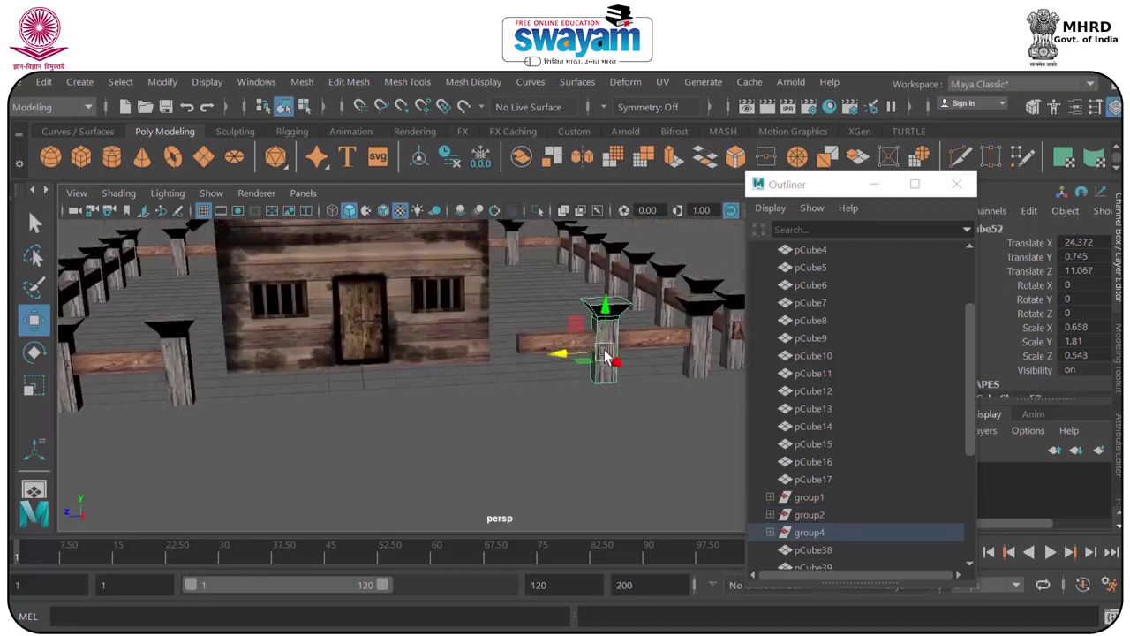
mouse_move(560, 360)
mouse_down()
mouse_move(471, 361)
mouse_move(524, 391)
mouse_move(474, 406)
mouse_move(551, 378)
mouse_up()
Select all posts and beams of the right front section and slide them along the front toward the door.
click(579, 384)
shift+click(484, 379)
shift+click(450, 378)
shift+click(523, 380)
shift+click(409, 357)
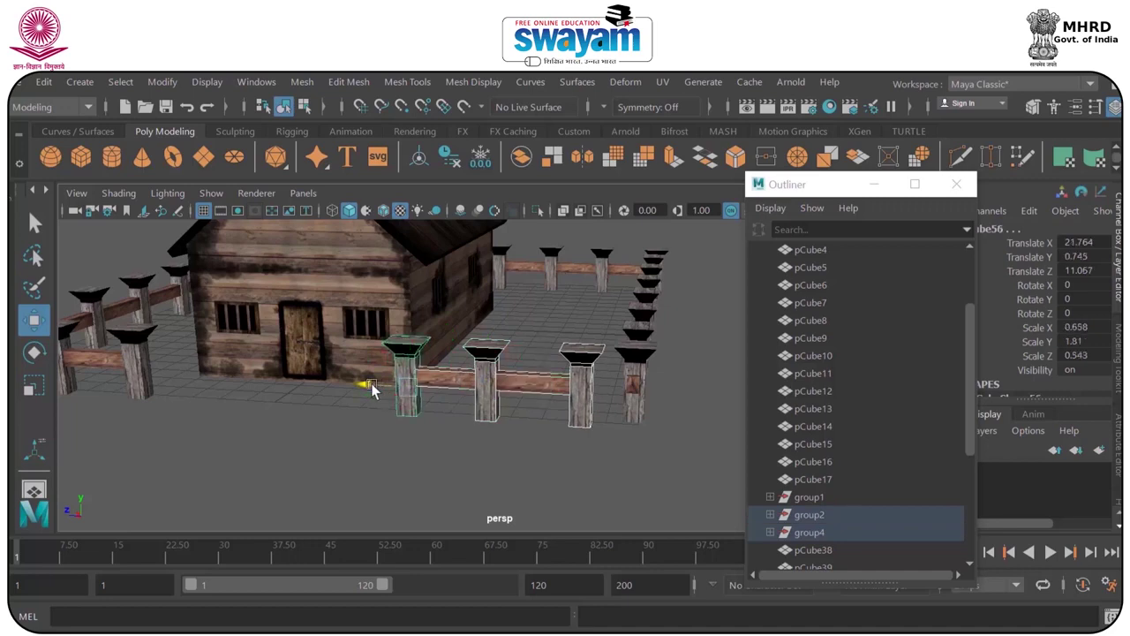
drag(370, 384, 333, 382)
Fill the gap beside the right corner post with a copied beam and delete the surplus piece.
click(516, 383)
click(546, 393)
drag(546, 394, 438, 491)
key(Delete)
alt+drag(417, 428, 540, 445)
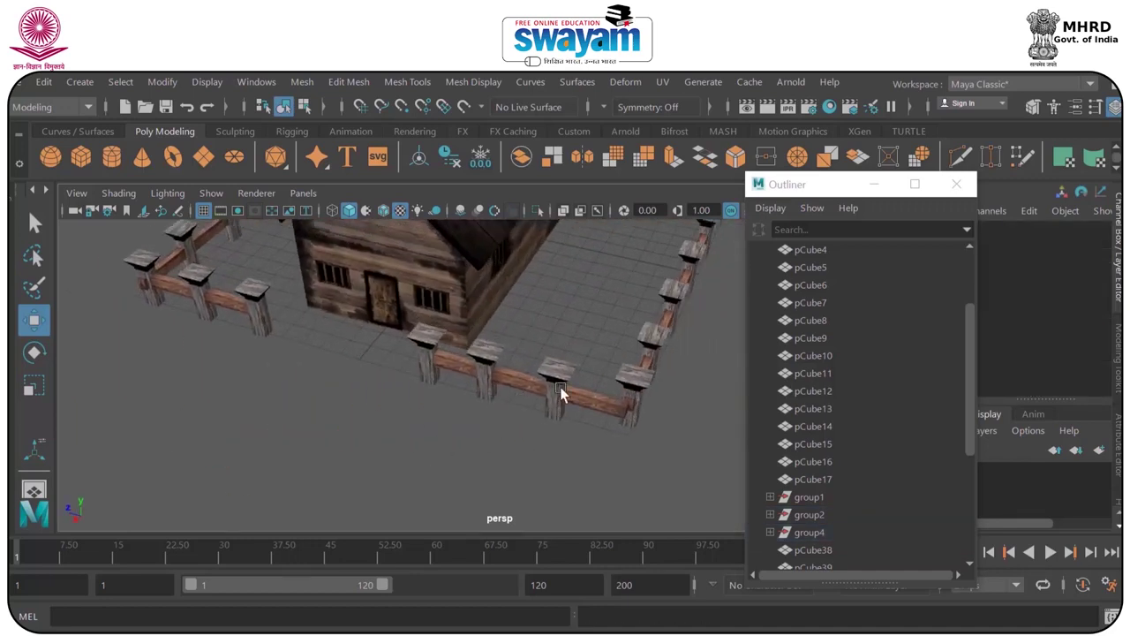
Select all parts of the hut in the top view and move them to the centre of the fenced area.
click(560, 388)
shift+click(584, 400)
click(491, 374)
alt+drag(491, 374, 562, 516)
key(space)
key(space)
scroll(348, 319, down, 5)
scroll(650, 450, up, 1)
alt+middle_drag(650, 452, 591, 380)
click(605, 410)
alt+middle_drag(398, 250, 397, 330)
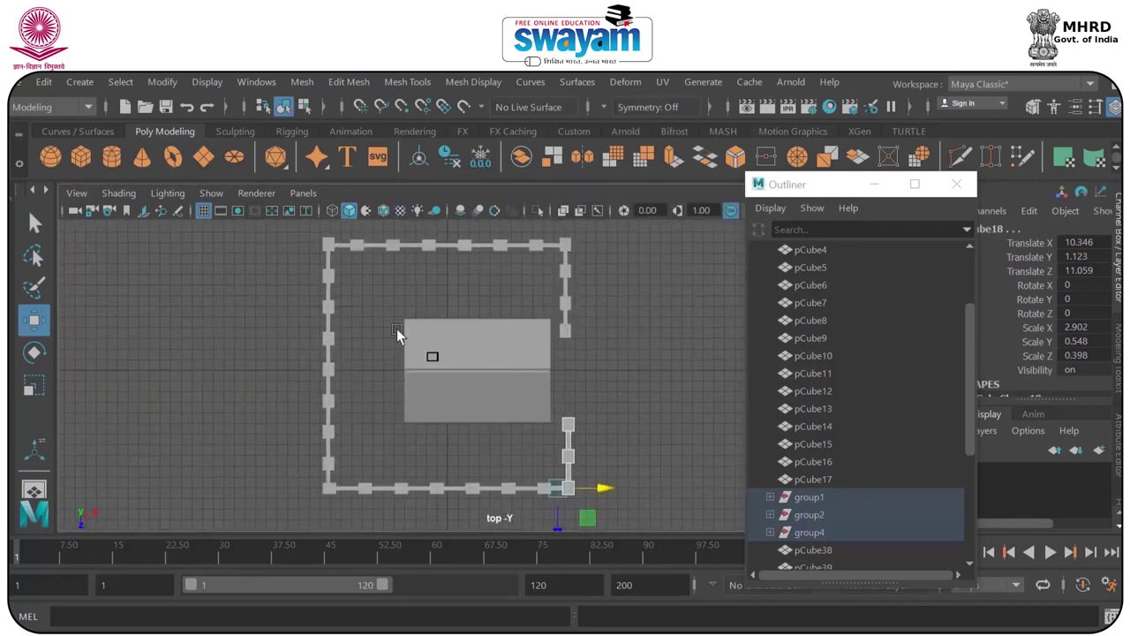
drag(378, 303, 552, 432)
drag(478, 369, 439, 362)
Group all the selected hut parts and hide the group.
key(space)
key(space)
alt+drag(533, 296, 498, 435)
key(ctrl+g)
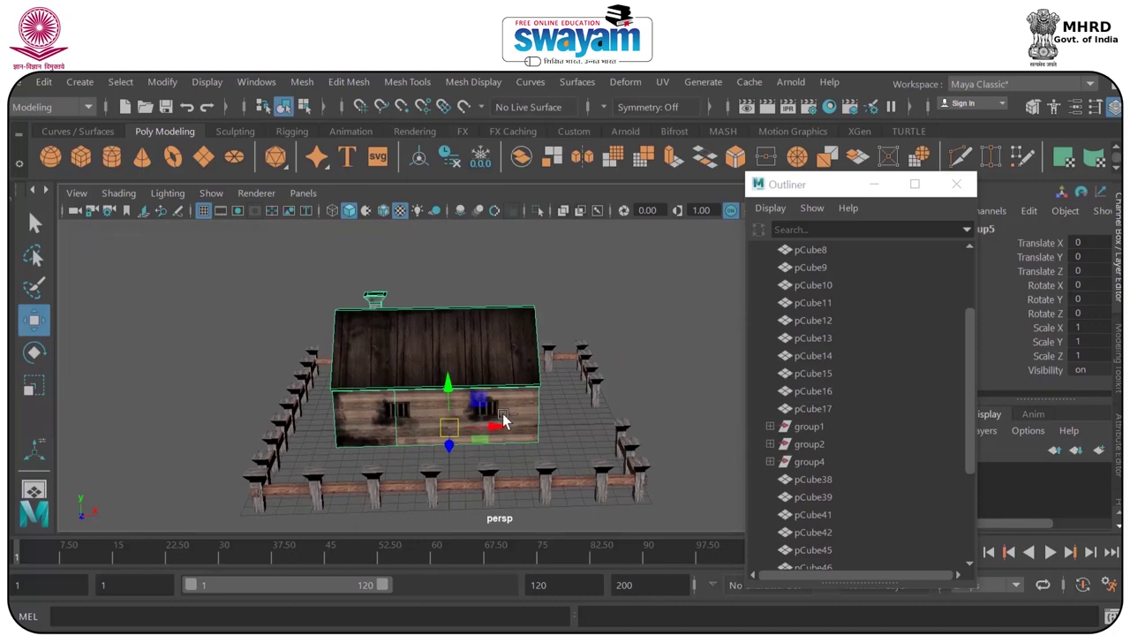
key(ctrl+h)
Select all the fence posts and beams and group them together.
drag(210, 320, 662, 510)
key(ctrl+g)
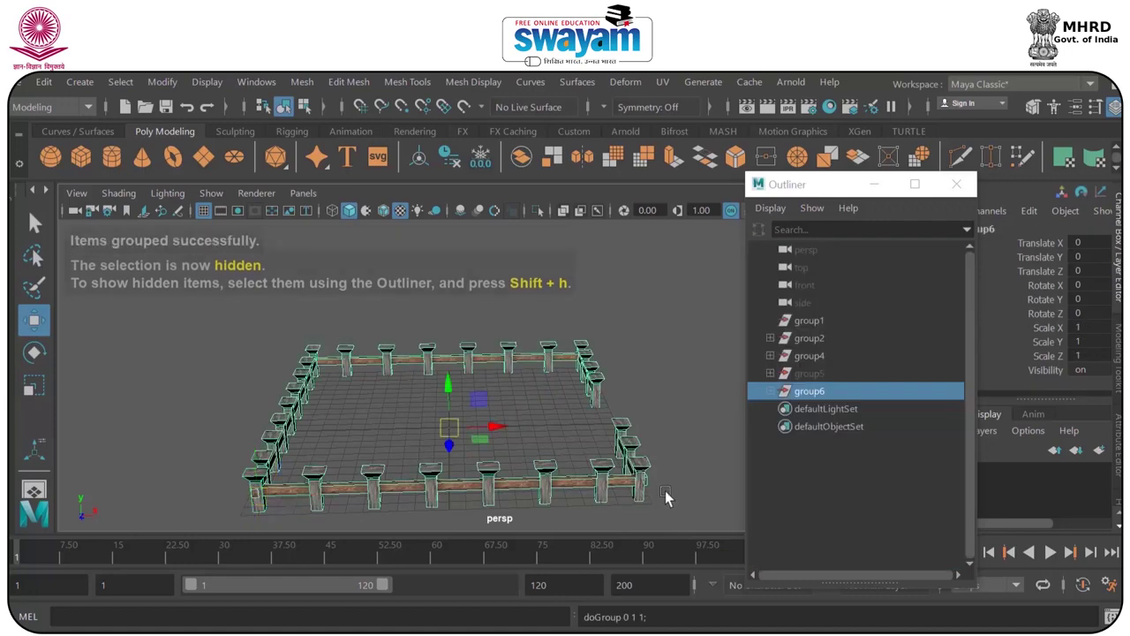
click(718, 366)
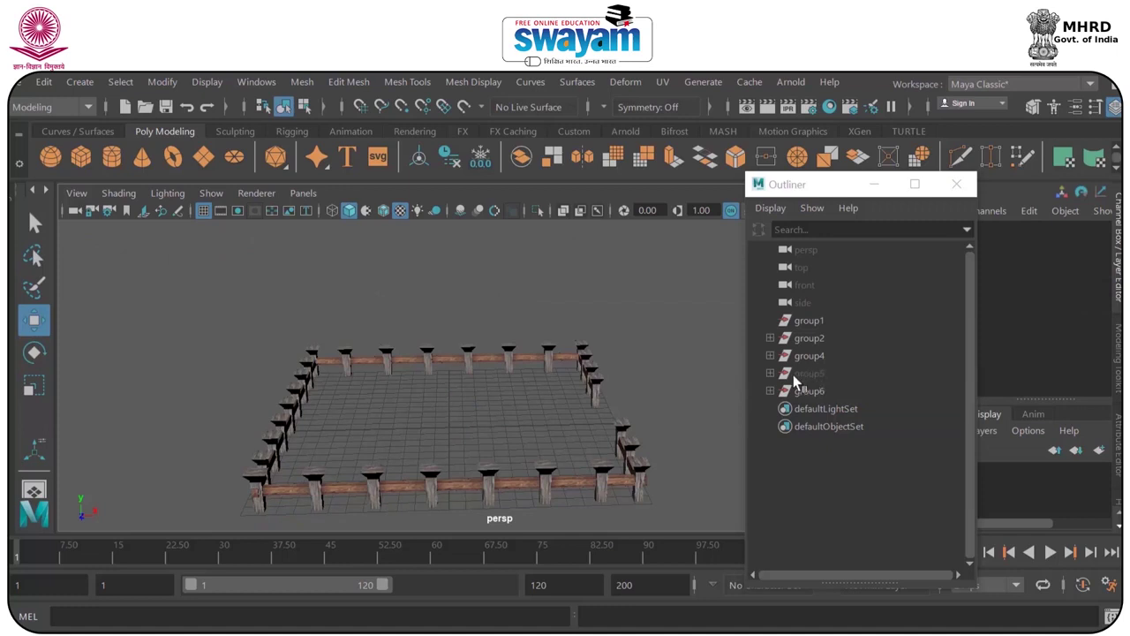
Delete the leftover groups group4, group2 and group1 from the scene hierarchy.
click(805, 357)
click(770, 355)
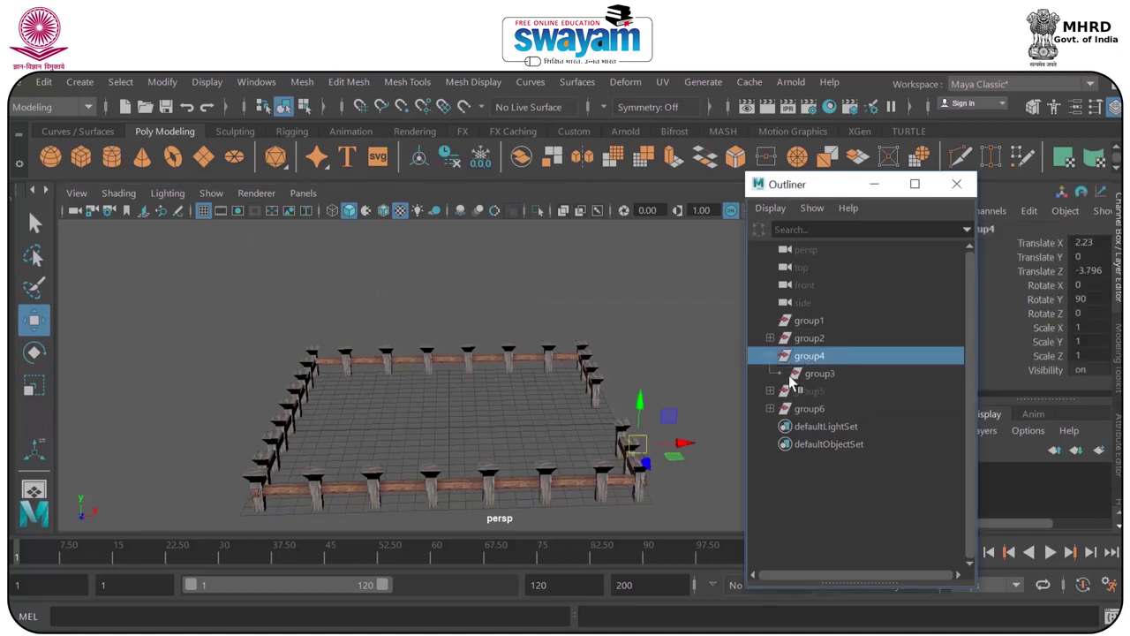
click(771, 356)
right_click(830, 357)
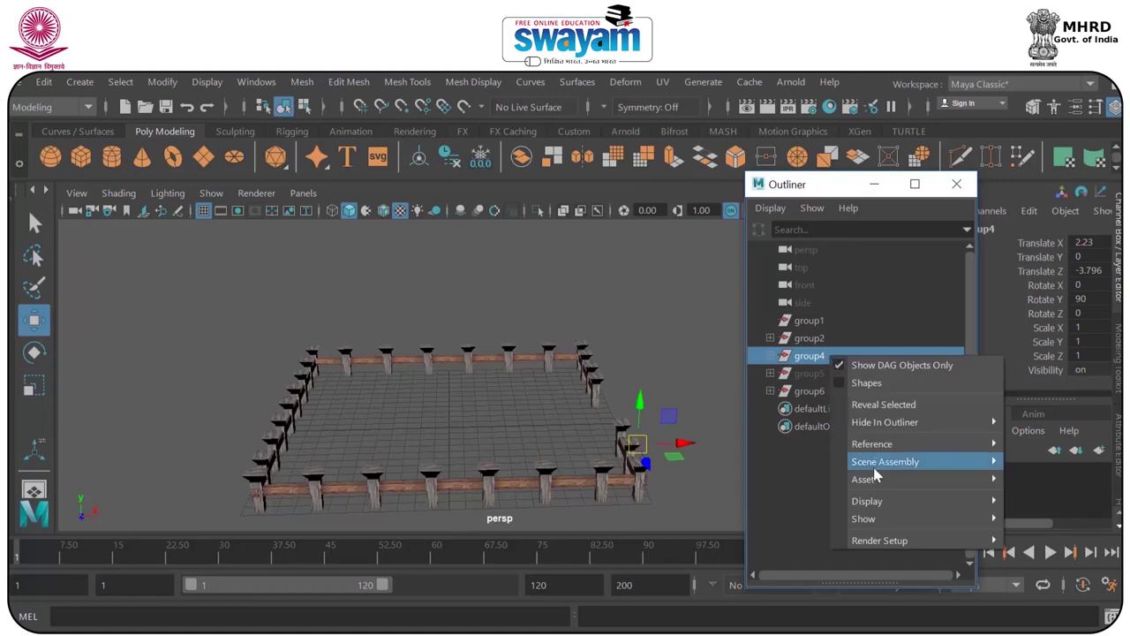
click(835, 324)
click(828, 357)
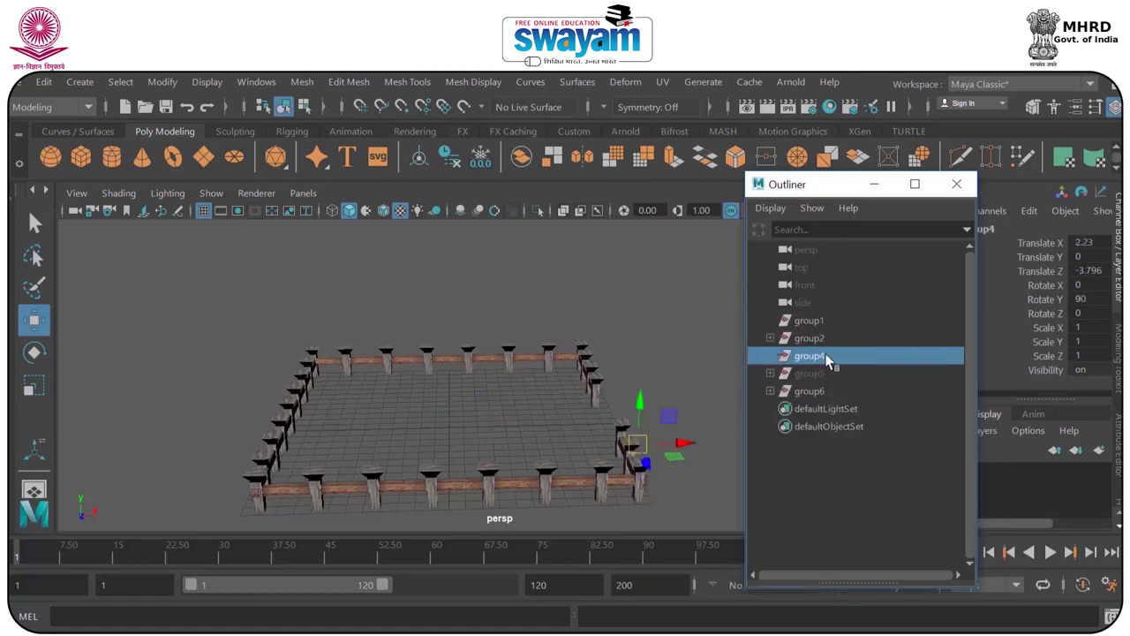
key(Delete)
click(814, 341)
key(Delete)
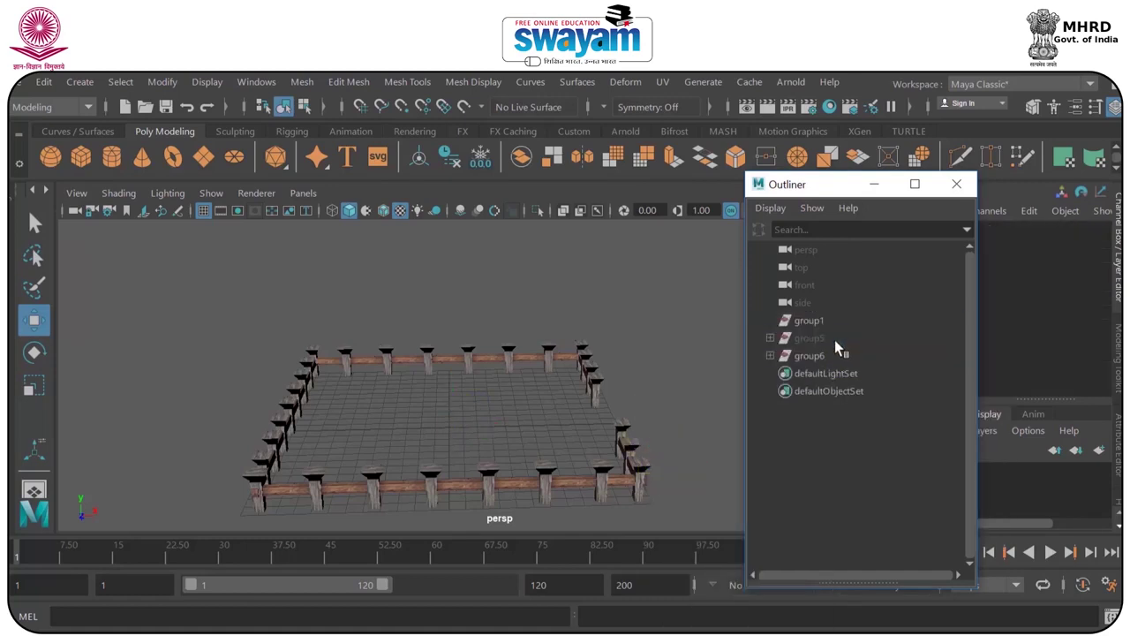
click(804, 322)
middle_drag(804, 322, 817, 327)
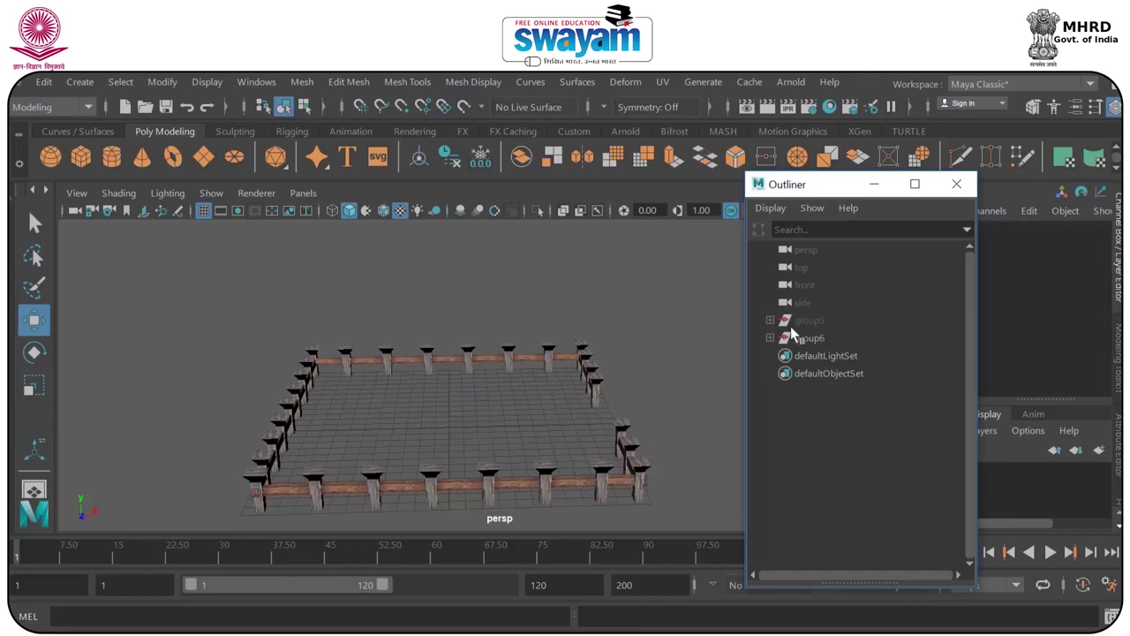
Unhide the hut group group5 and clear the selection.
click(806, 323)
key(shift+h)
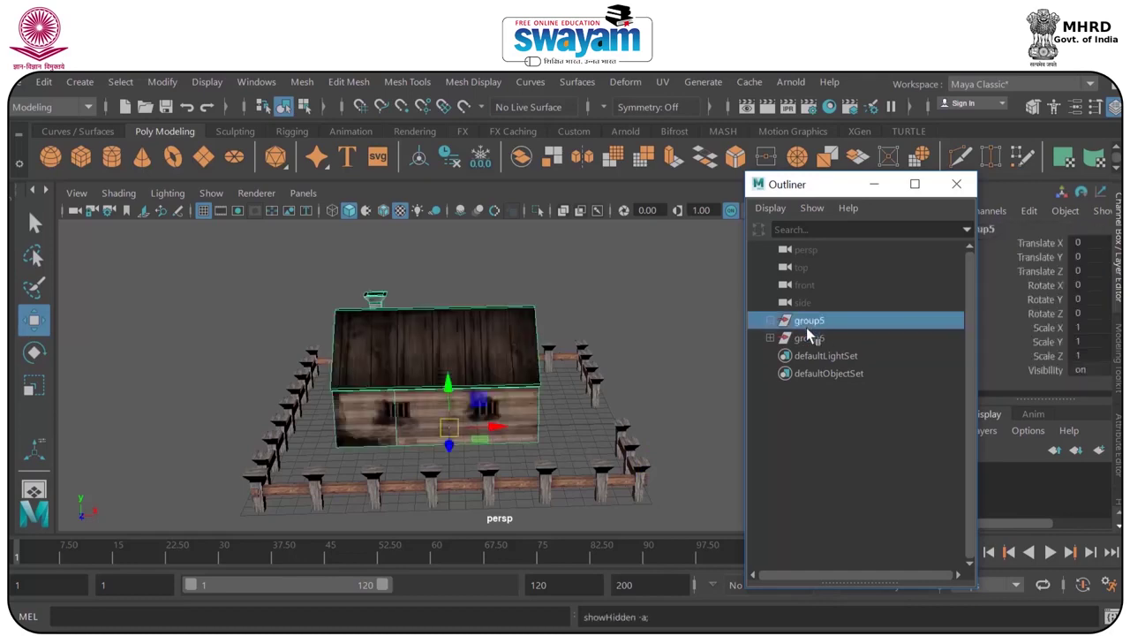
click(618, 339)
alt+drag(589, 385, 466, 386)
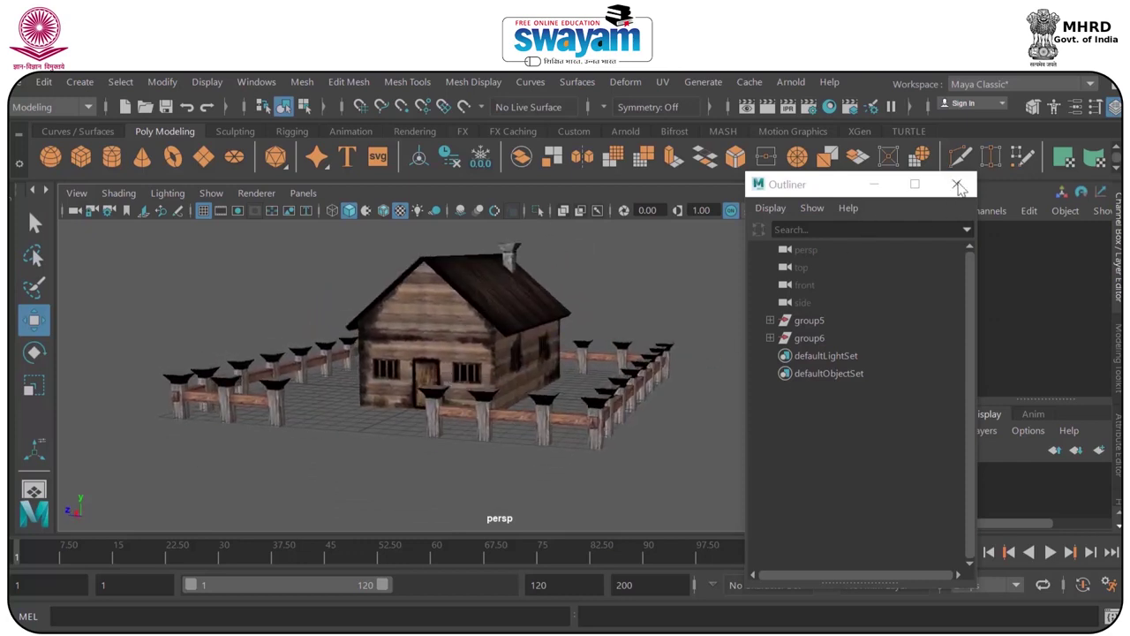
Close the Outliner and save the scene, continuing past the student version notice.
click(957, 185)
alt+drag(590, 362, 597, 359)
key(q)
key(ctrl+s)
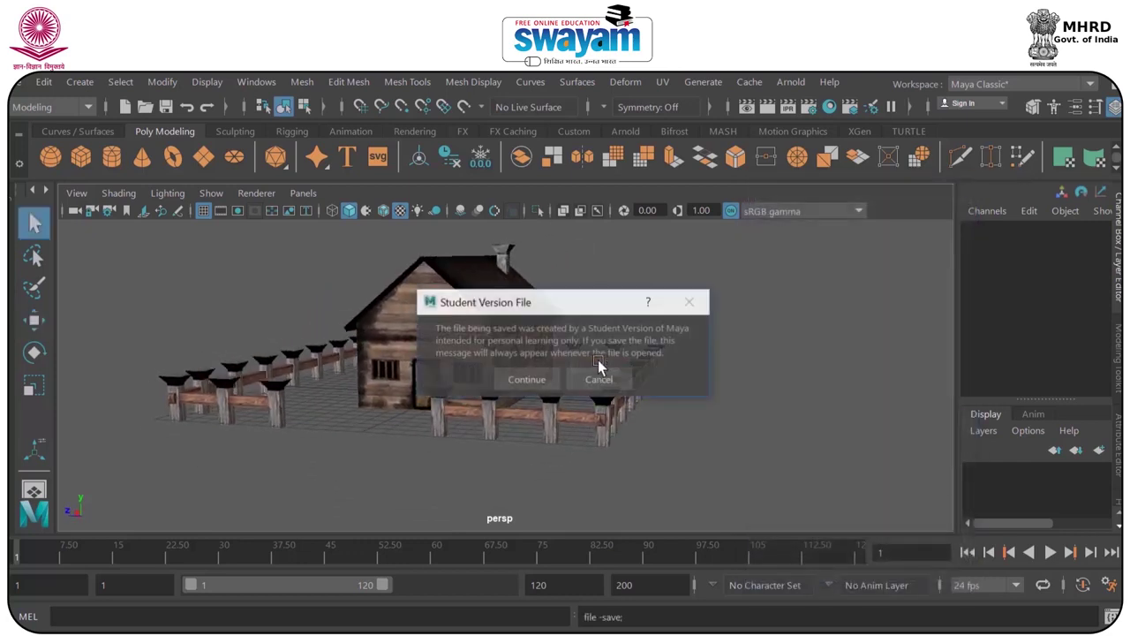
click(521, 378)
key(w)
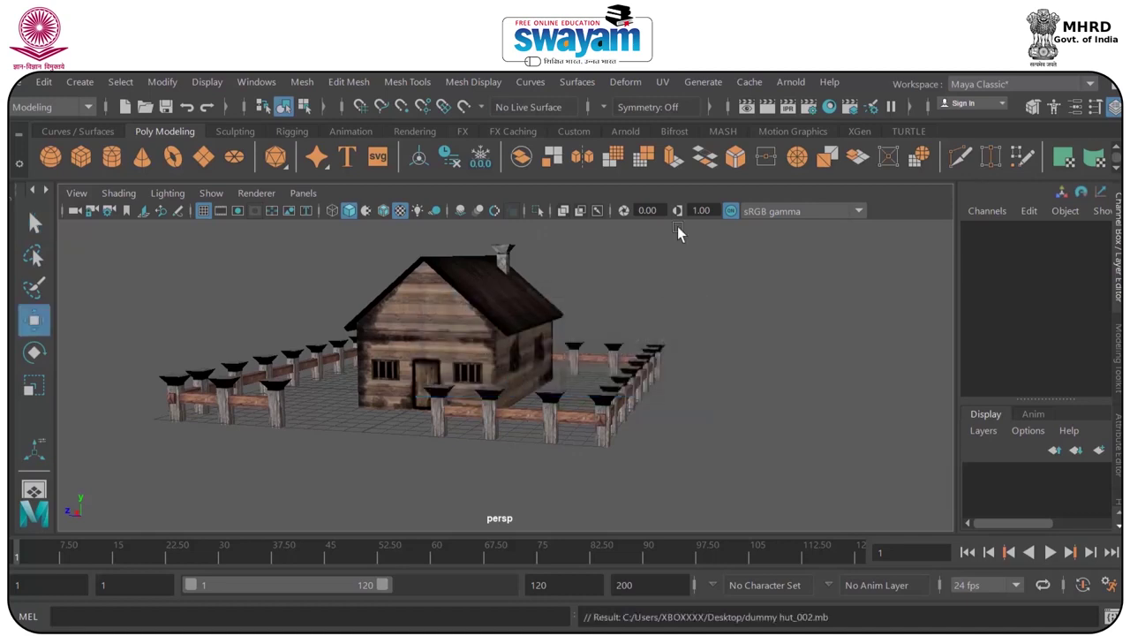
scroll(626, 306, up, 4)
alt+drag(627, 307, 260, 237)
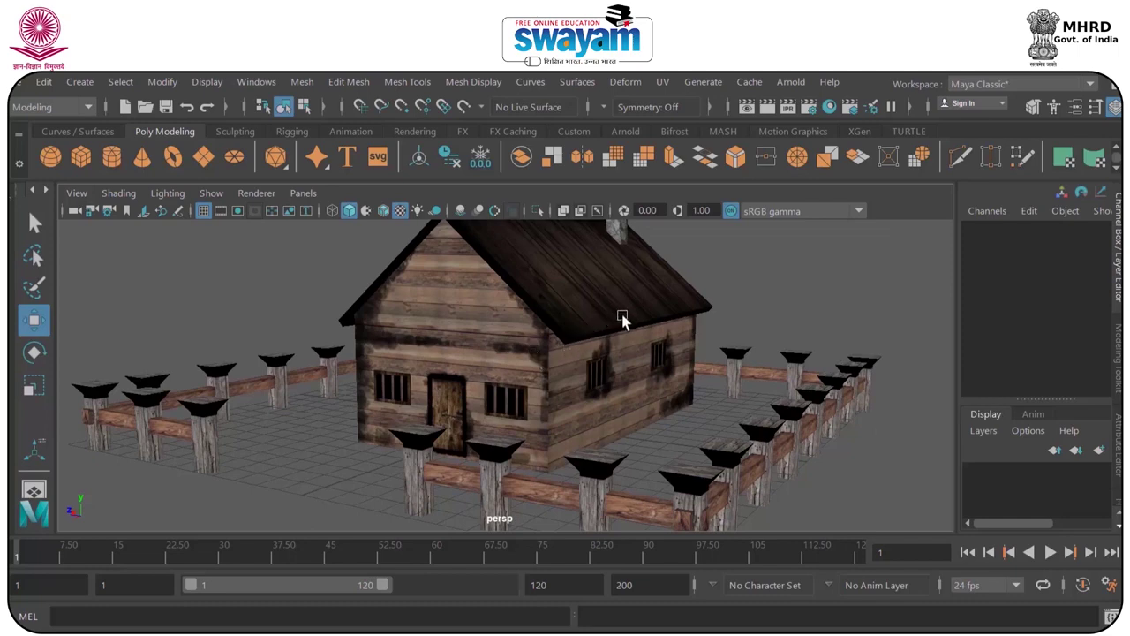
alt+drag(567, 332, 633, 403)
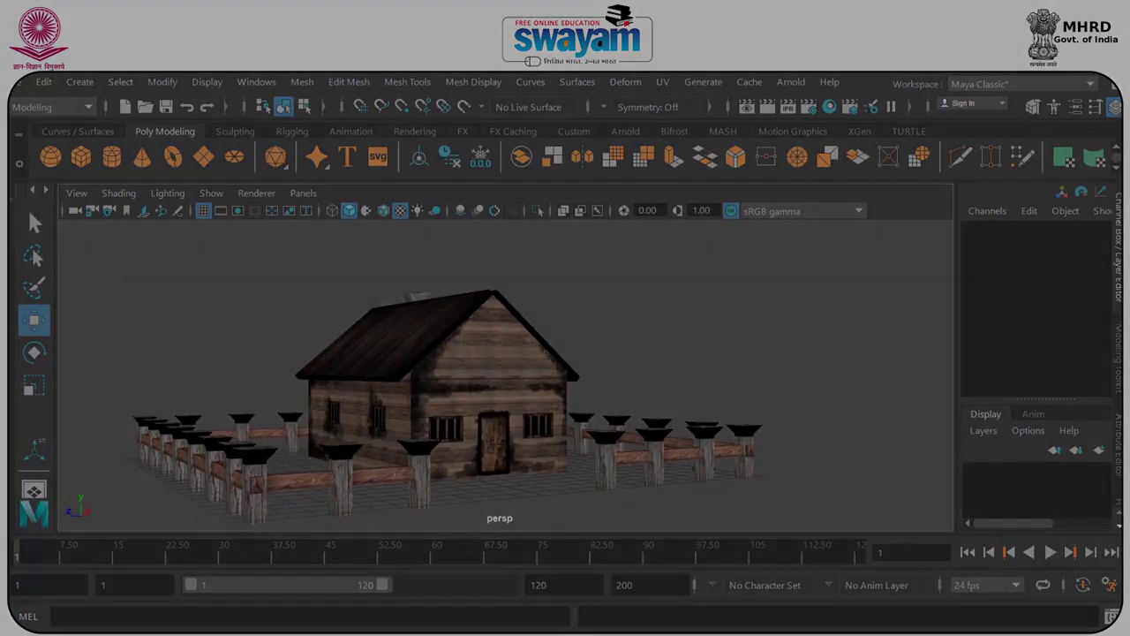